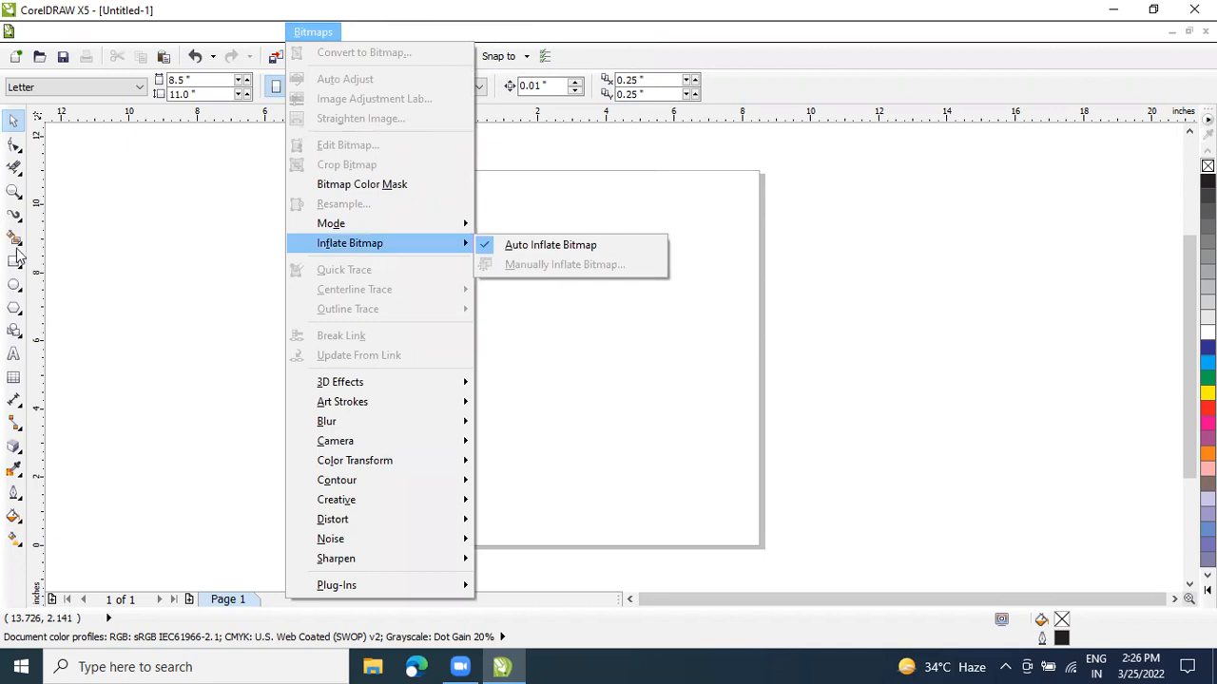
Draw a horizontal rectangle about 6.64 in wide and 1.05 in high near the top of the page
click(94, 222)
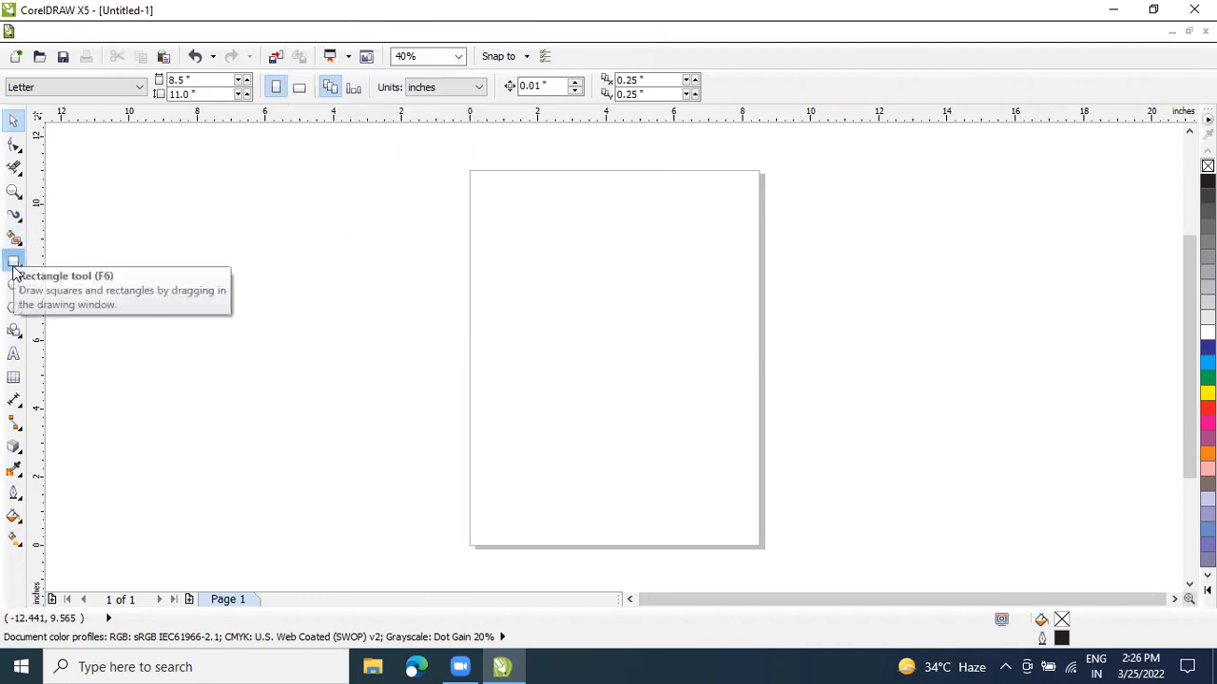
click(14, 264)
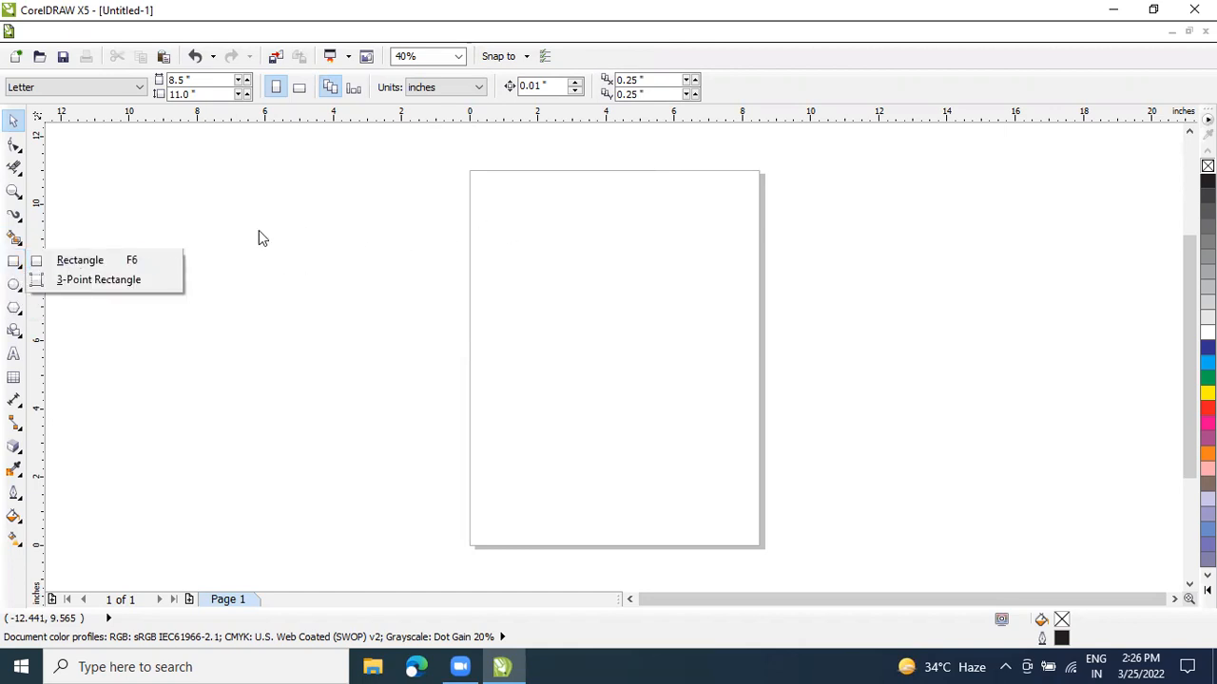
drag(492, 205, 720, 250)
scroll(651, 252, up, 2)
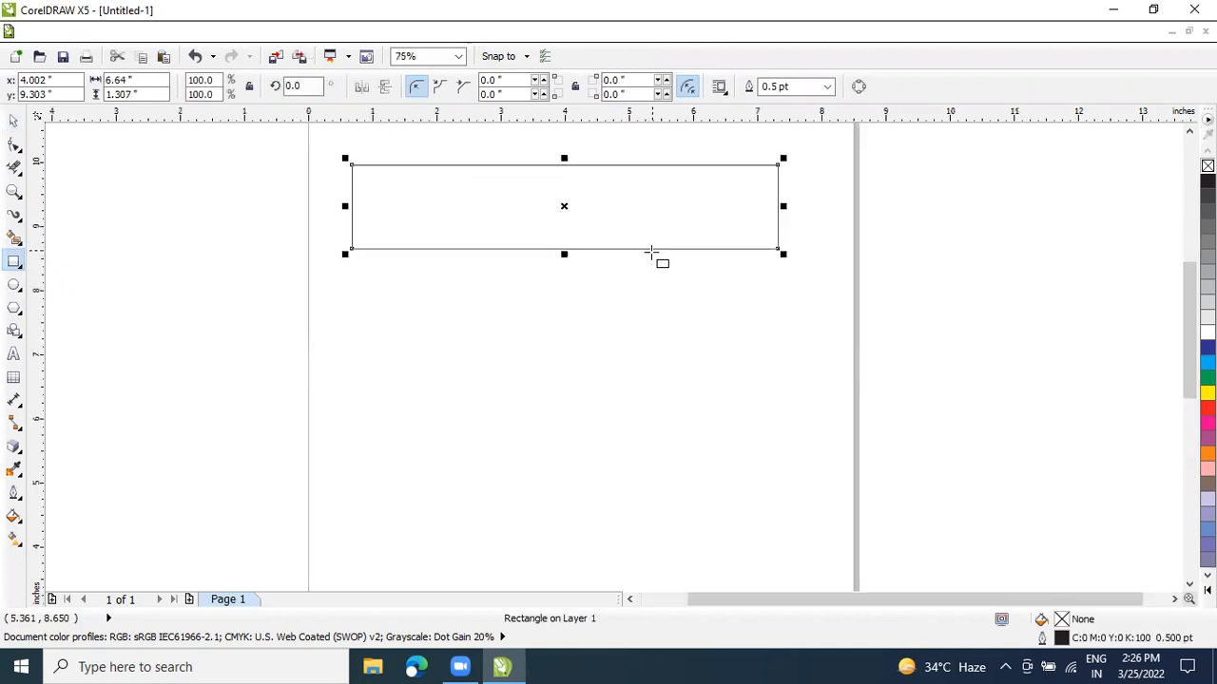
drag(563, 253, 563, 237)
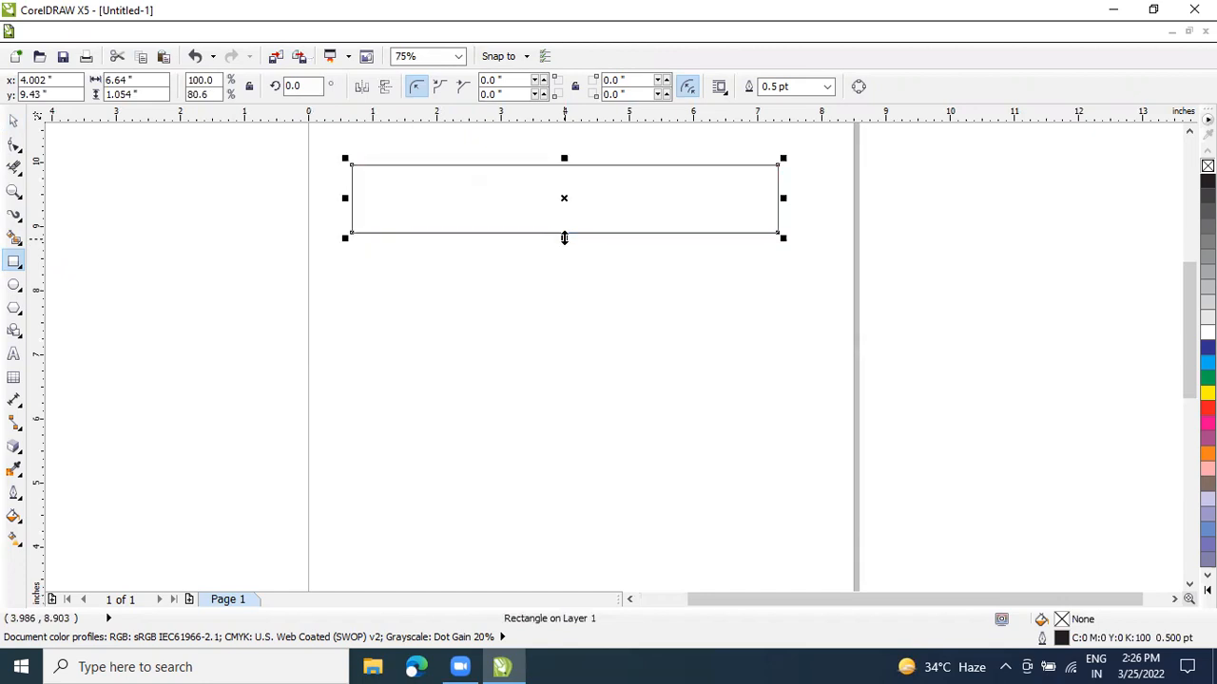
Duplicate the rectangle and move the copy about 3 in below the original, offset to the left
key(ctrl+d)
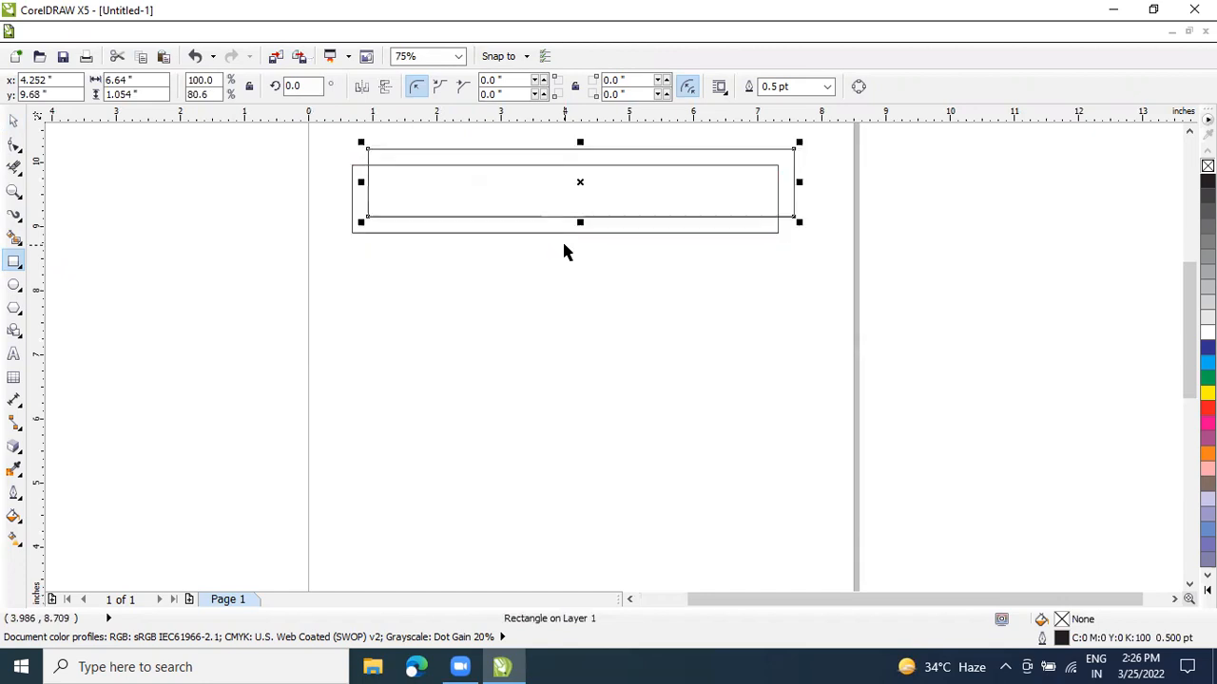
key(space)
drag(626, 213, 615, 397)
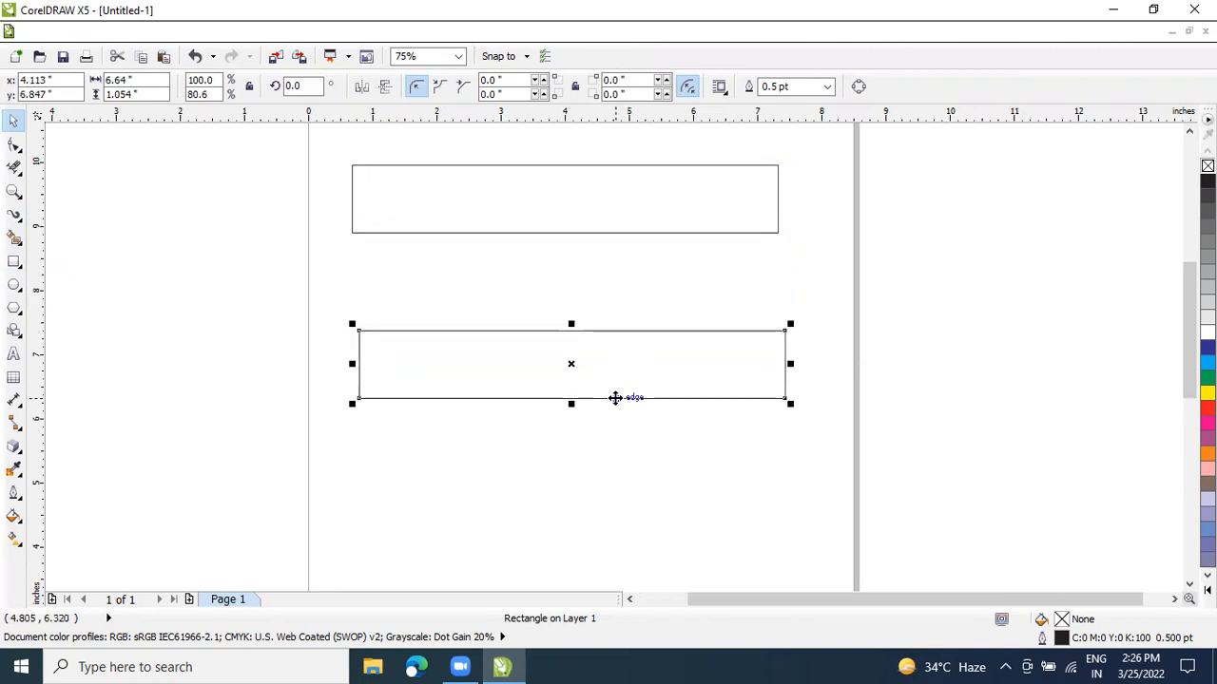
drag(615, 397, 647, 412)
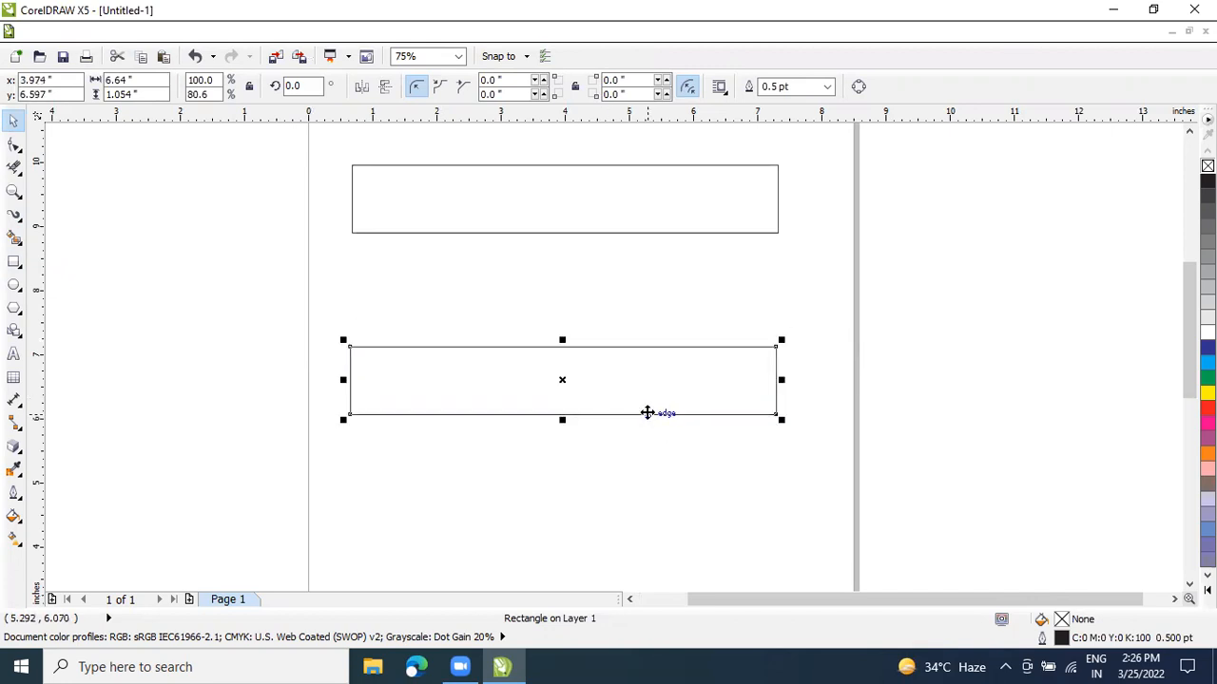
drag(741, 389, 705, 395)
Align the left edges of the two rectangles, keeping their vertical spacing
drag(955, 466, 244, 145)
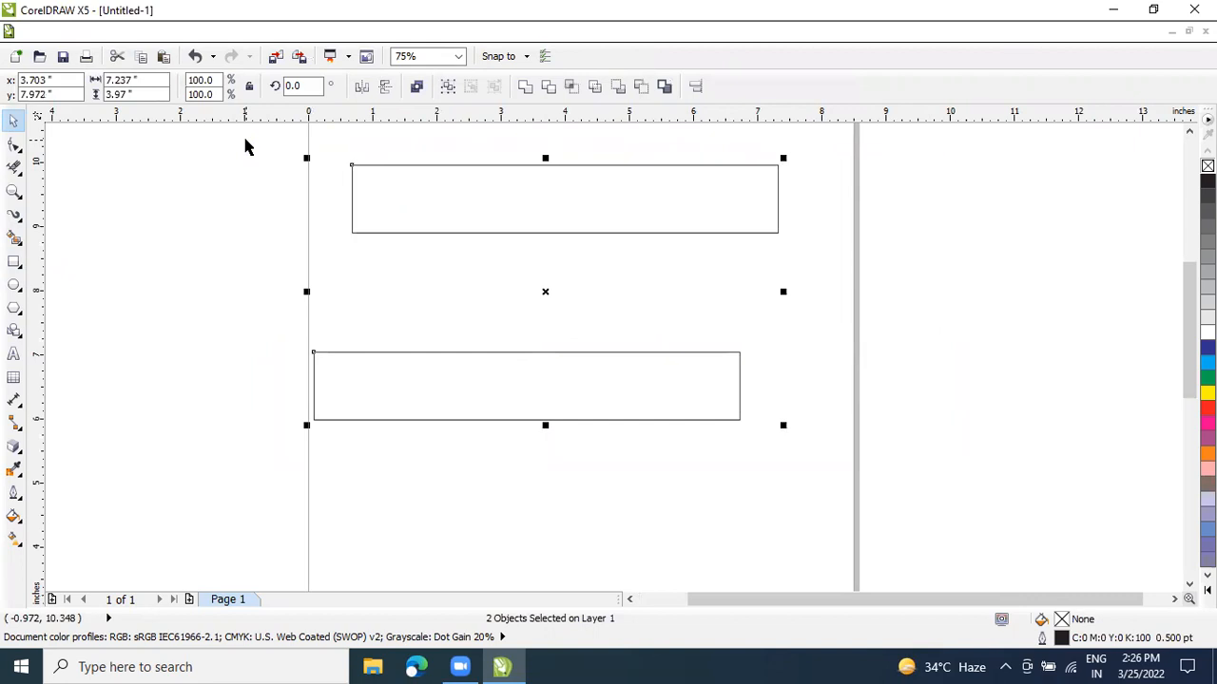
key(t)
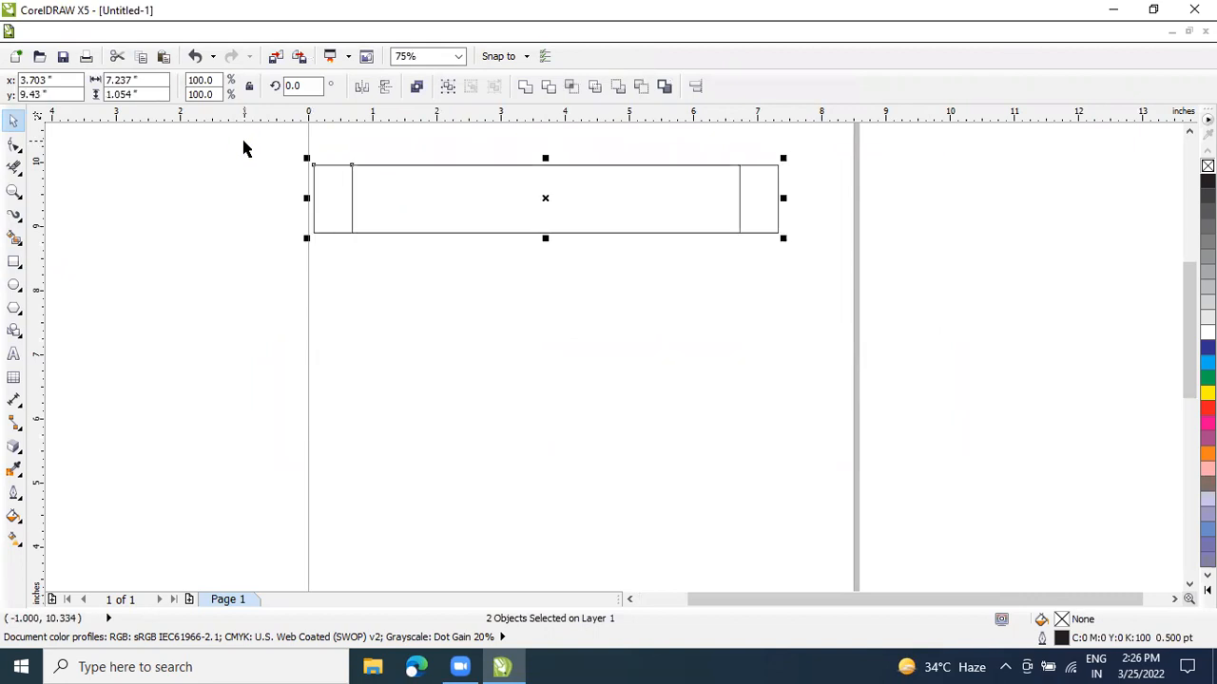
key(ctrl+z)
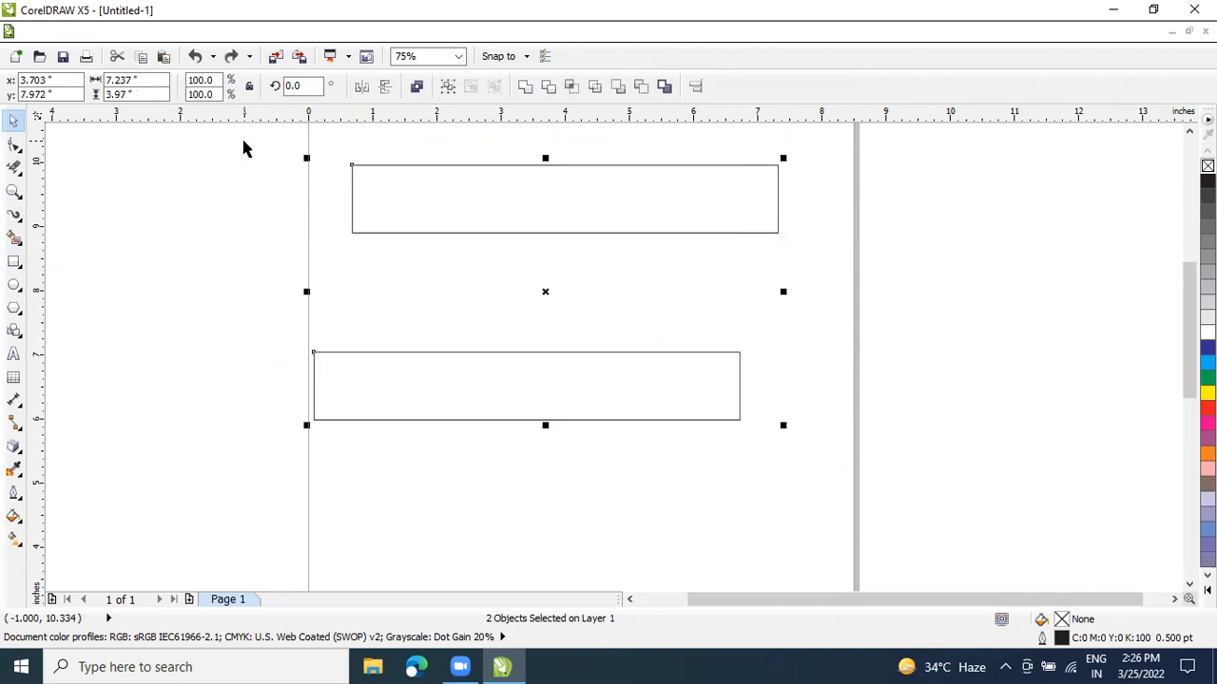
key(l)
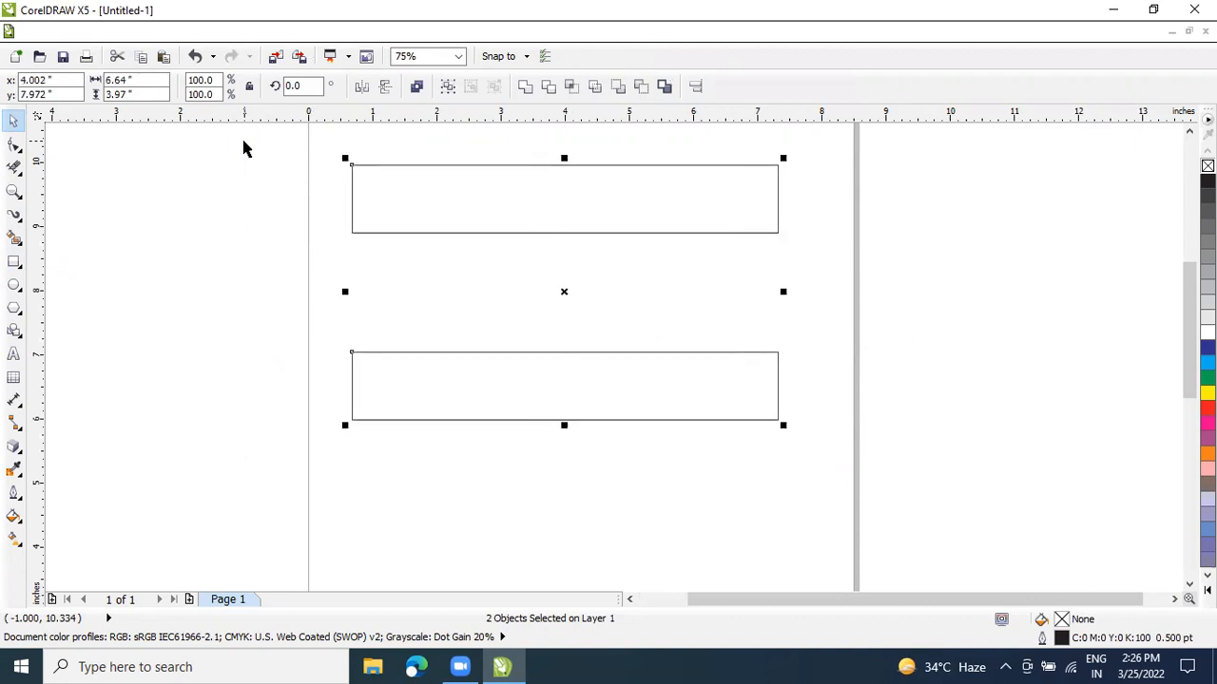
Shift both rectangles slightly to the right and nudge the lower one down a little
click(650, 225)
drag(656, 226, 657, 225)
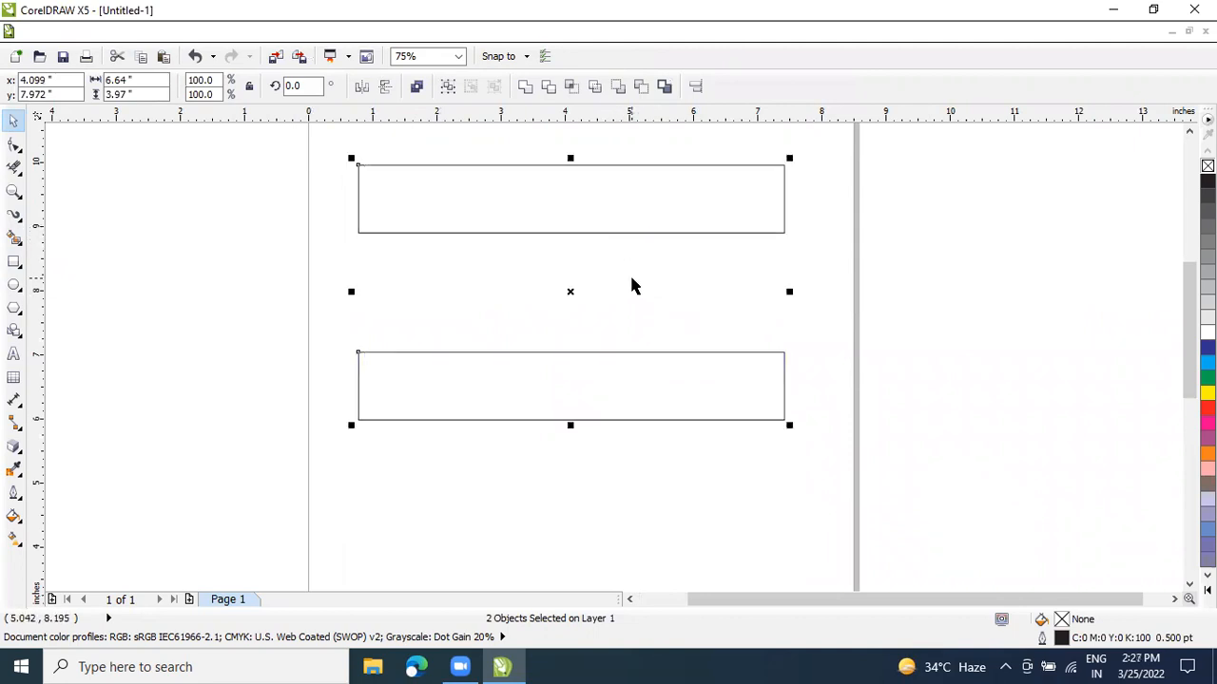
click(551, 358)
click(806, 331)
click(628, 422)
key(Down)
key(Down)
key(Down)
key(Down)
key(Down)
key(Down)
key(Down)
key(Down)
key(Down)
key(Down)
key(Down)
click(435, 296)
Place a copy of the upper rectangle between the two bars and narrow it to about 1.04 in wide
click(575, 233)
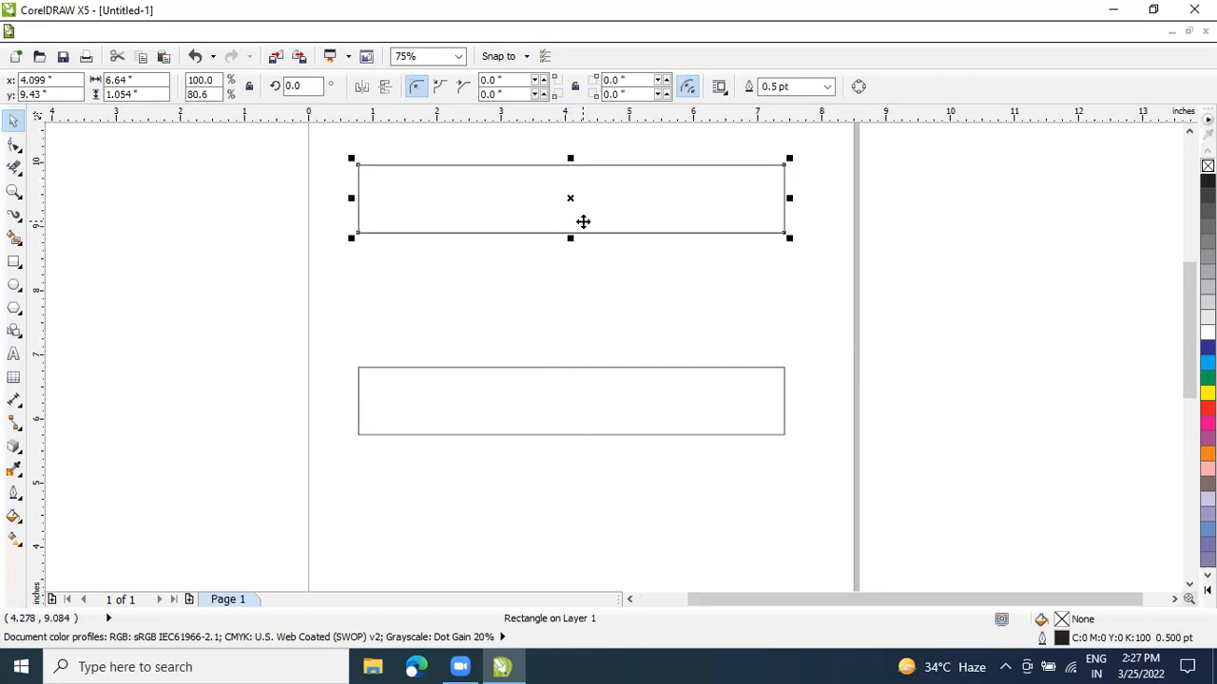
drag(583, 222, 592, 317)
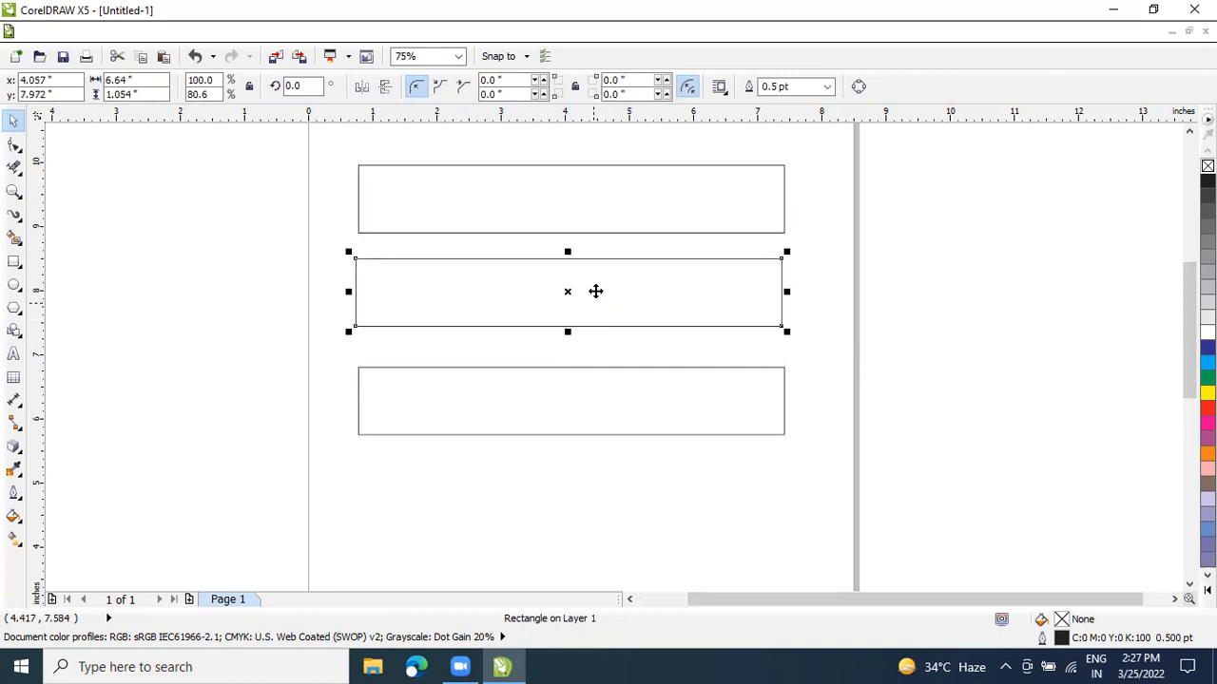
click(619, 234)
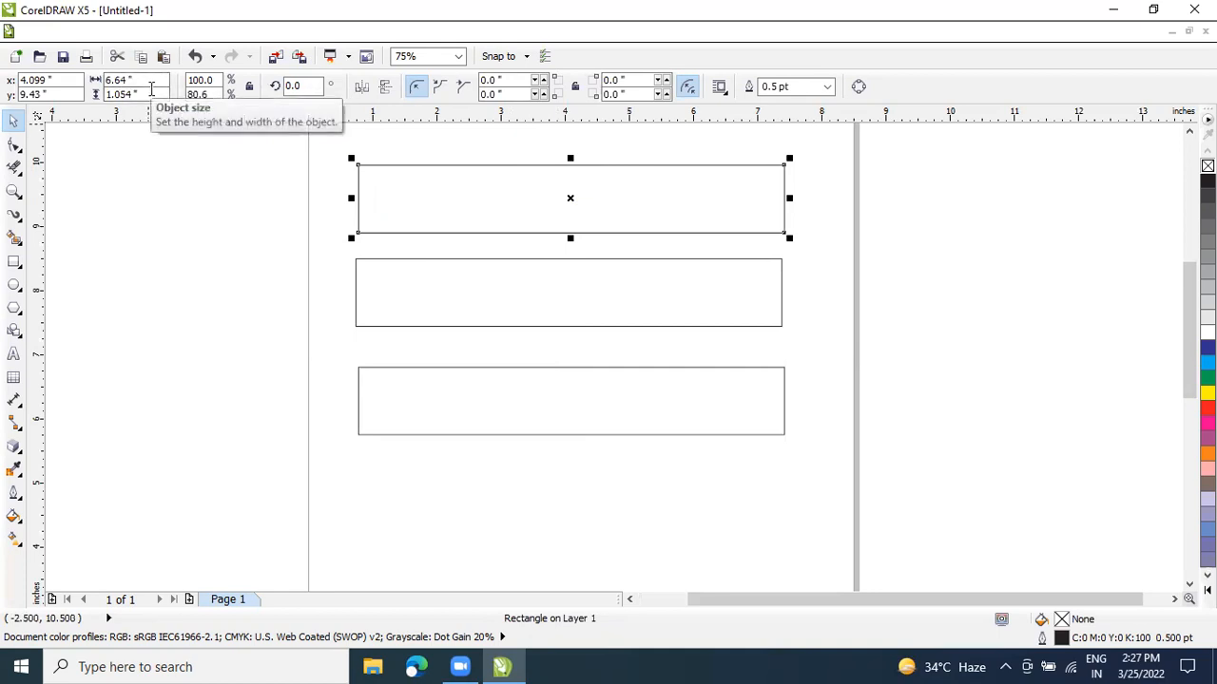
click(450, 261)
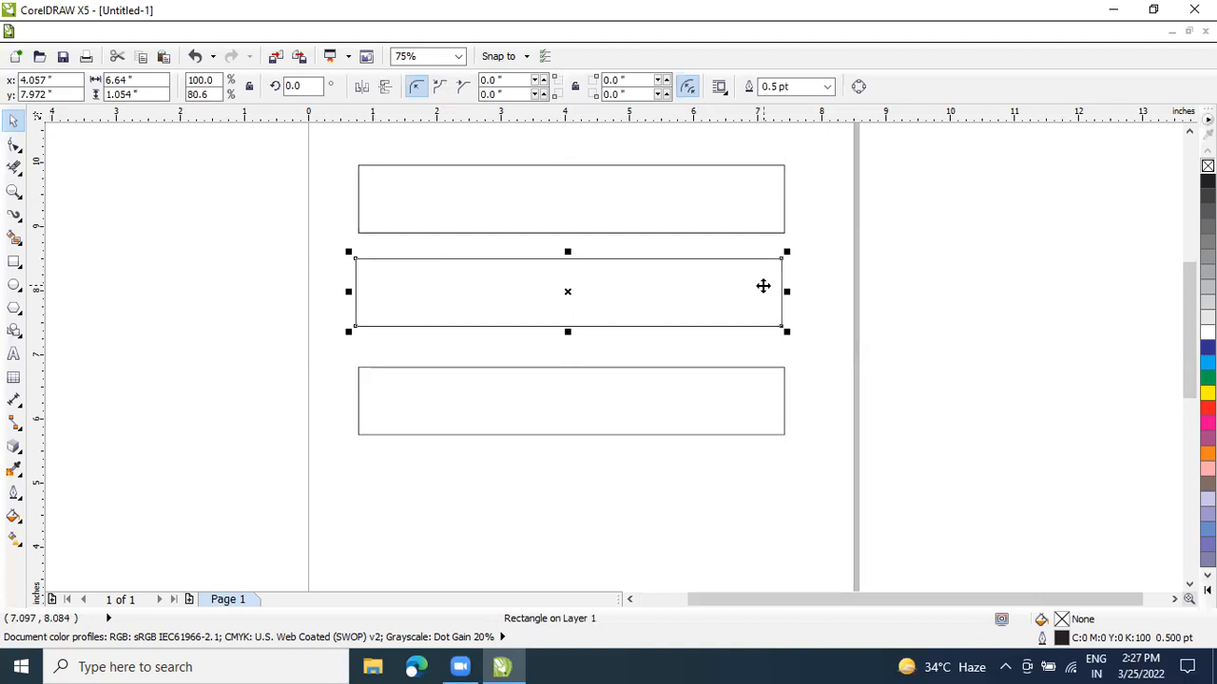
drag(786, 292, 432, 297)
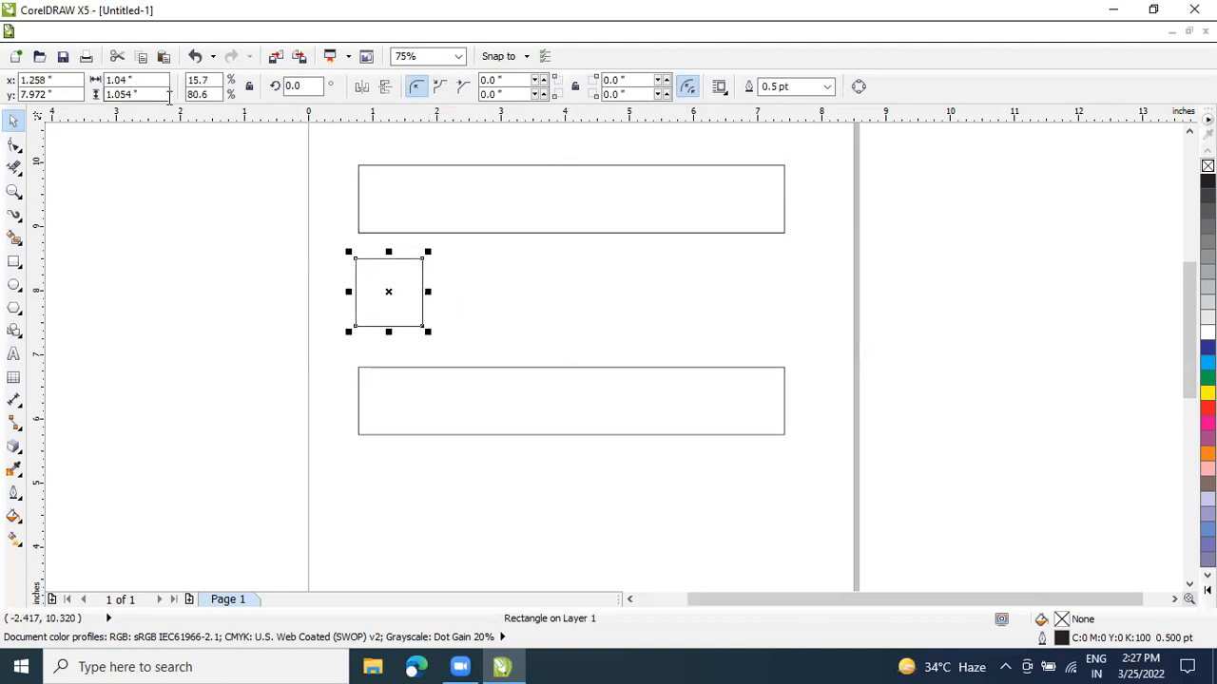
click(496, 198)
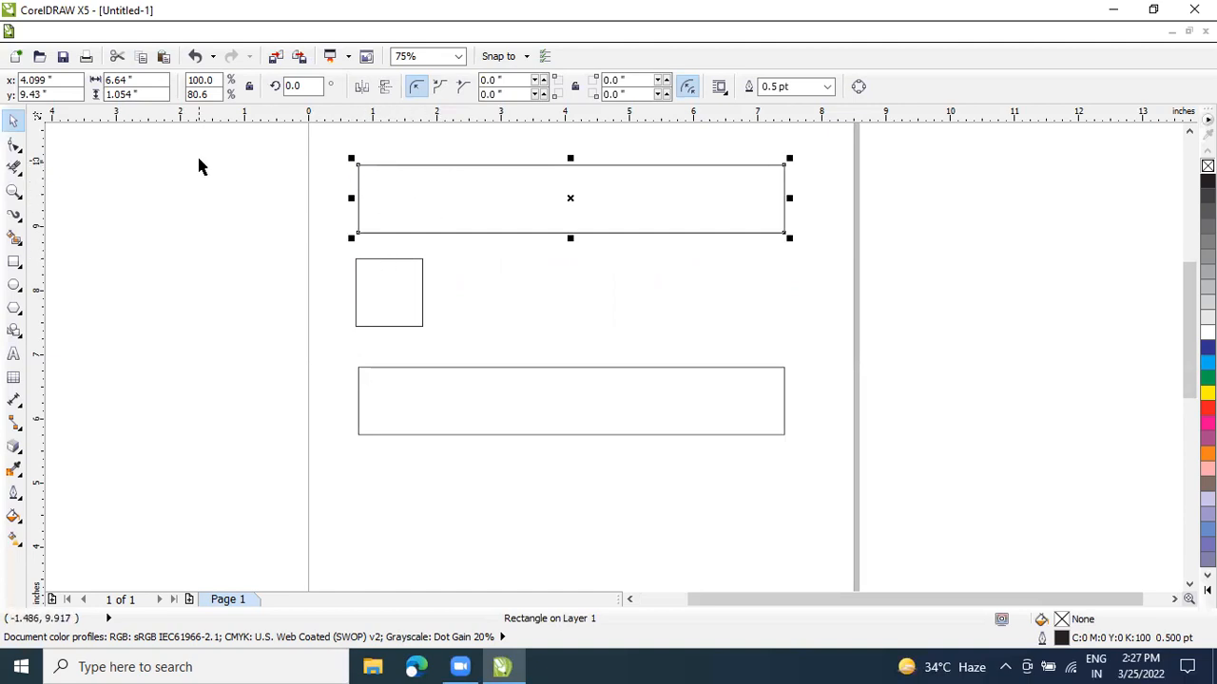
click(382, 278)
Stretch the small square to about 4.2 in high, spanning both bars, and line up its left side with theirs
drag(389, 252, 395, 161)
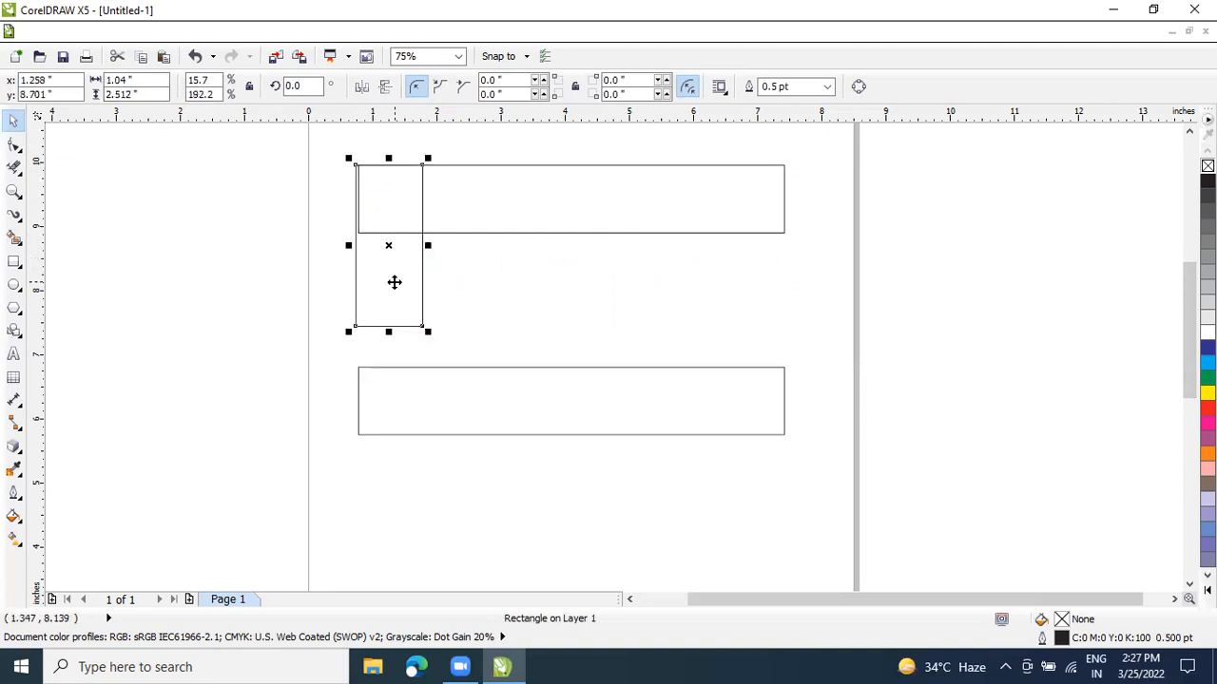
drag(389, 332, 391, 443)
key(ctrl+Right)
key(ctrl+Right)
key(ctrl+Right)
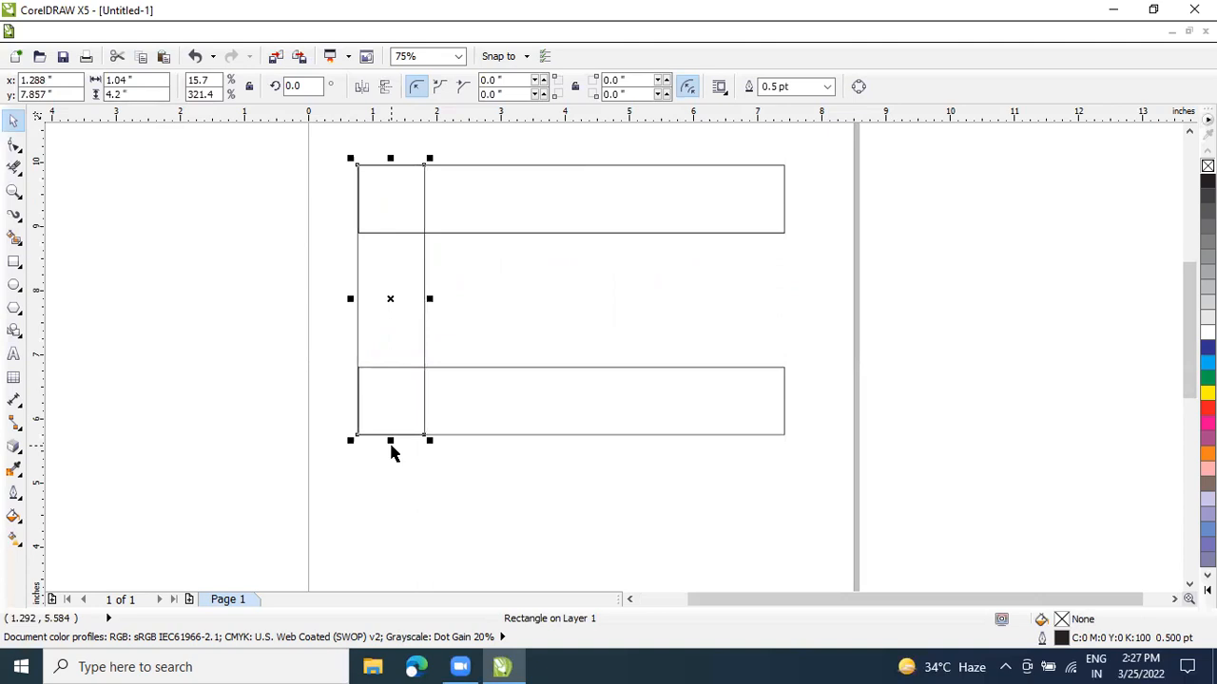
key(ctrl+Right)
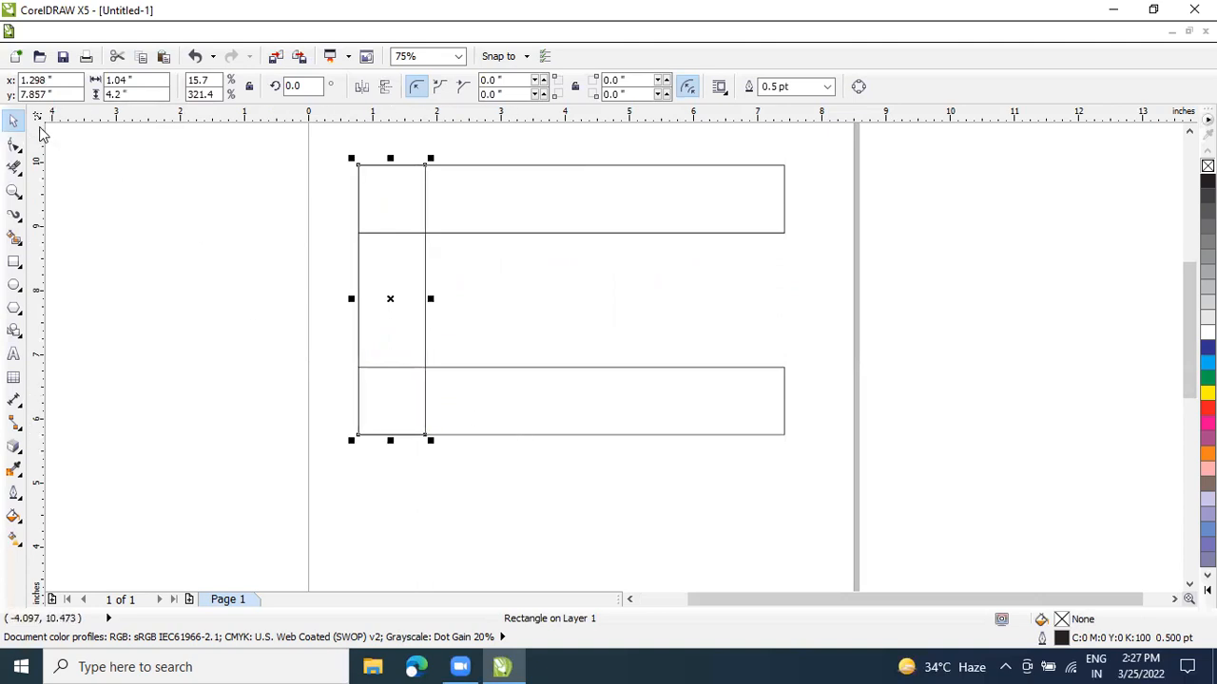
click(163, 217)
click(384, 390)
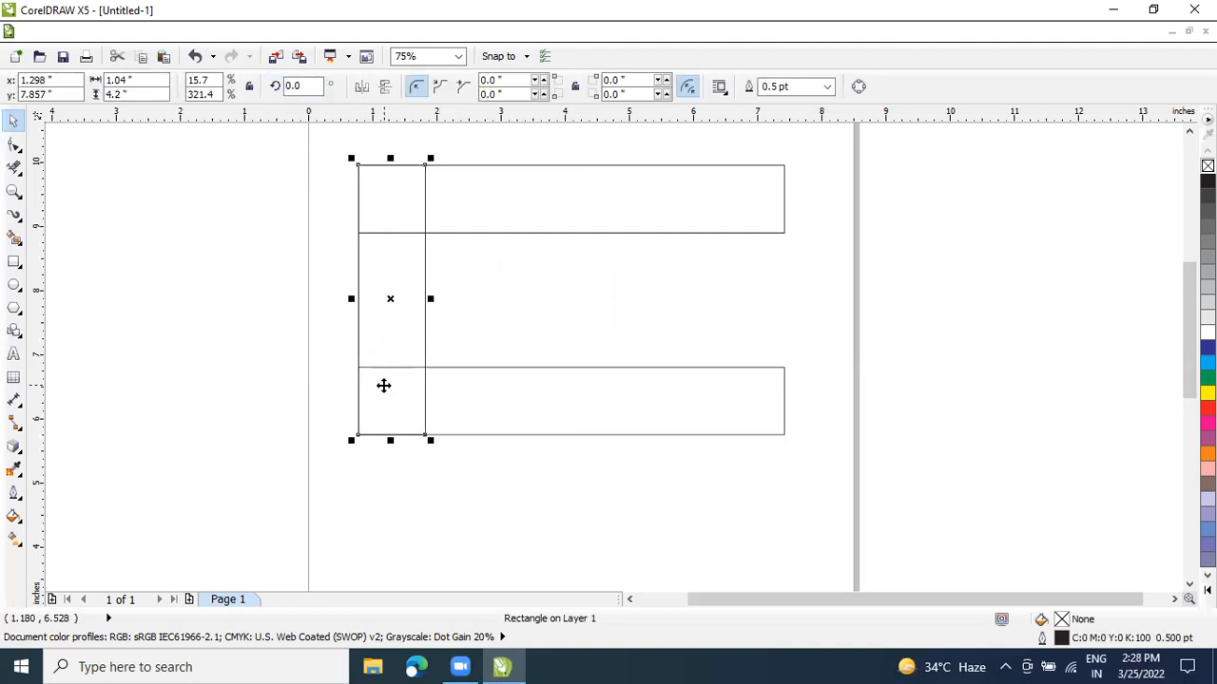
key(Down)
key(Up)
Draw a 3-point curve from the upper bar's top-right corner up to a tip about 2.16 in right and 1.04 in higher
click(14, 218)
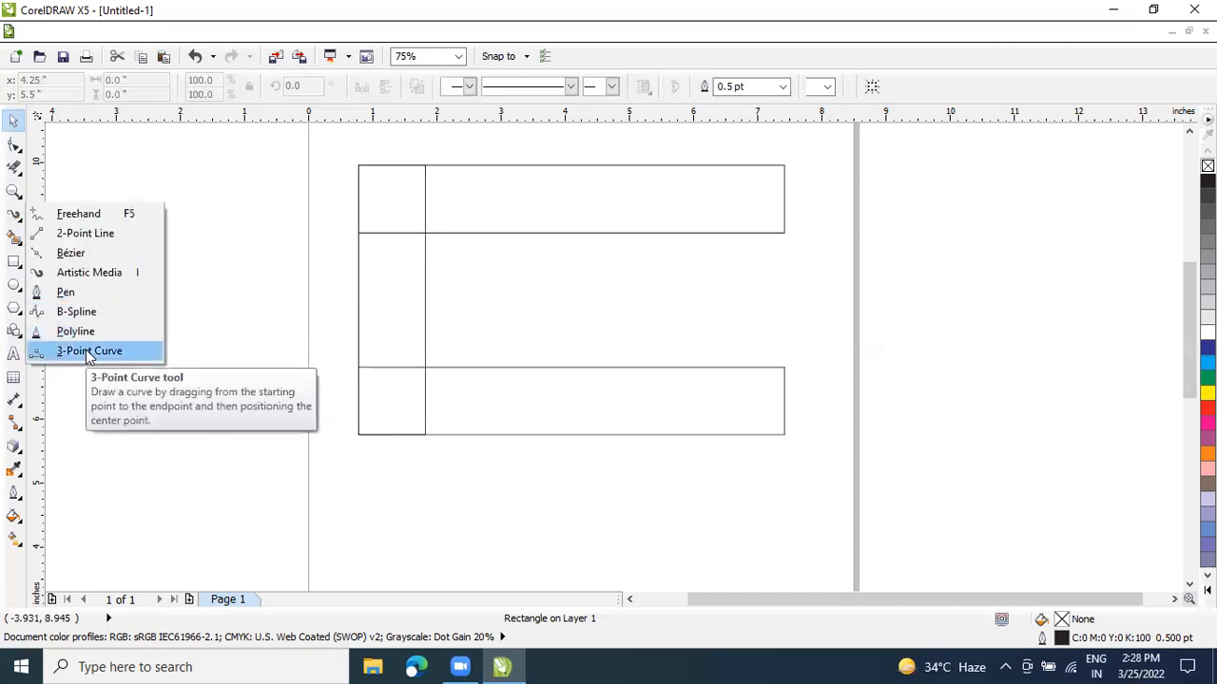
click(88, 351)
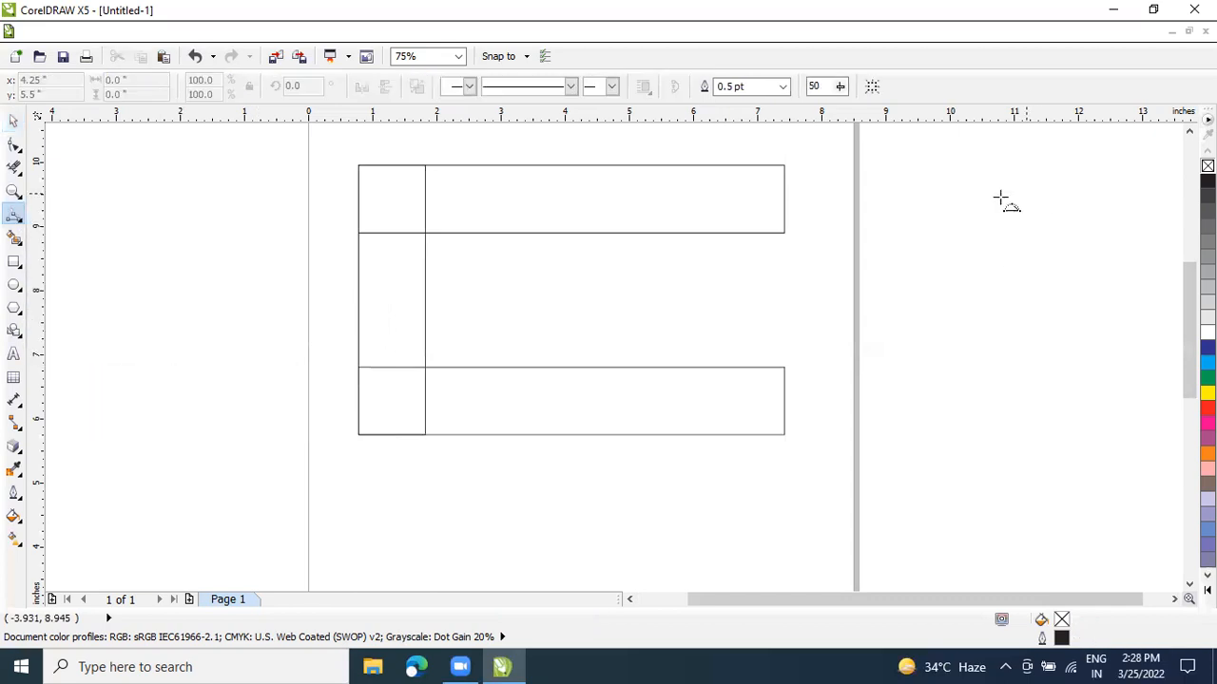
click(1188, 131)
click(1188, 131)
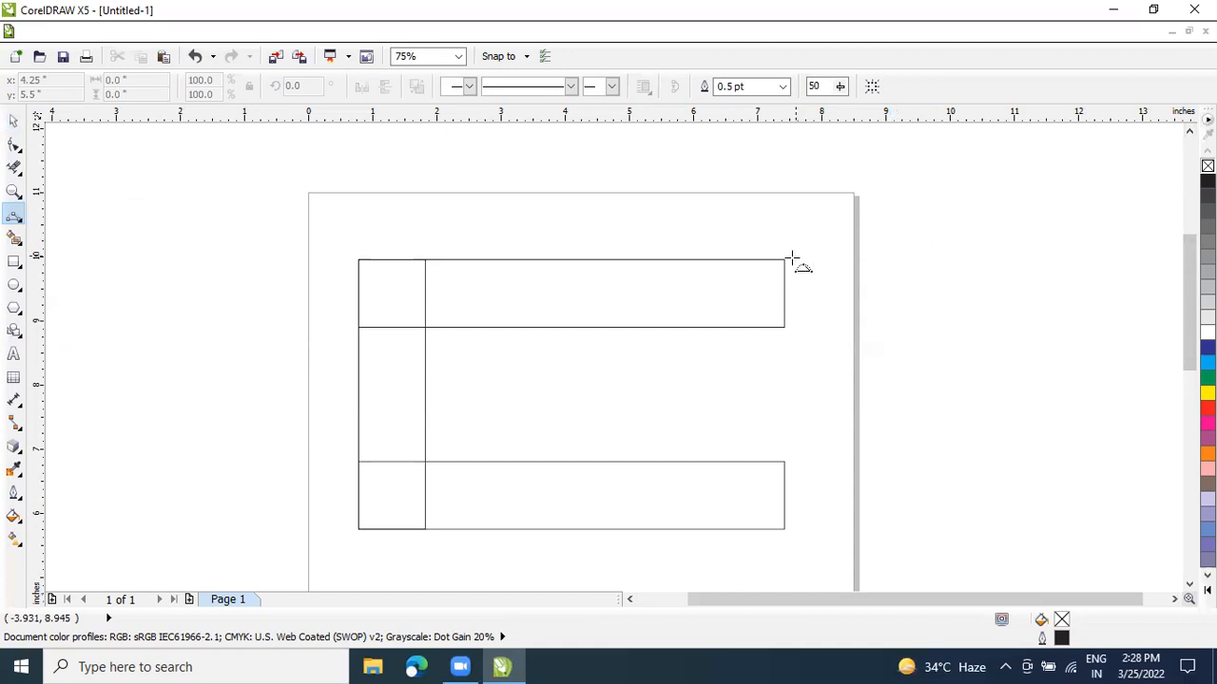
drag(784, 259, 922, 193)
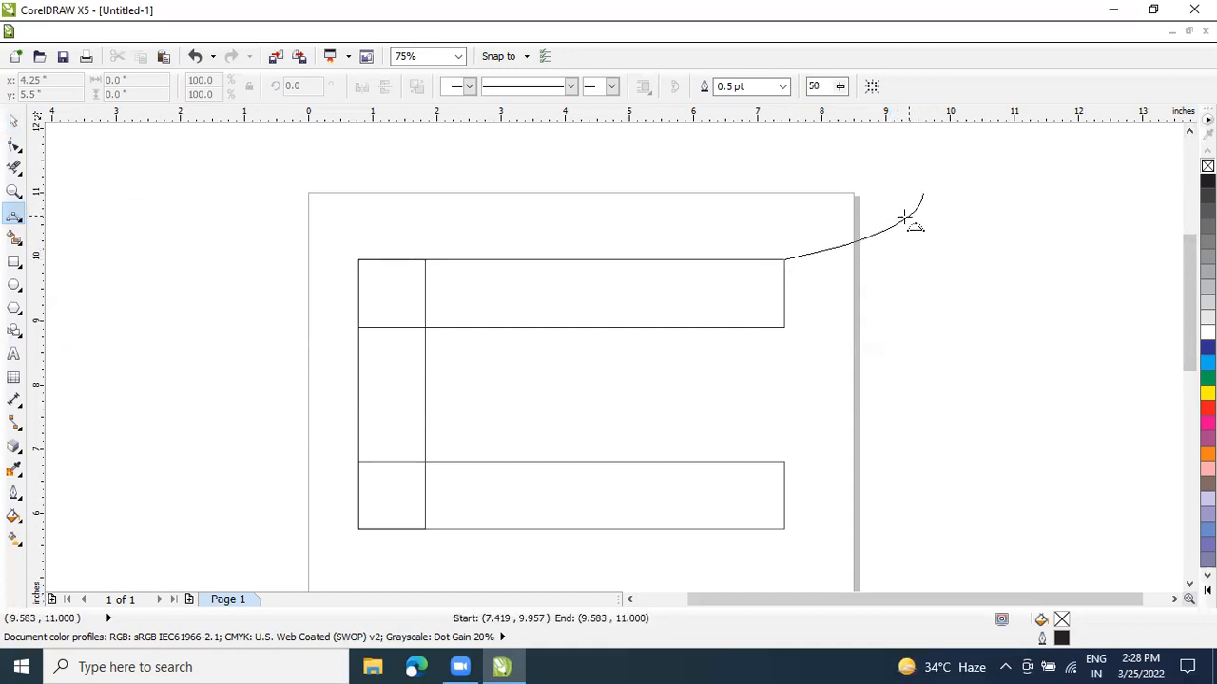
click(862, 239)
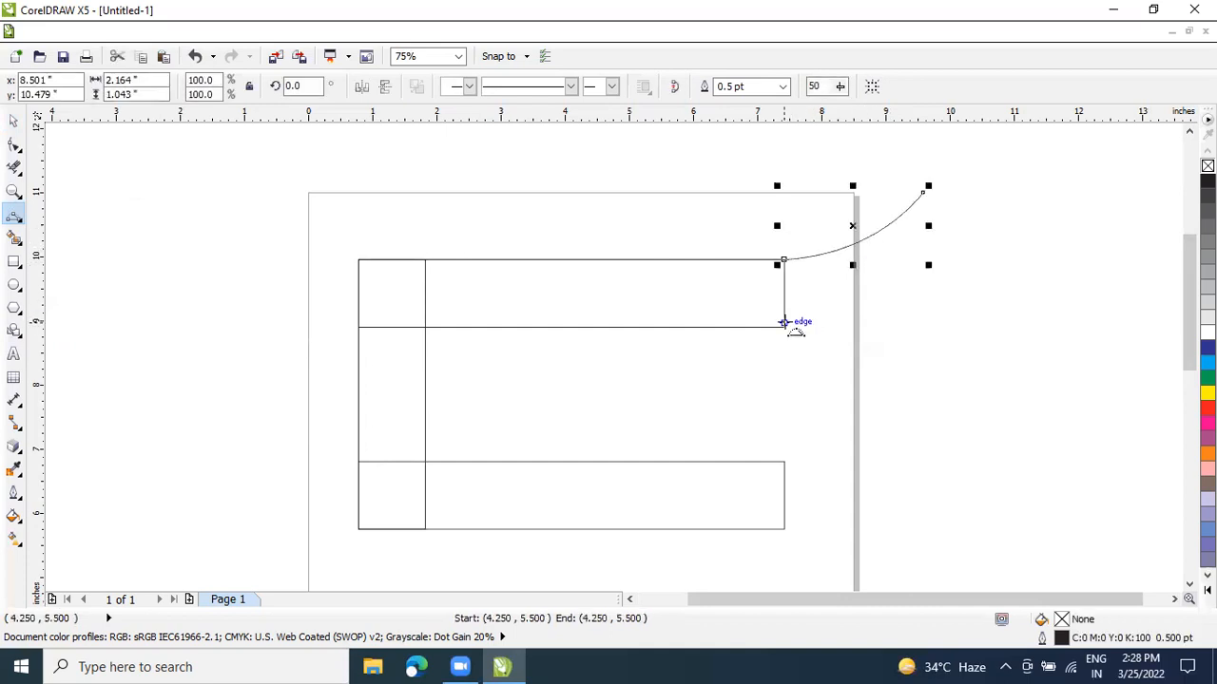
Draw a second, outward-bulging 3-point curve from the upper bar's bottom-right corner to the tip of the first curve
drag(784, 327, 922, 193)
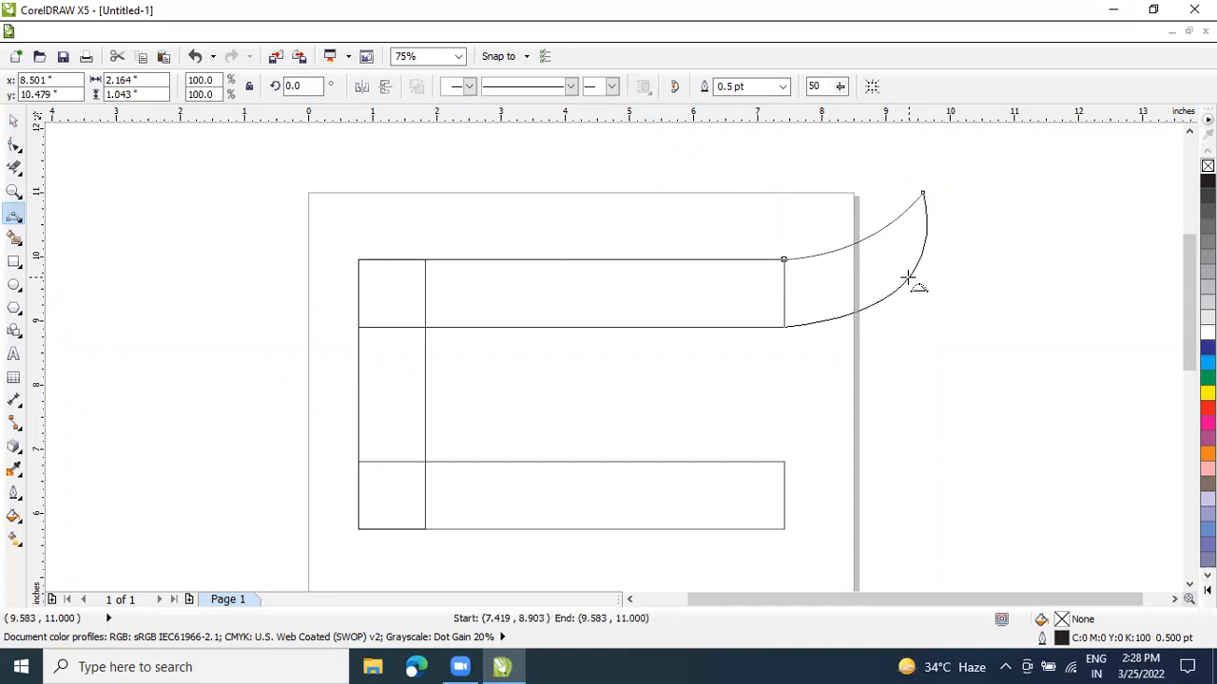
click(909, 277)
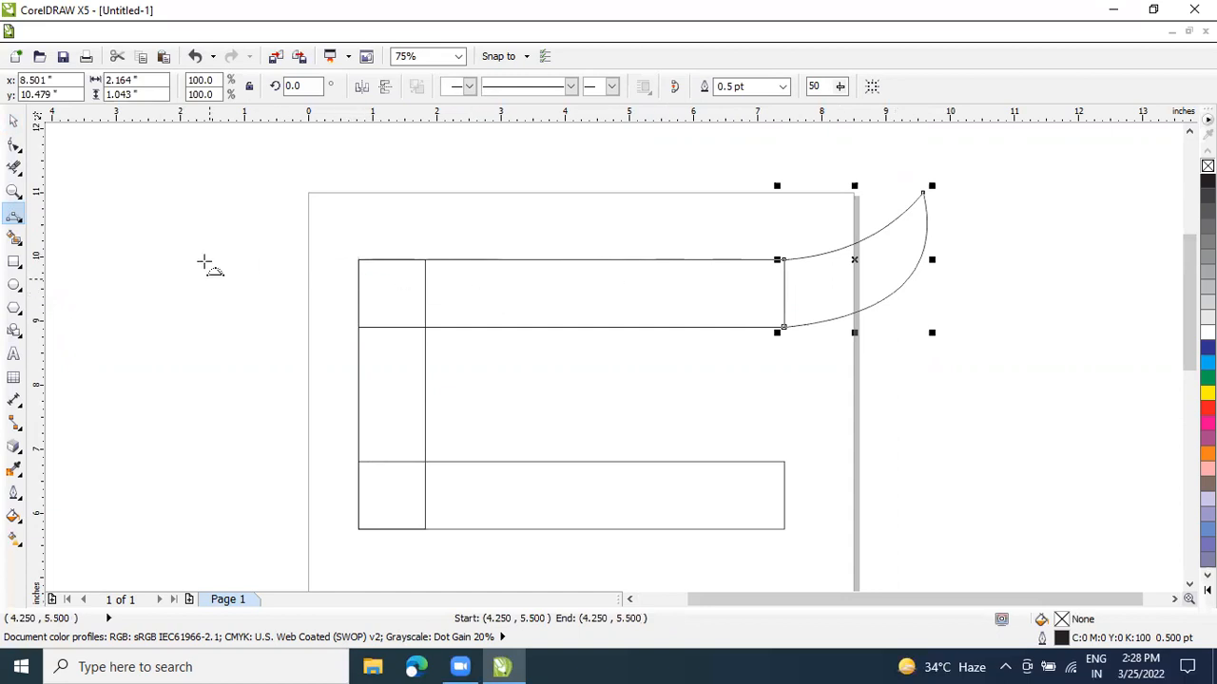
click(13, 121)
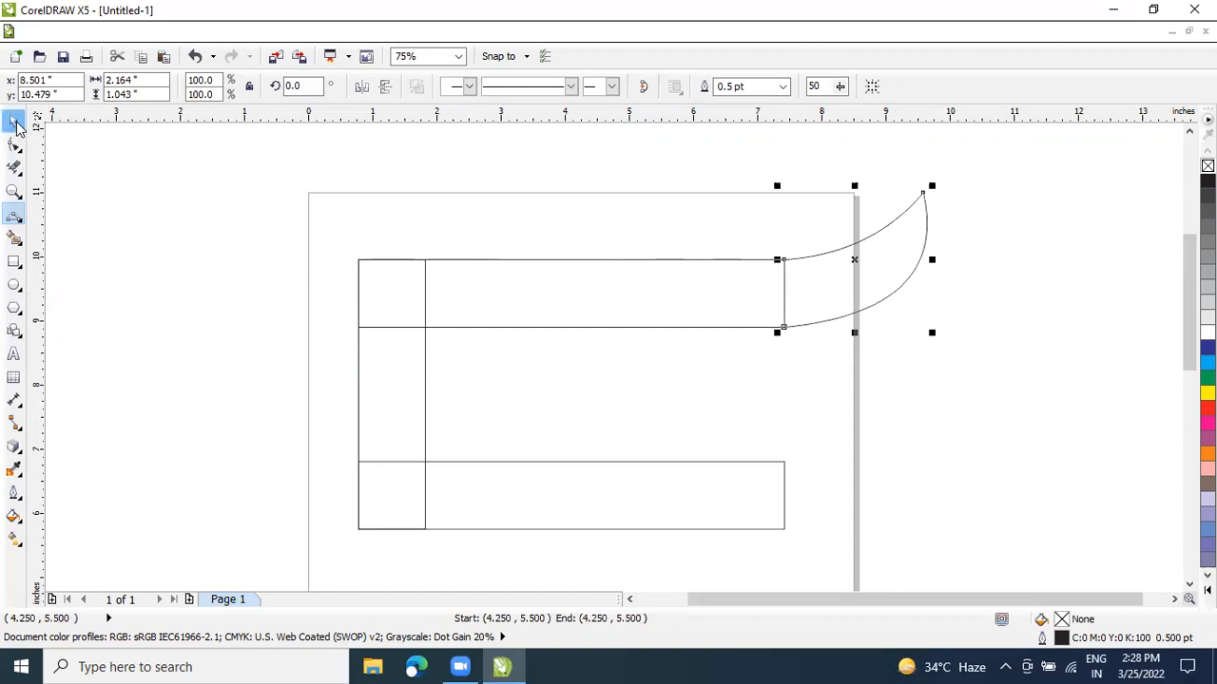
click(413, 225)
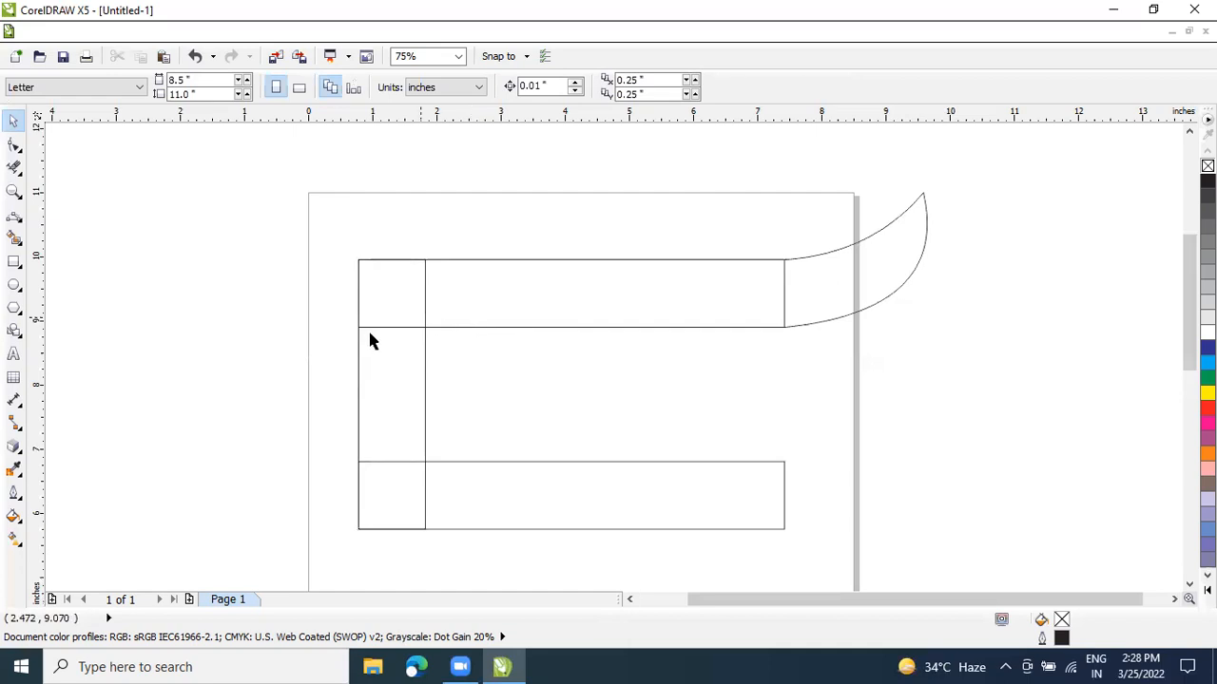
Smart Fill the upper bar's section right of the vertical bar and the curved tip with blue-grey and a 0.5 pt black outline
click(14, 238)
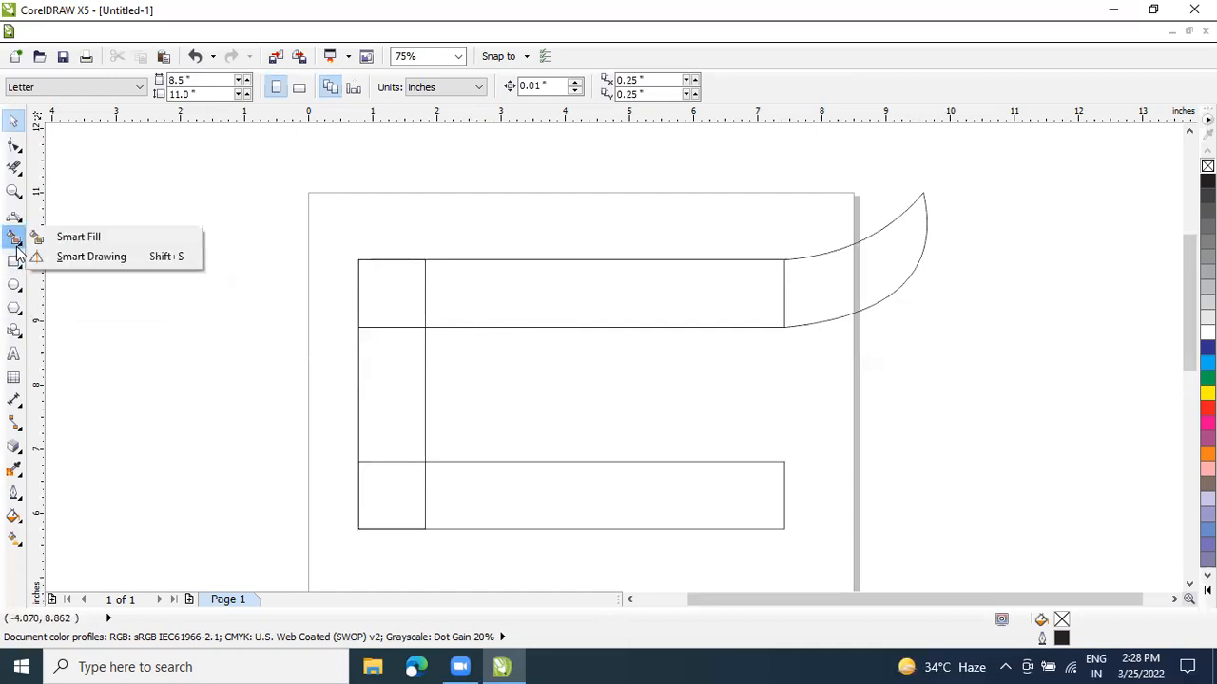
click(85, 239)
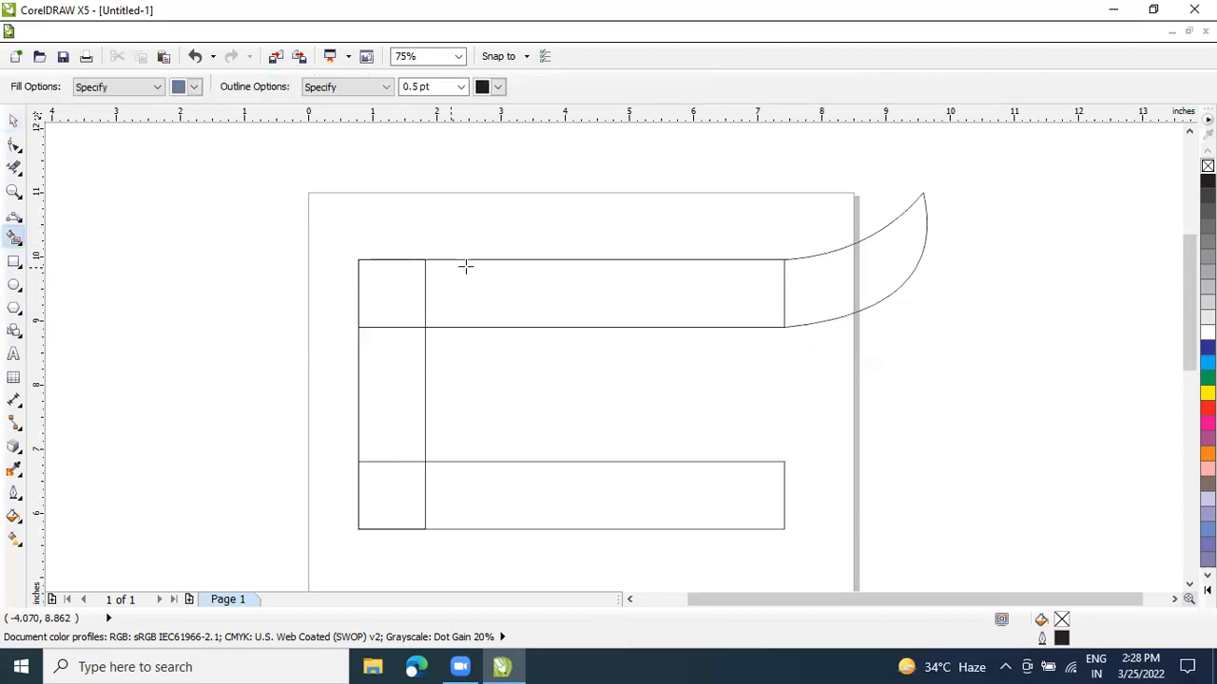
click(564, 282)
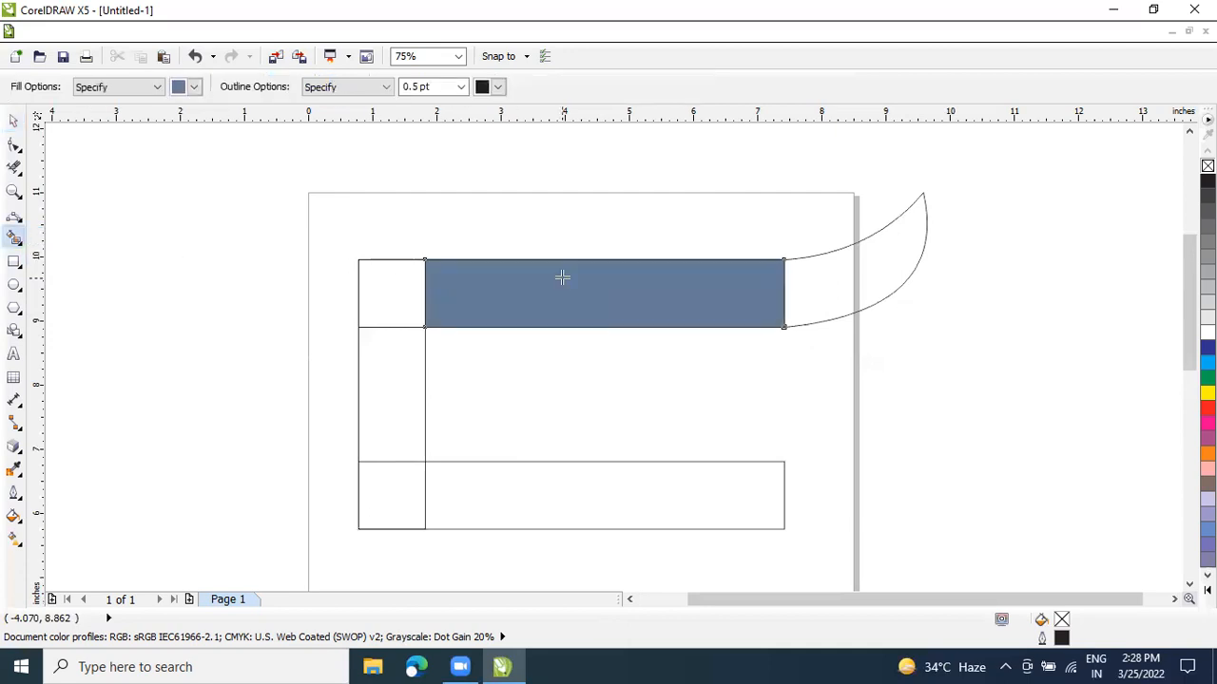
click(851, 295)
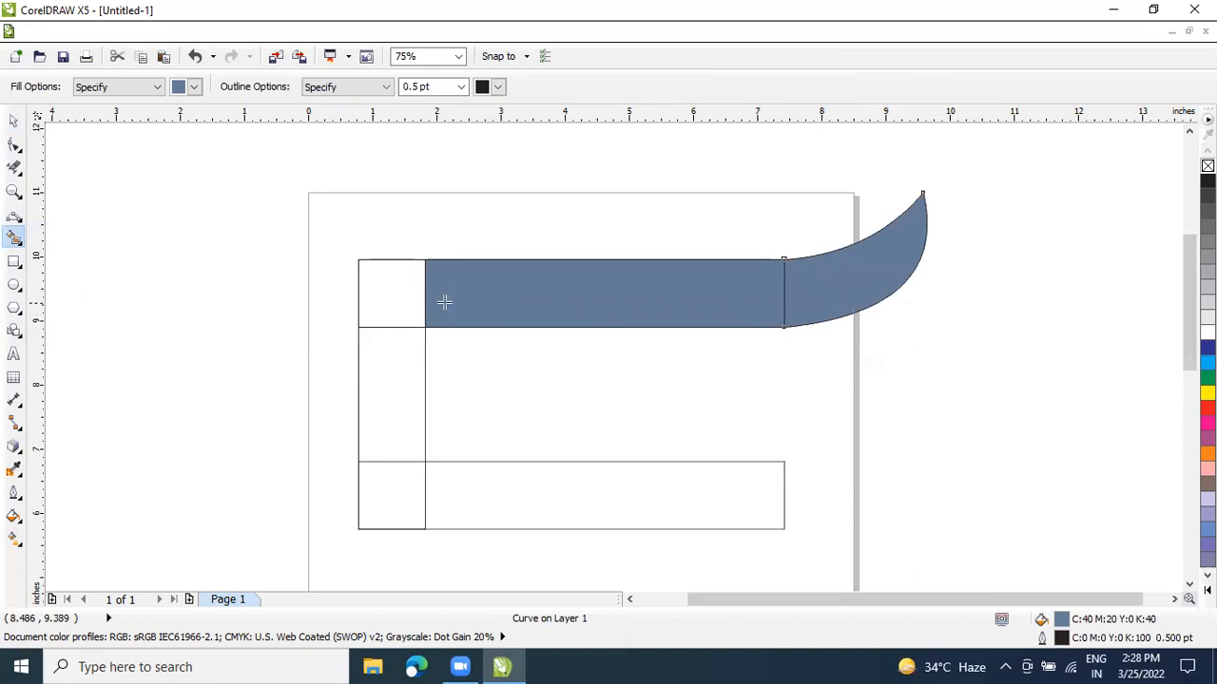
Smart Fill both left corner squares, the vertical bar between them and the lower bar's remaining section with the same blue-grey
click(410, 300)
click(413, 359)
click(399, 471)
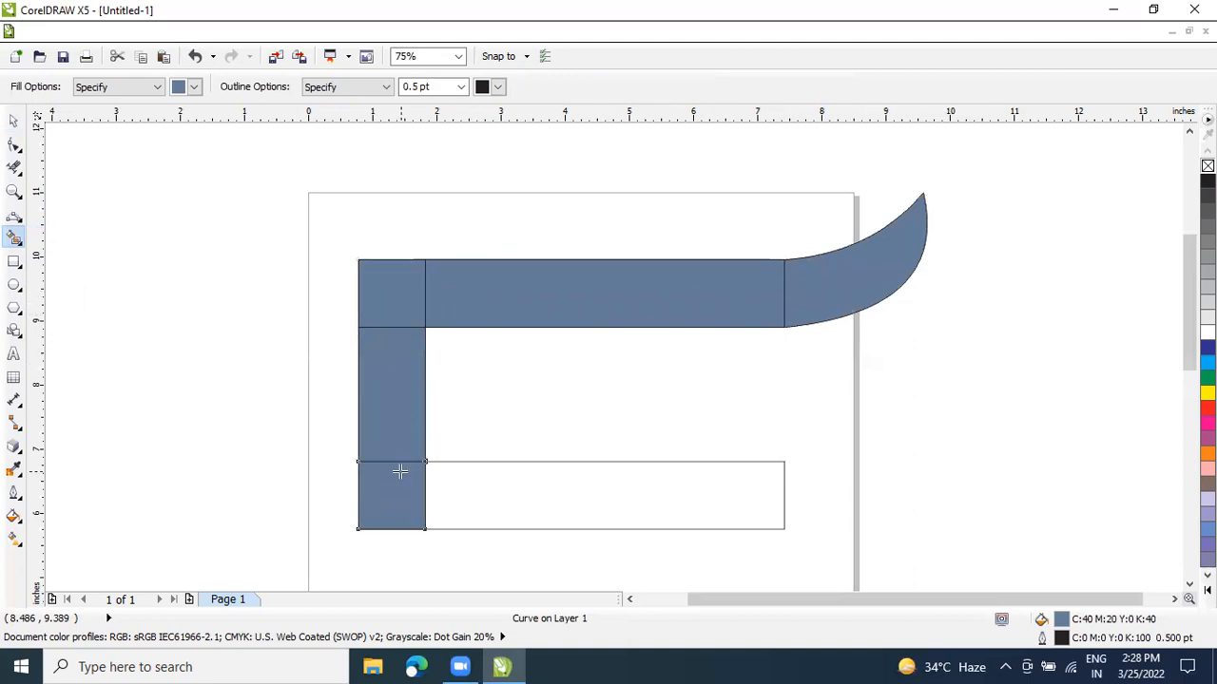
click(502, 494)
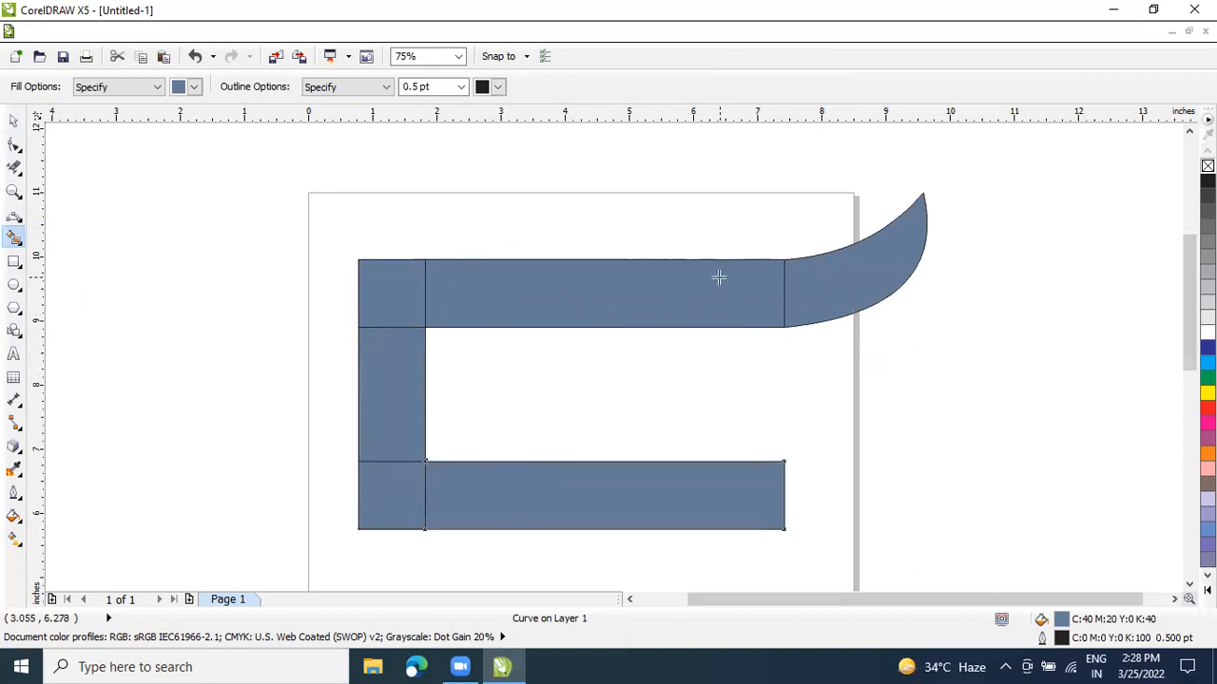
Weld the filled upper bar section and the curved tip into a single object
click(13, 120)
click(605, 290)
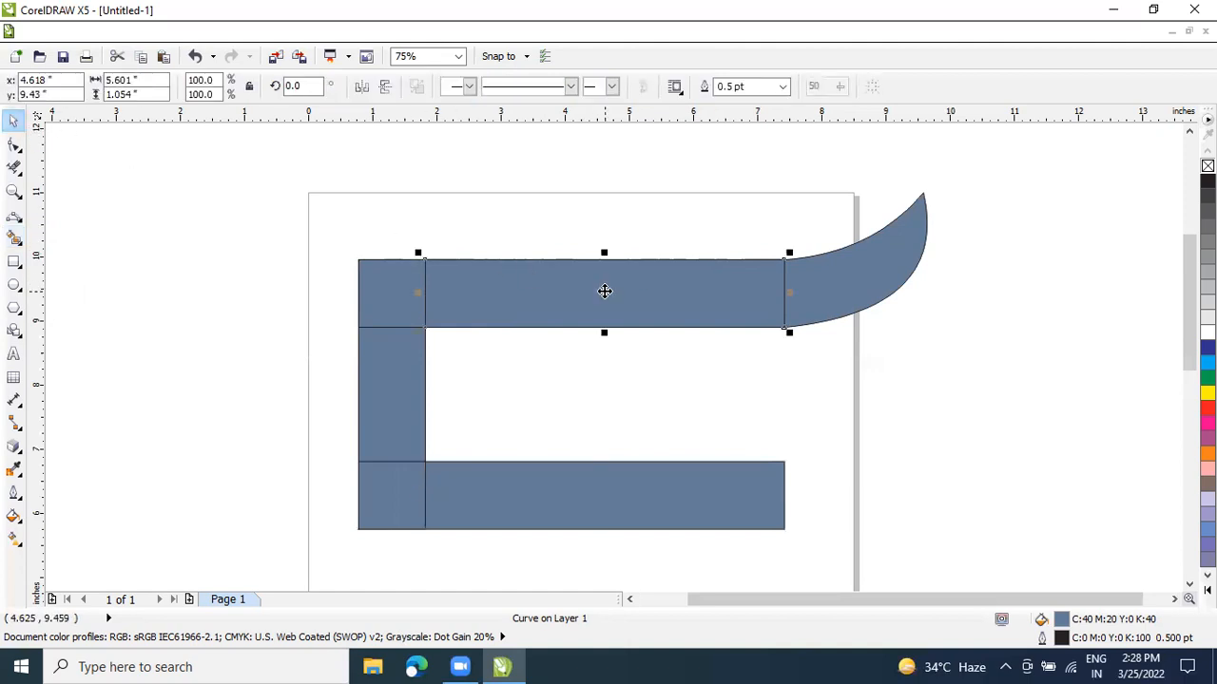
shift+click(859, 295)
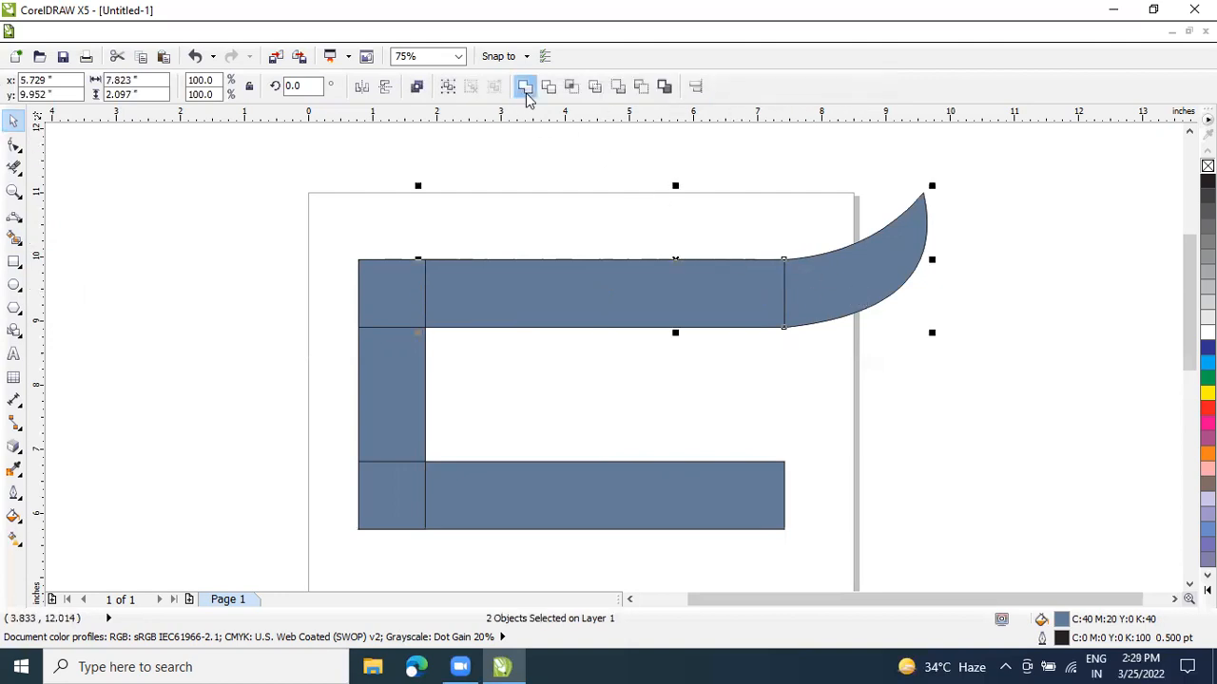
click(242, 34)
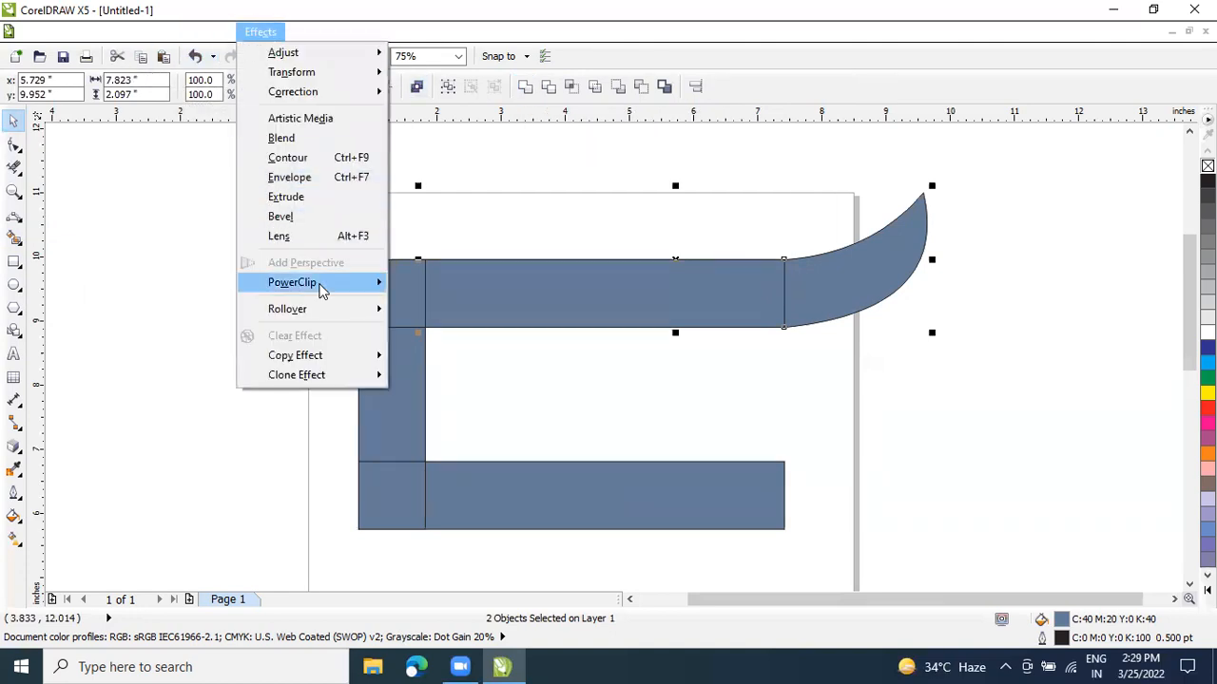
mouse_move(208, 32)
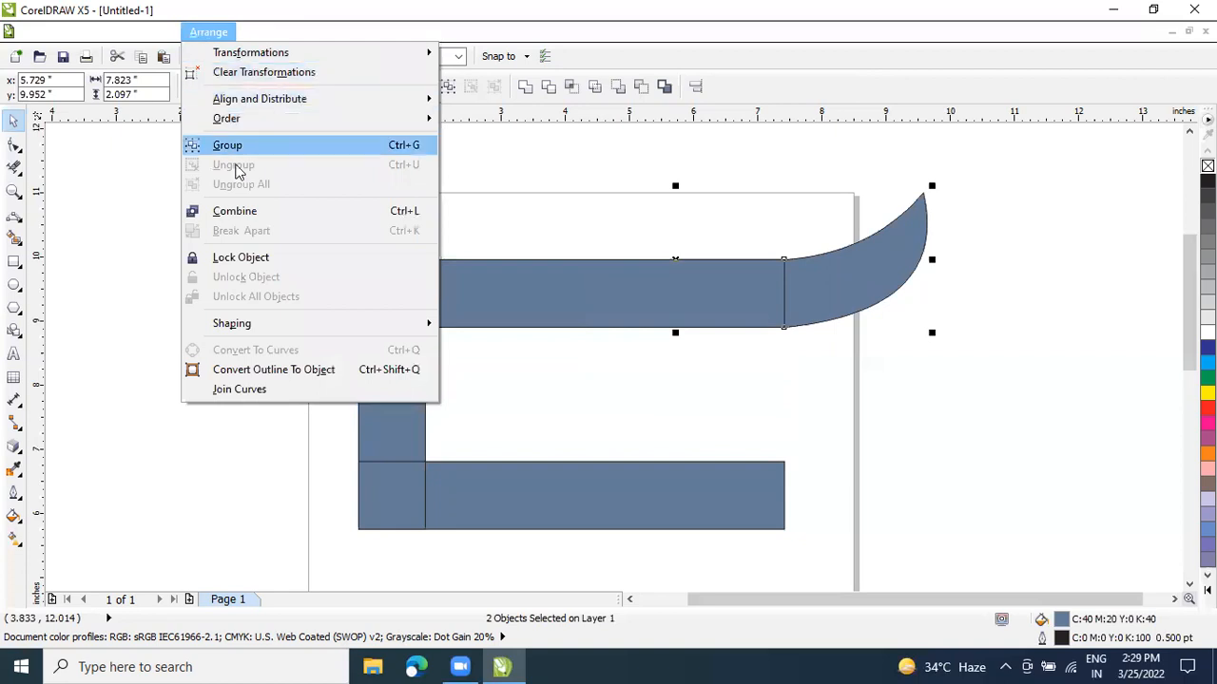
mouse_move(319, 328)
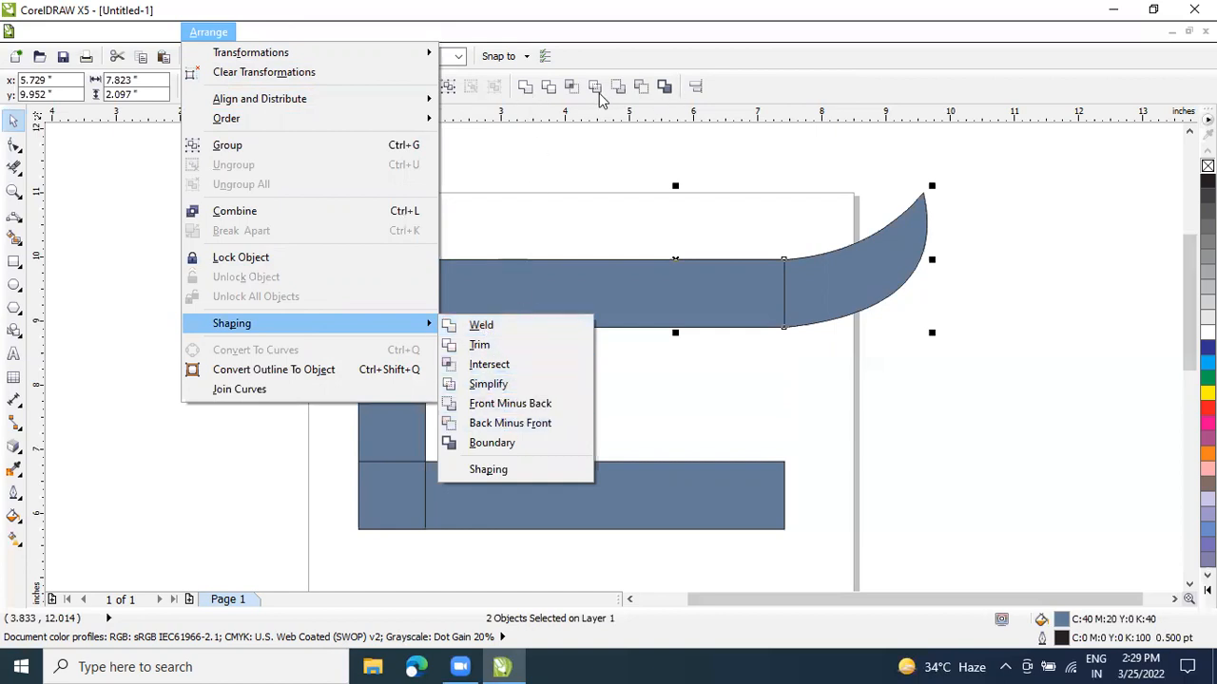
click(525, 87)
click(525, 87)
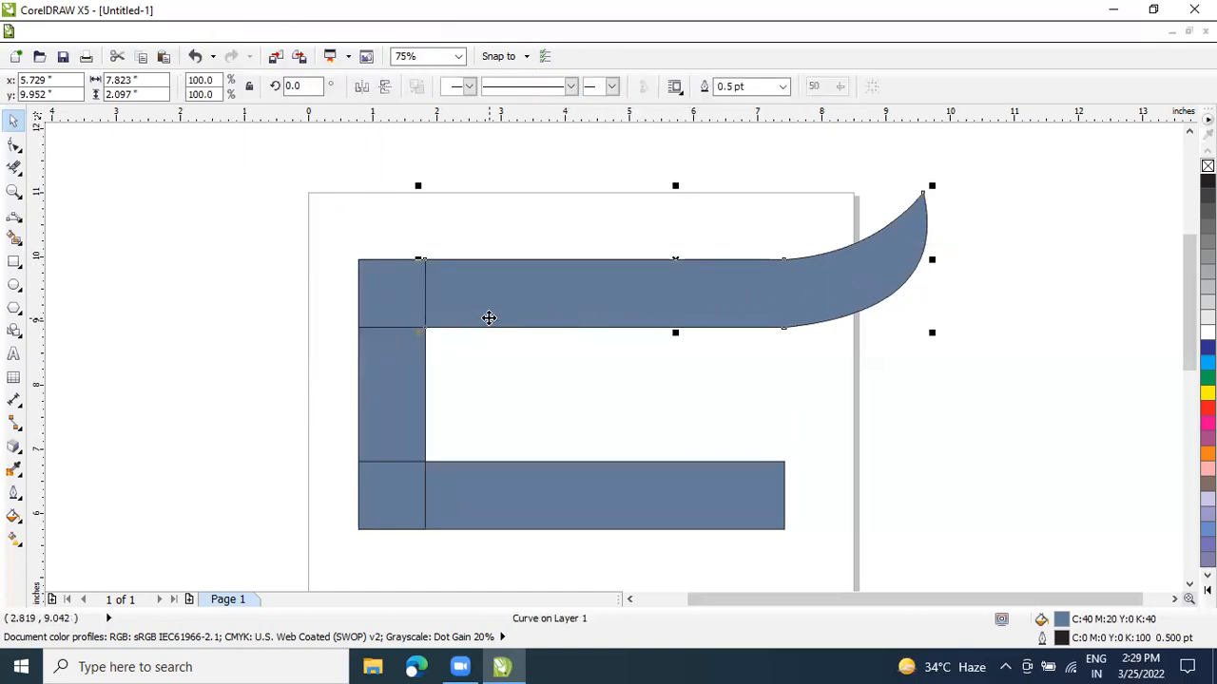
Weld the upper-left corner square and the vertical bar section onto the curved upper piece
shift+click(398, 316)
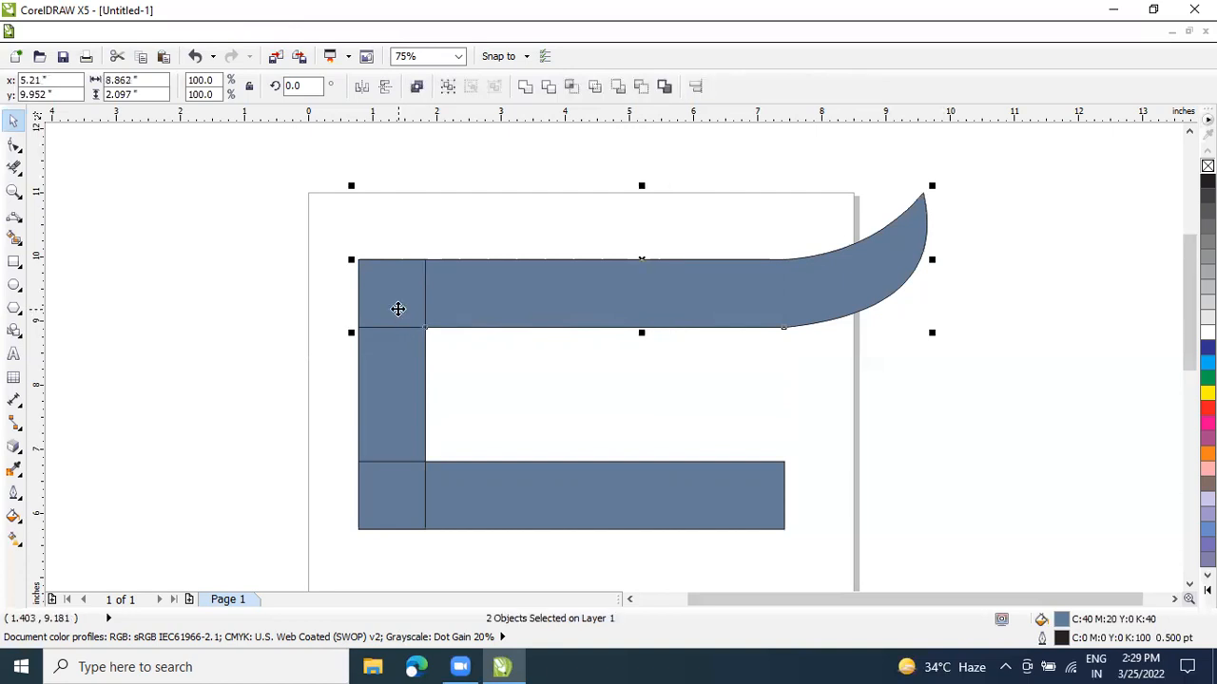
click(527, 89)
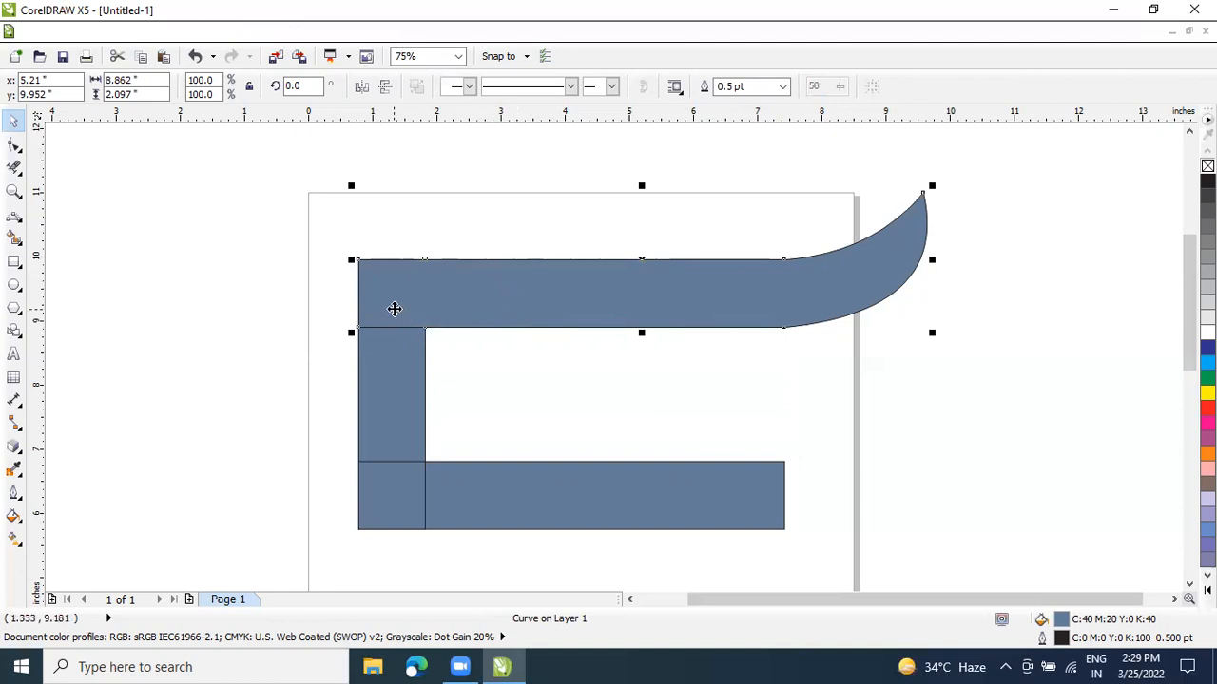
shift+click(399, 355)
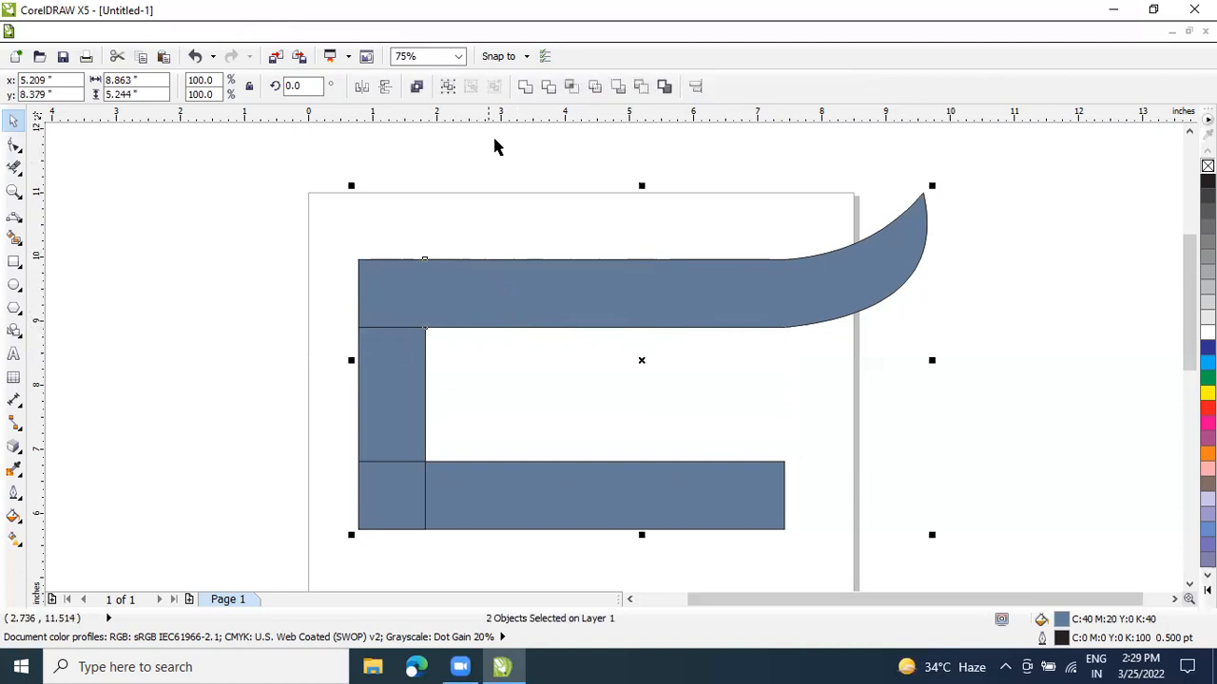
click(525, 86)
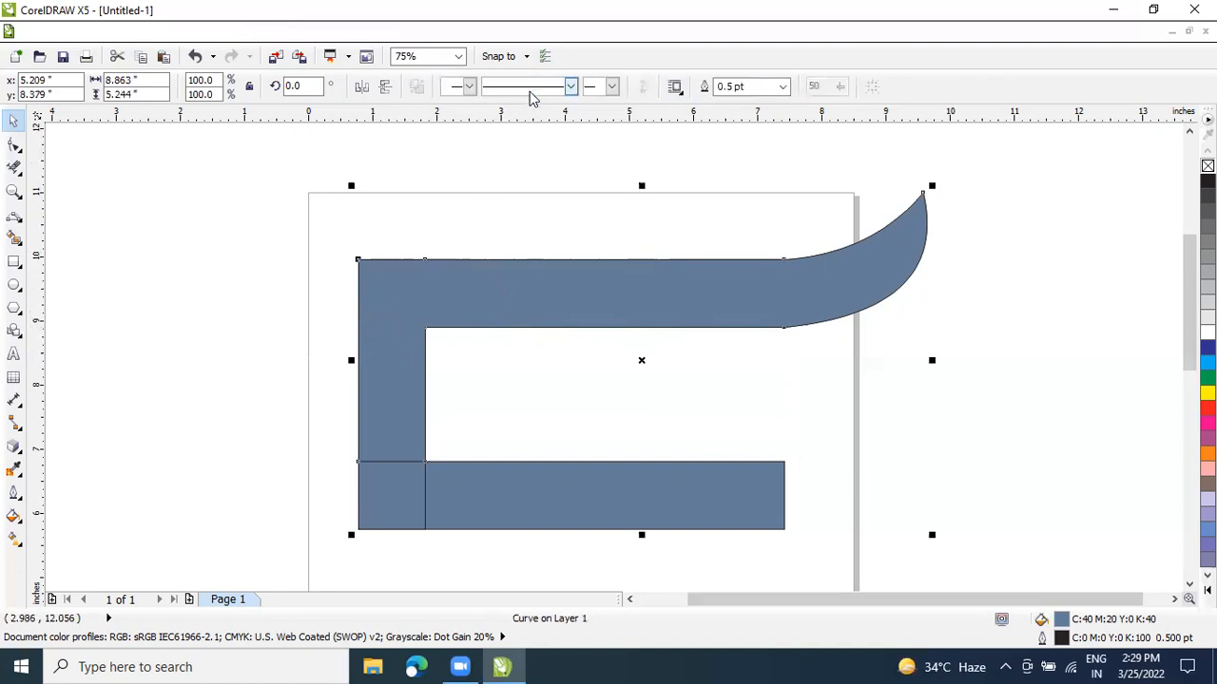
Weld the lower-left corner square and the lower bar section onto the rest to complete the one-piece shape
shift+click(390, 485)
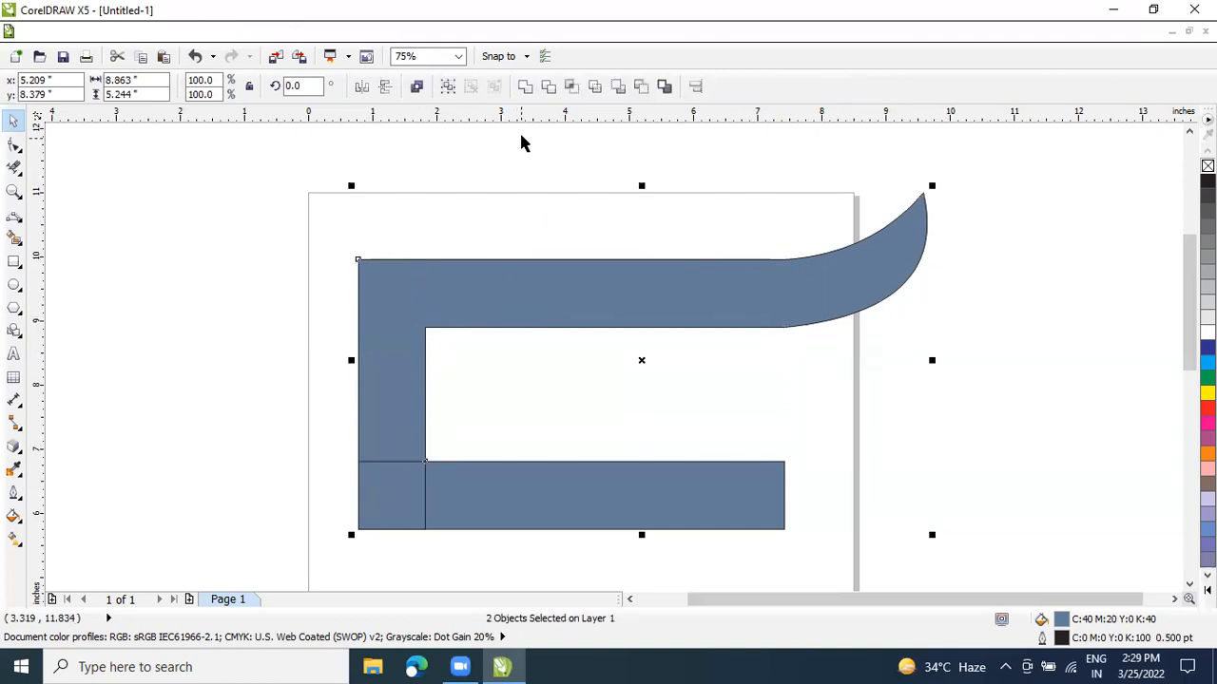
click(525, 86)
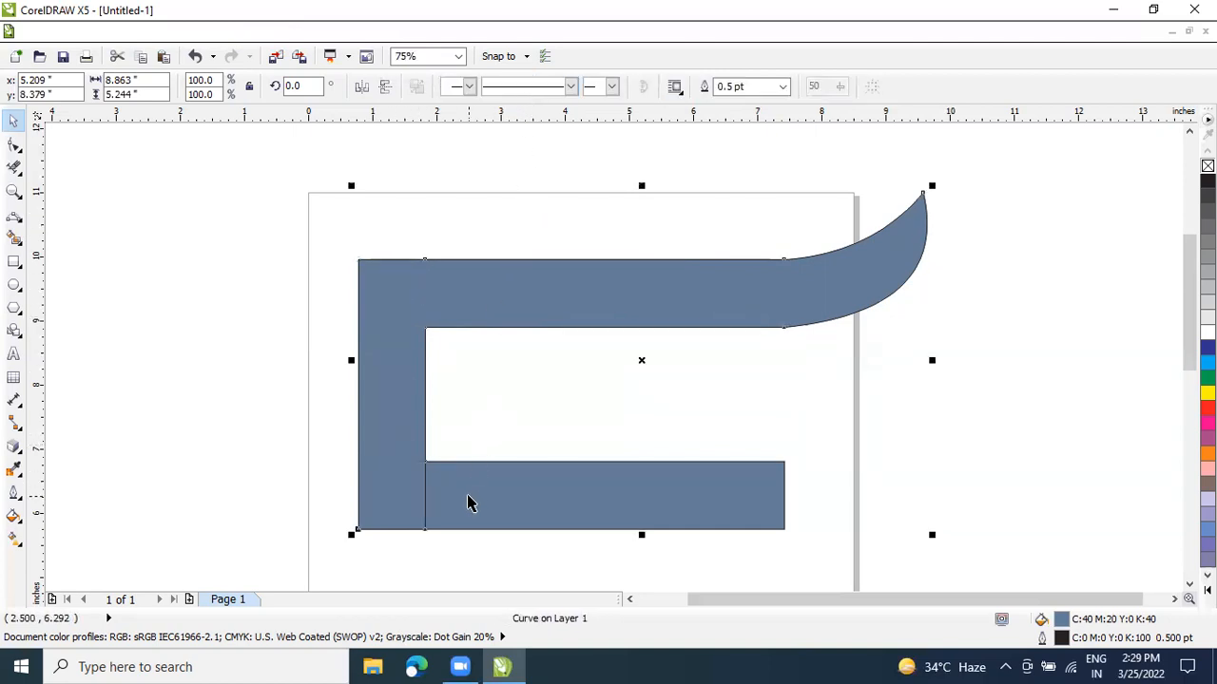
key(ctrl+z)
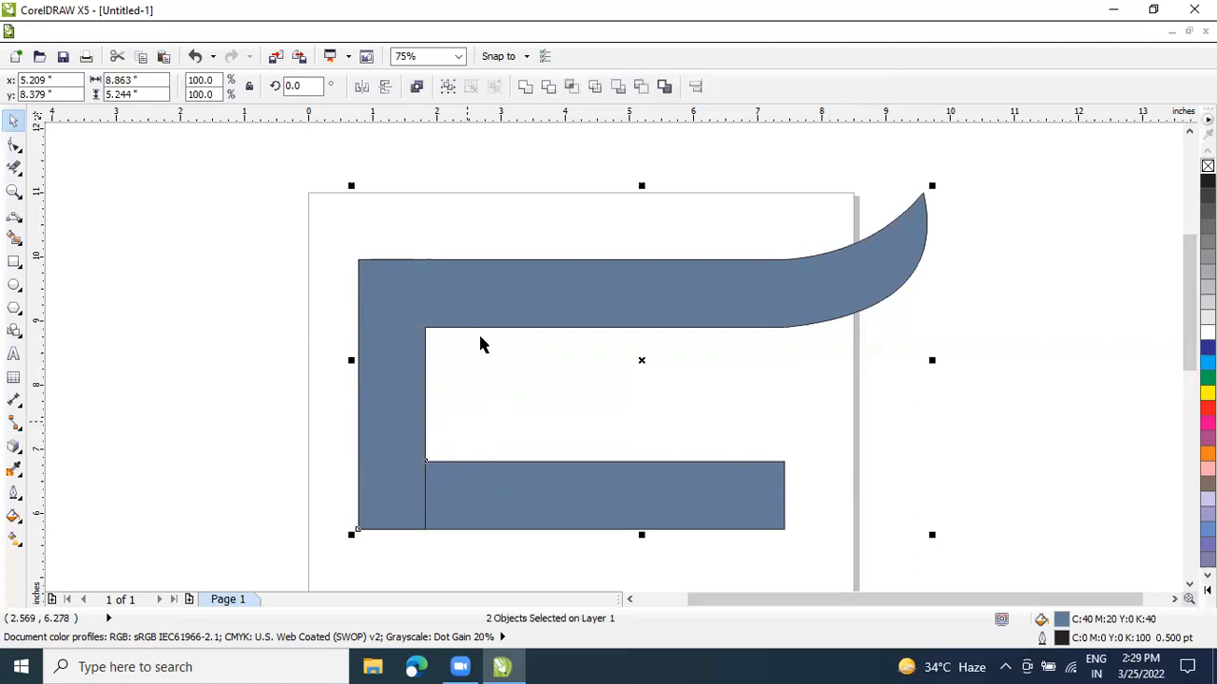
click(525, 87)
click(939, 328)
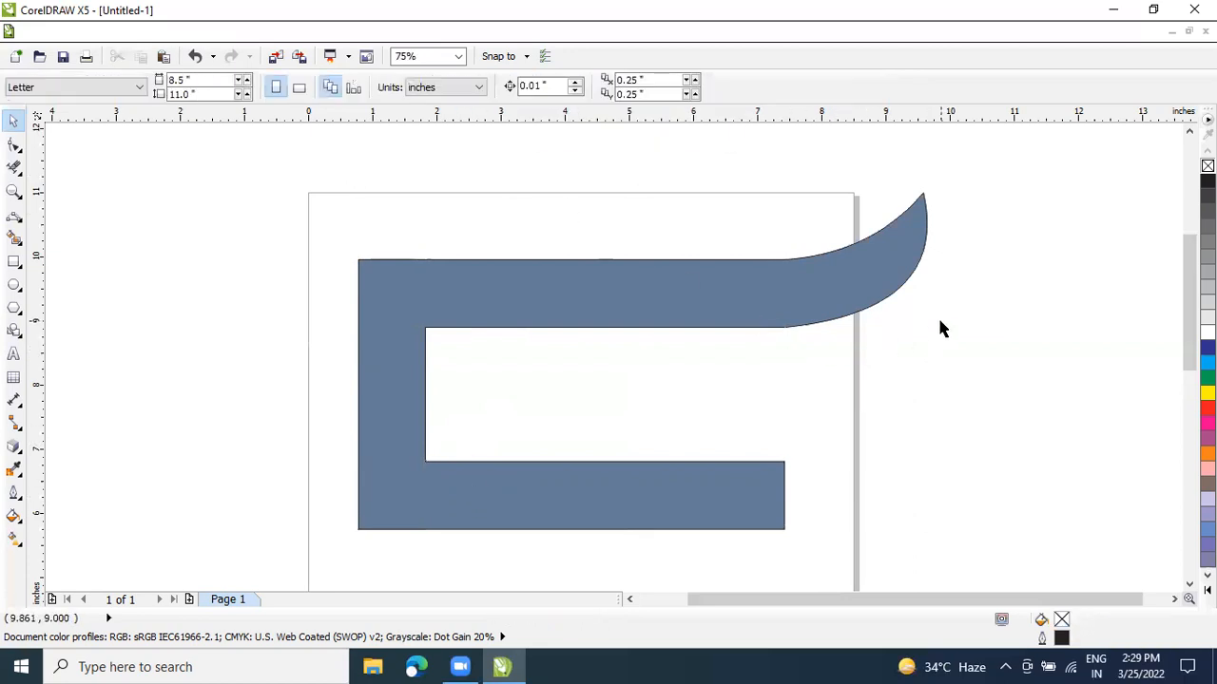
Move the welded shape aside to the left and delete the leftover construction outlines: the tip curves, both bars and the vertical rectangle
drag(809, 304, 326, 235)
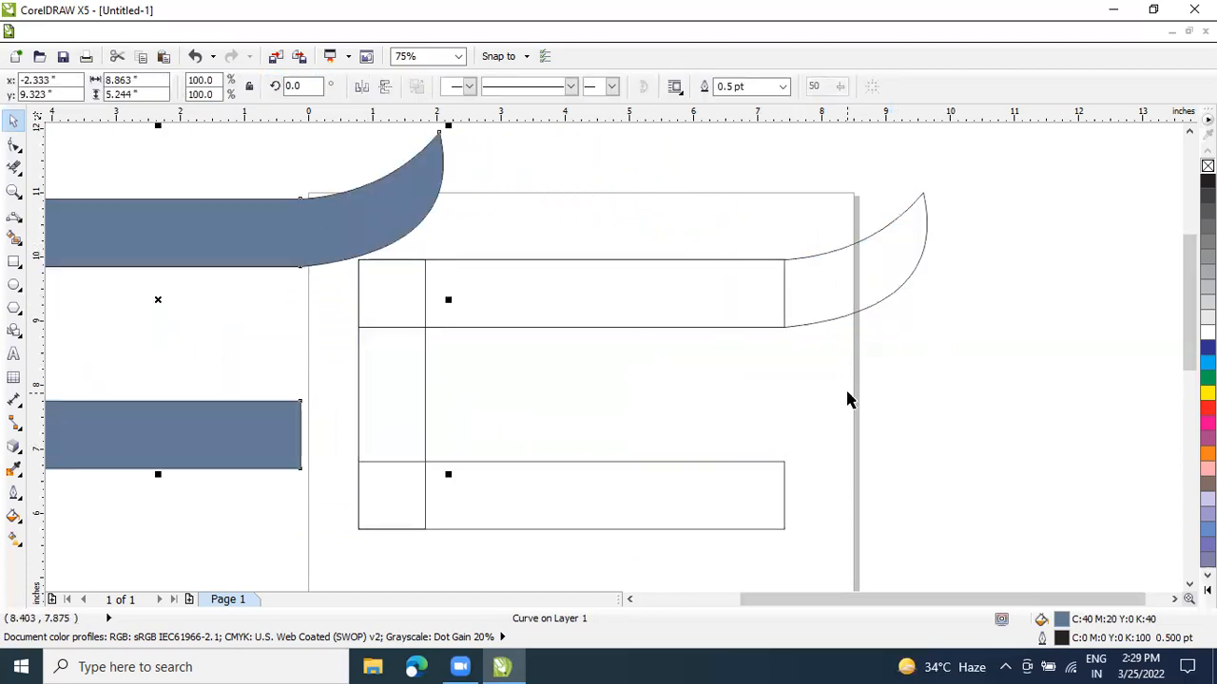
click(833, 313)
key(Delete)
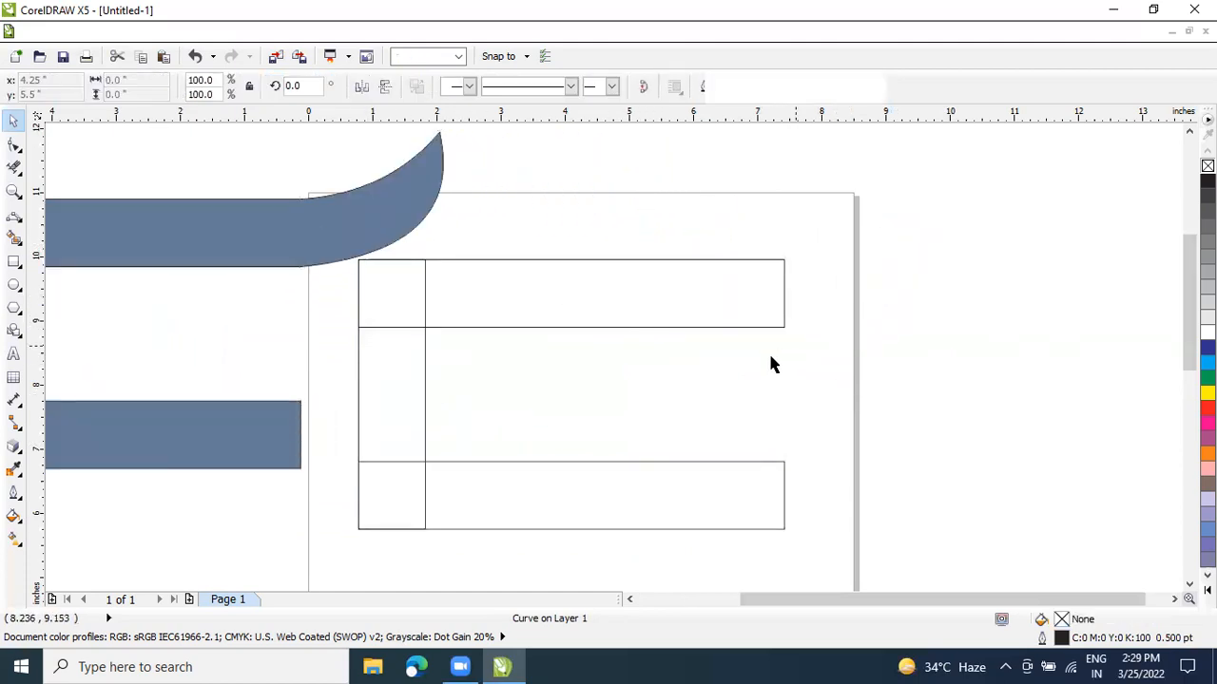
click(665, 319)
key(Delete)
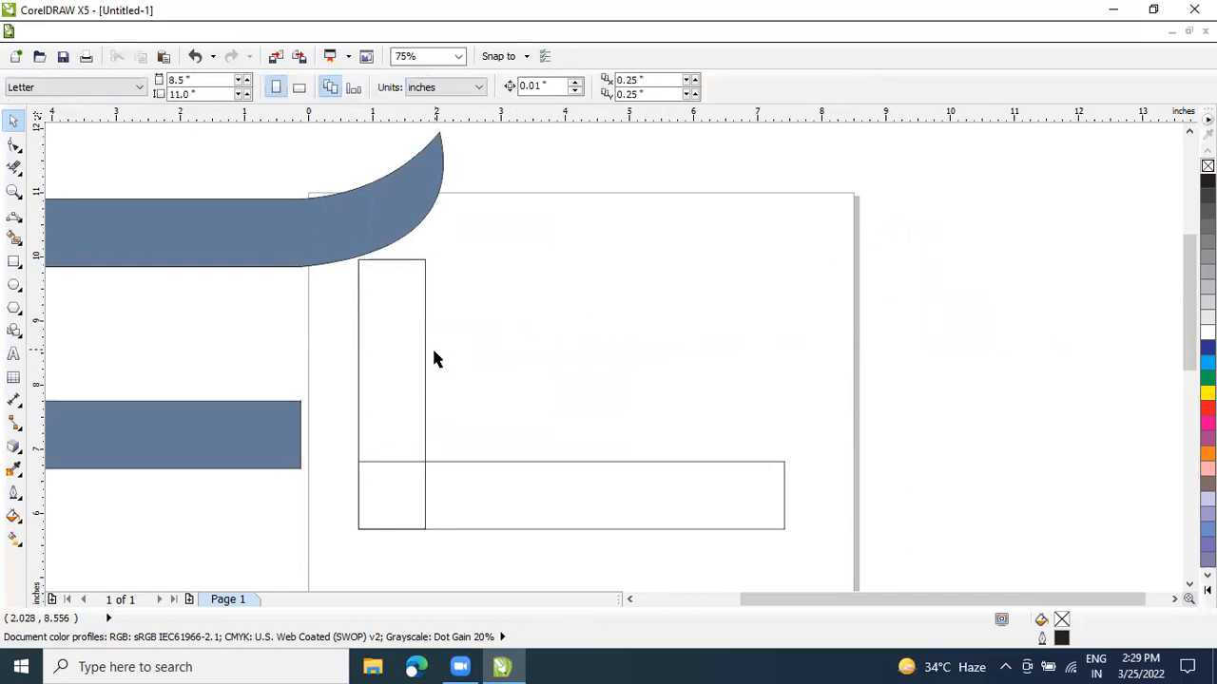
click(424, 373)
key(Delete)
click(450, 461)
key(Delete)
Move the welded shape back onto the upper part of the page, centred at about x 4.95 in, y 9.42 in
drag(257, 459, 728, 462)
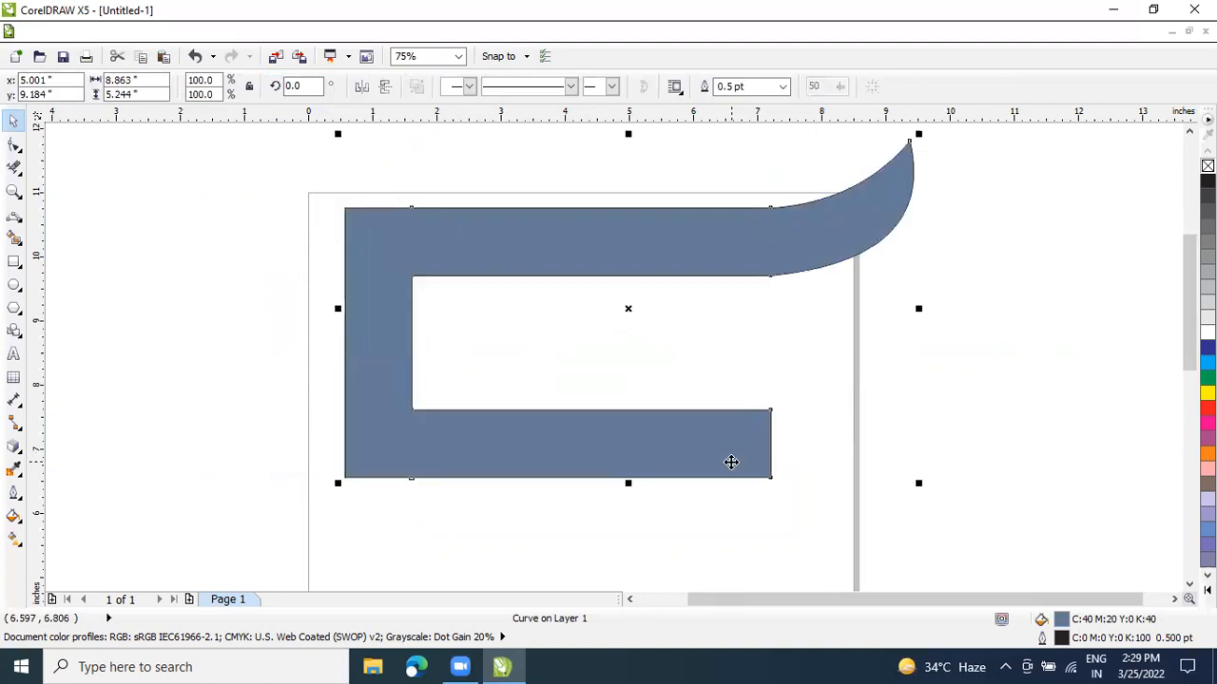
scroll(731, 455, down, 1)
scroll(731, 451, up, 1)
drag(714, 270, 711, 255)
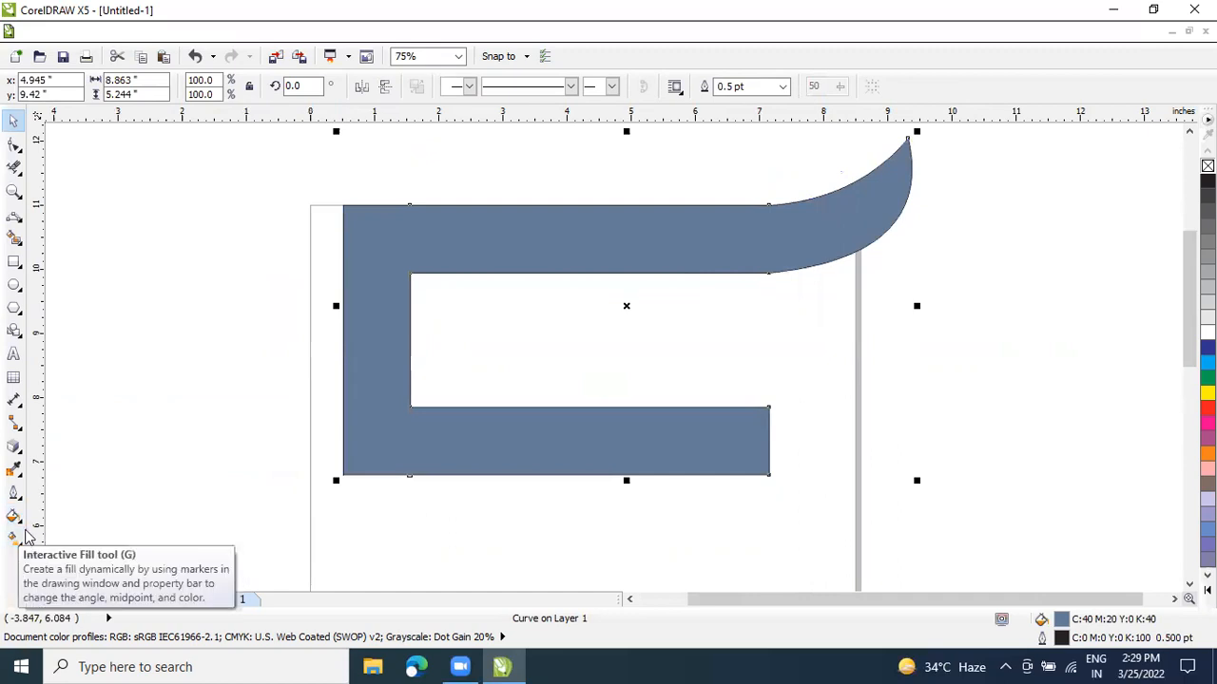
Apply the Gouache wash texture fill from the Samples library to the shape and shift it up about 0.4 in
click(14, 518)
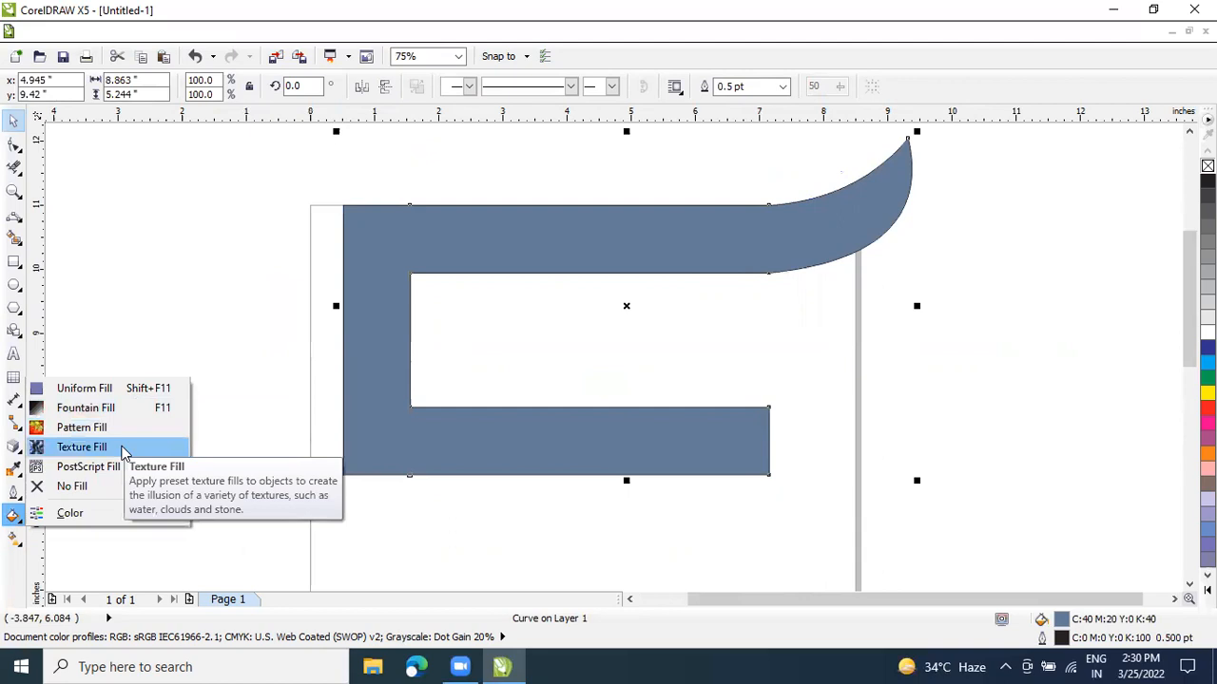
click(123, 449)
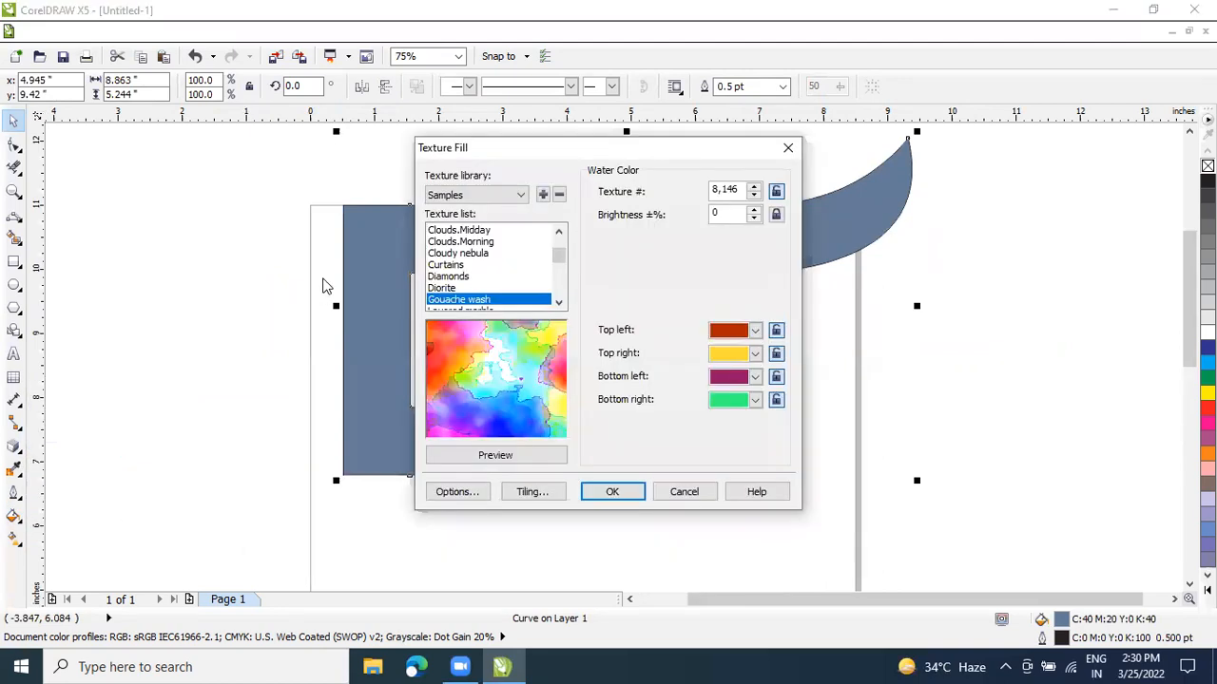
click(610, 492)
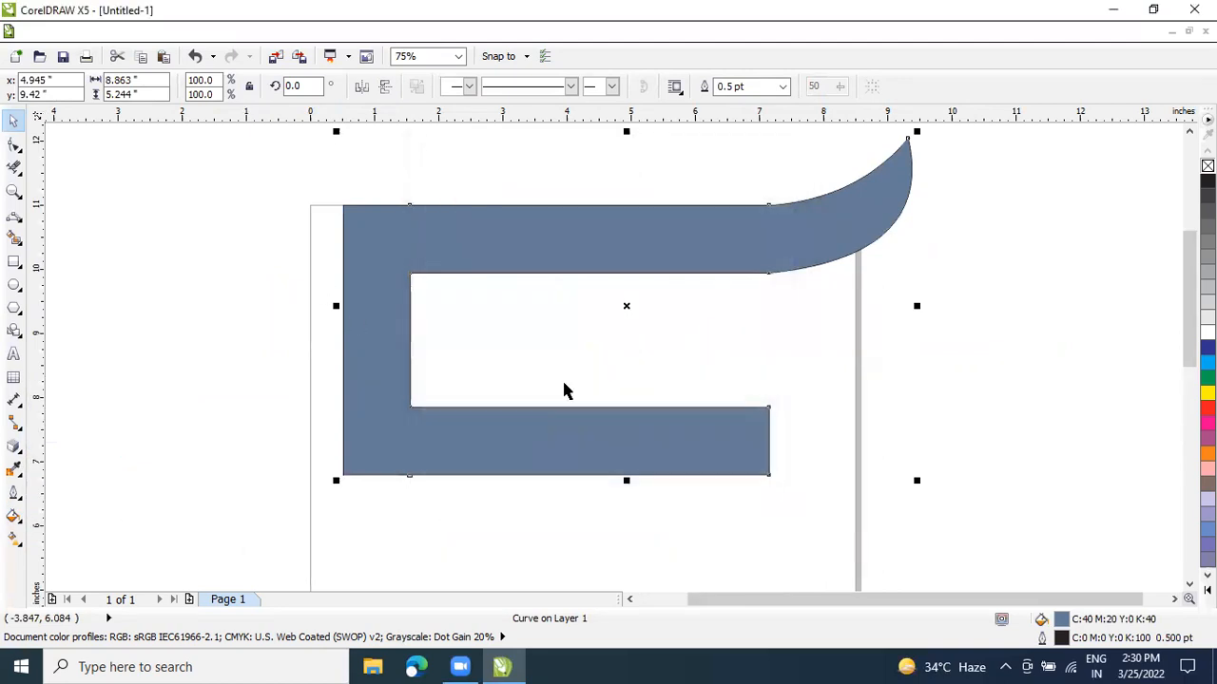
click(564, 377)
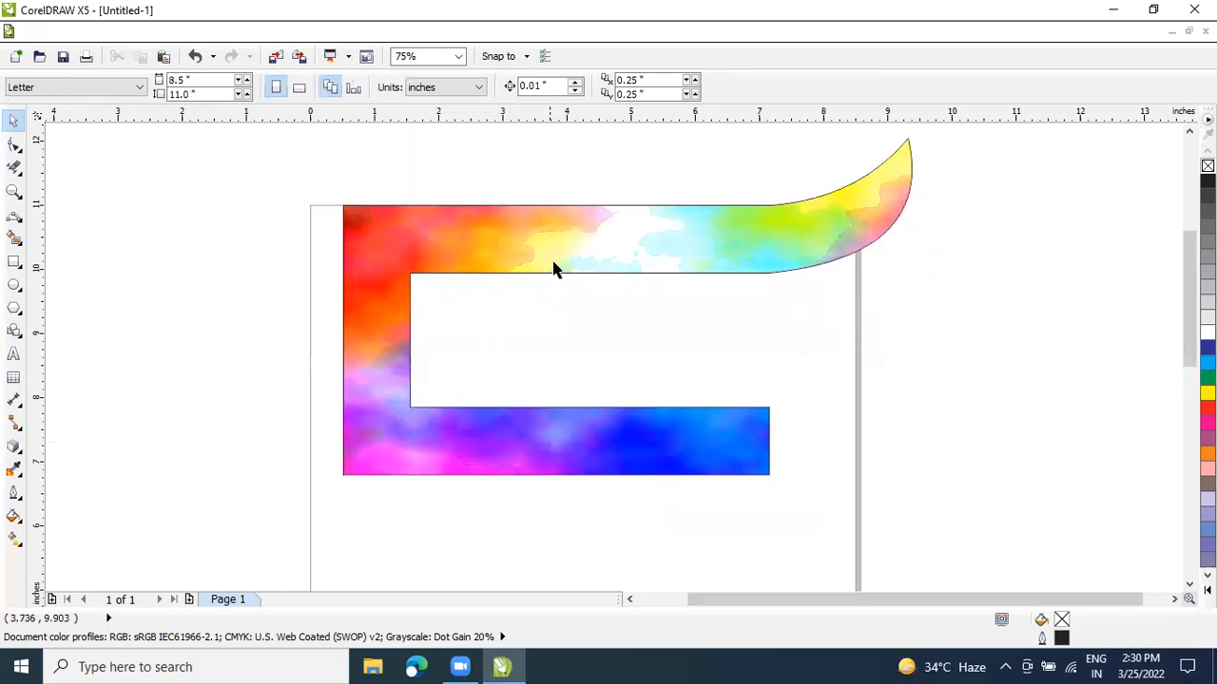
drag(553, 264, 559, 235)
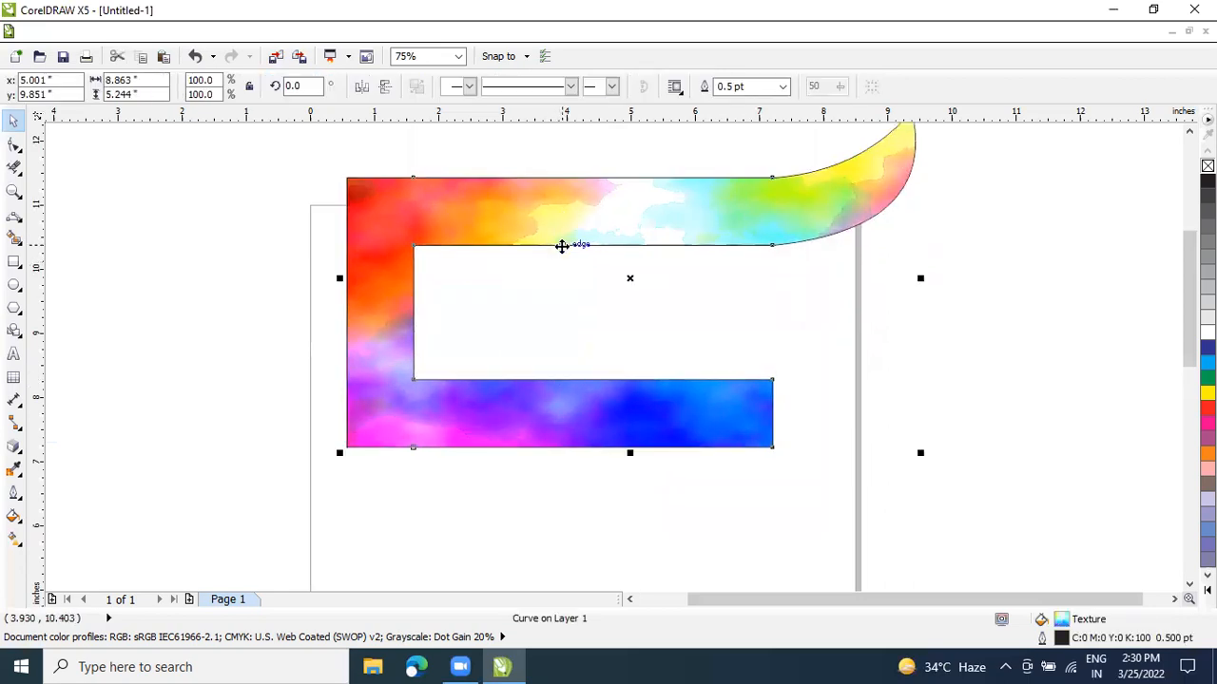
Duplicate the textured shape about 1.8 in lower and mirror the copy both horizontally and vertically
scroll(561, 247, down, 2)
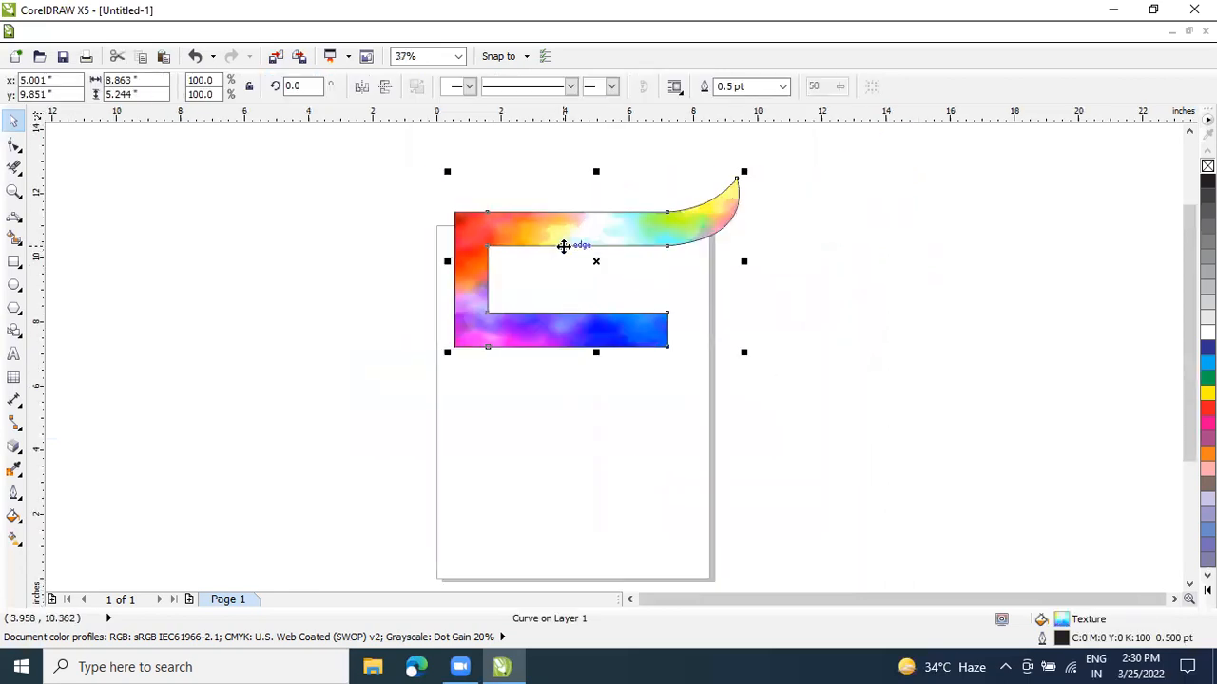
key(ctrl+d)
drag(582, 227, 579, 293)
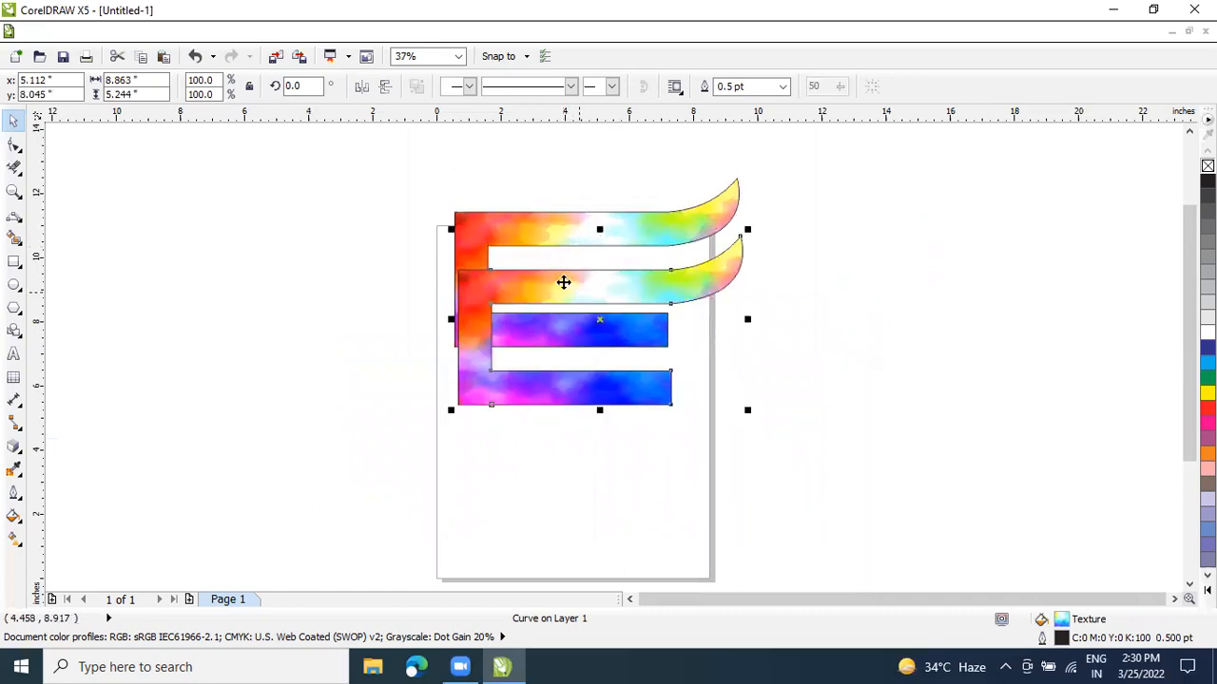
click(362, 86)
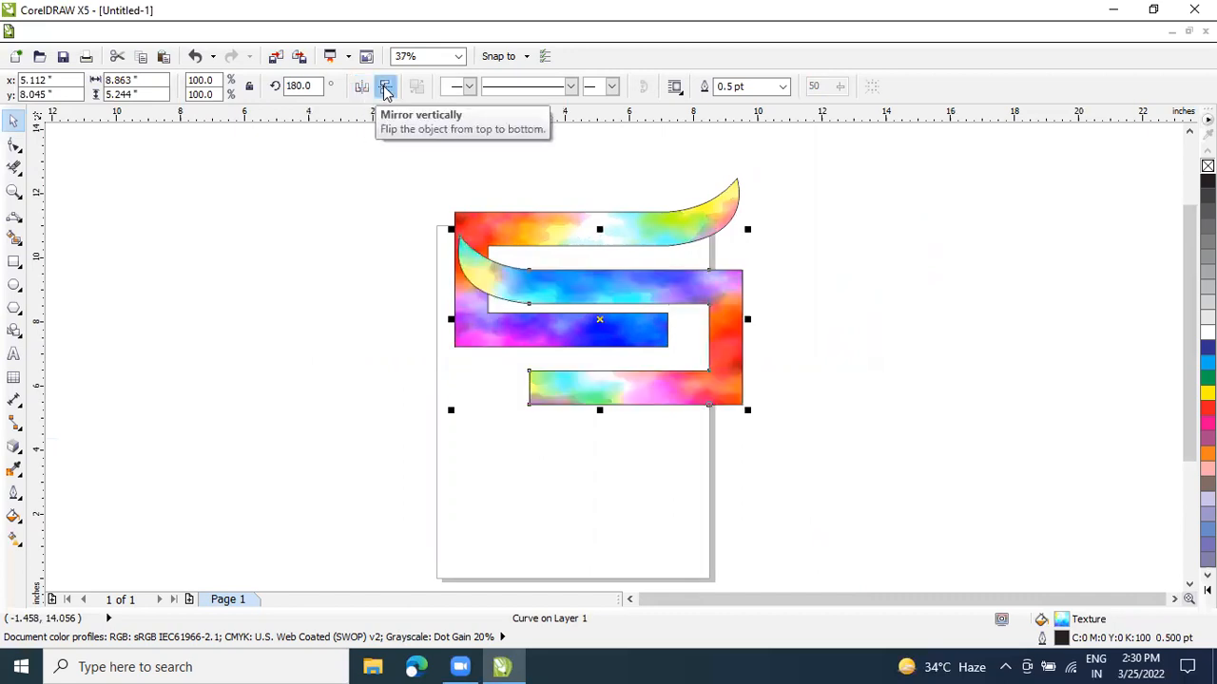
click(385, 87)
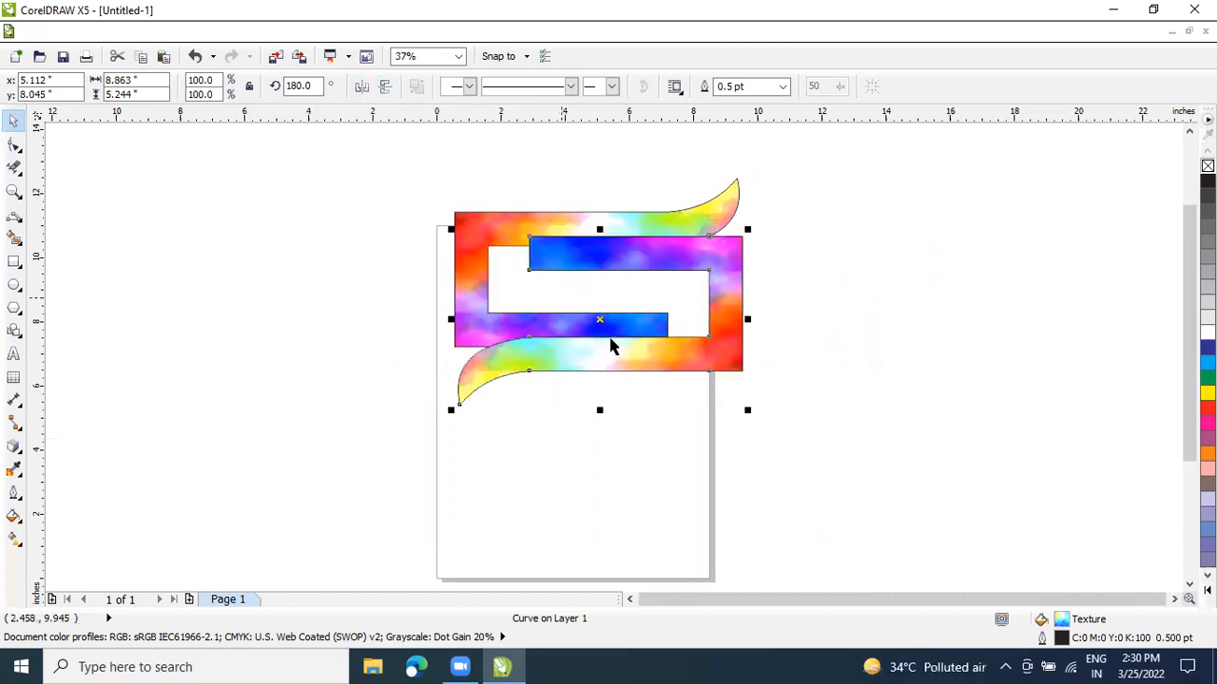
Position the mirrored copy at about x 4.75 in, y 7.13 in so its arms interlock with the original without touching
drag(665, 355, 654, 403)
key(Up)
key(Up)
key(Up)
key(Up)
key(Up)
key(Up)
key(Up)
key(Up)
key(Up)
key(Up)
key(Up)
key(Up)
key(Up)
key(Up)
key(Up)
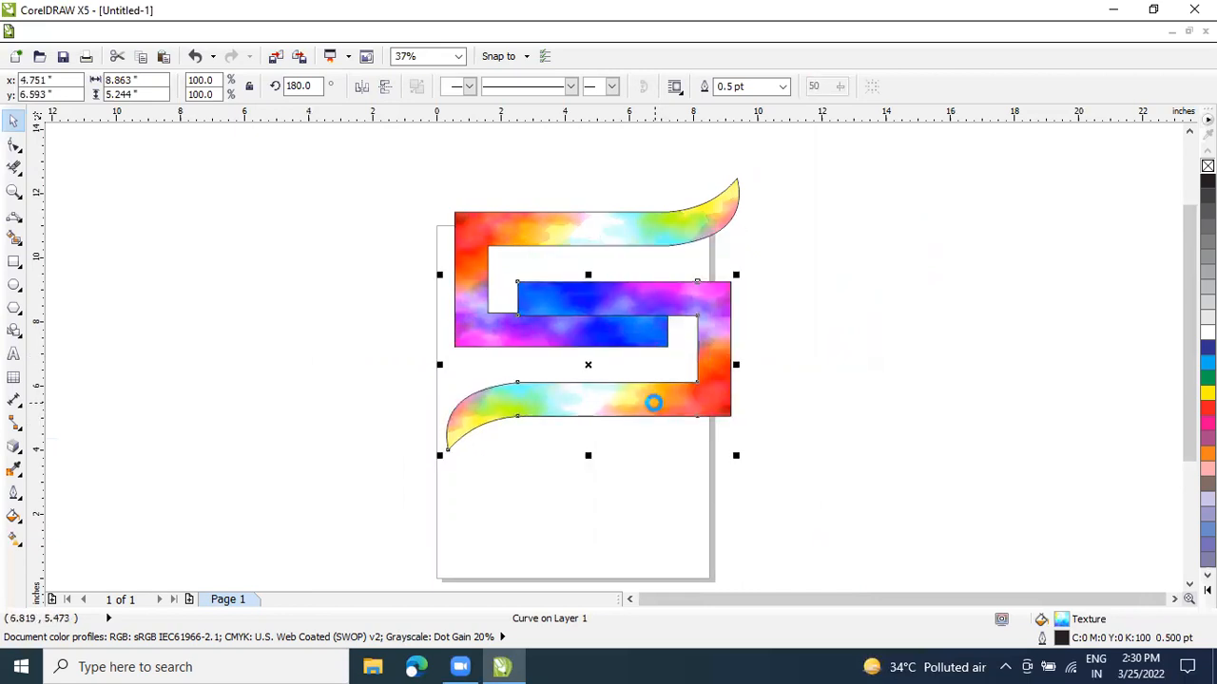
key(Up)
key(Up)
key(Up)
key(Up)
key(Up)
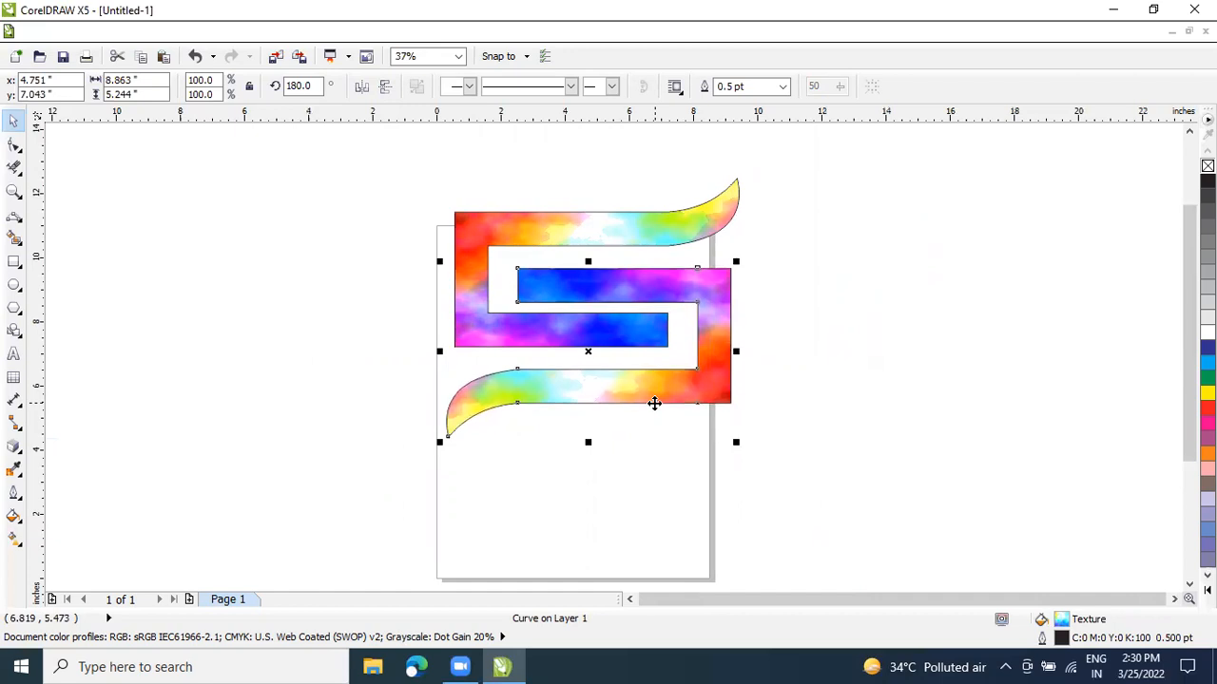
key(Up)
key(Up)
key(Up)
key(Up)
key(Up)
key(Up)
key(Up)
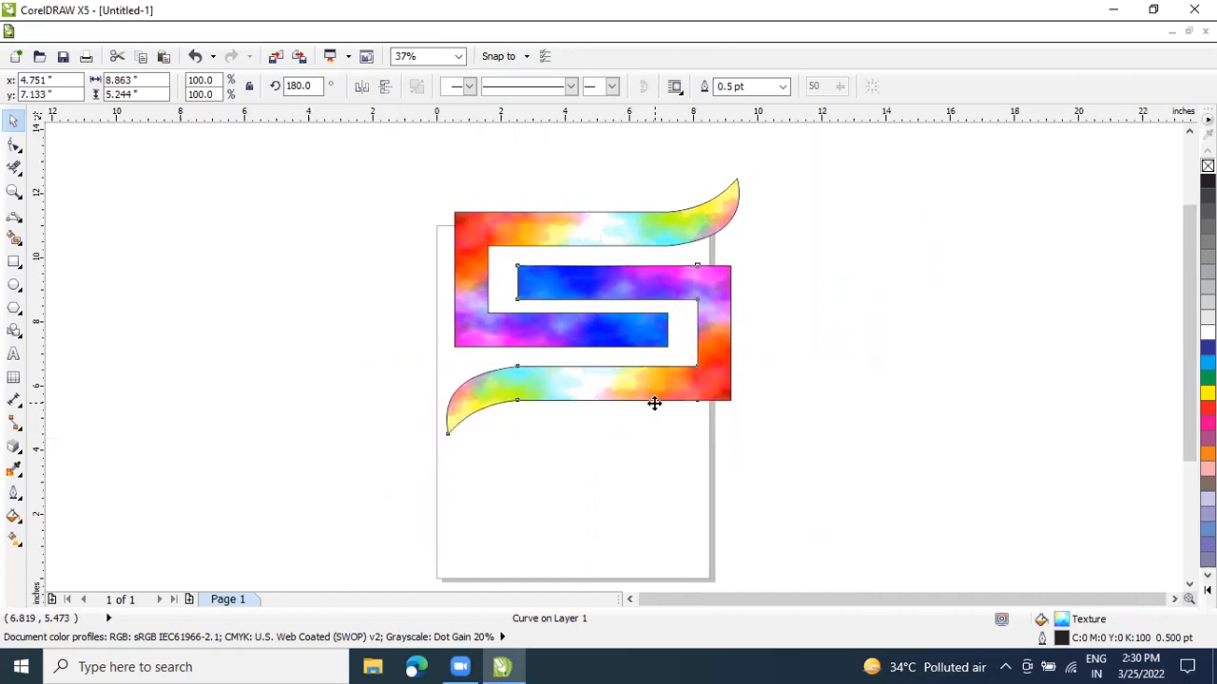
click(796, 356)
scroll(542, 340, up, 2)
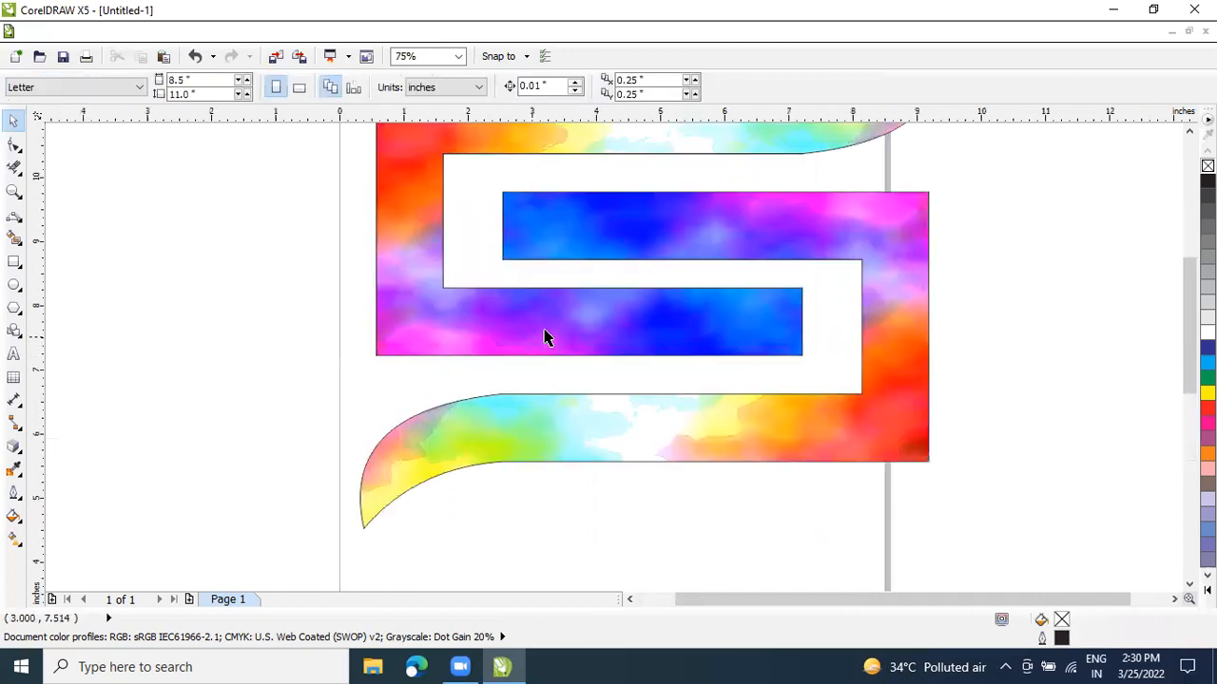
scroll(1140, 300, up, 3)
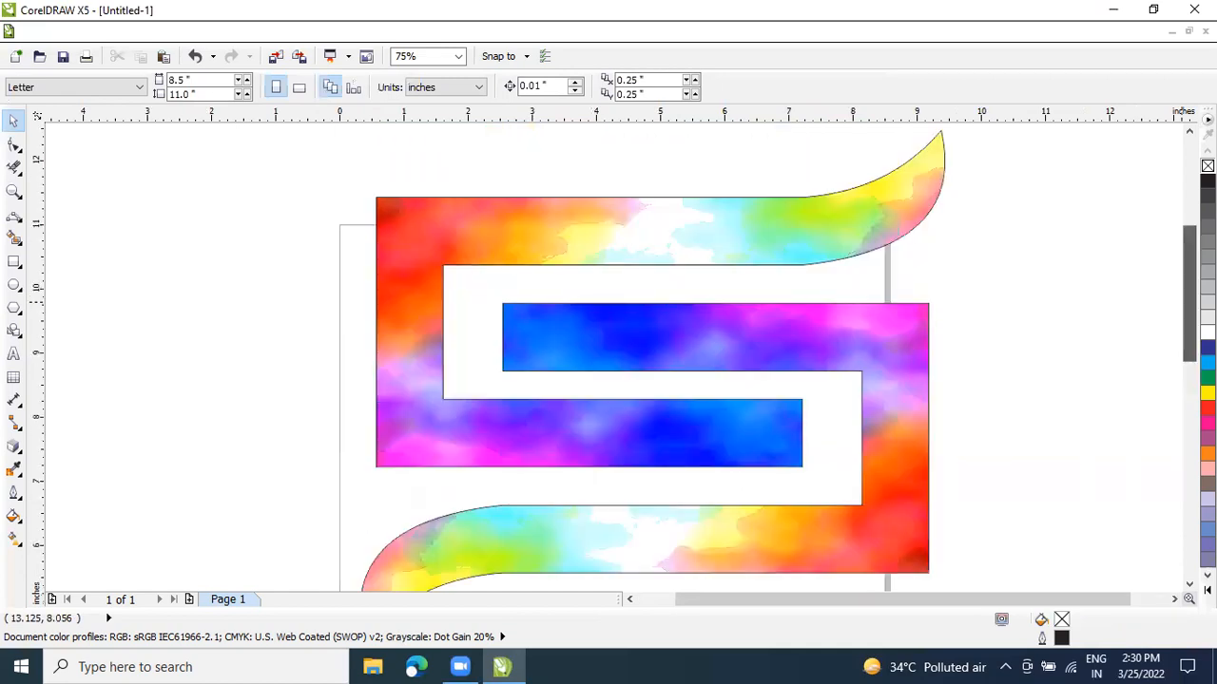
Extrude the upper textured shape at depth 20 with its vanishing point at about x 2.124 in, y -0.281 in
scroll(998, 234, down, 2)
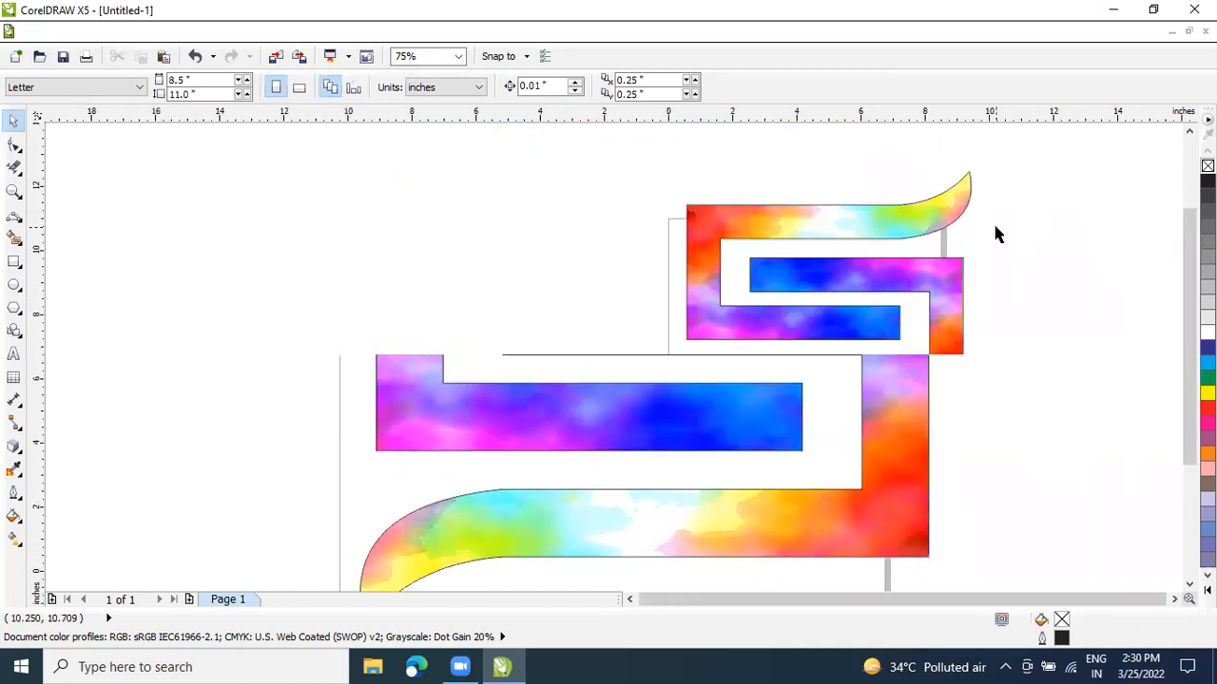
scroll(988, 247, up, 2)
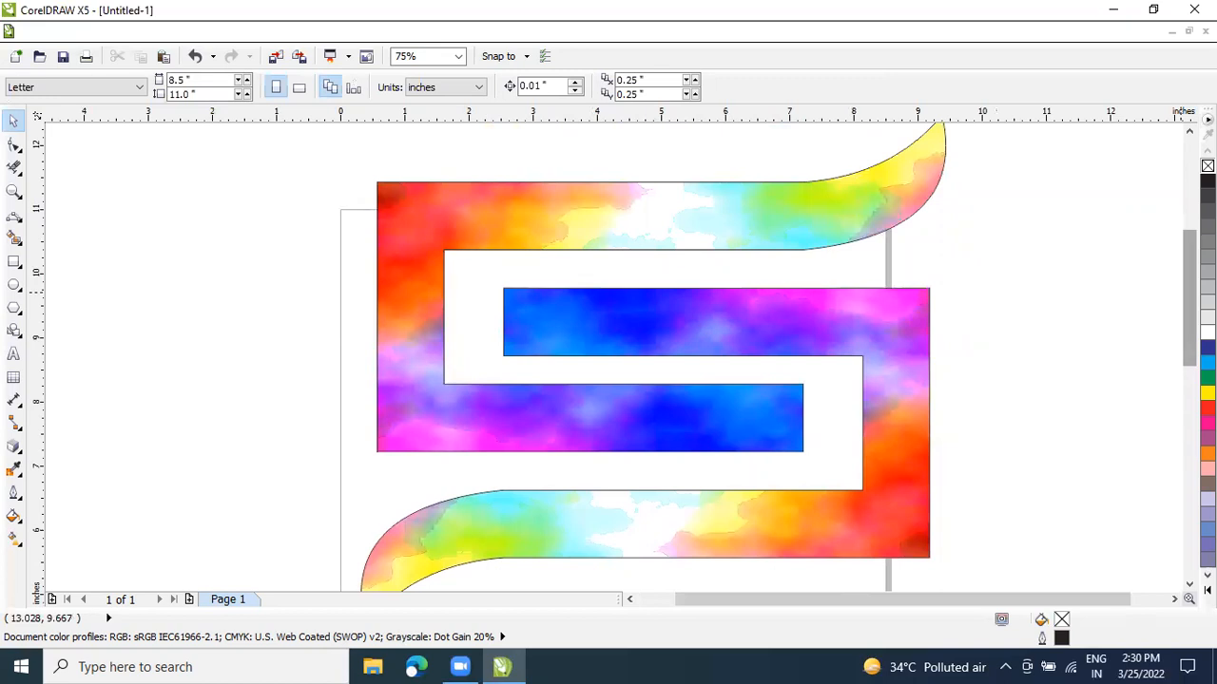
scroll(480, 399, up, 1)
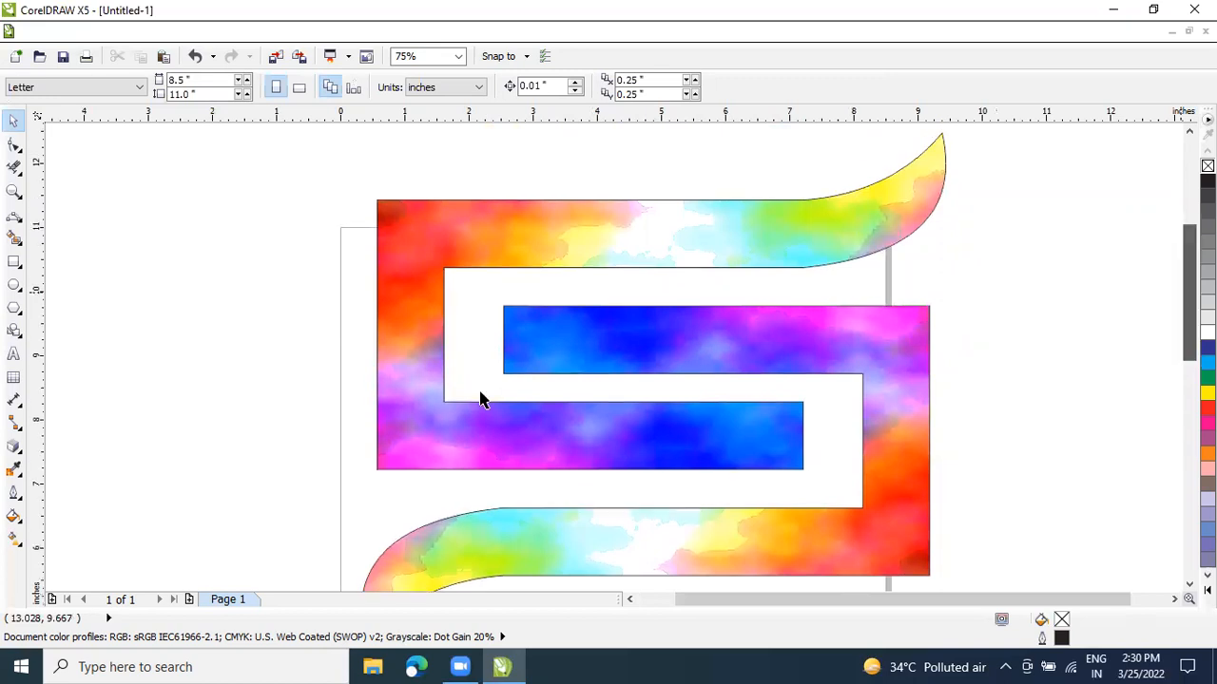
click(516, 263)
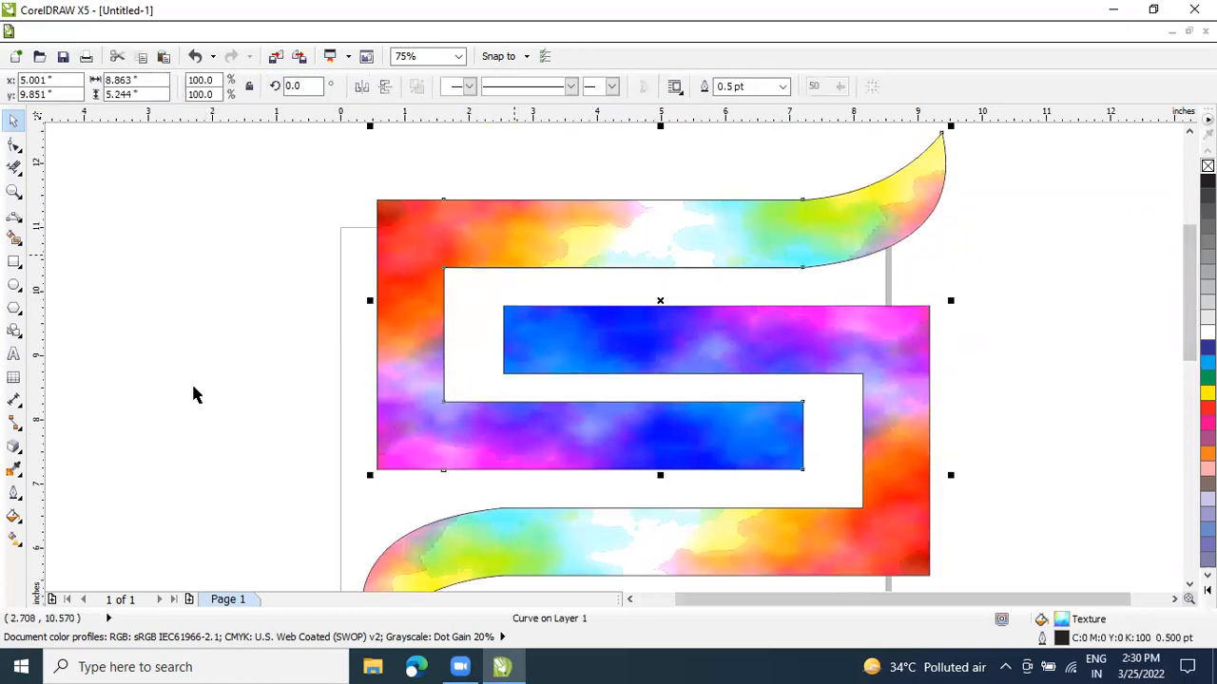
click(16, 448)
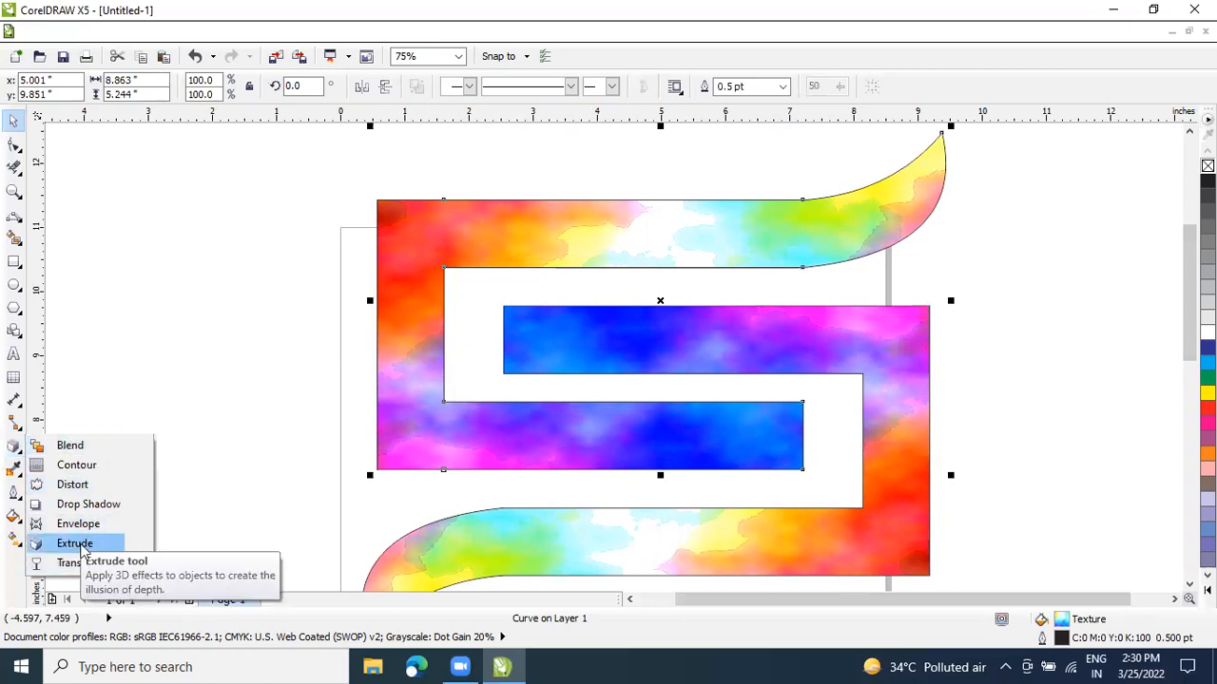
click(74, 544)
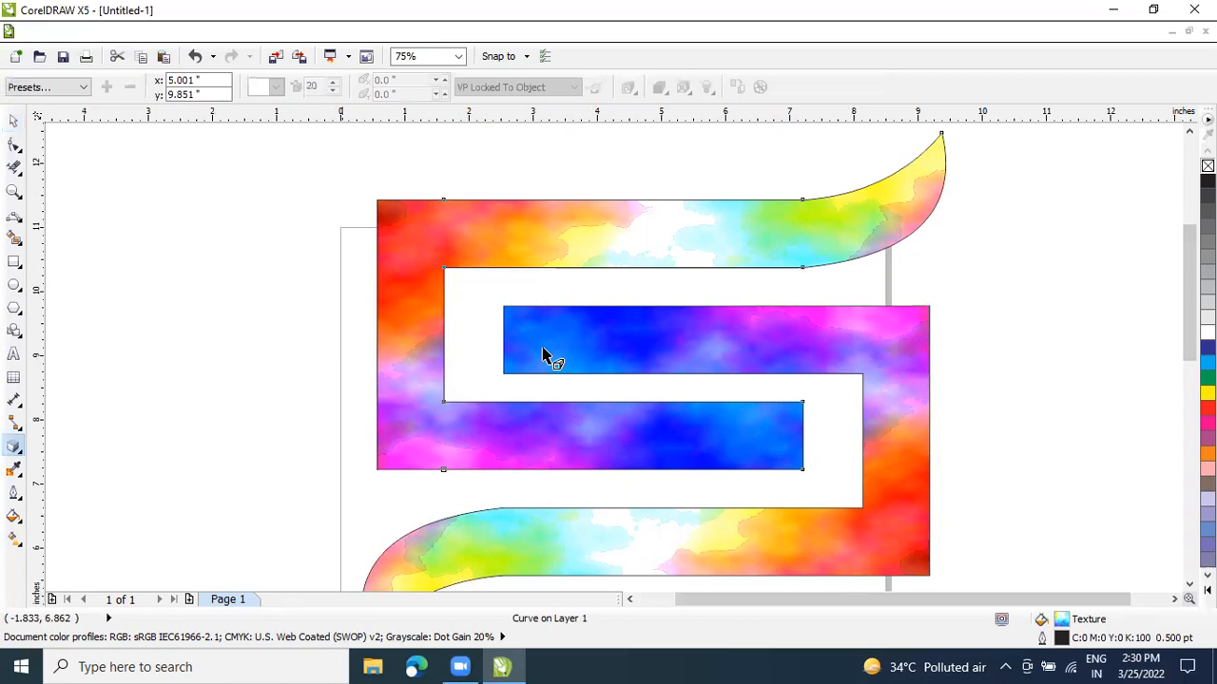
drag(647, 271, 797, 318)
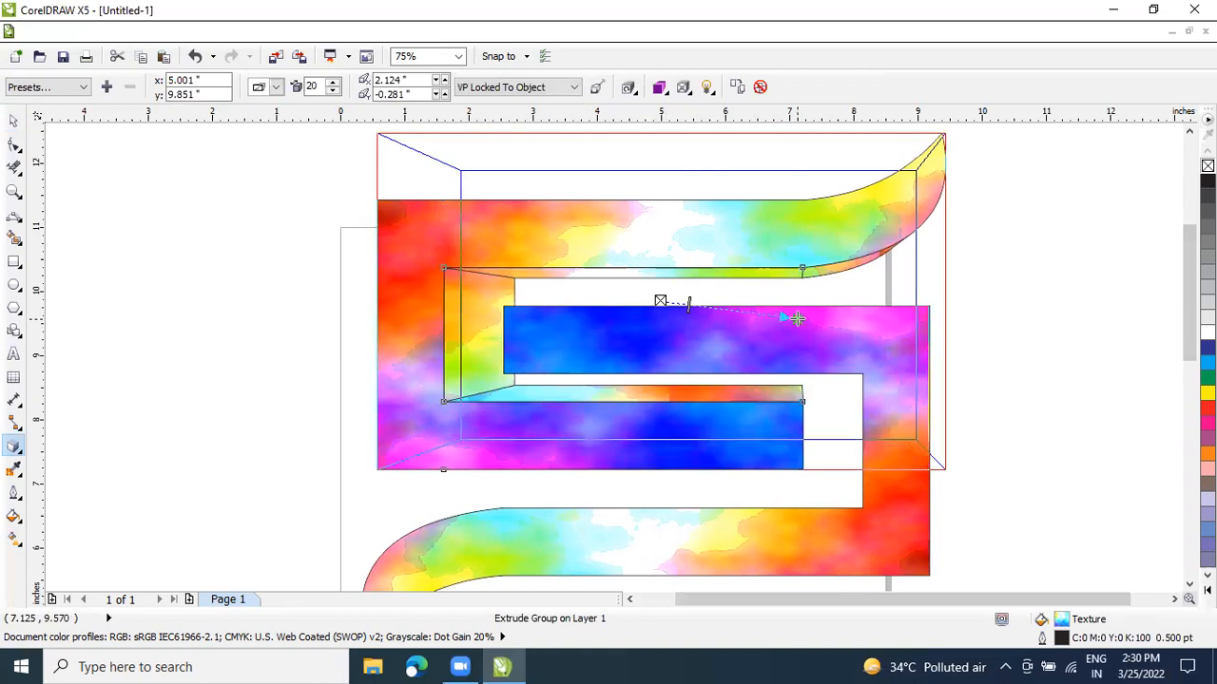
Try a z rotation of 10 on the extrusion and return it to 0
click(630, 89)
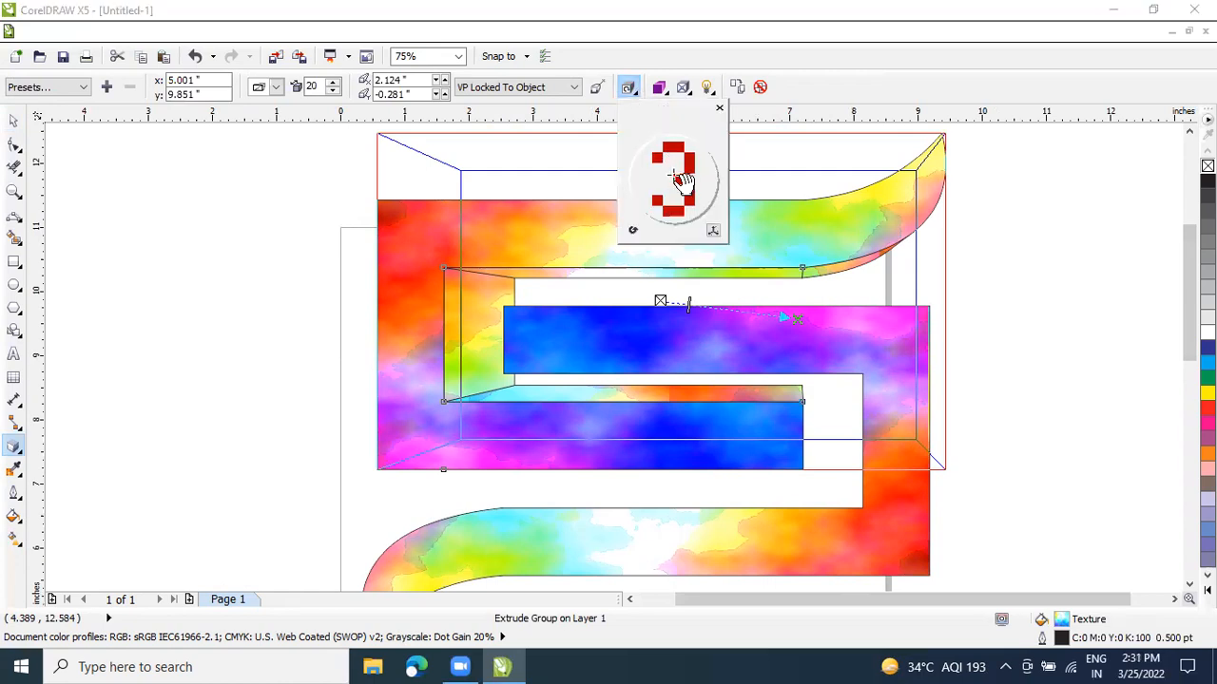
click(715, 231)
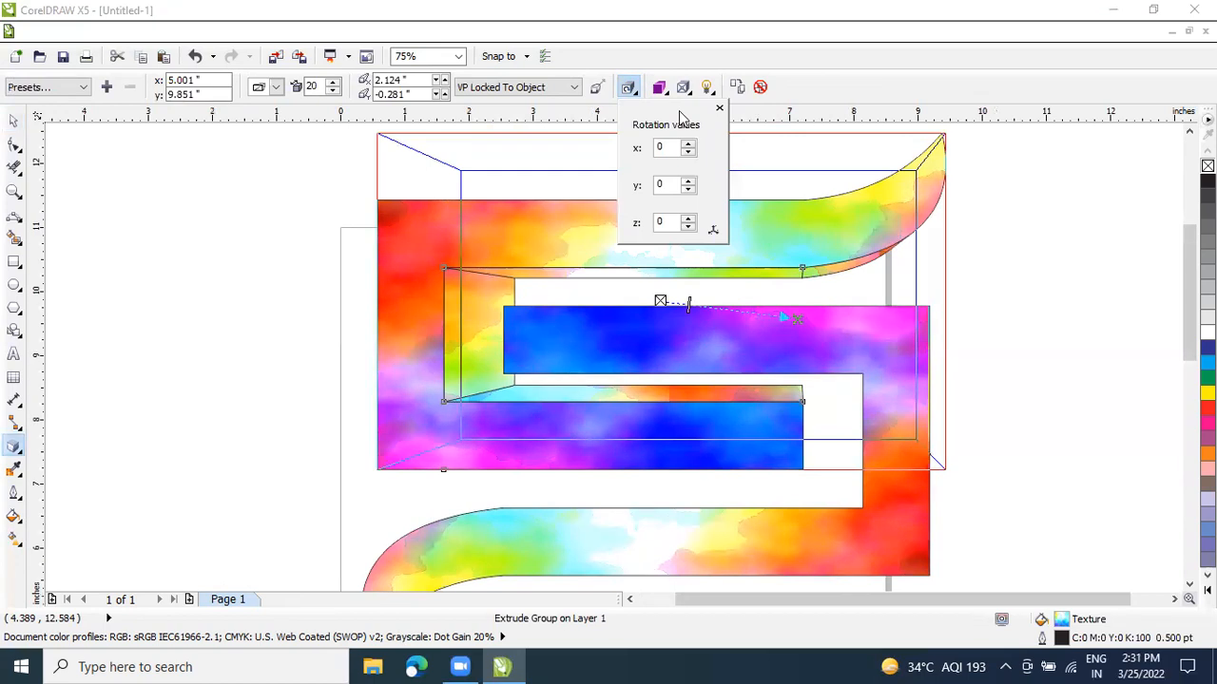
click(689, 218)
click(688, 228)
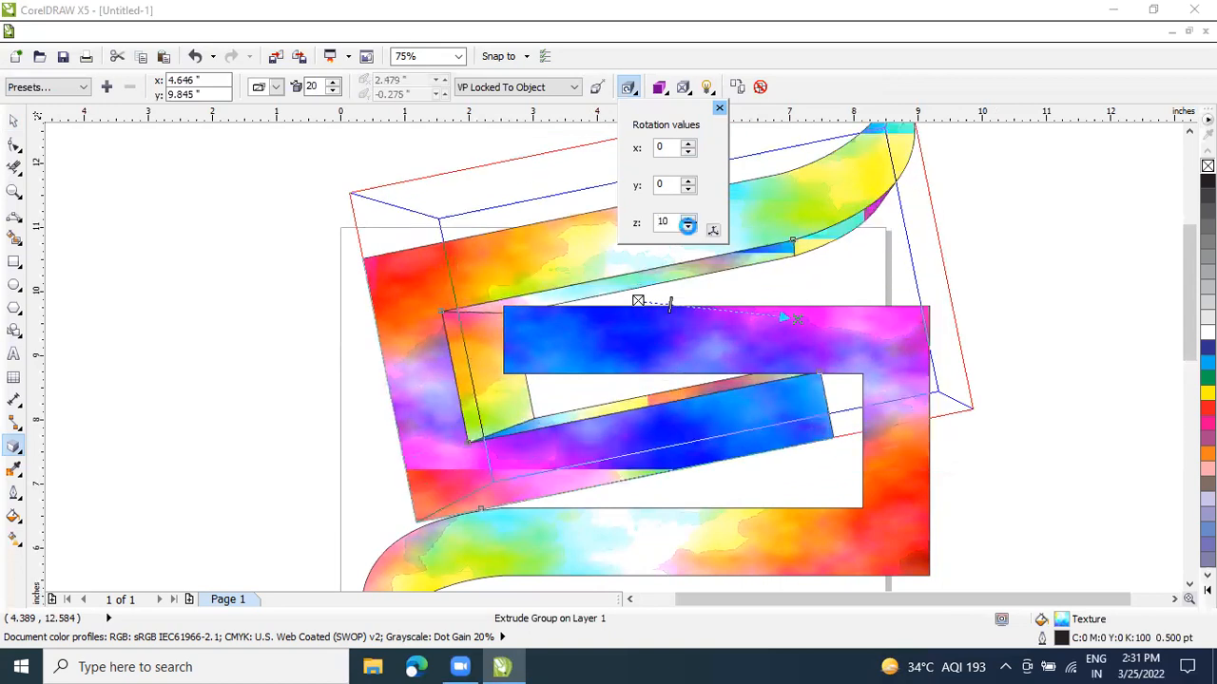
click(688, 229)
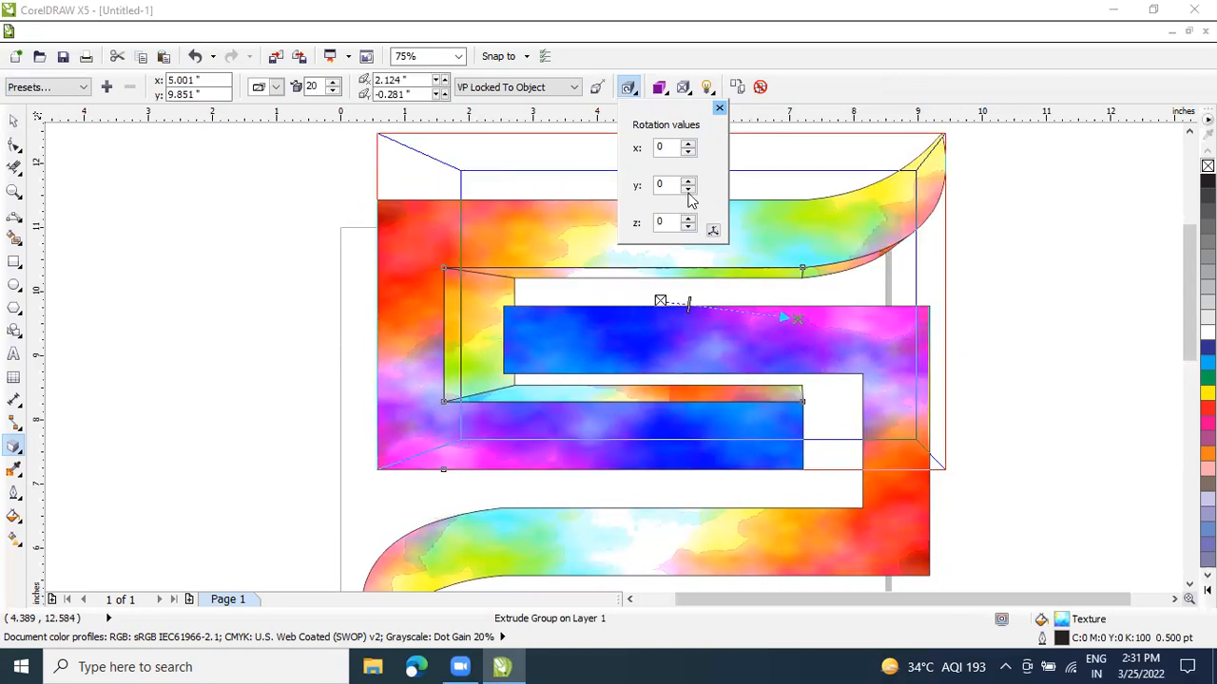
Try y rotations of -10 and 5 on the extrusion
click(689, 193)
click(689, 193)
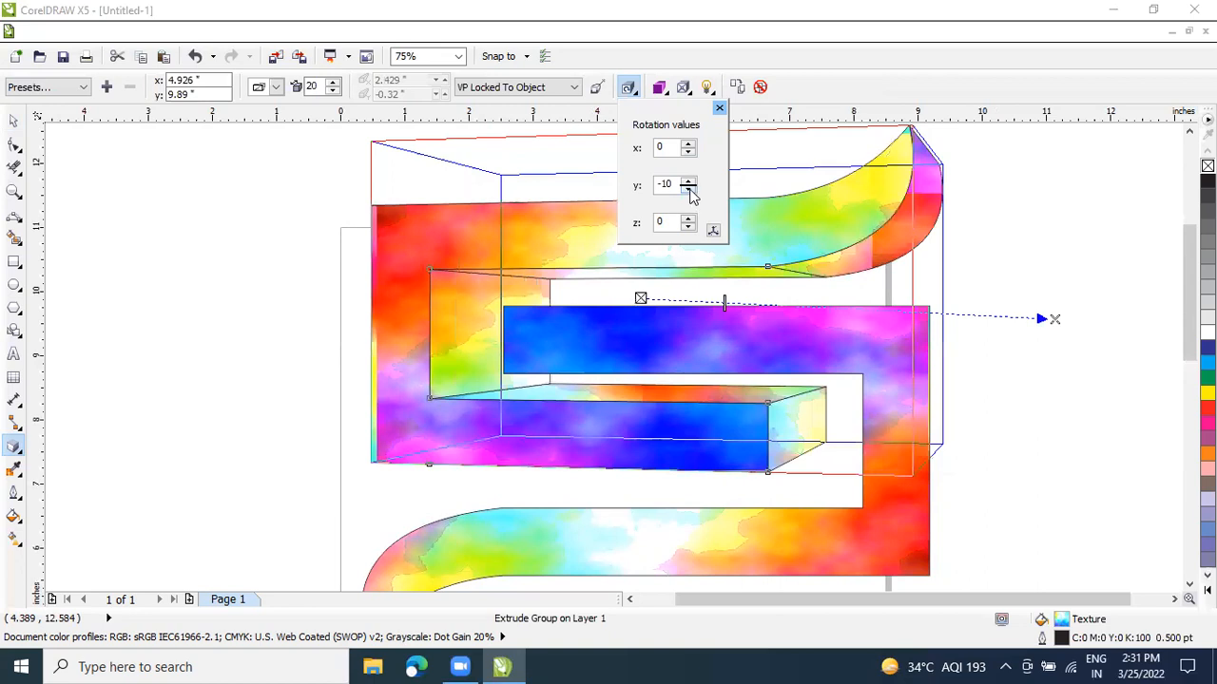
click(688, 182)
click(688, 181)
click(688, 181)
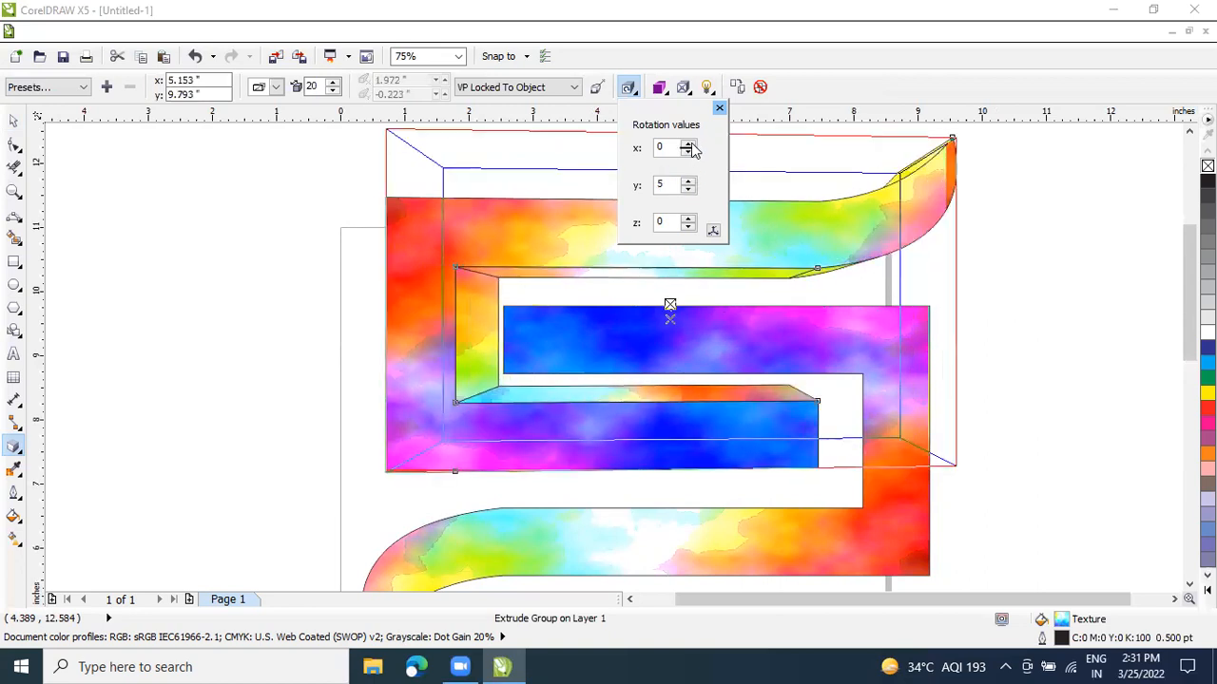
Set the extrusion's rotation to 5 on x and 0 on y, trying x values of 10 and 15 on the way
click(688, 144)
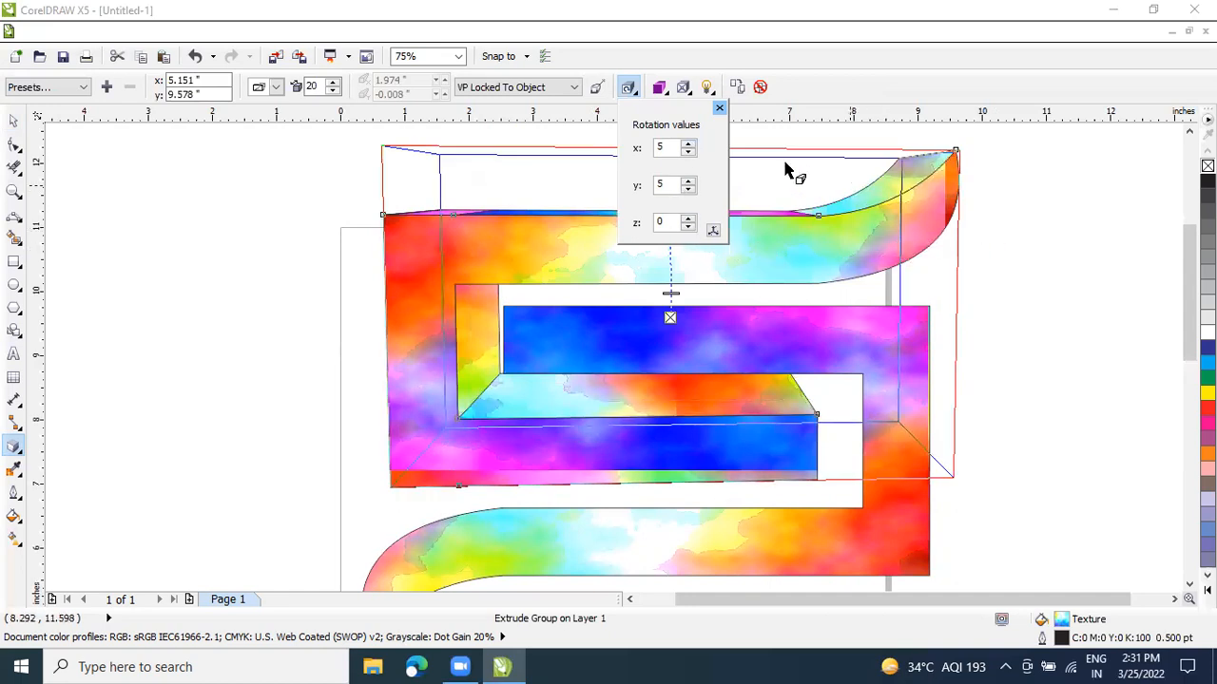
click(688, 144)
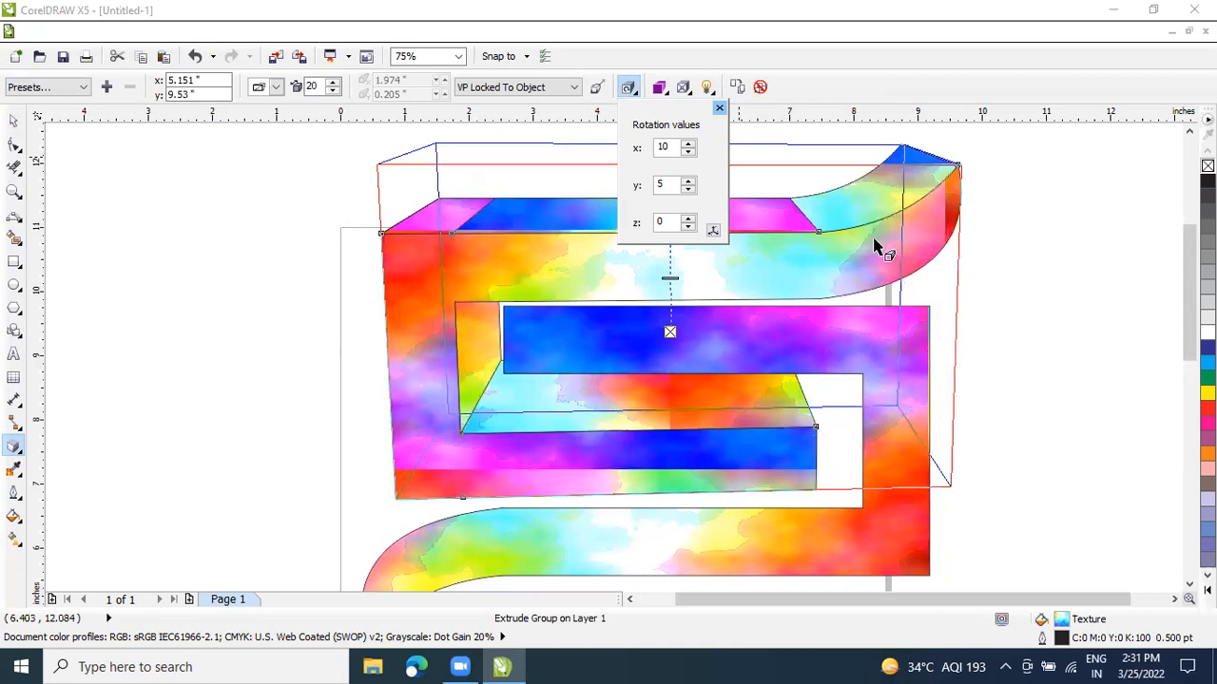
click(688, 188)
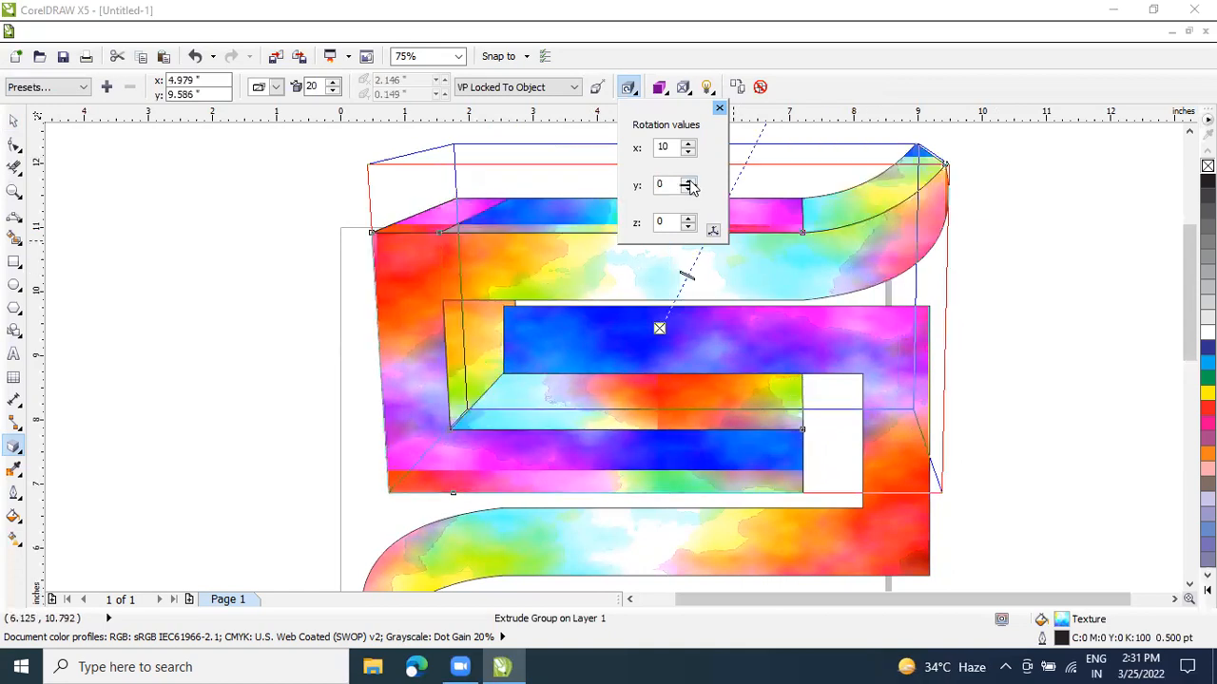
click(688, 145)
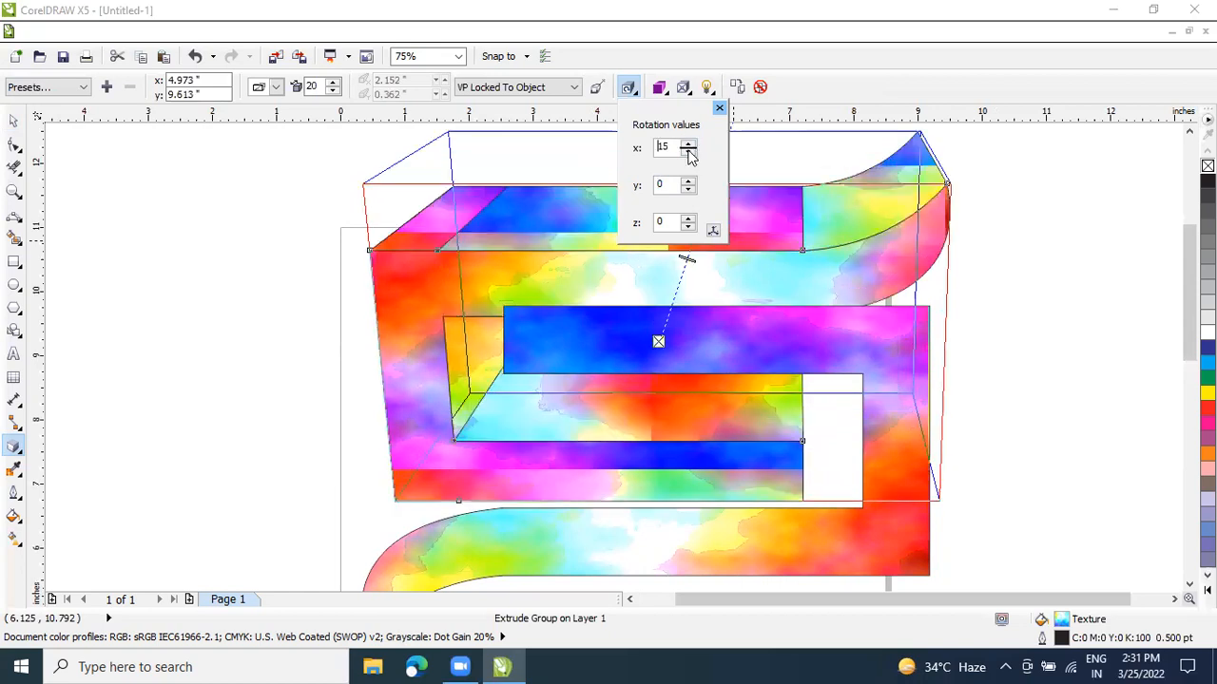
click(688, 151)
click(688, 151)
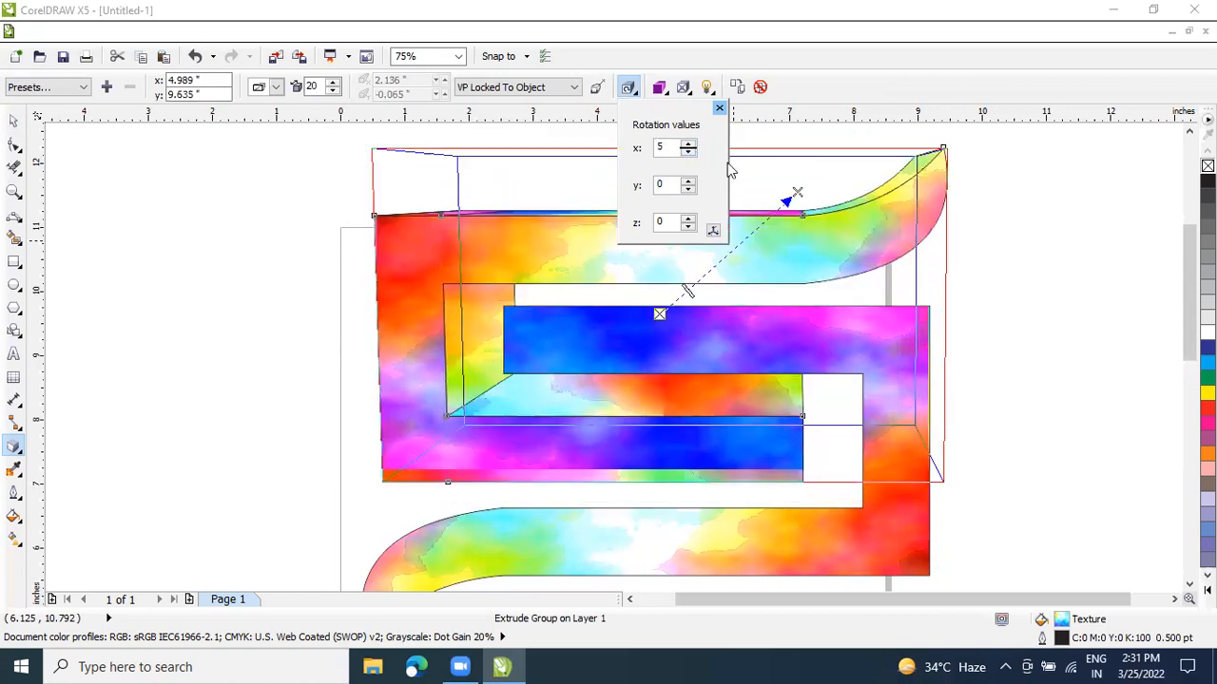
click(999, 243)
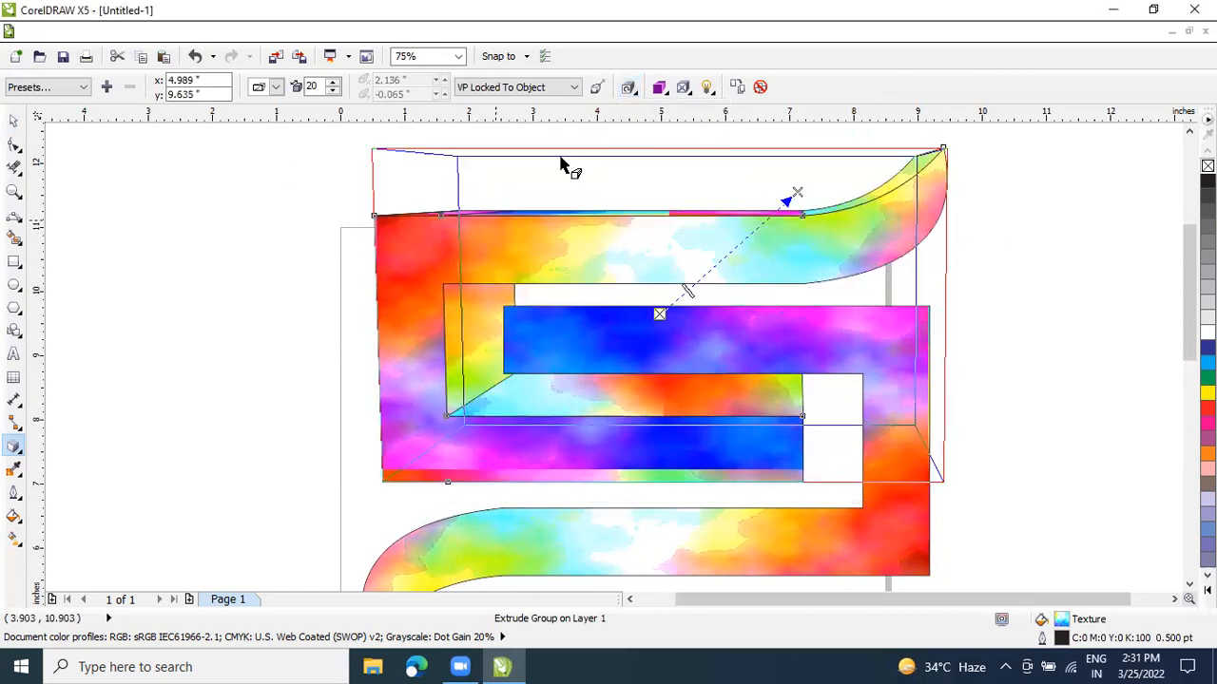
Apply color shading from red to black to the extruded sides, trying yellow as the start colour first
click(665, 92)
click(717, 146)
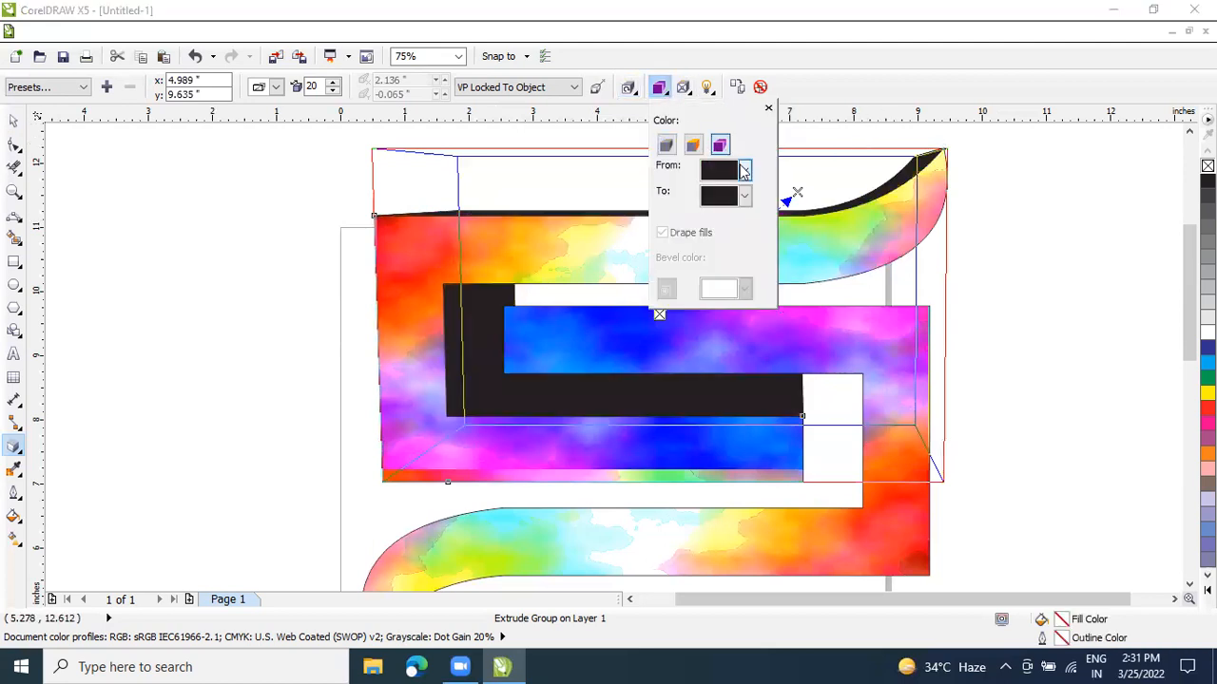
click(744, 196)
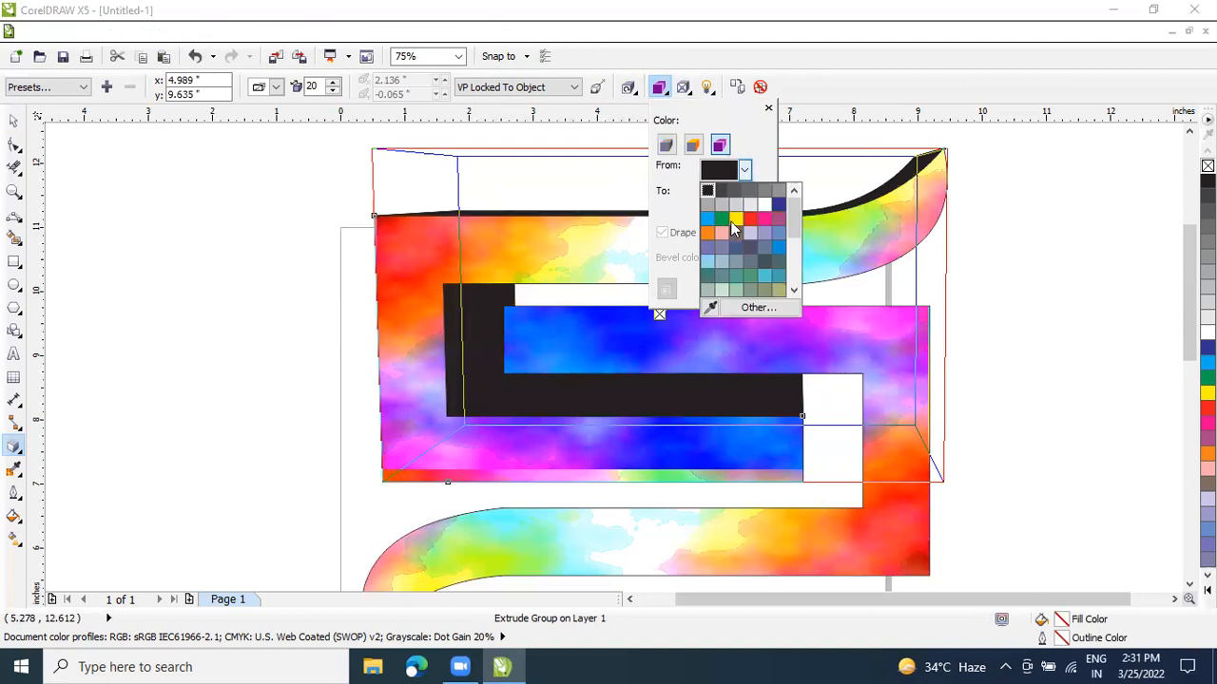
click(737, 223)
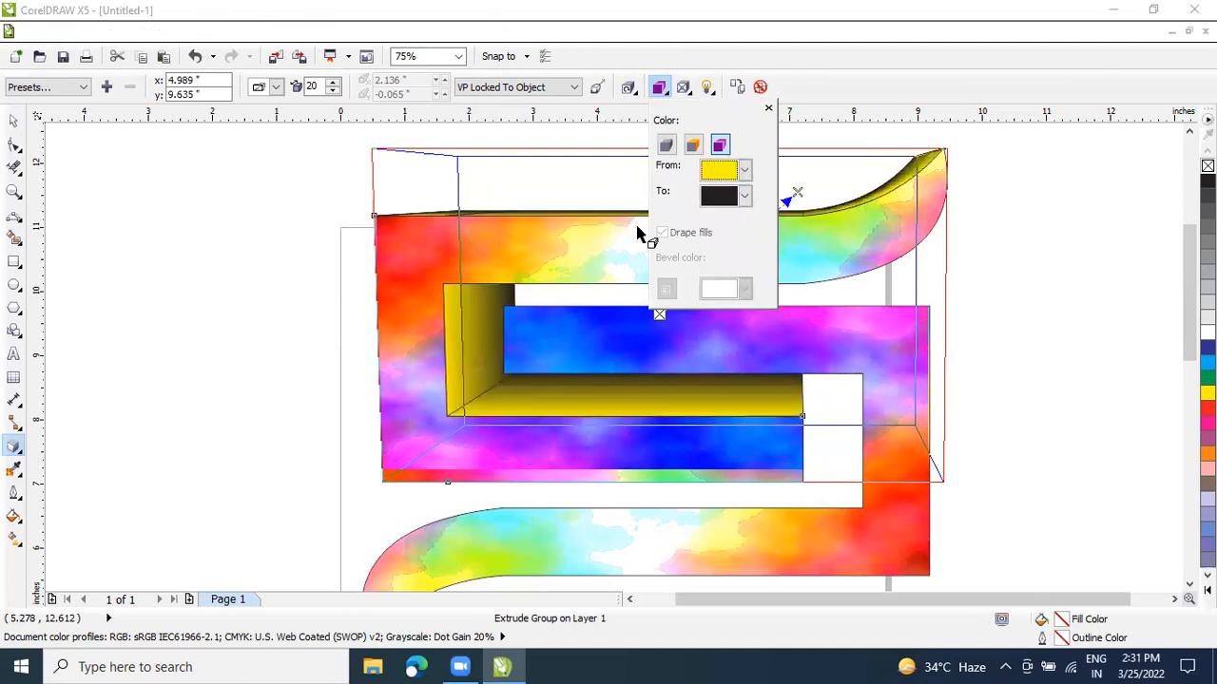
click(746, 169)
click(750, 191)
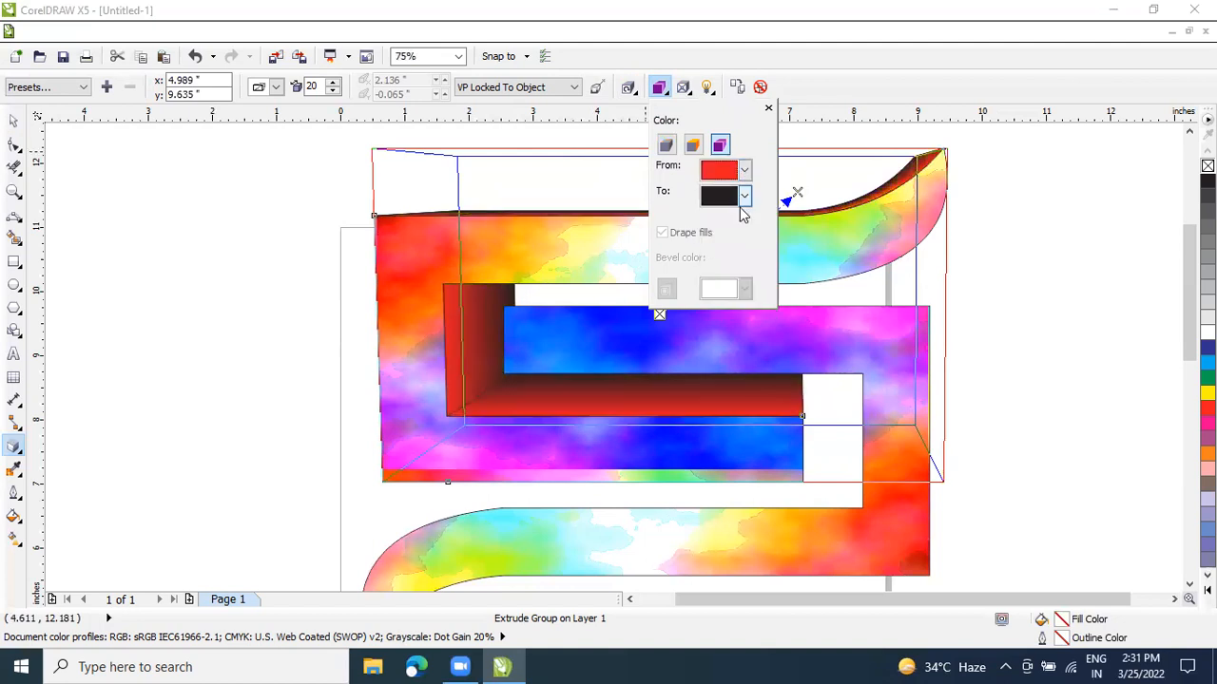
click(744, 194)
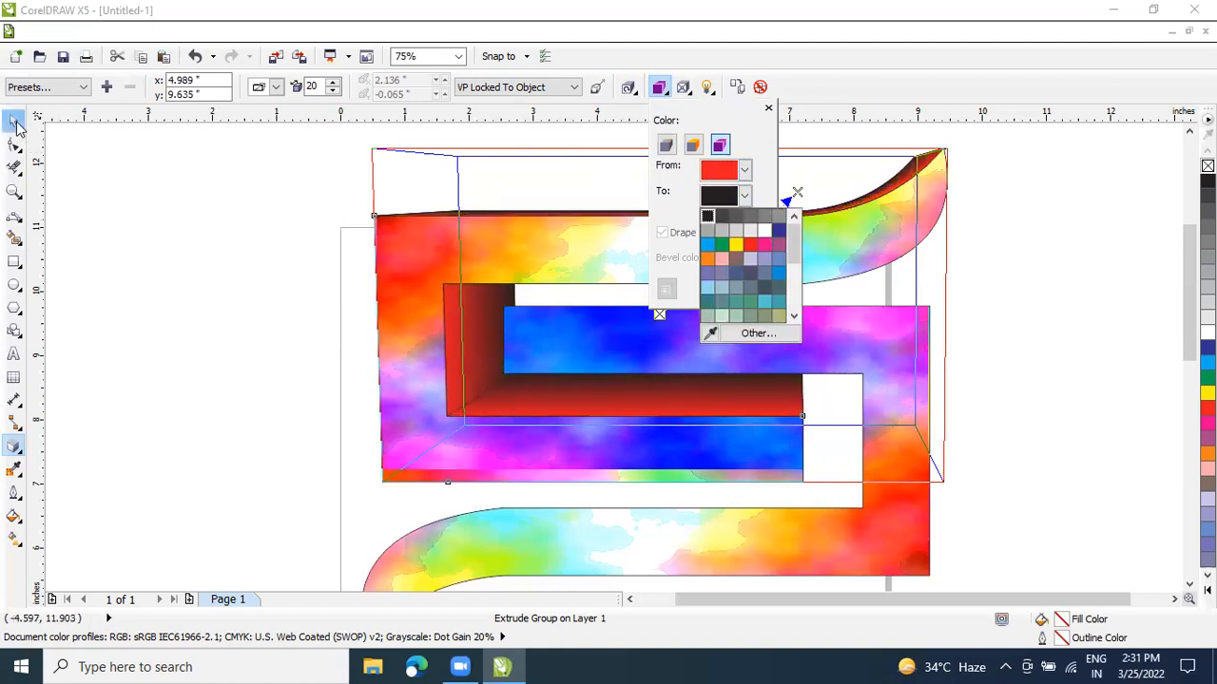
Move the extruded shape to about x 4.60 in, y 9.51 in and return to the Pick tool
click(460, 243)
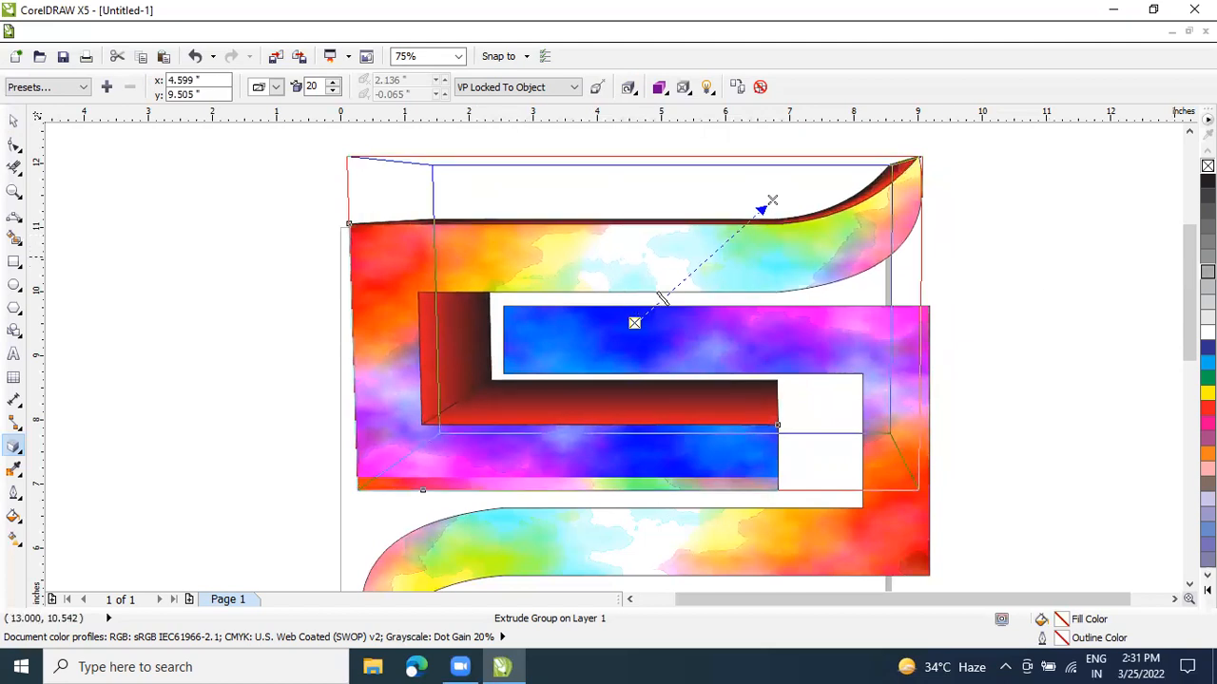
drag(1189, 272, 1189, 287)
scroll(1102, 290, down, 1)
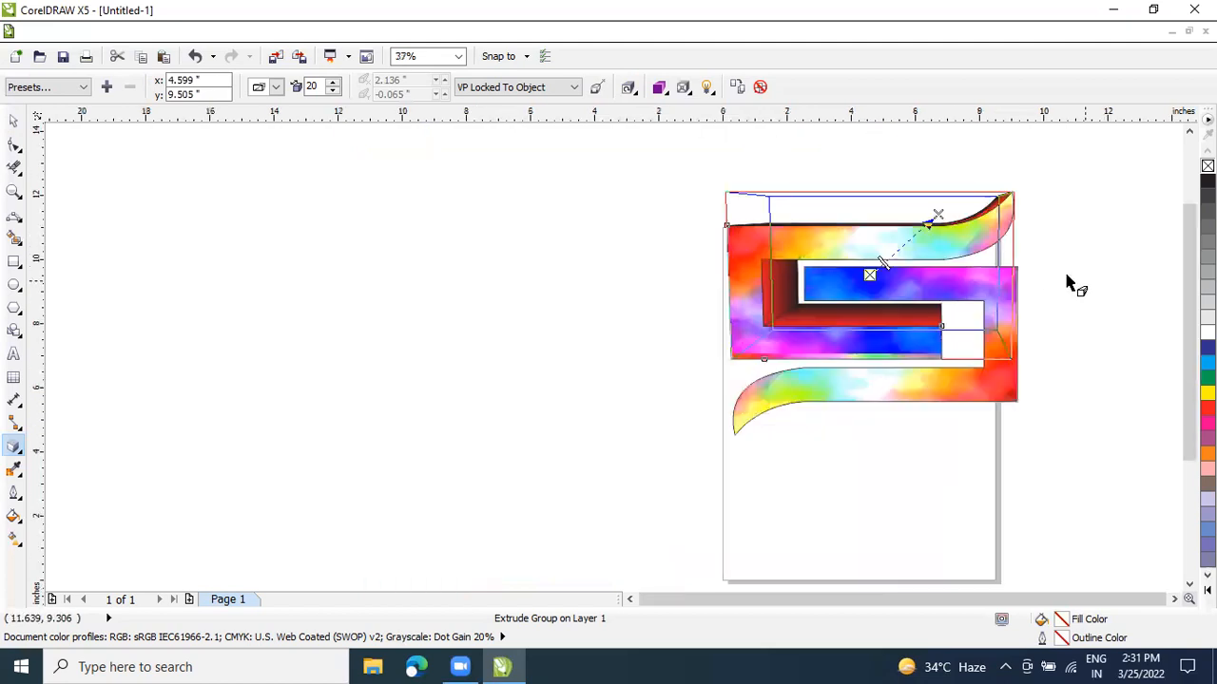
scroll(1075, 286, up, 1)
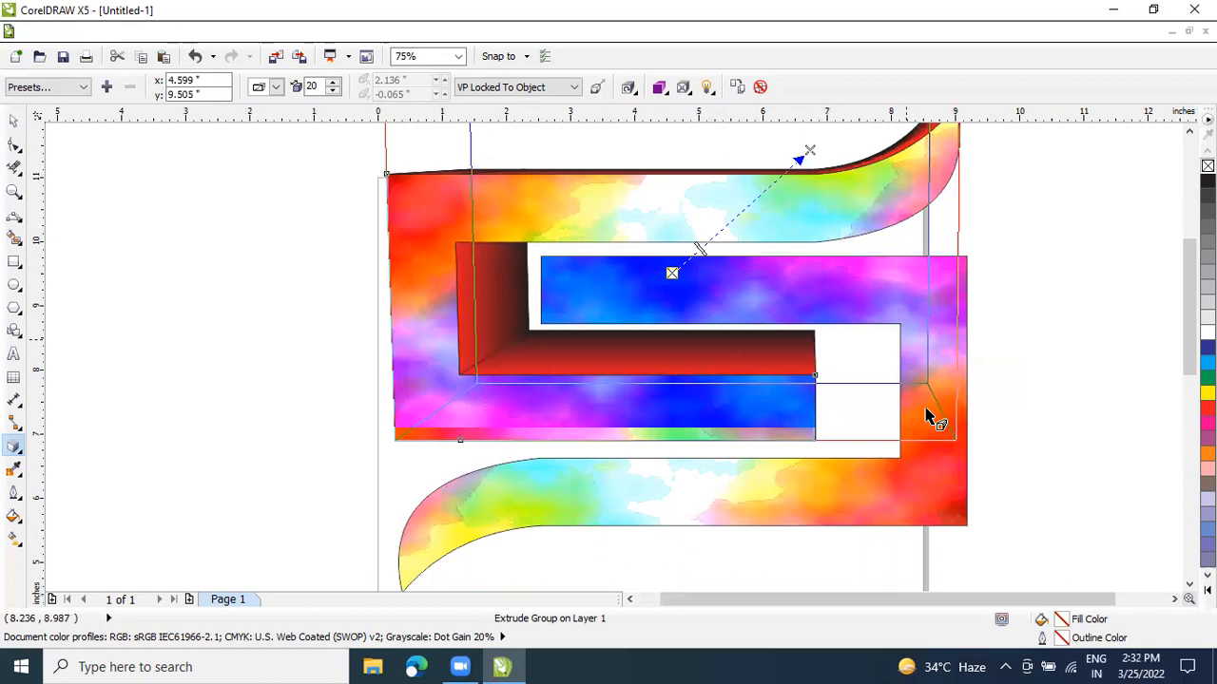
click(13, 120)
click(206, 218)
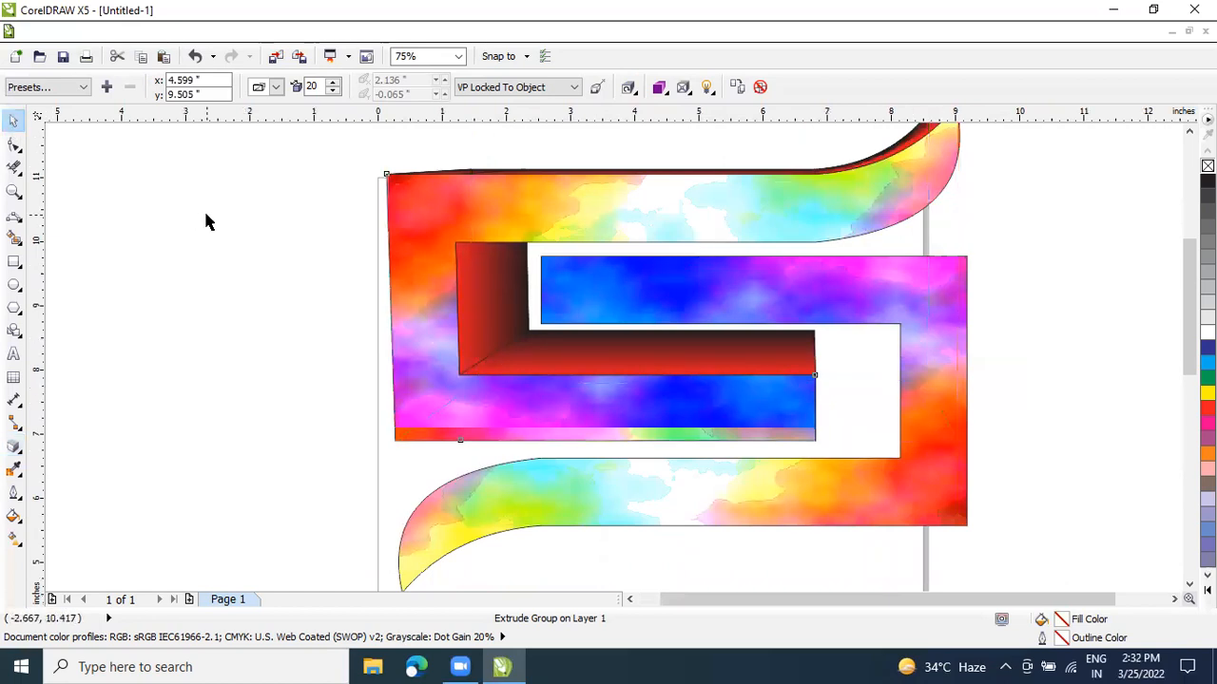
Try to clone the upper shape's extrude effect onto the mirrored duplicate
click(660, 510)
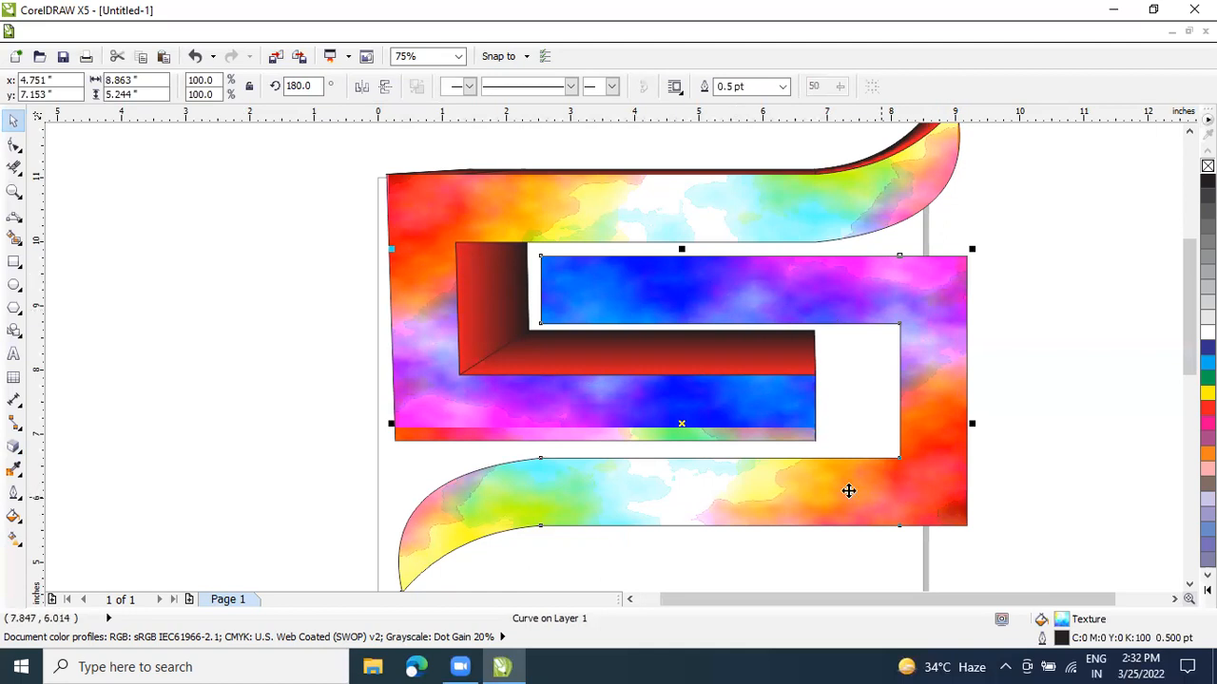
click(270, 35)
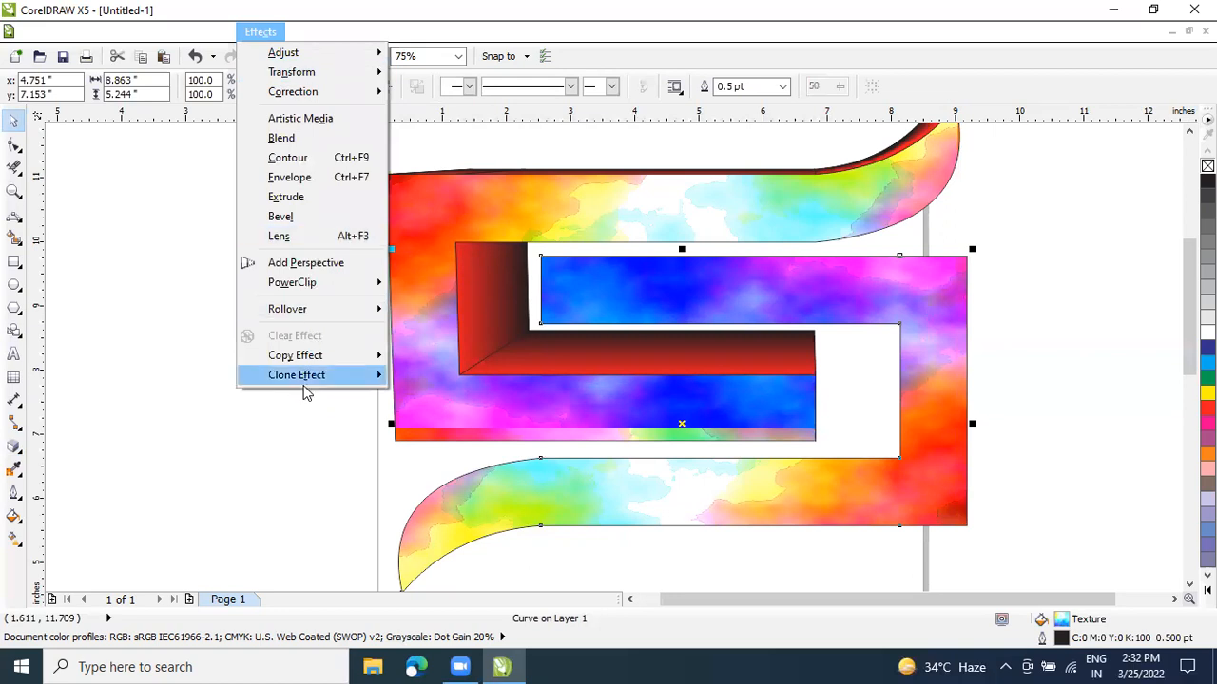
mouse_move(315, 374)
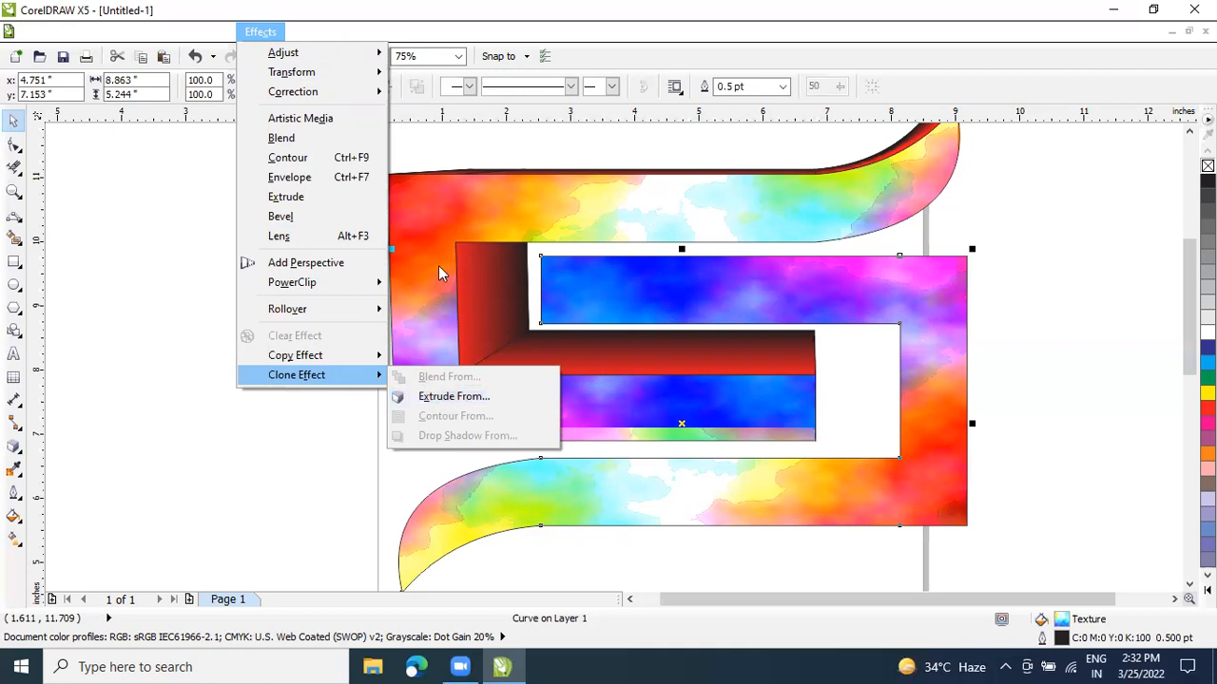
click(461, 396)
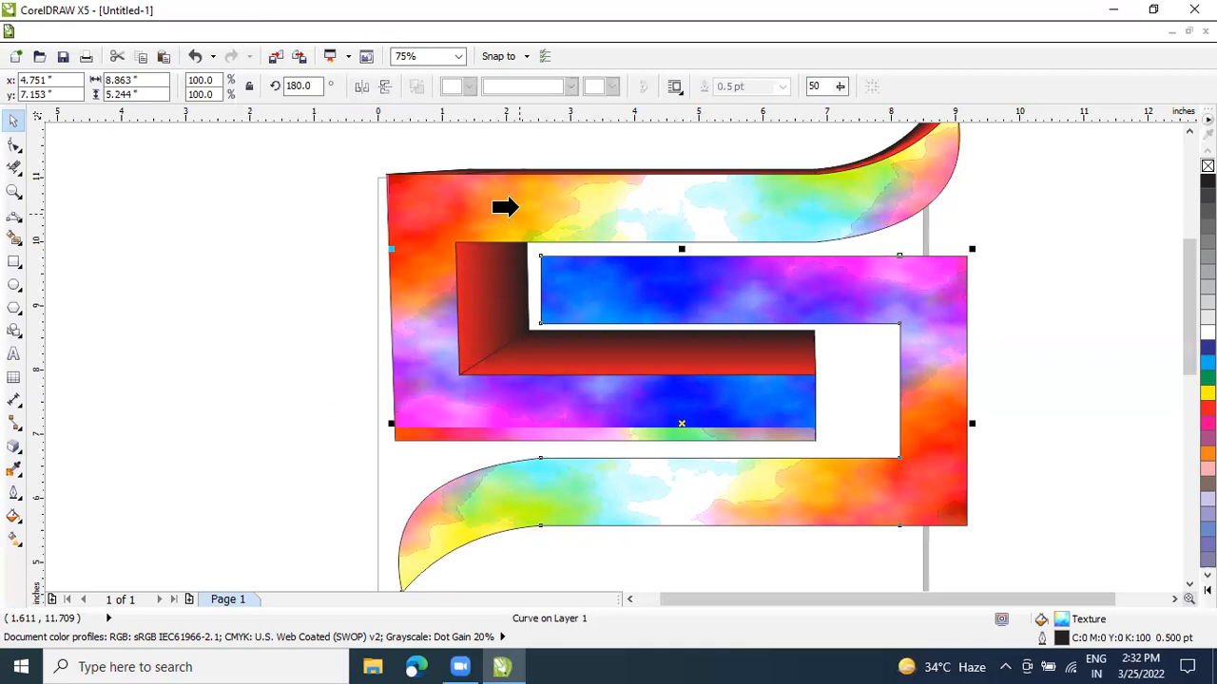
click(518, 213)
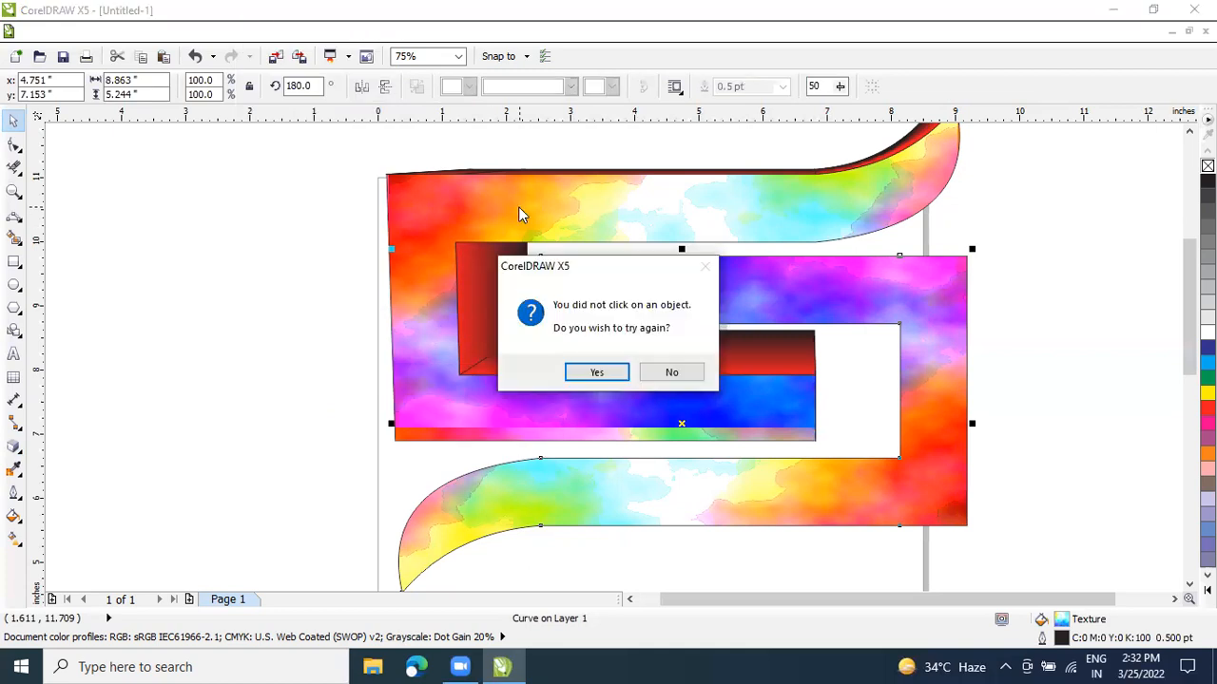
click(595, 372)
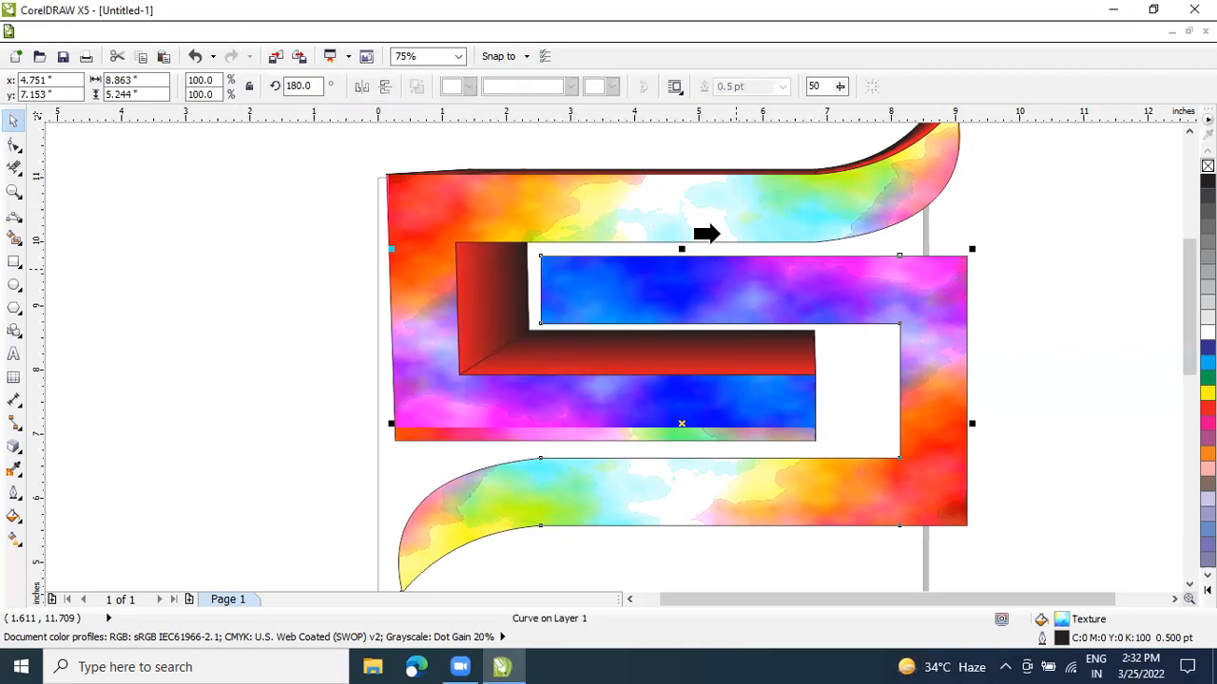
click(711, 211)
click(595, 373)
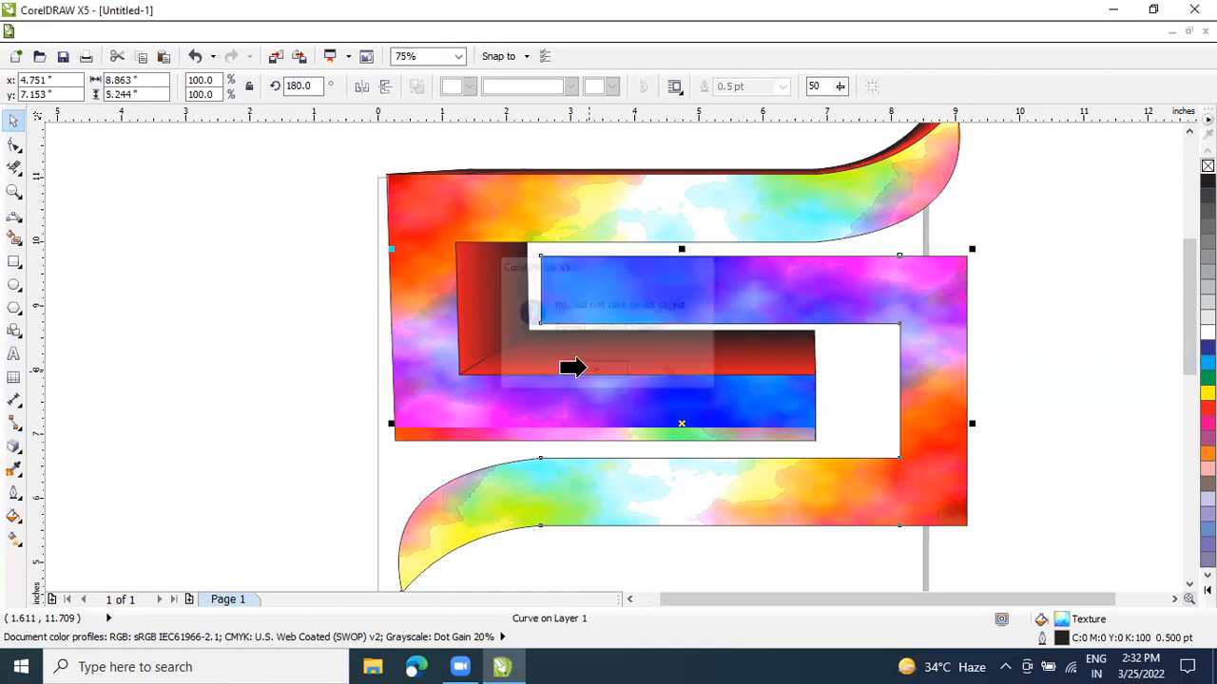
click(575, 364)
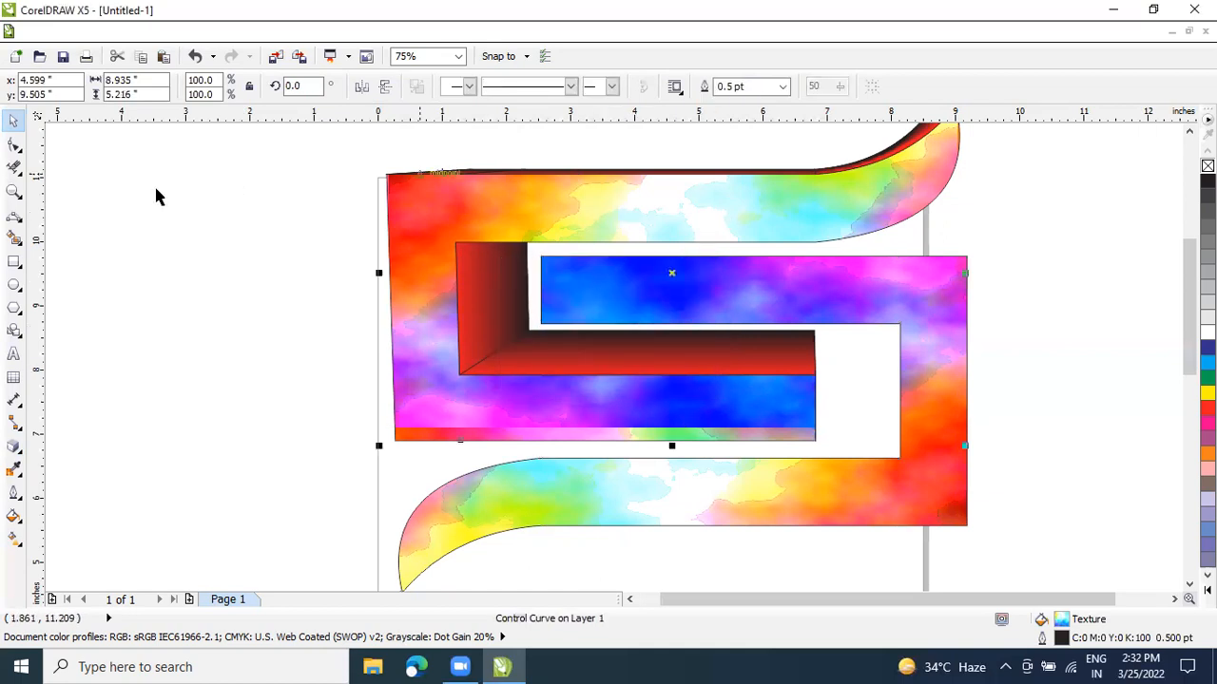
Light the upper shape's extrusion with Light 3 at intensity 100, trying Light 2 on the way
click(14, 444)
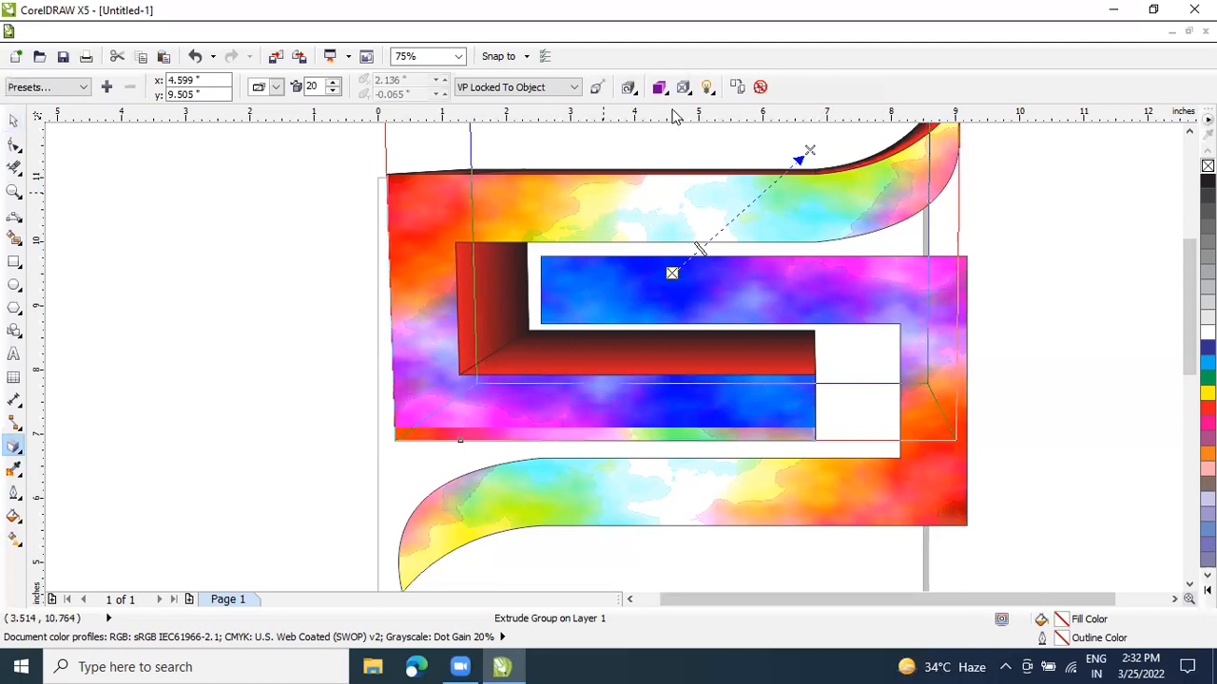
click(706, 87)
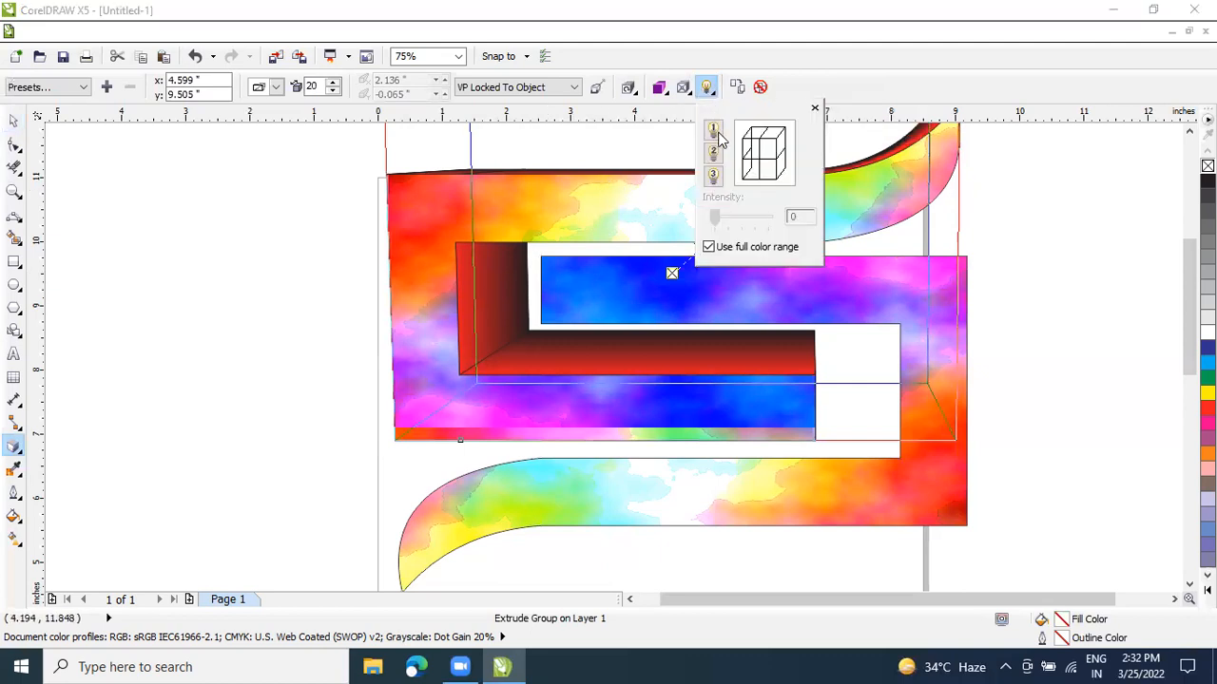
click(713, 152)
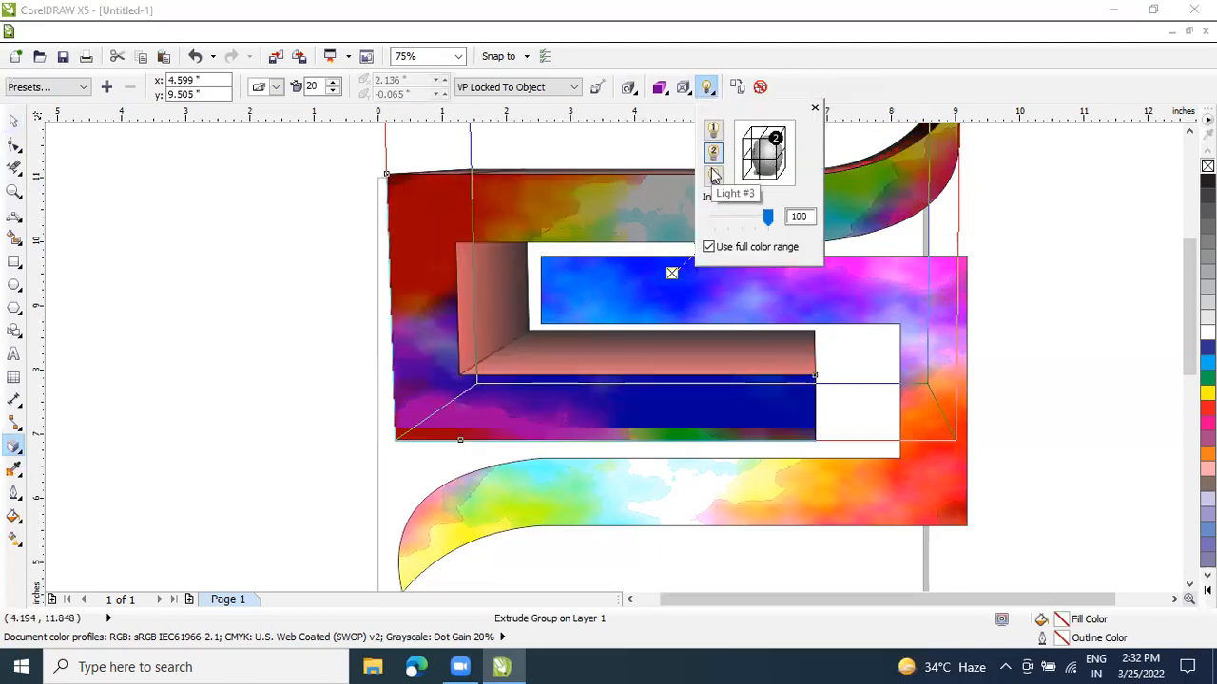
click(712, 178)
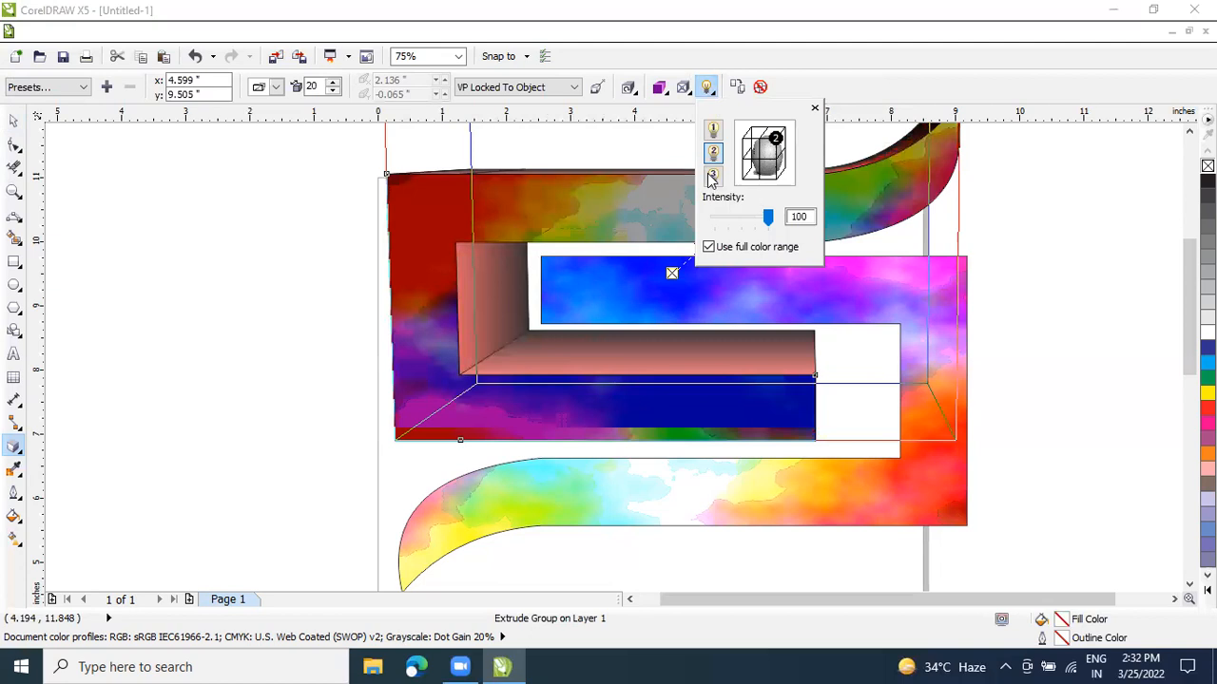
click(666, 88)
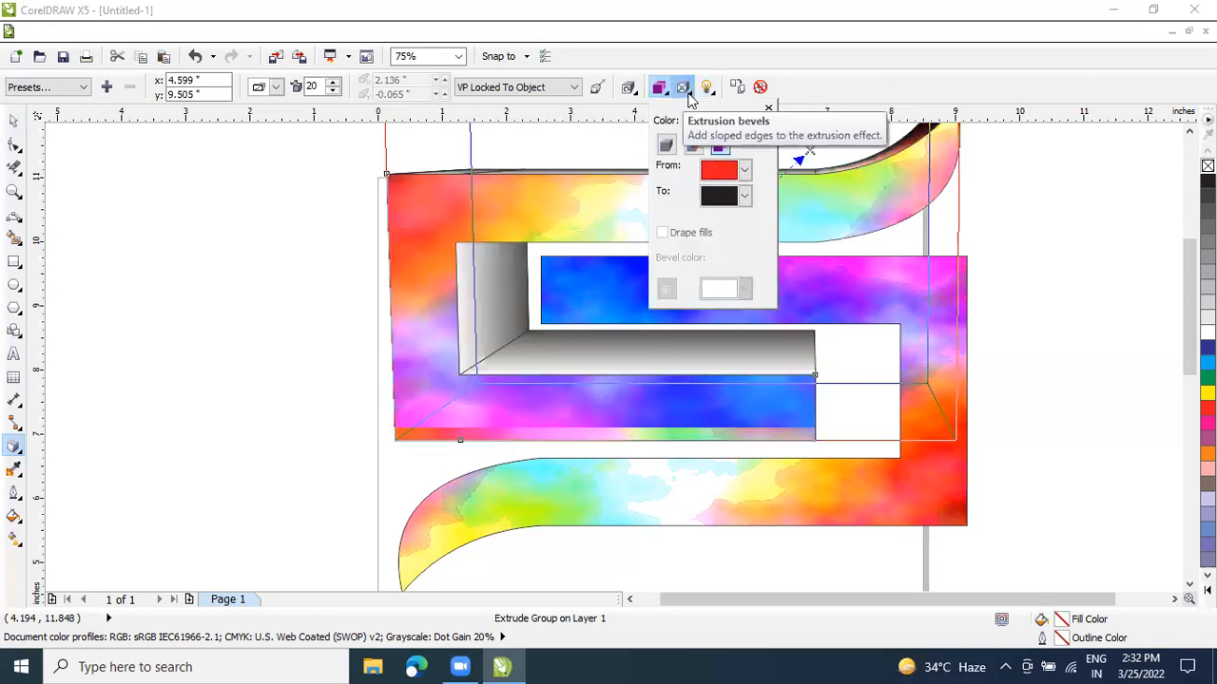
click(711, 87)
click(713, 174)
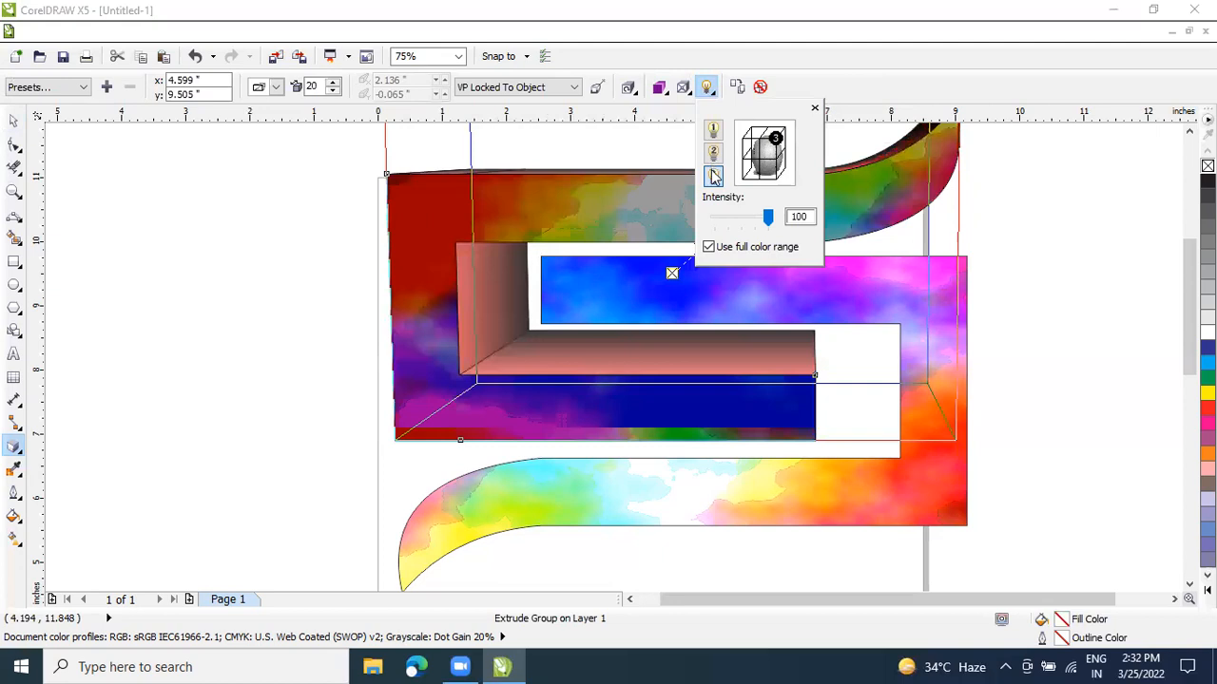
Try a bevel with 0.1 in depth and 45° angle on the upper shape's extrusion, then remove it
click(682, 87)
click(685, 126)
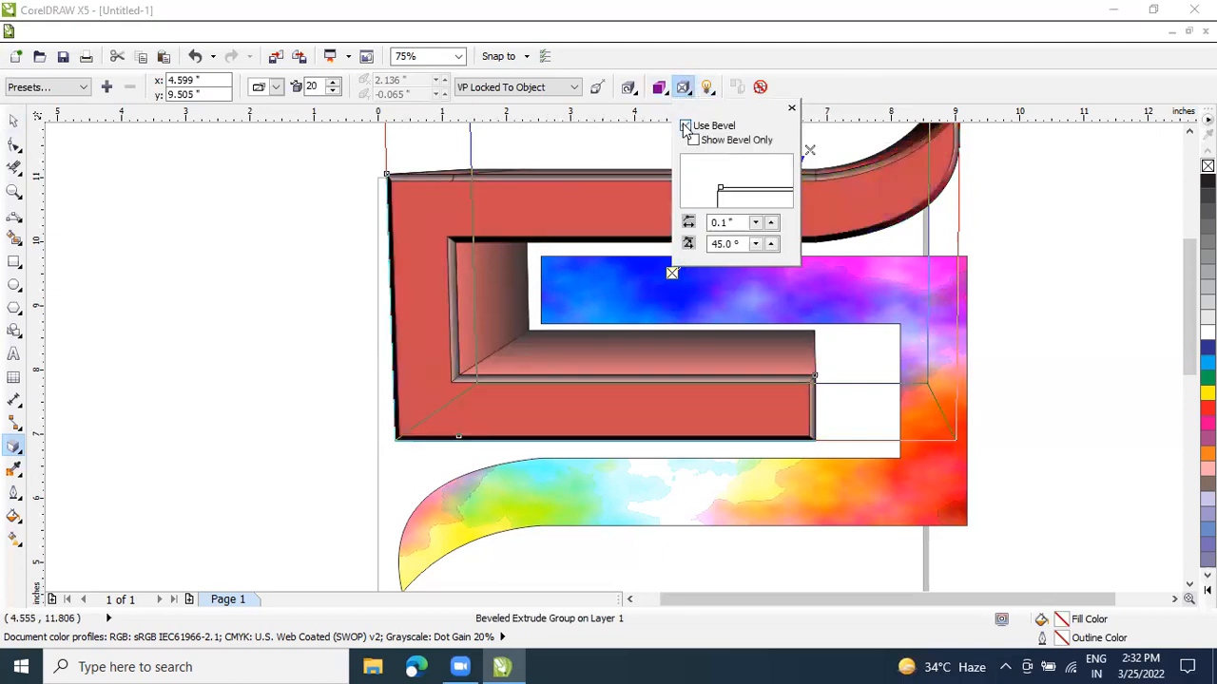
click(685, 127)
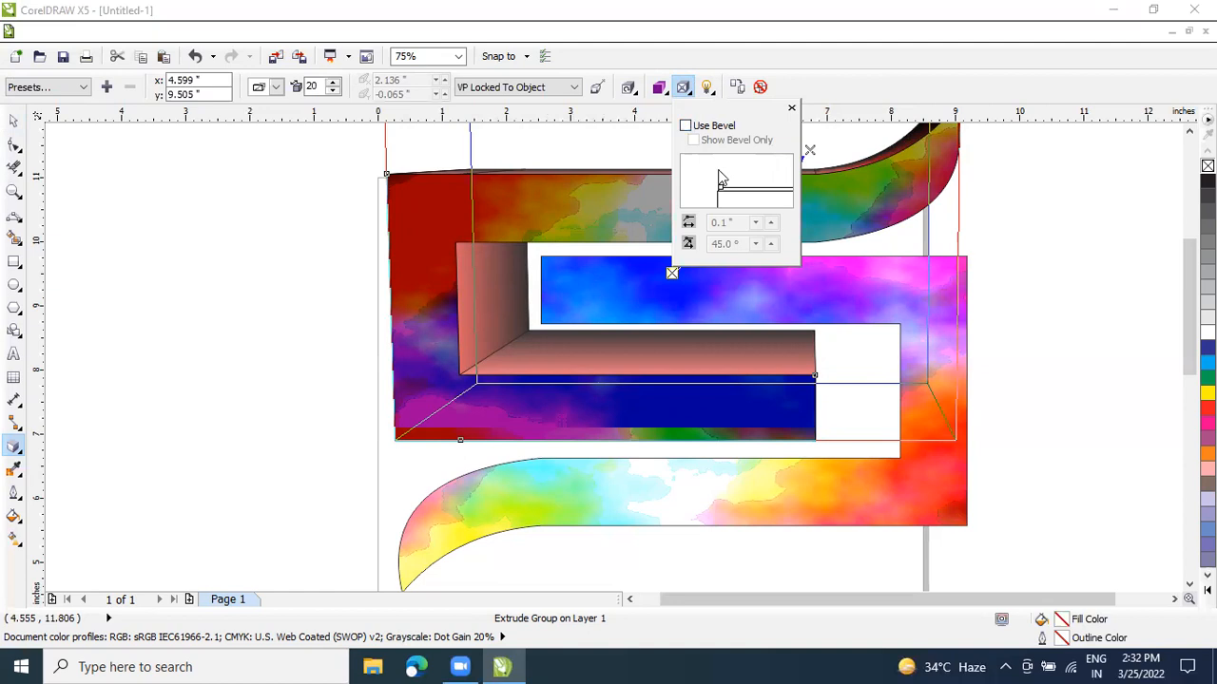
Try again to clone the extrude effect from the lit upper shape onto the mirrored duplicate, then give up the attempt
click(13, 120)
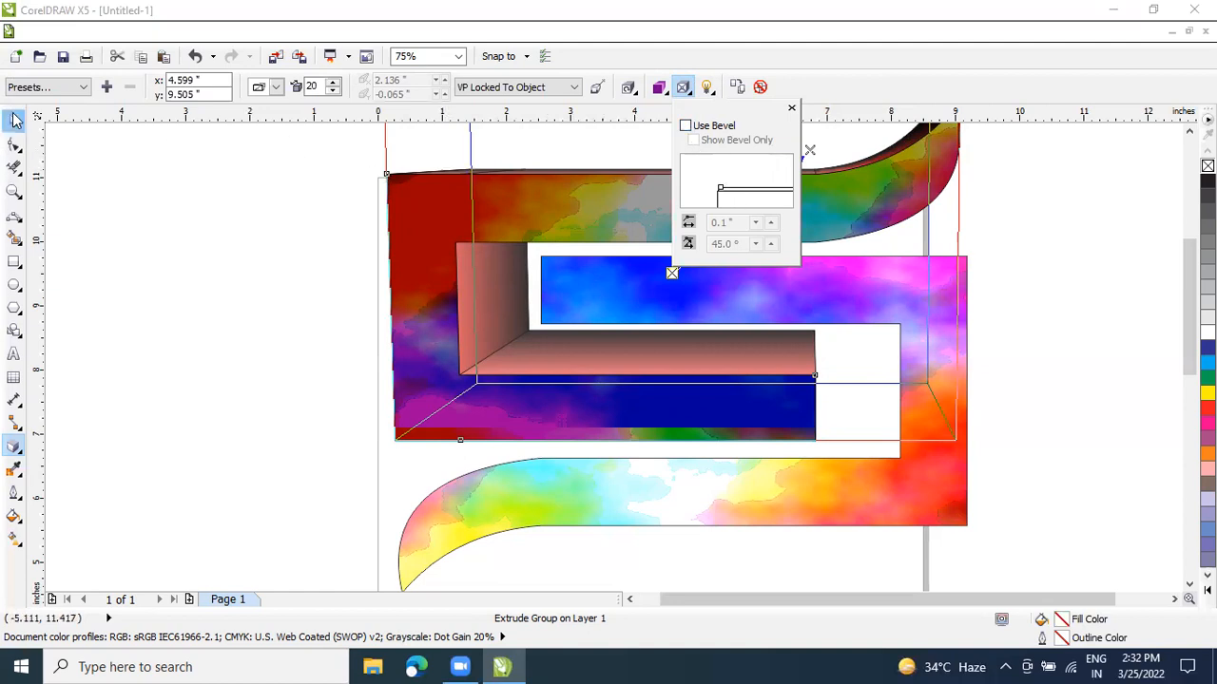
click(117, 177)
click(903, 304)
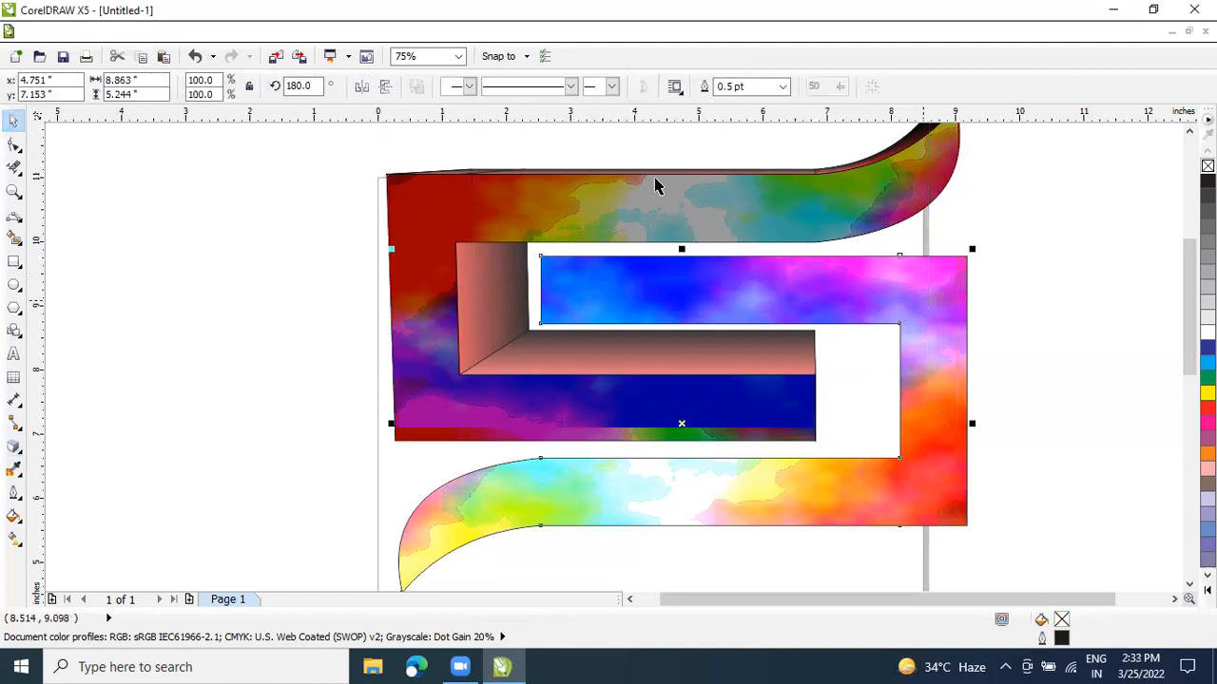
click(262, 35)
mouse_move(307, 375)
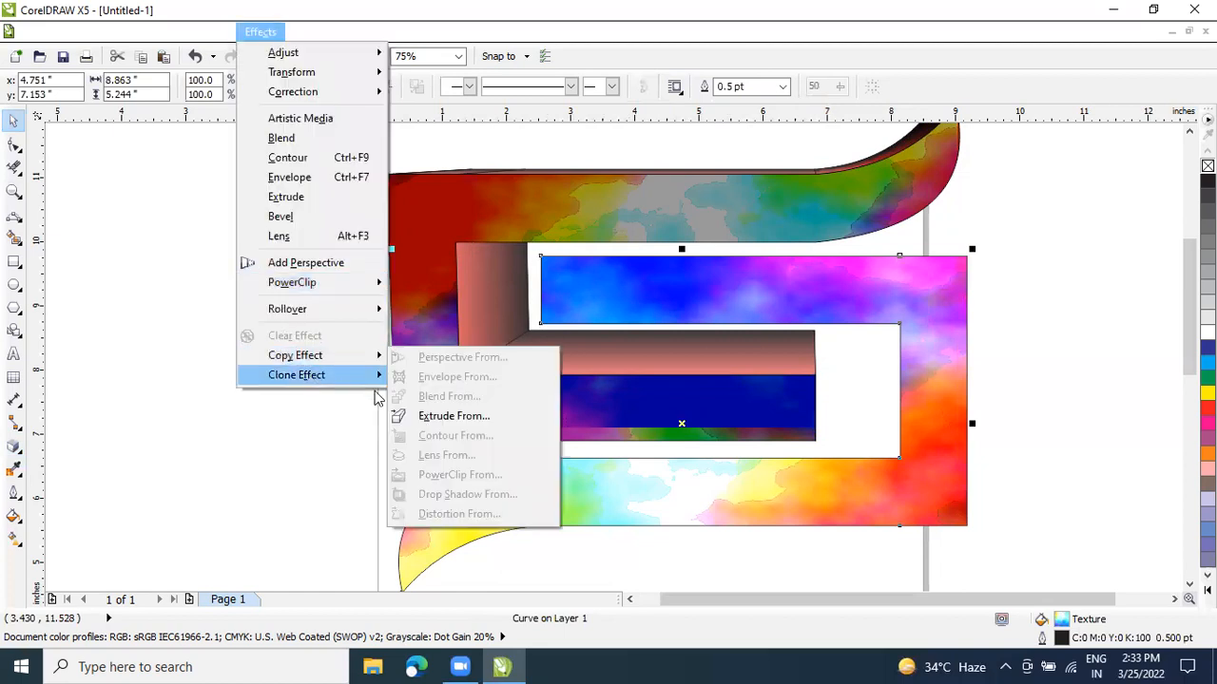
click(429, 396)
click(405, 349)
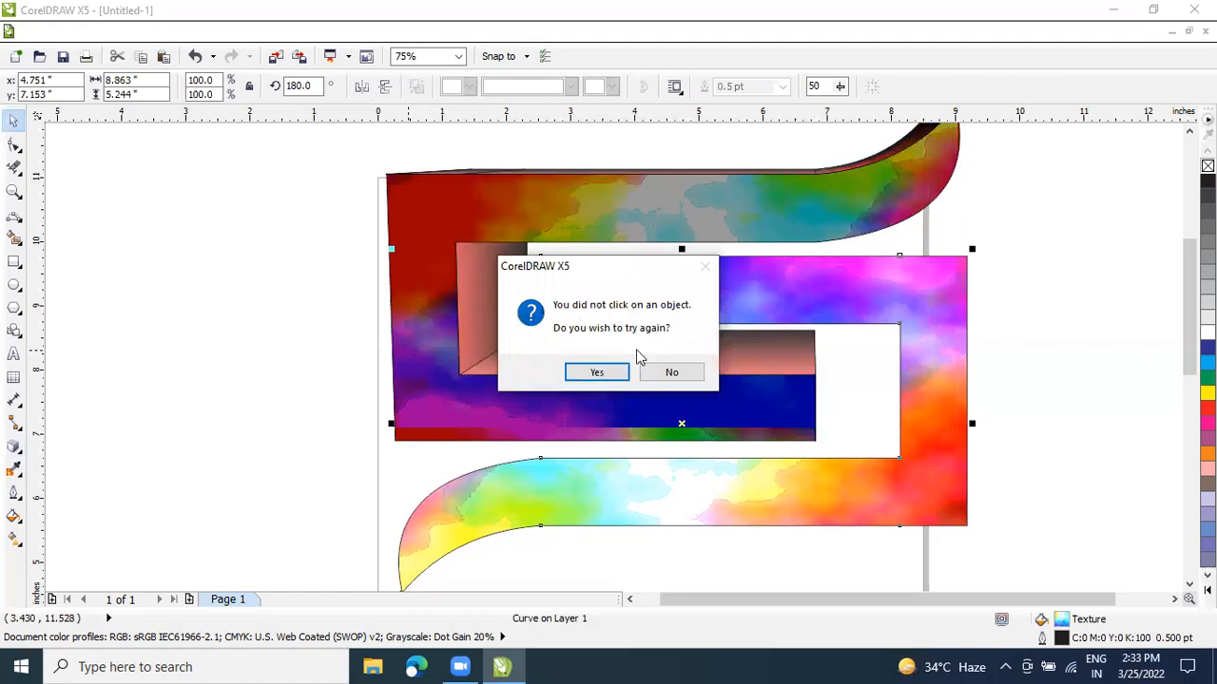
click(600, 380)
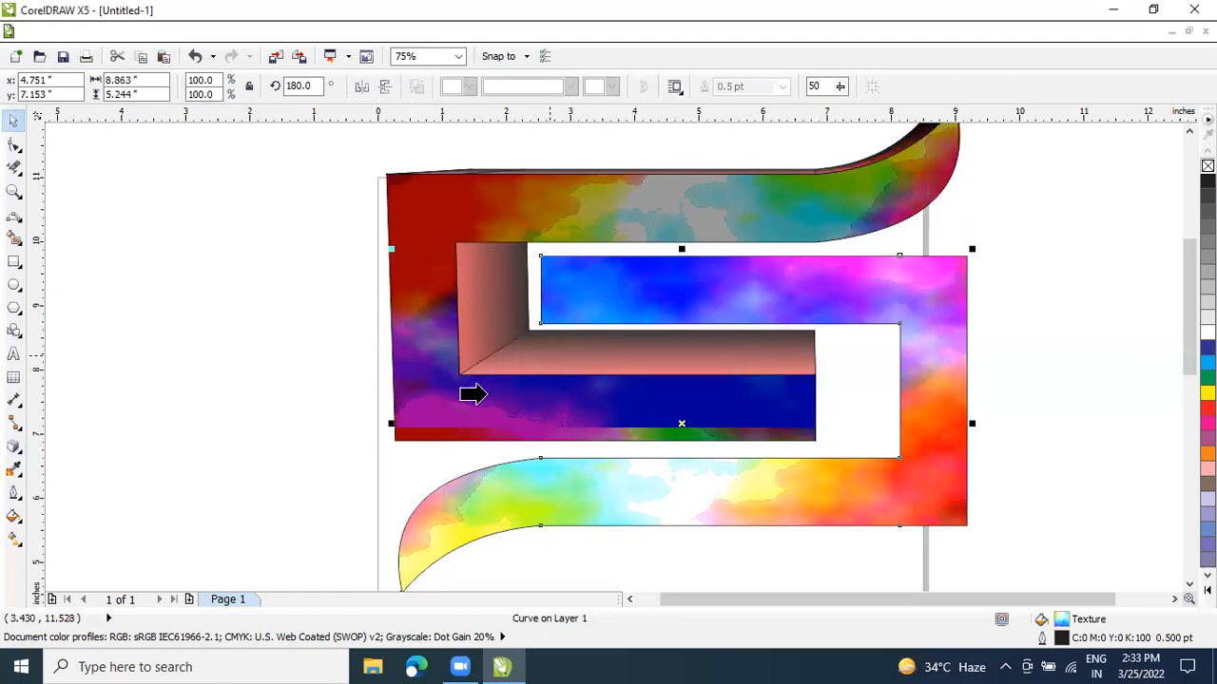
click(488, 394)
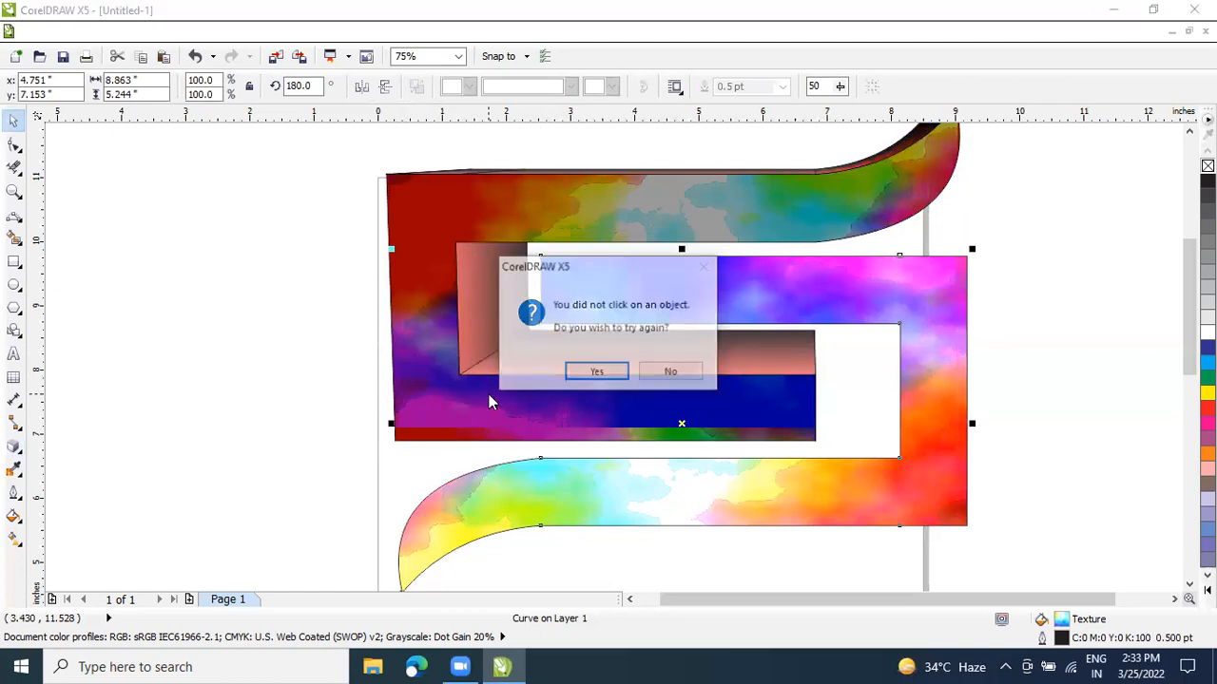
click(584, 374)
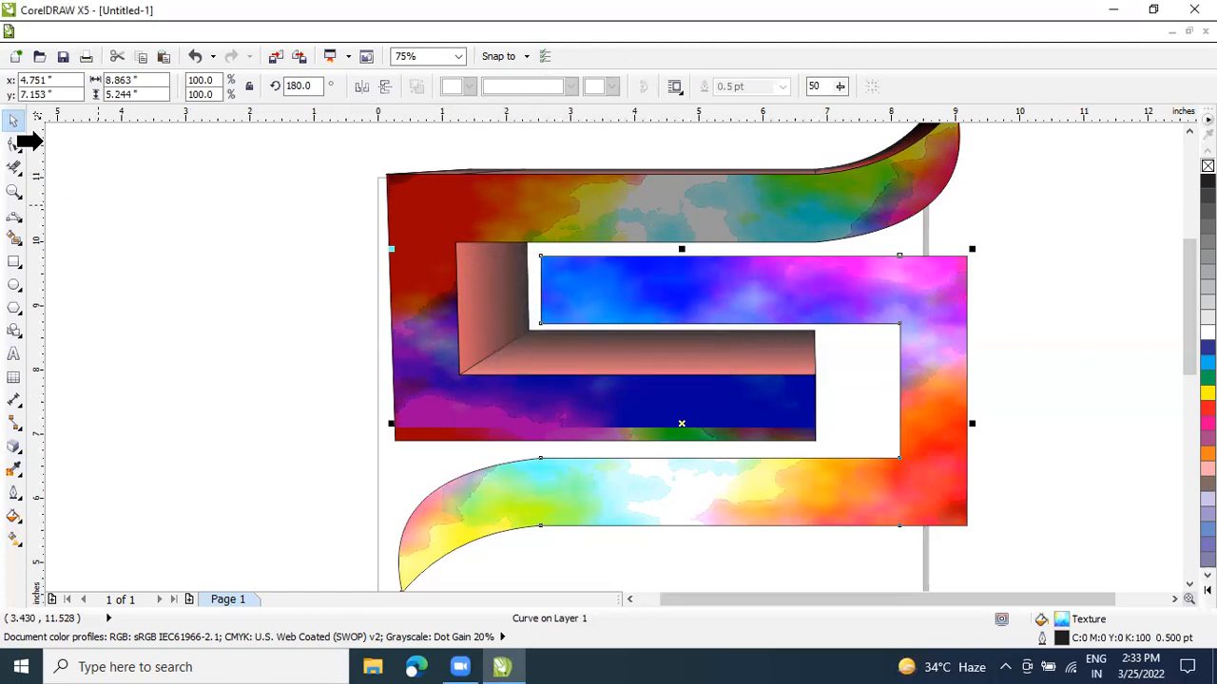
click(482, 271)
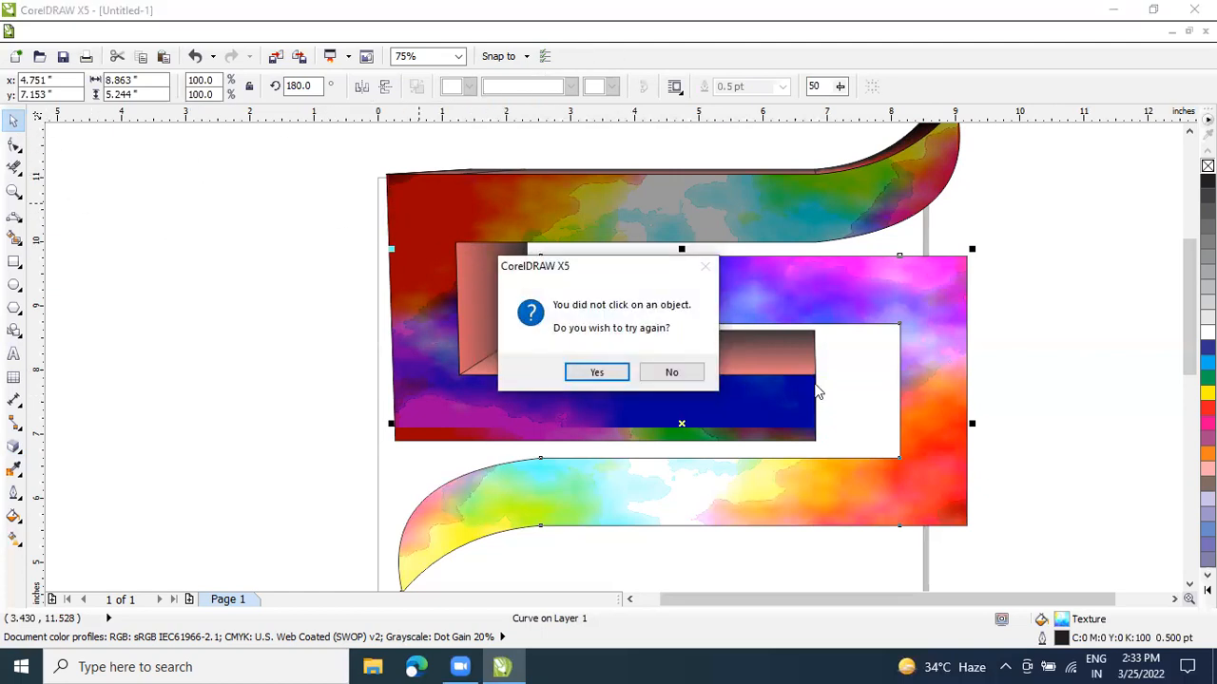
click(674, 379)
Move the mirrored shape to about x 5.51 in, y 7.27 in, and rotate the upper shape's extrusion freehand in 3D to expose its undersides
drag(923, 322, 950, 315)
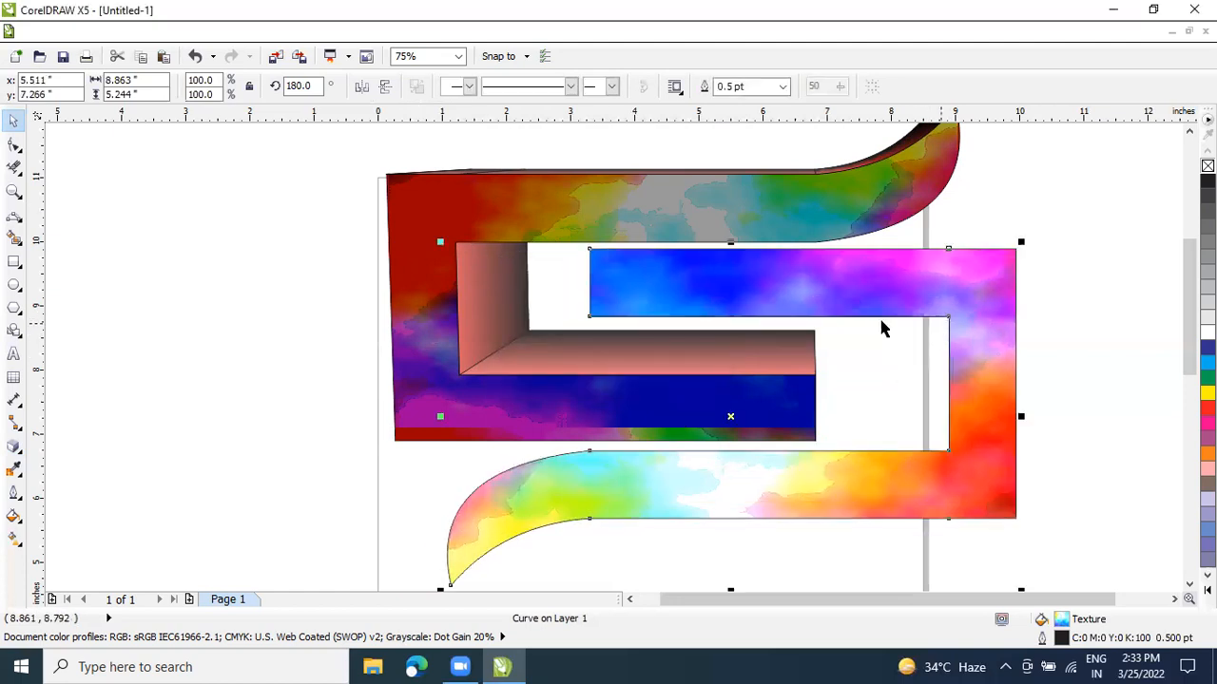
click(579, 217)
click(593, 184)
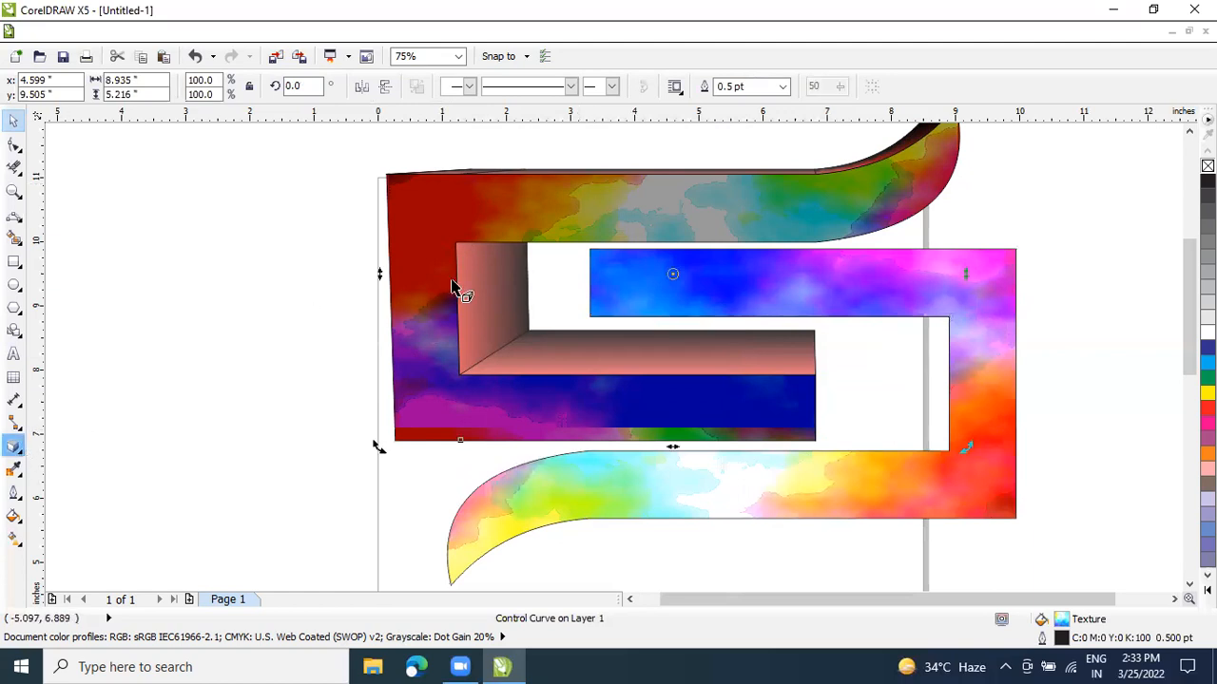
drag(452, 285, 801, 155)
click(627, 86)
drag(676, 144, 677, 144)
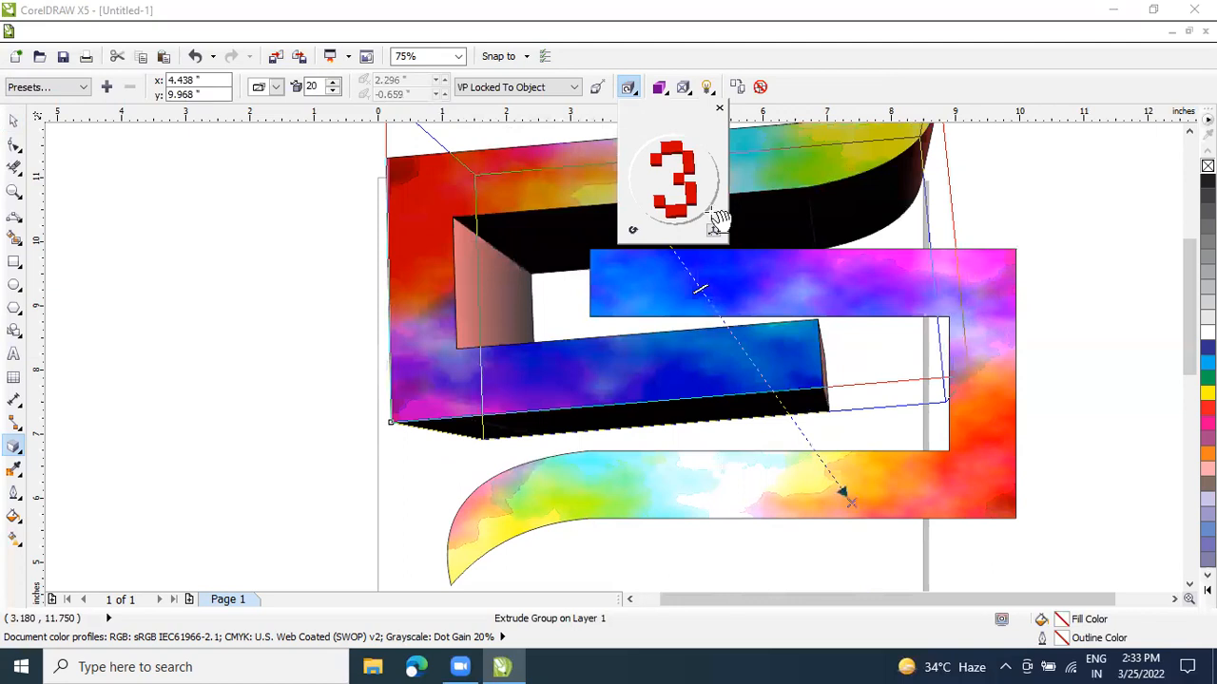
click(893, 290)
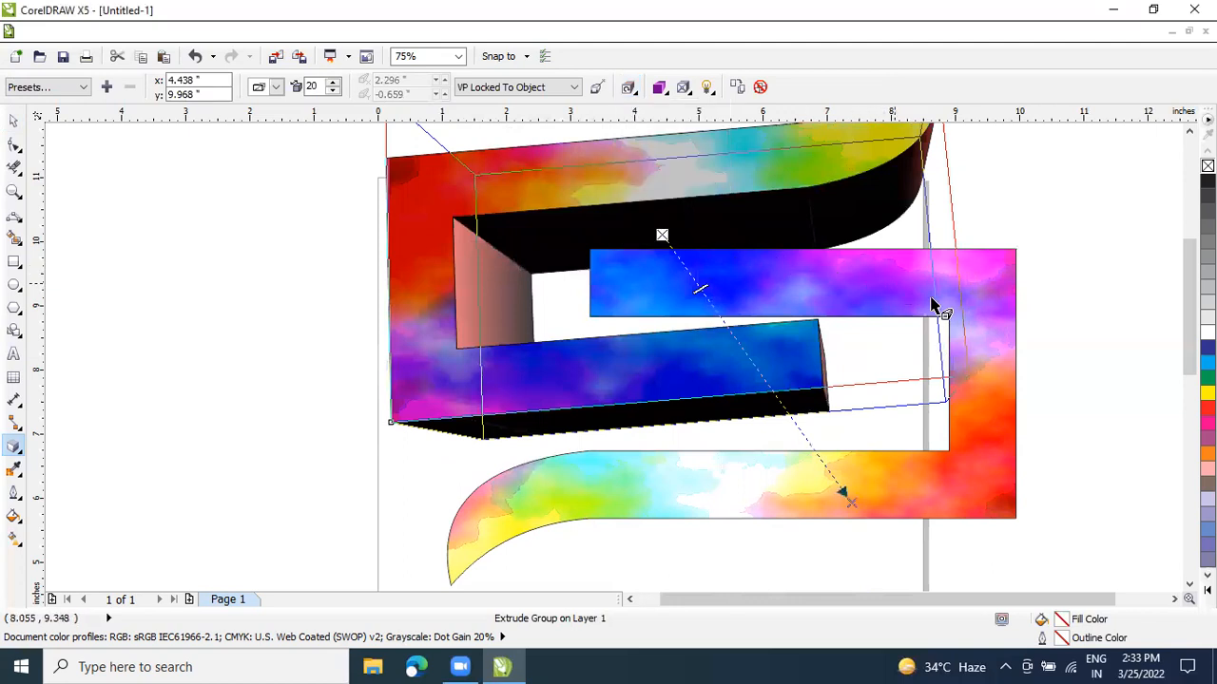
Clone the rotated upper shape's extrude effect onto the mirrored duplicate
click(15, 122)
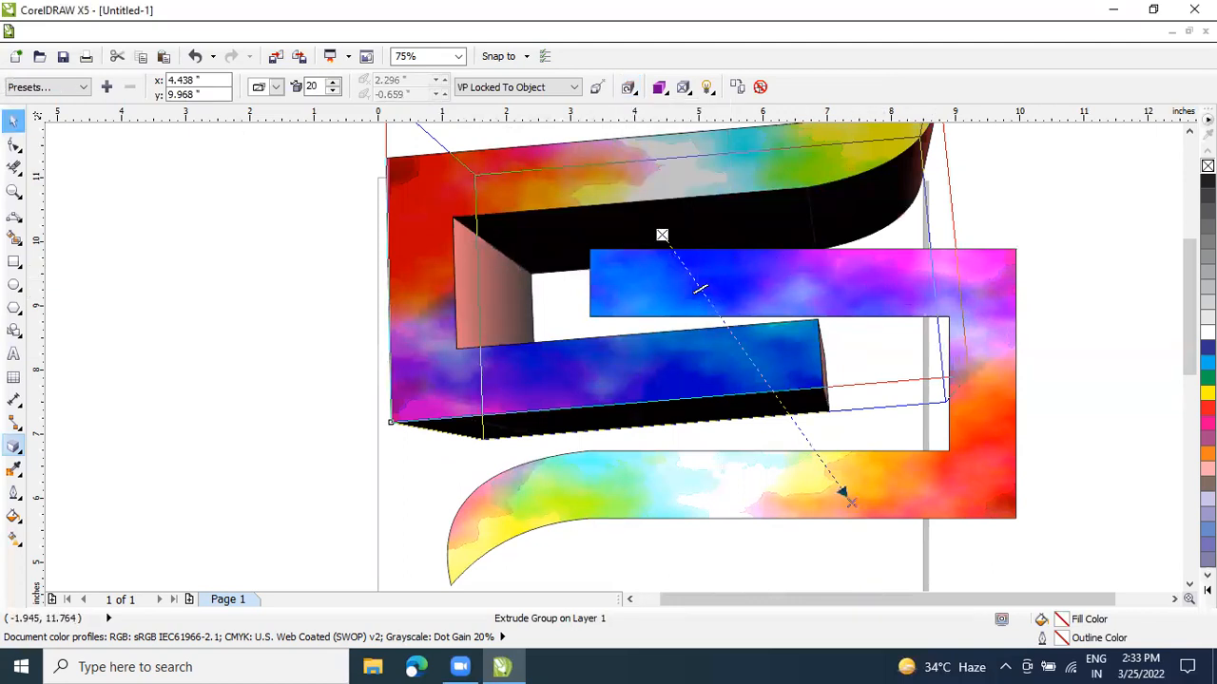
click(1002, 398)
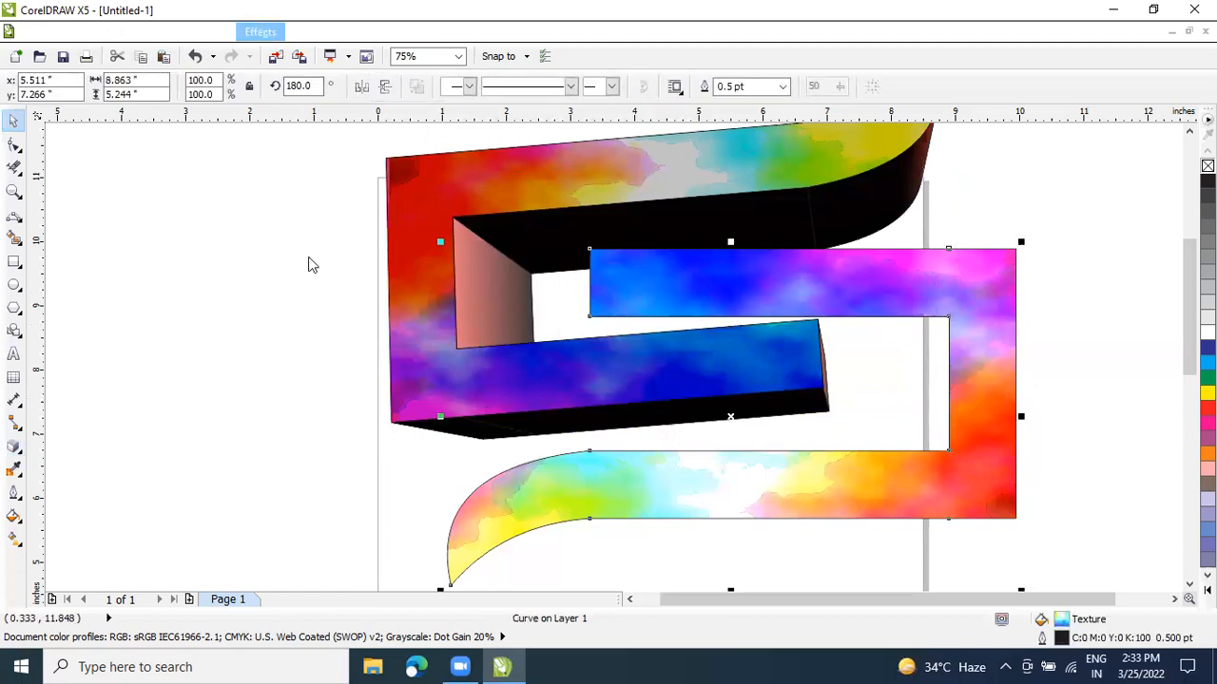
key(alt+c)
mouse_move(380, 379)
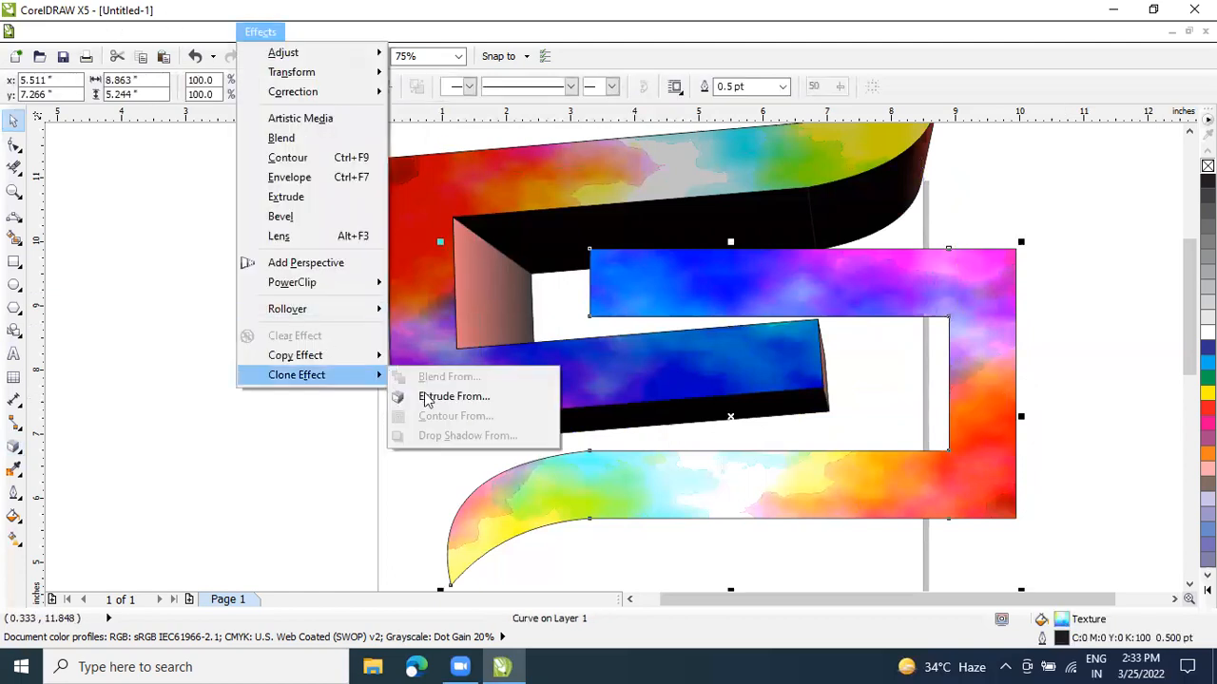
click(425, 397)
click(428, 399)
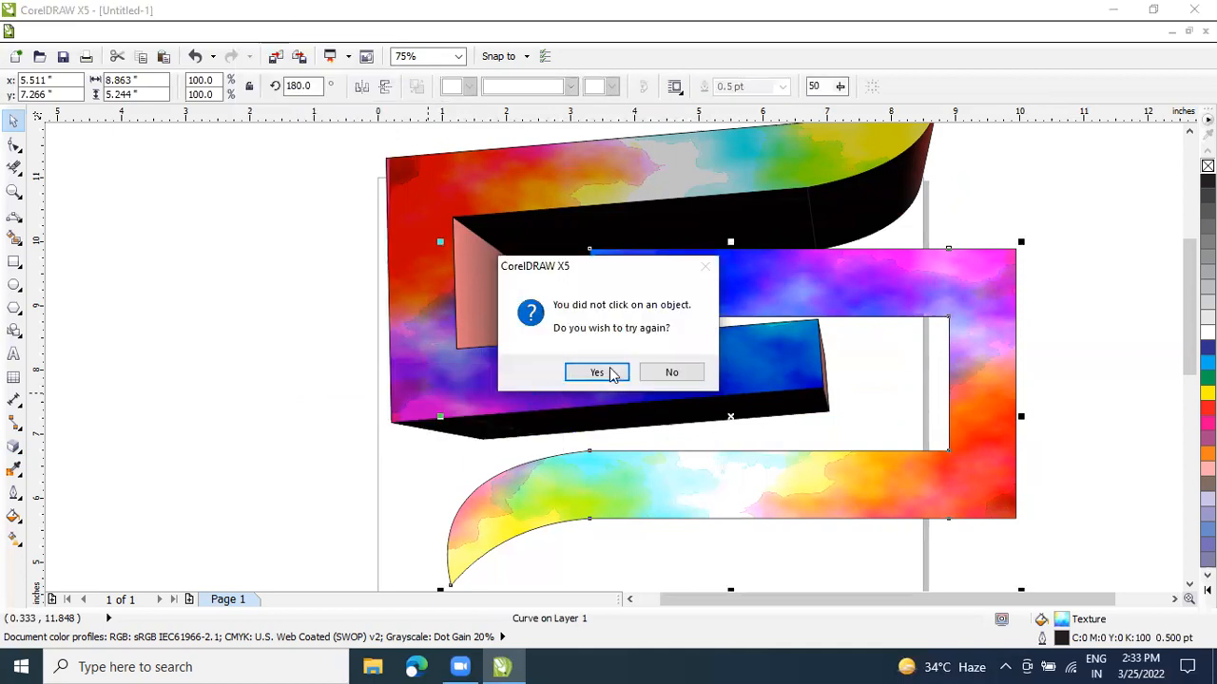
click(597, 373)
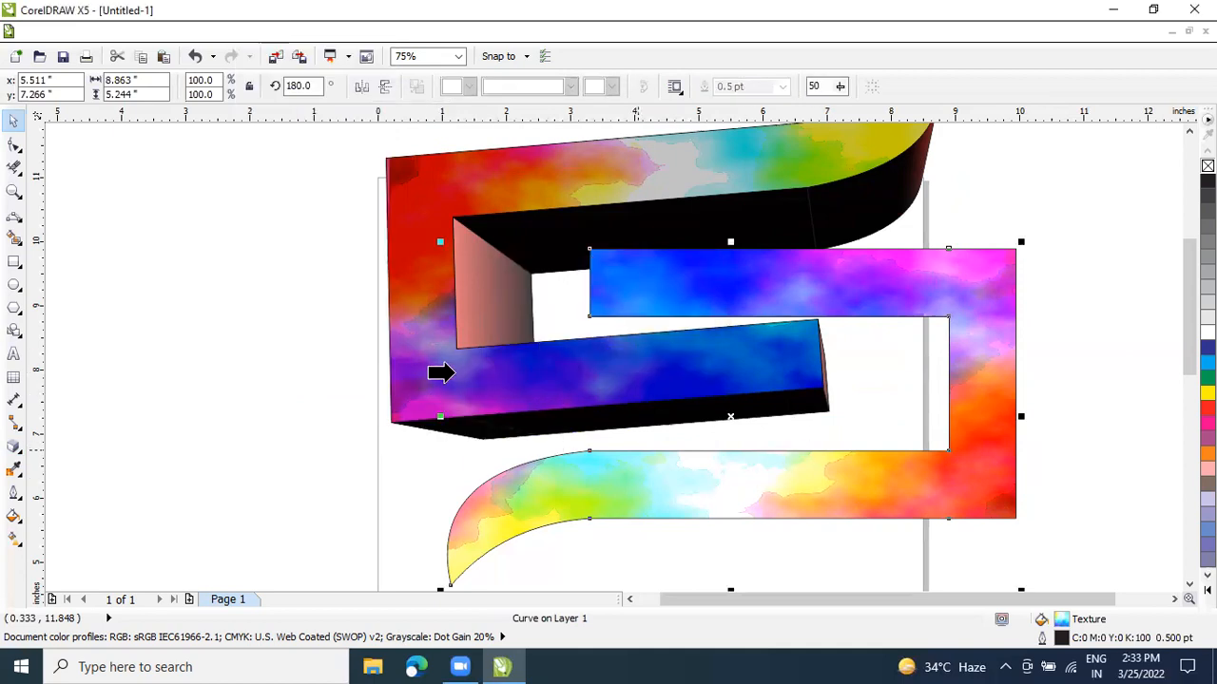
click(481, 432)
click(581, 376)
click(518, 338)
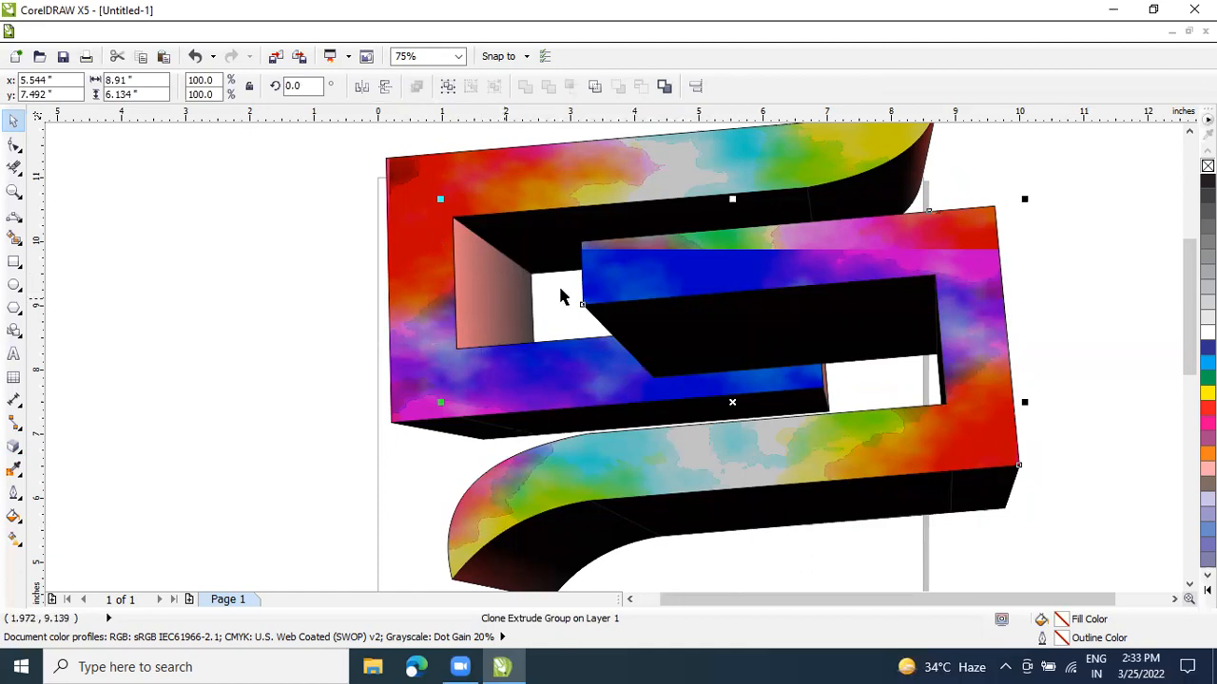
scroll(729, 279, down, 1)
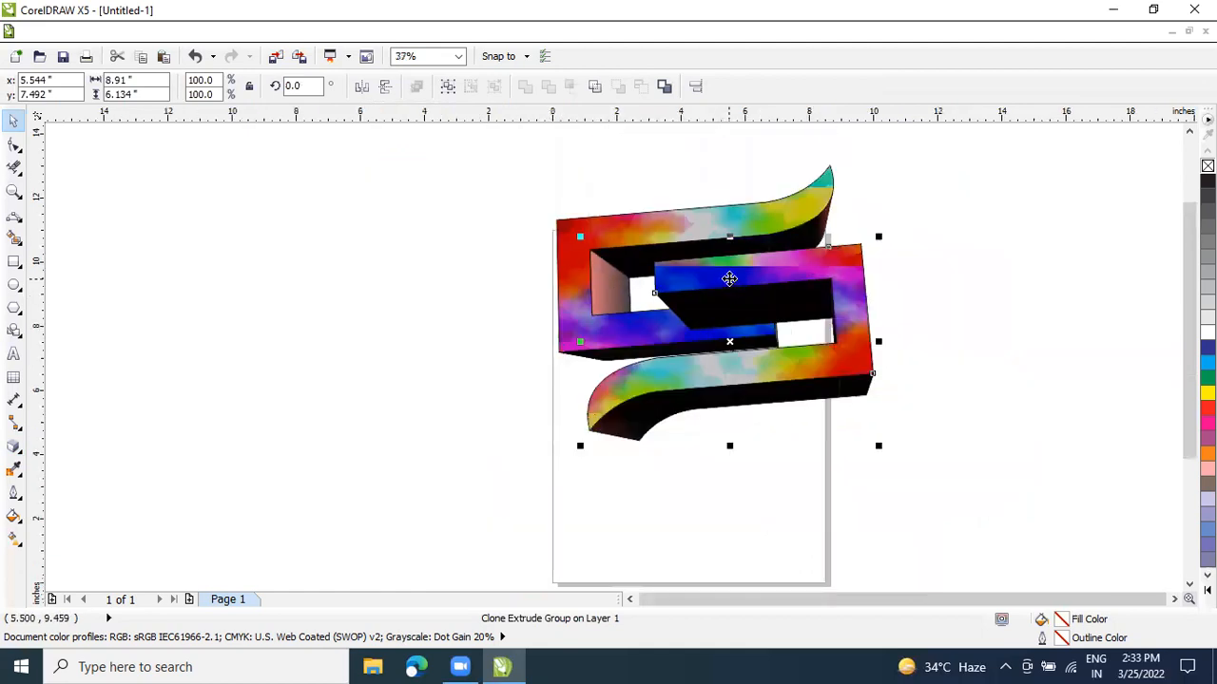
Rotate the upper shape's extrusion freehand in 3D to expose its top sides
scroll(728, 279, up, 1)
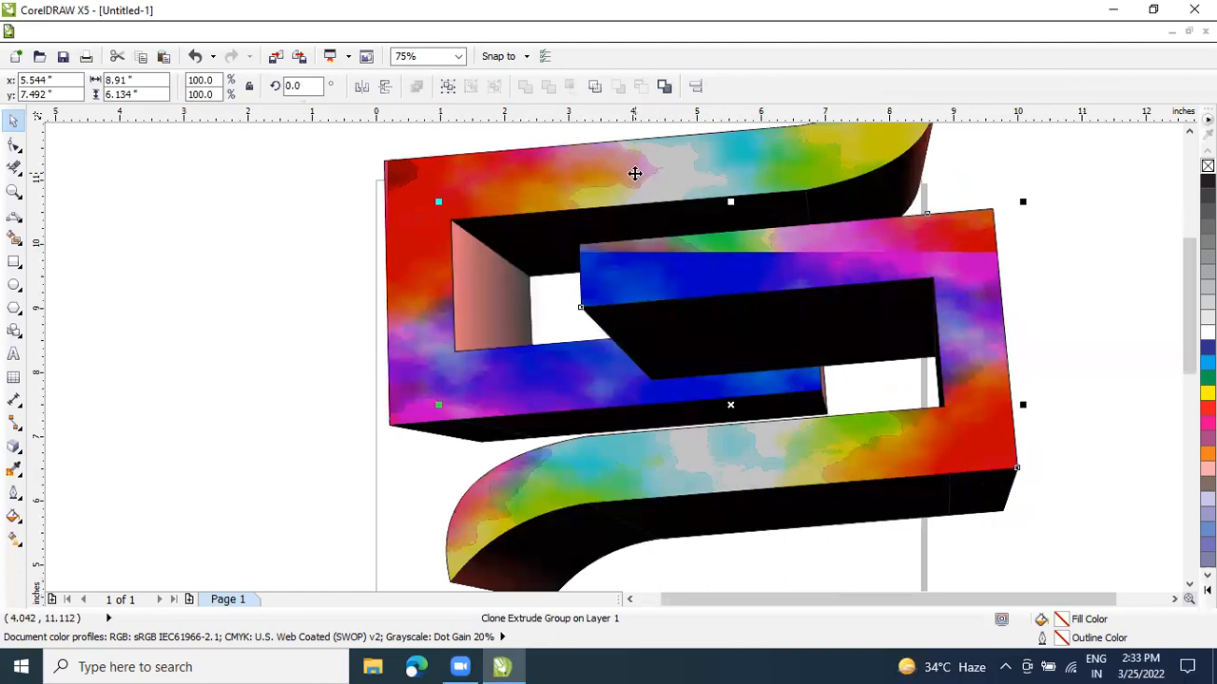
click(712, 249)
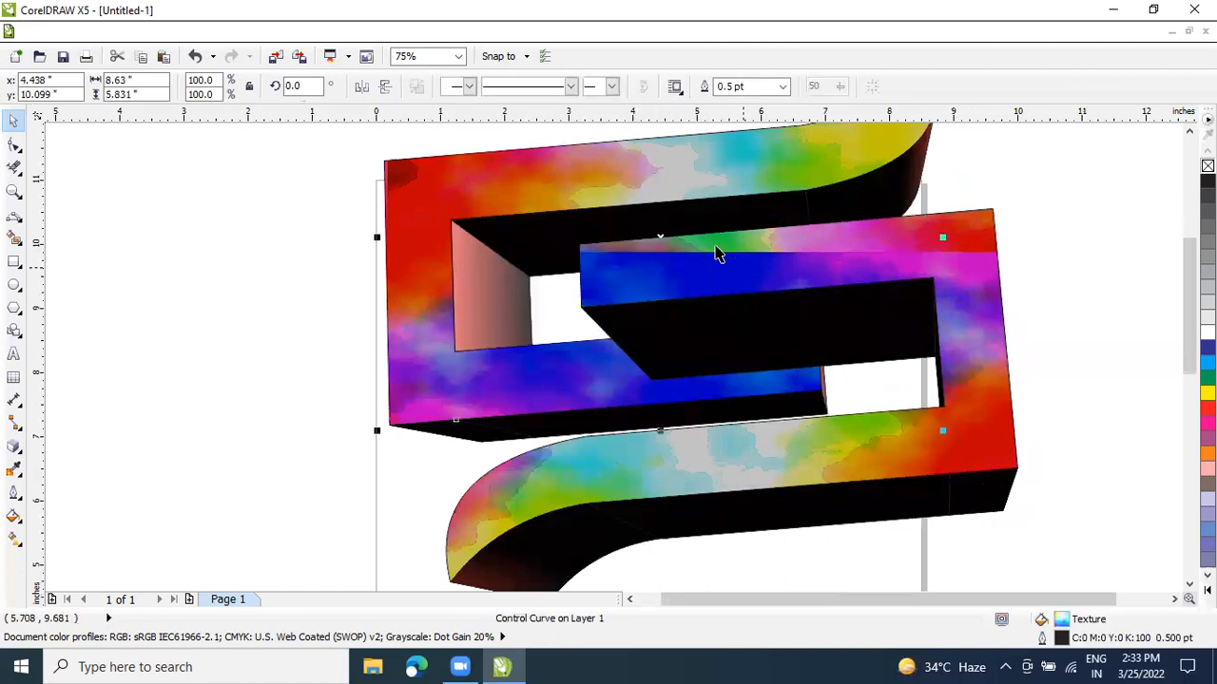
click(13, 446)
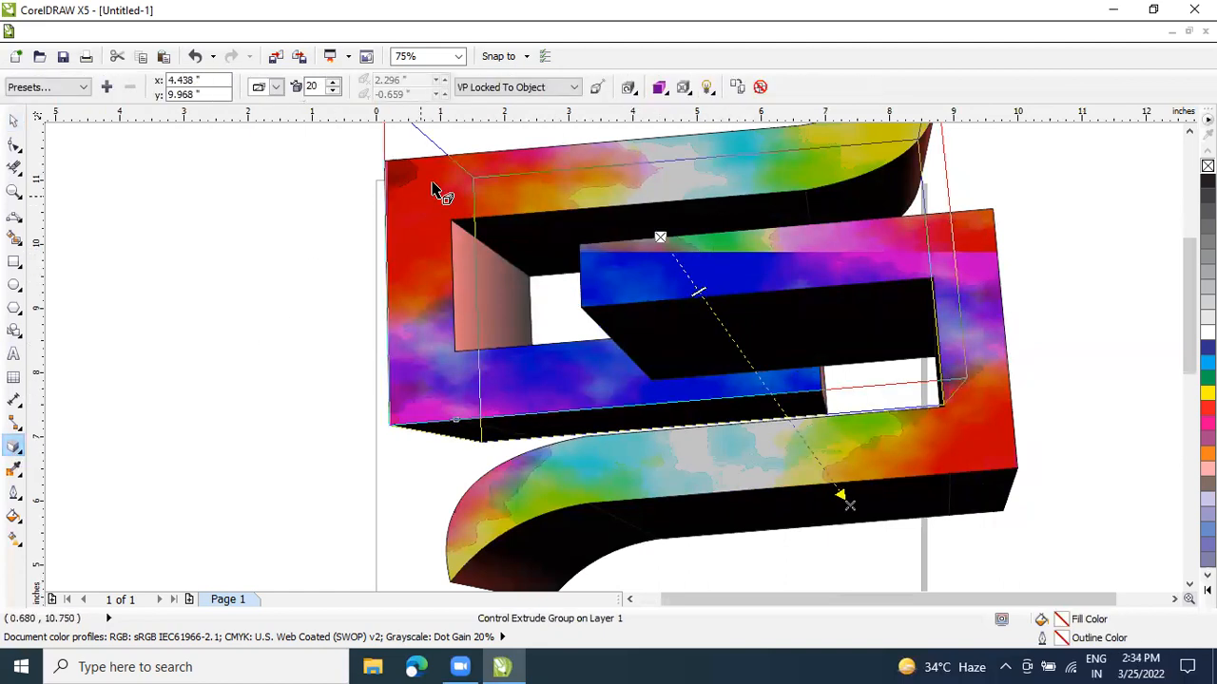
click(628, 88)
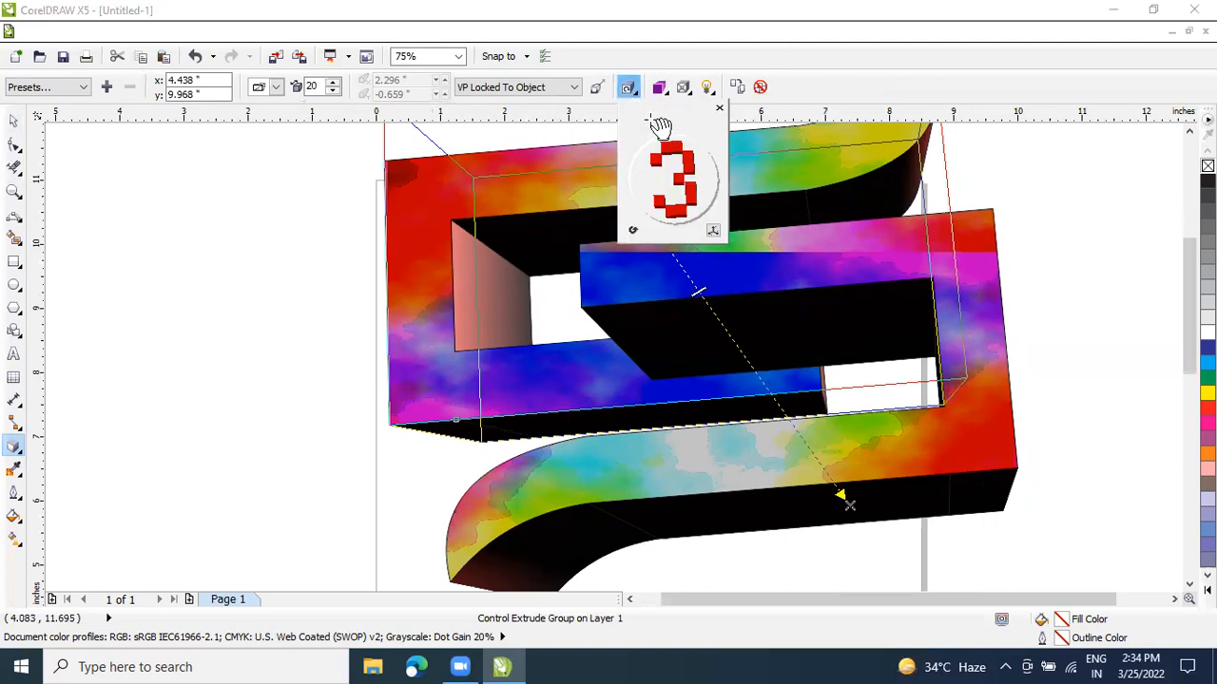
mouse_move(664, 148)
mouse_down()
mouse_move(659, 163)
mouse_move(660, 153)
mouse_up()
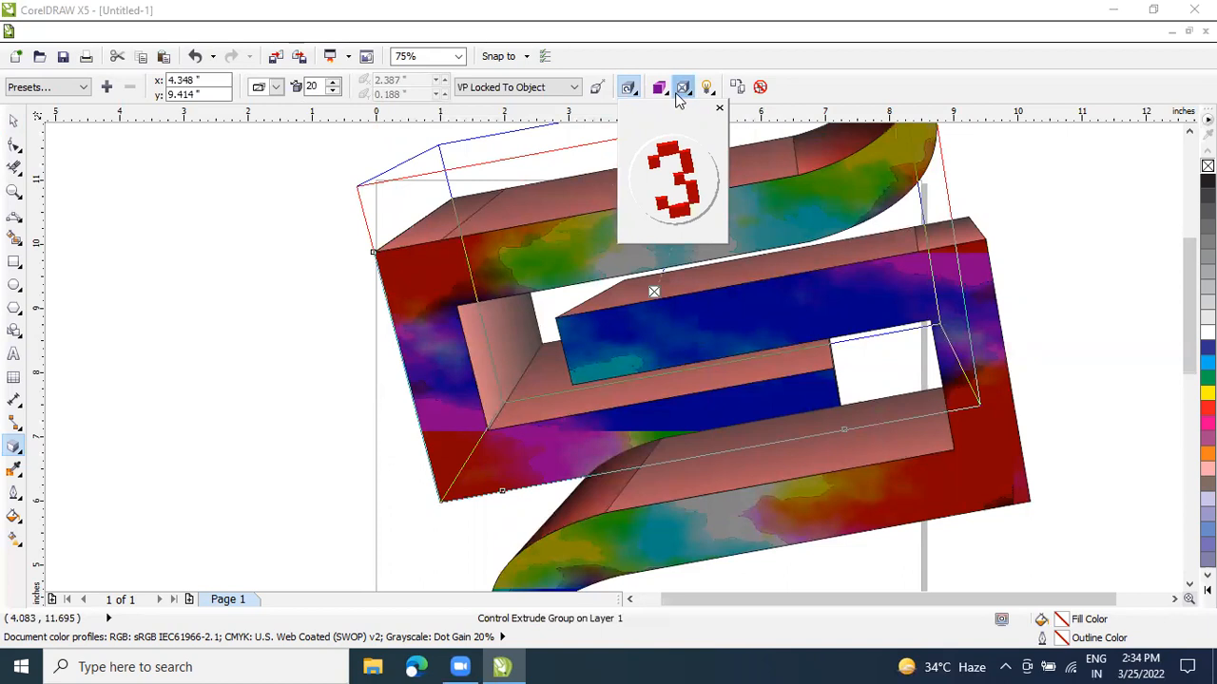
Set the starting shade colour of the upper shape's extrusion to pale yellow, keeping black as the end colour
click(659, 89)
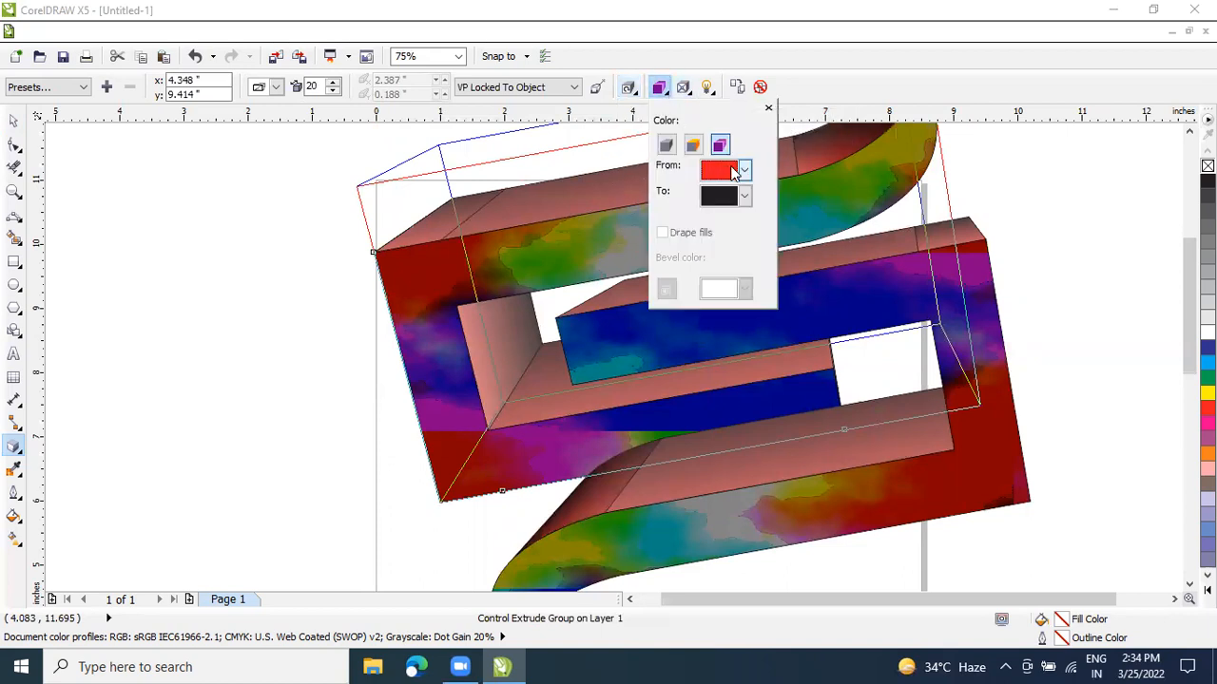
click(734, 171)
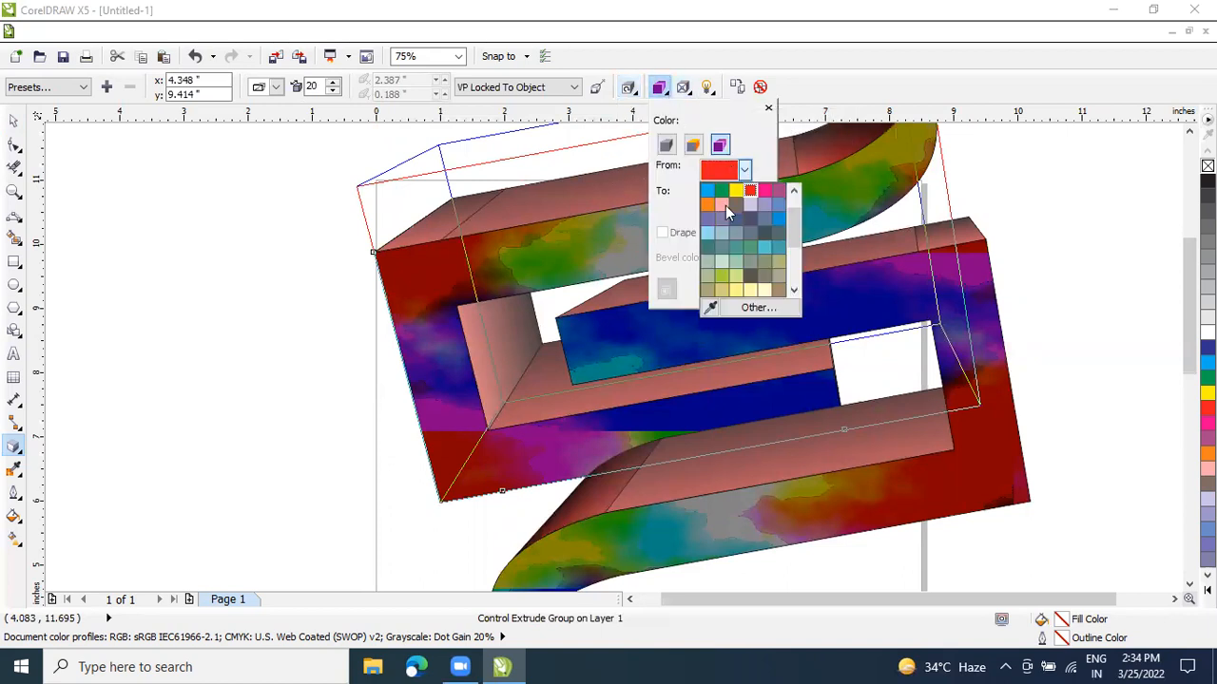
click(738, 291)
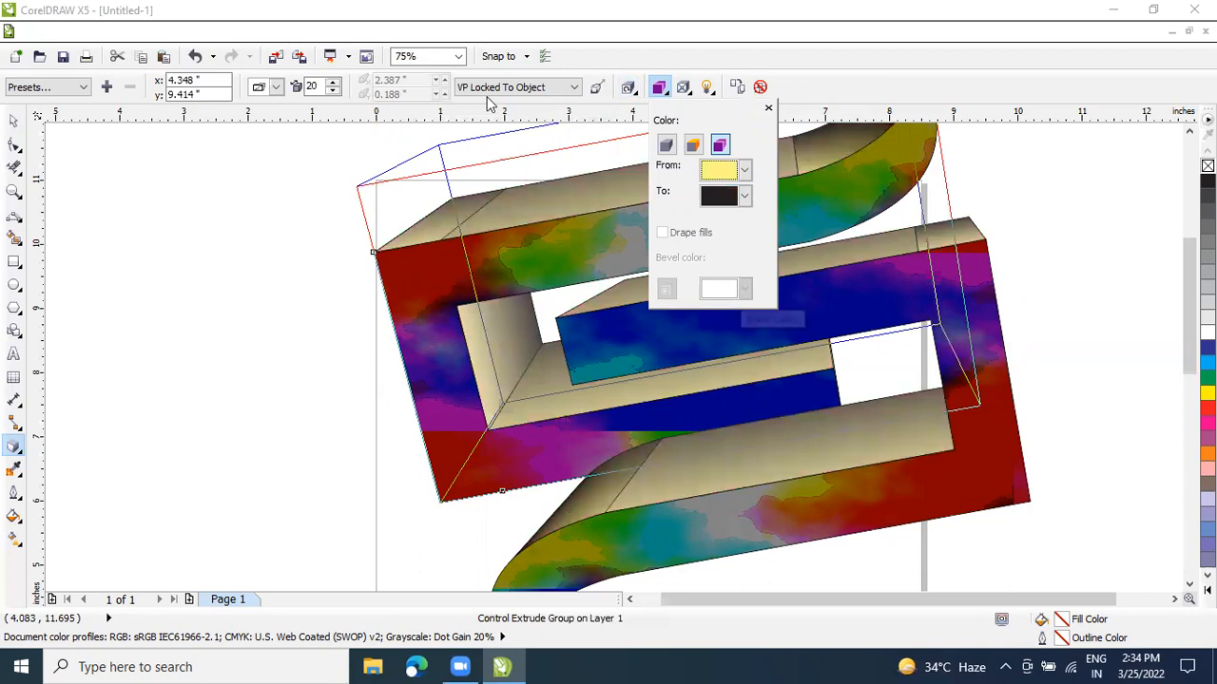
Try a bevel about 0.167 in deep at 48.8° on the upper shape's extrusion, briefly showing the bevel only, and deselect it
click(682, 88)
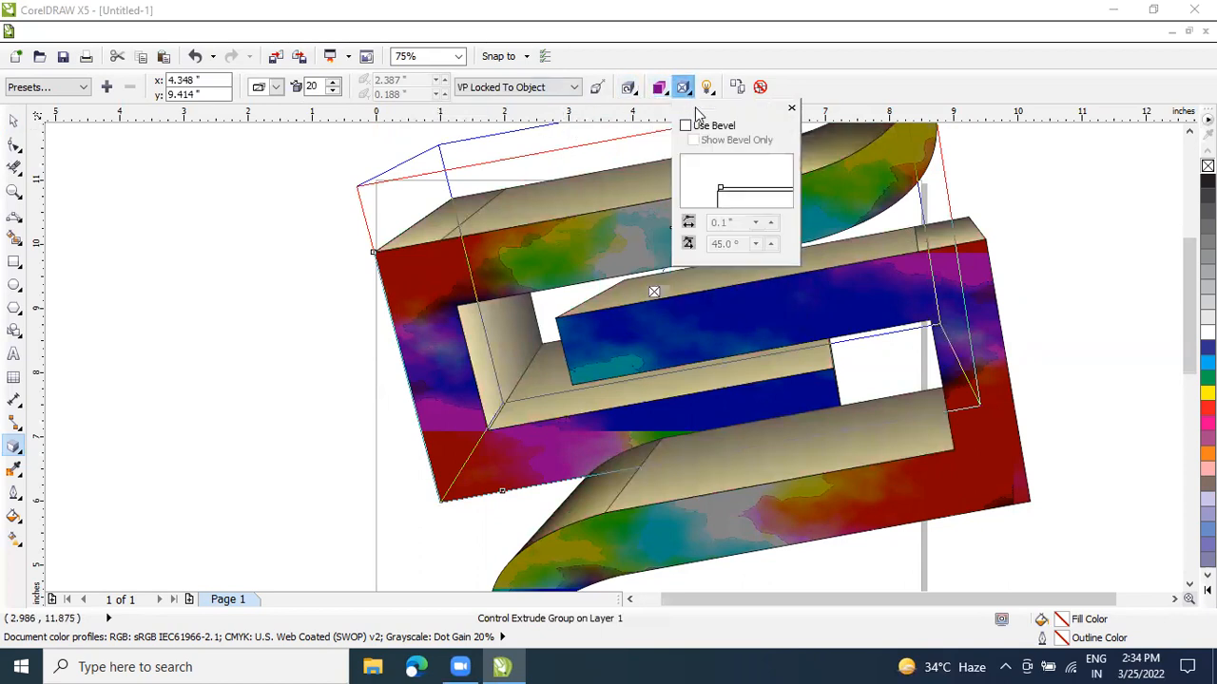
click(688, 127)
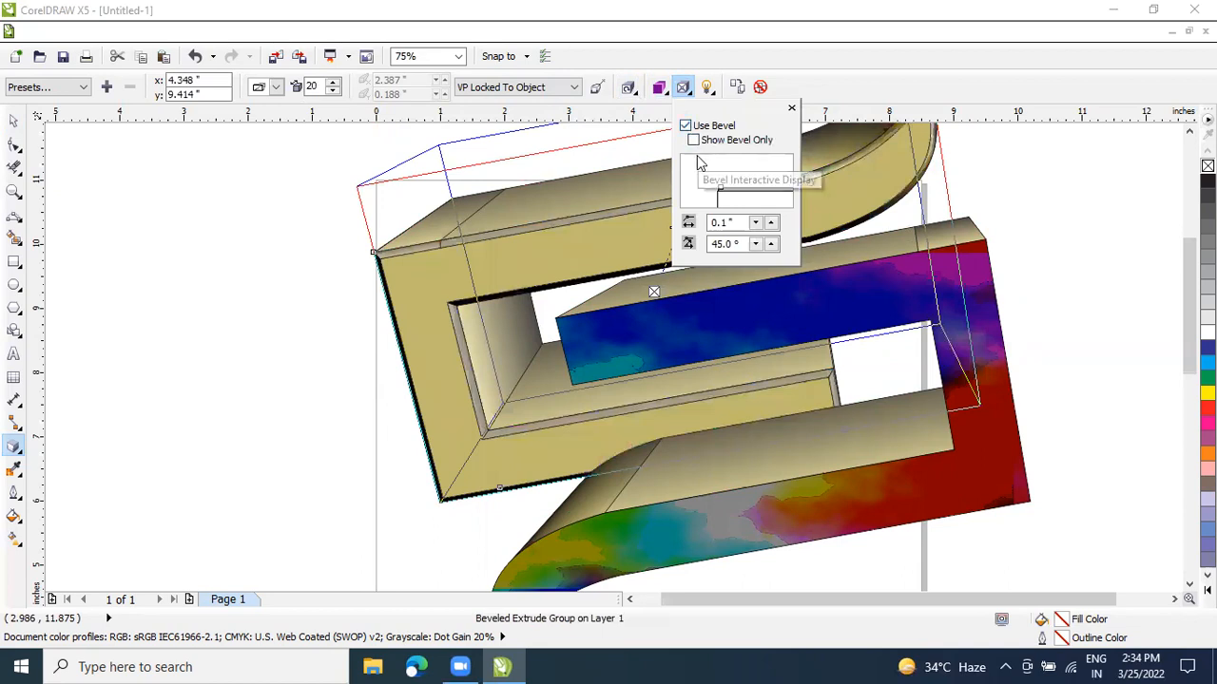
click(693, 139)
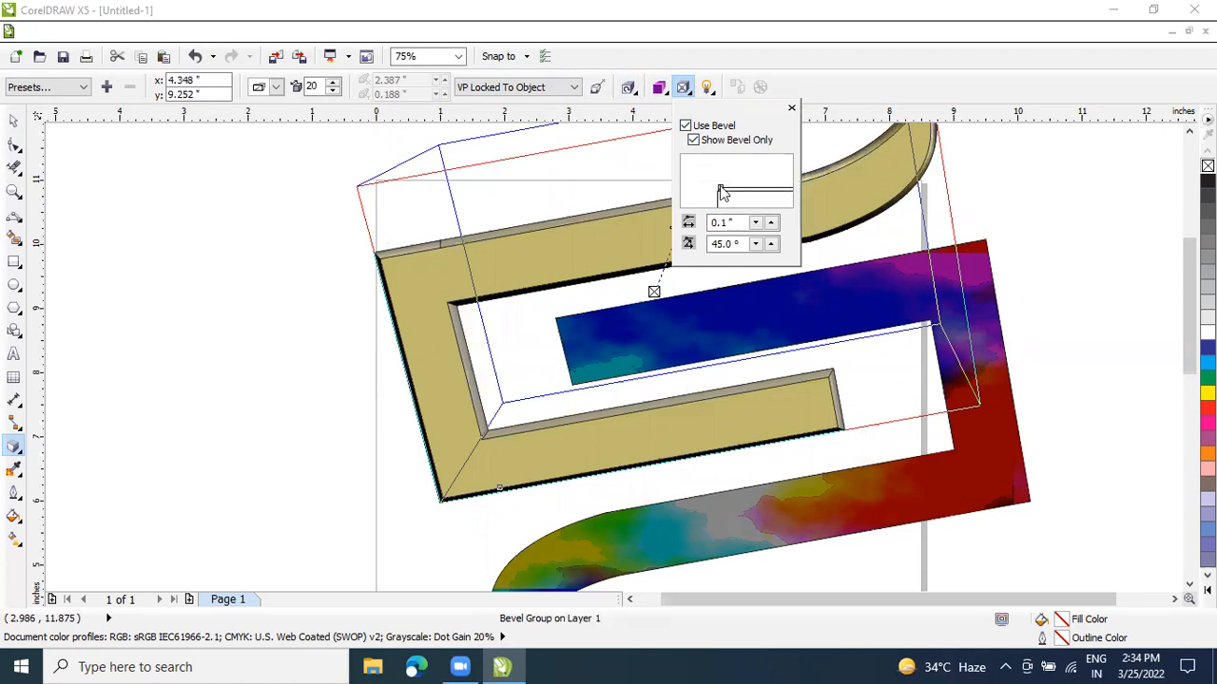
drag(727, 187, 725, 185)
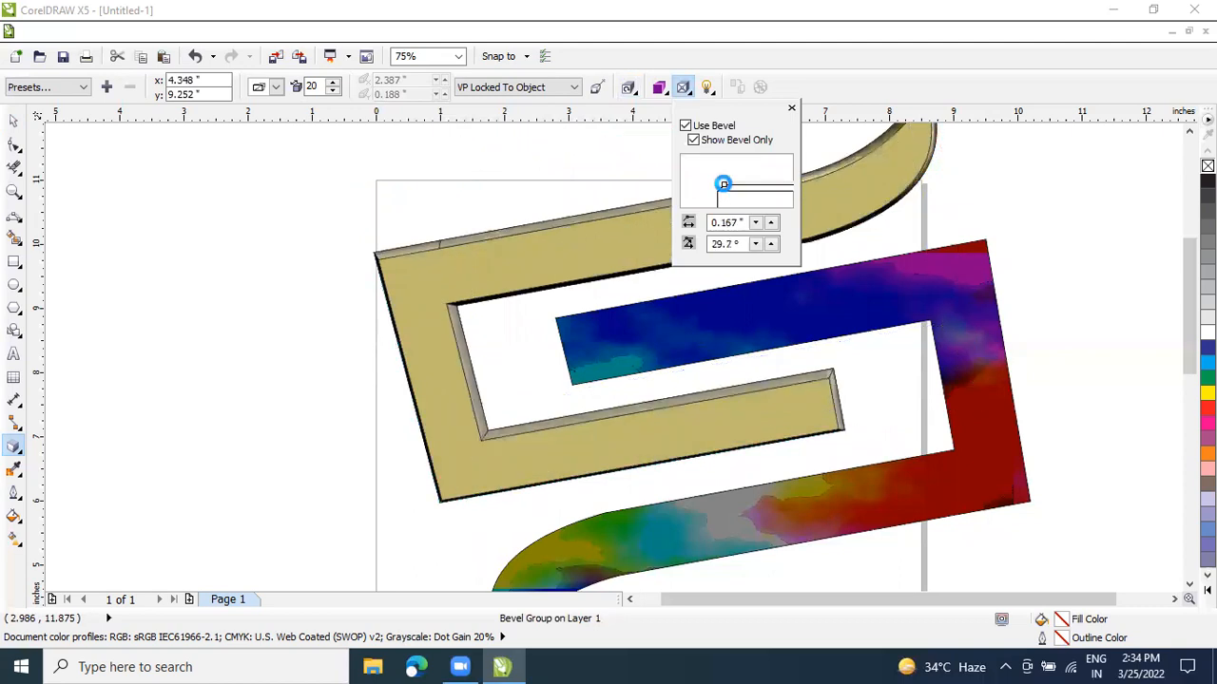
click(694, 142)
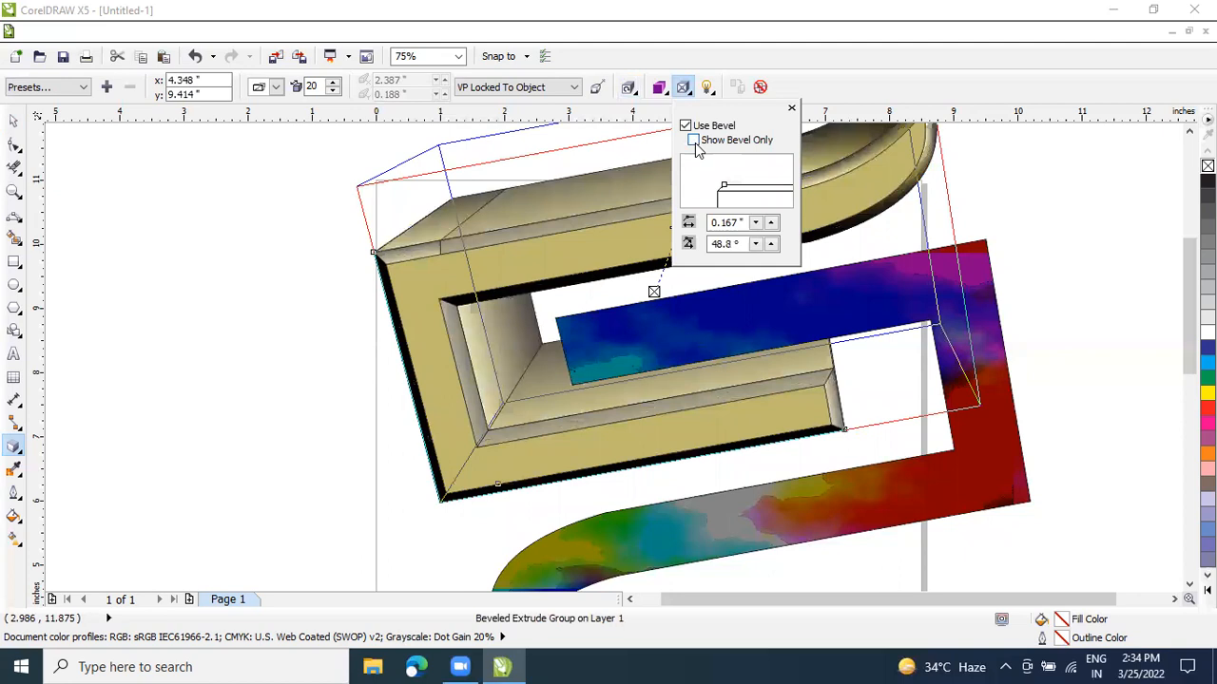
click(14, 120)
click(218, 214)
scroll(834, 354, down, 2)
scroll(834, 354, up, 2)
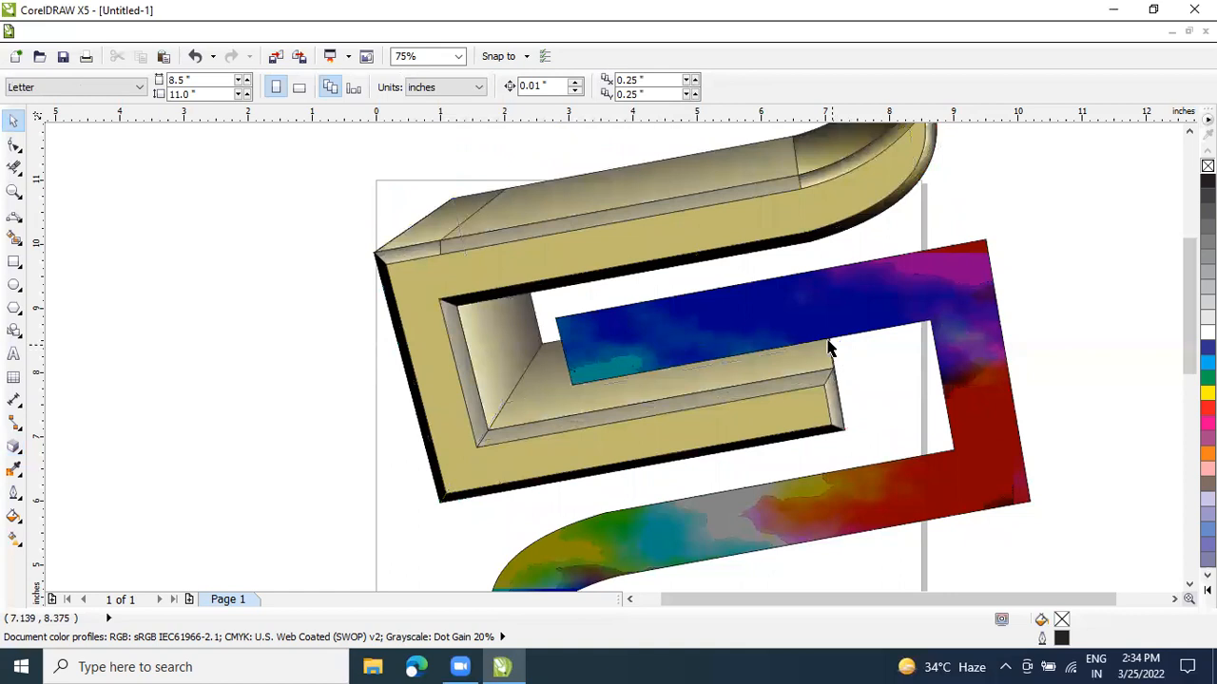
Select the beveled upper shape's extrusion, check its shading colours, and remove the bevel
click(752, 223)
click(737, 192)
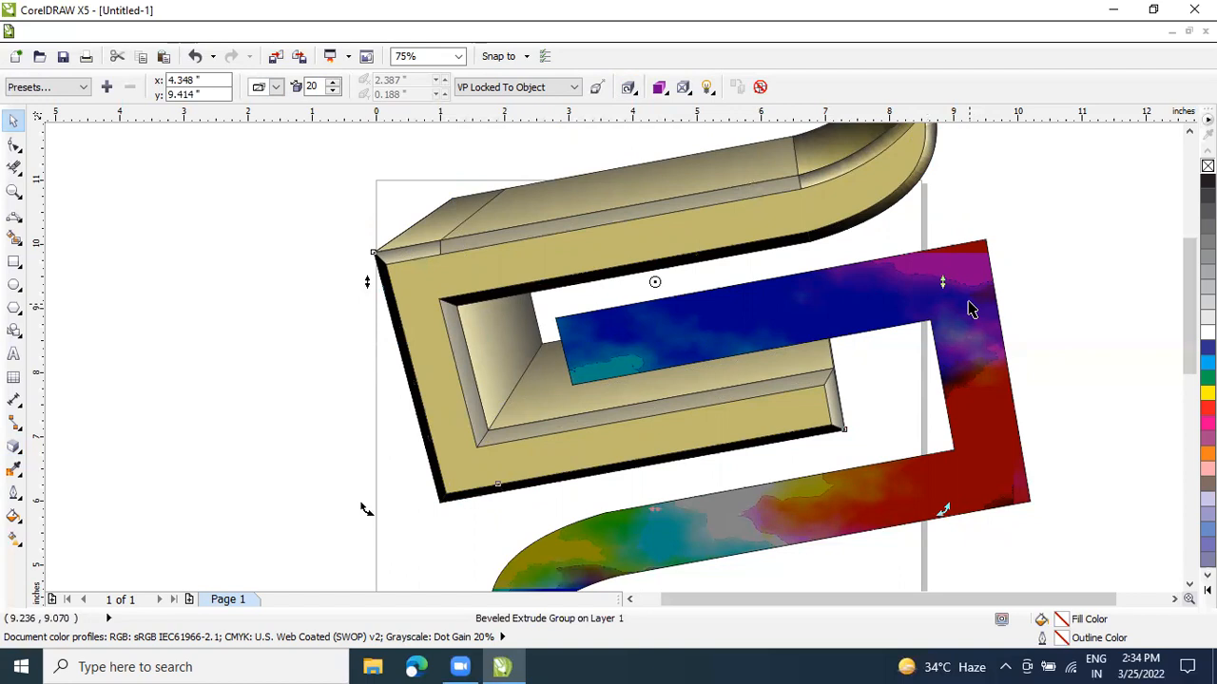
click(722, 203)
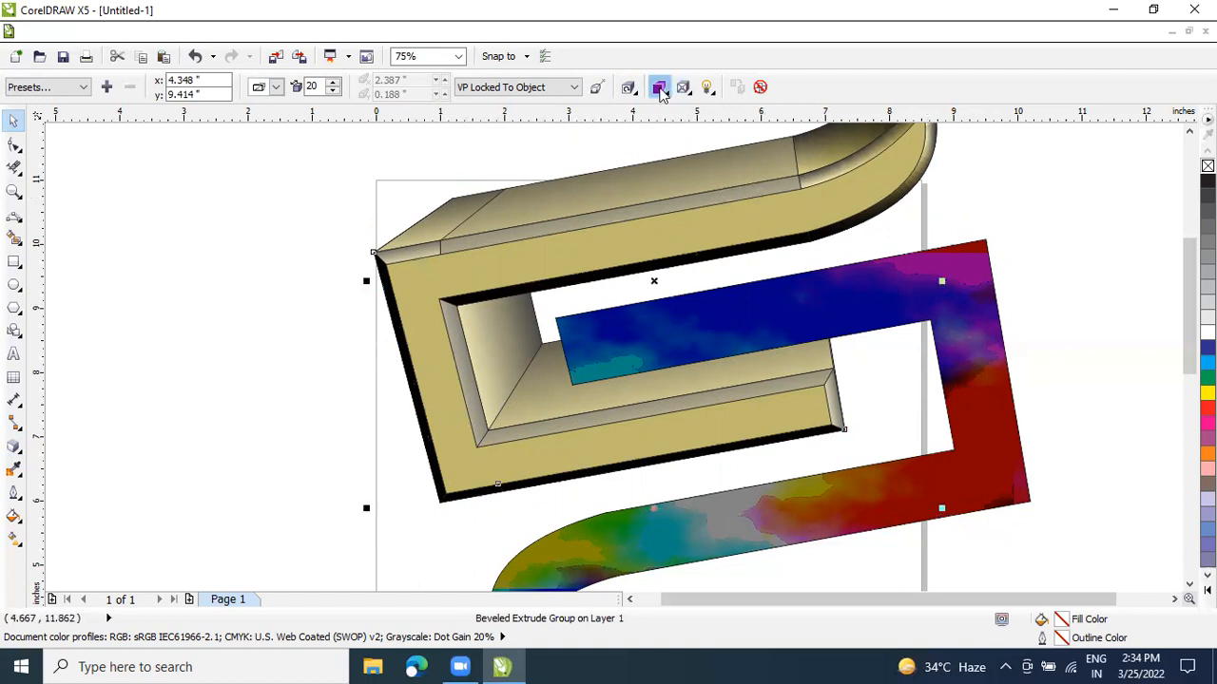
click(660, 88)
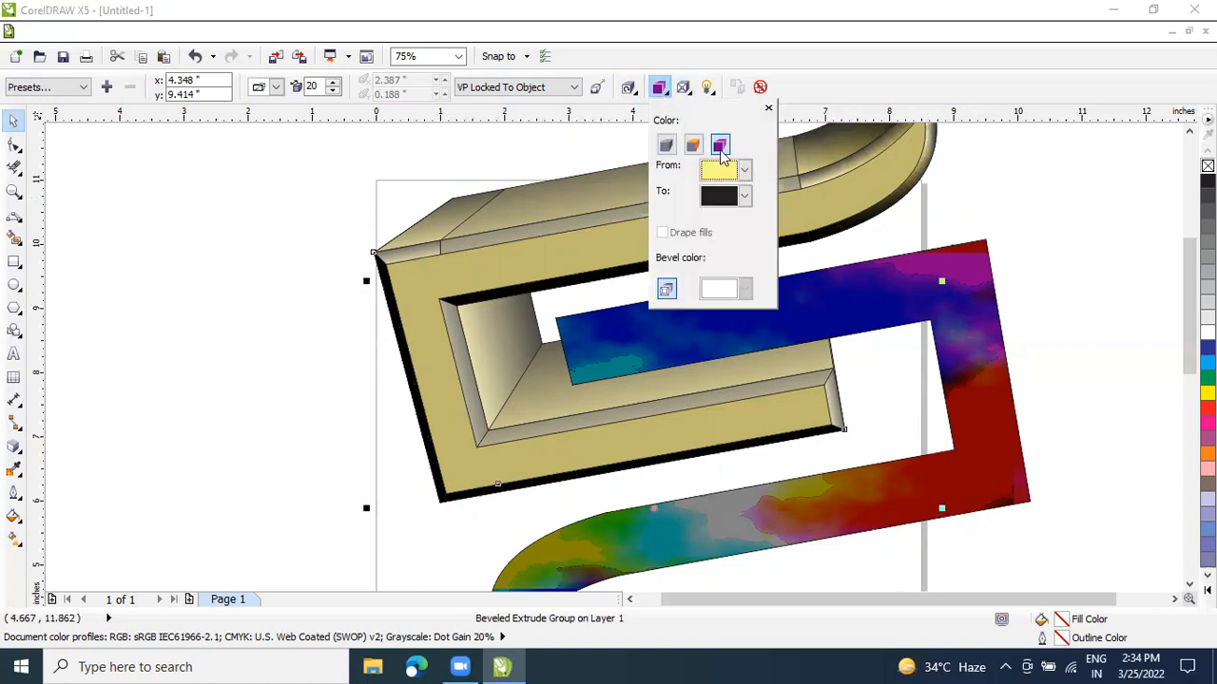
click(682, 87)
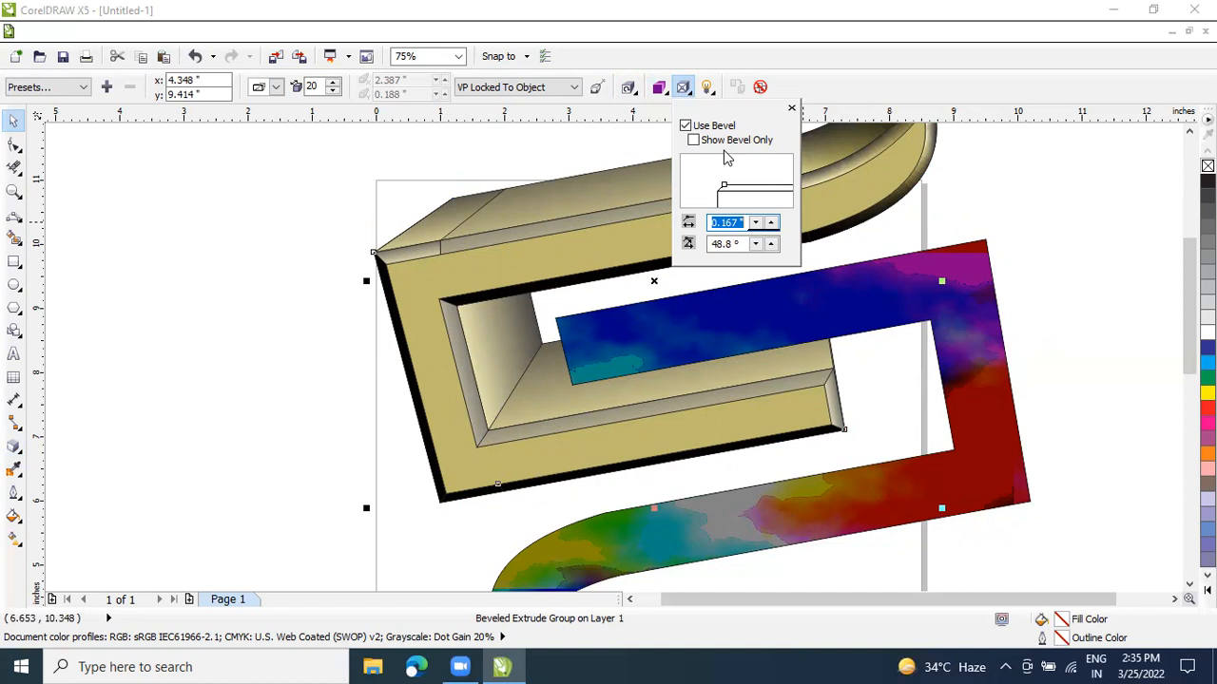
click(689, 127)
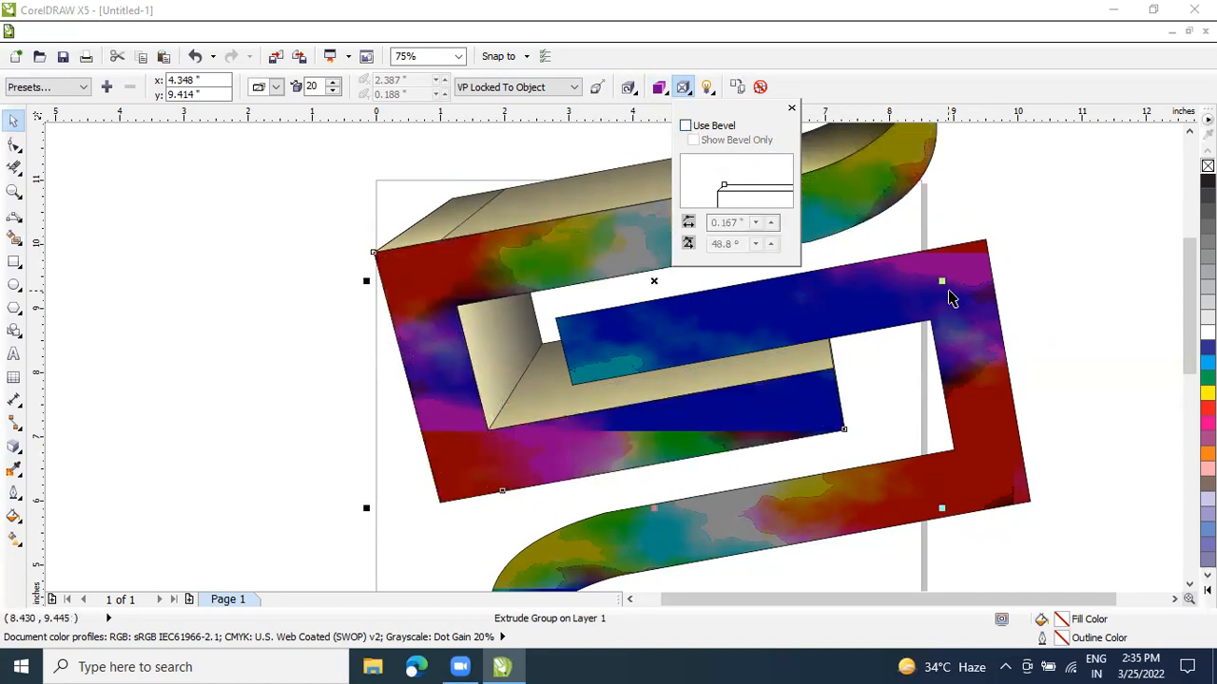
Clone the upper shape's pale yellow extrude effect onto the mirrored duplicate
click(965, 301)
click(977, 281)
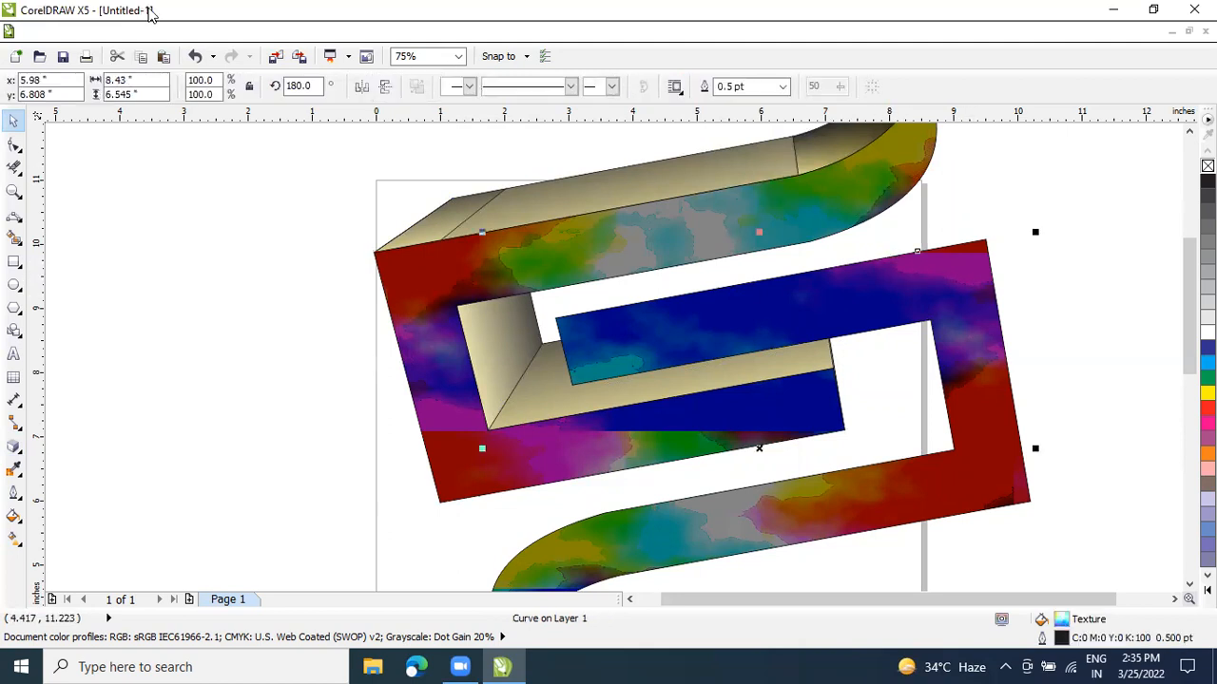
click(259, 33)
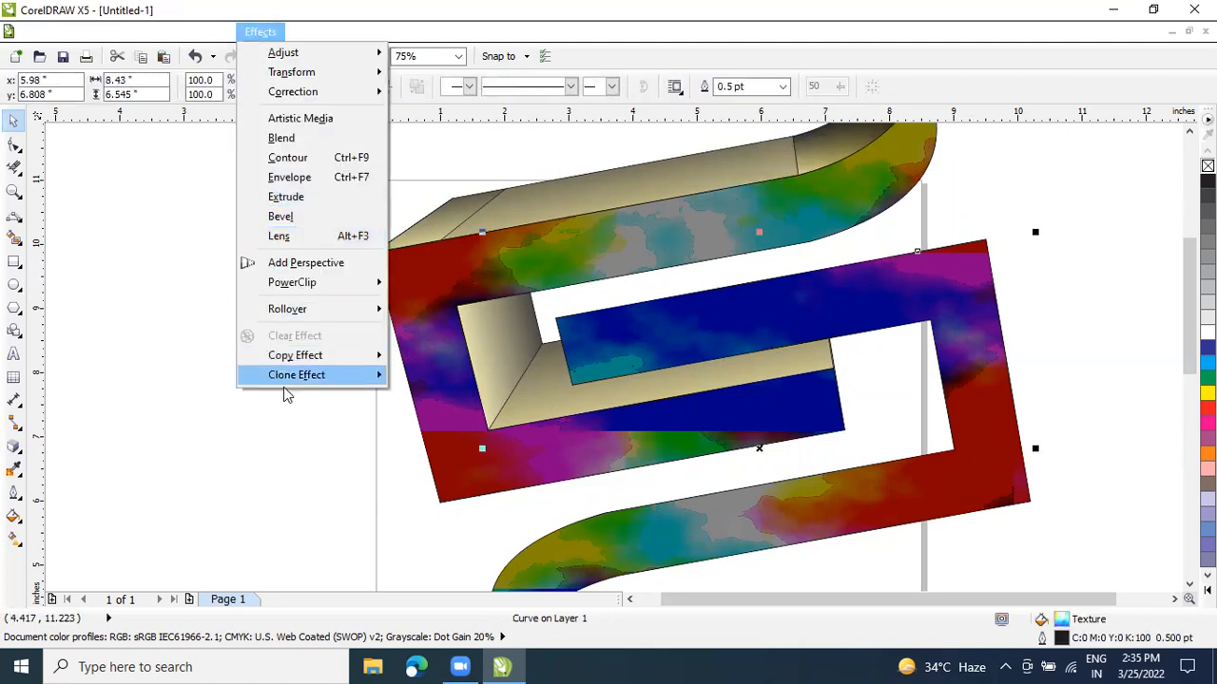
mouse_move(388, 374)
click(435, 395)
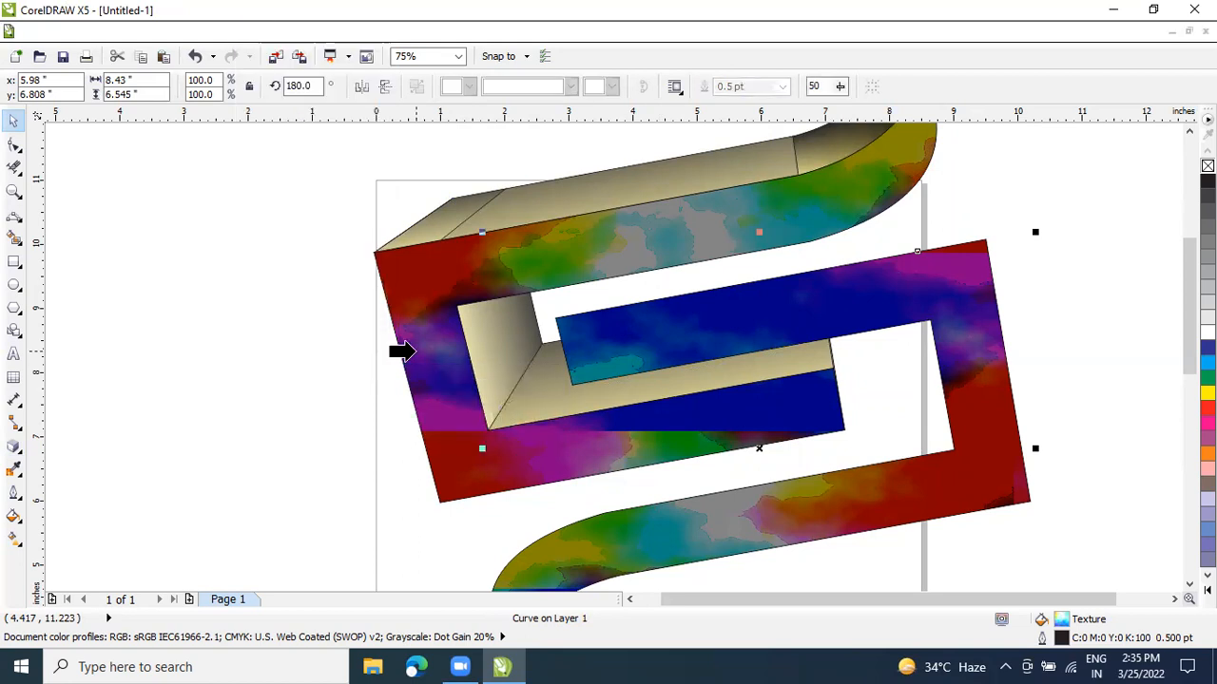
click(486, 197)
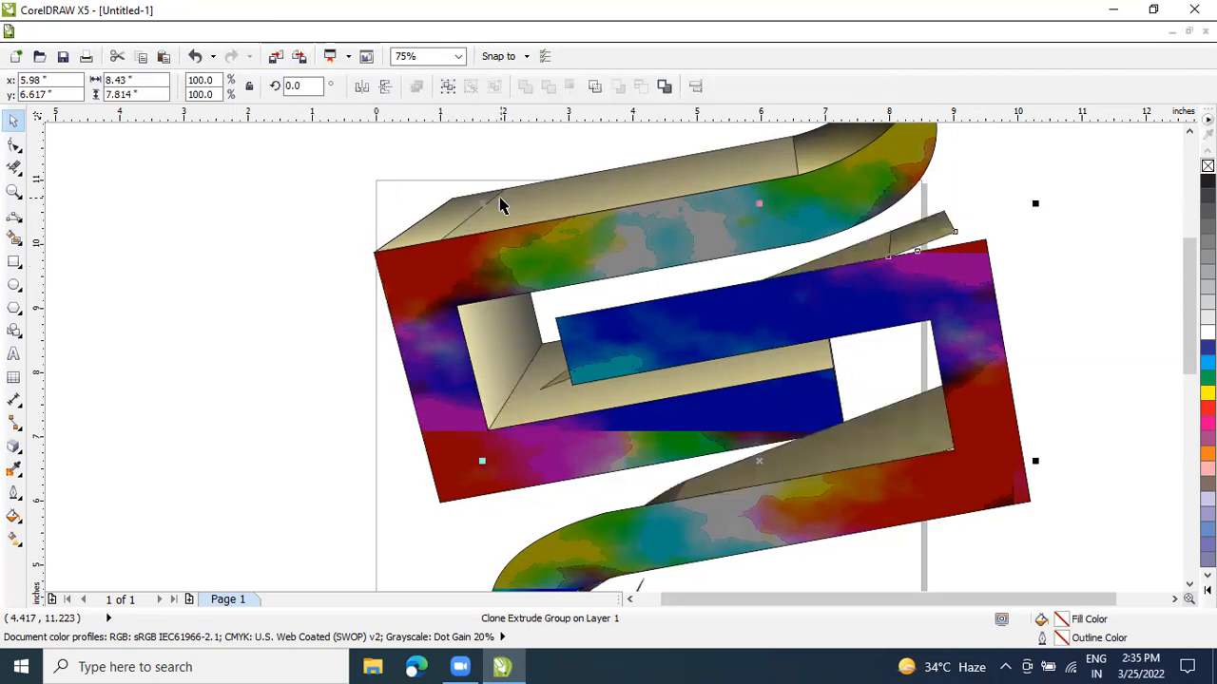
Move the mirrored duplicate with its cloned extrusion to about x 5.34 in, y 7.26 in
mouse_move(938, 370)
mouse_down()
mouse_move(938, 417)
mouse_move(963, 340)
mouse_up()
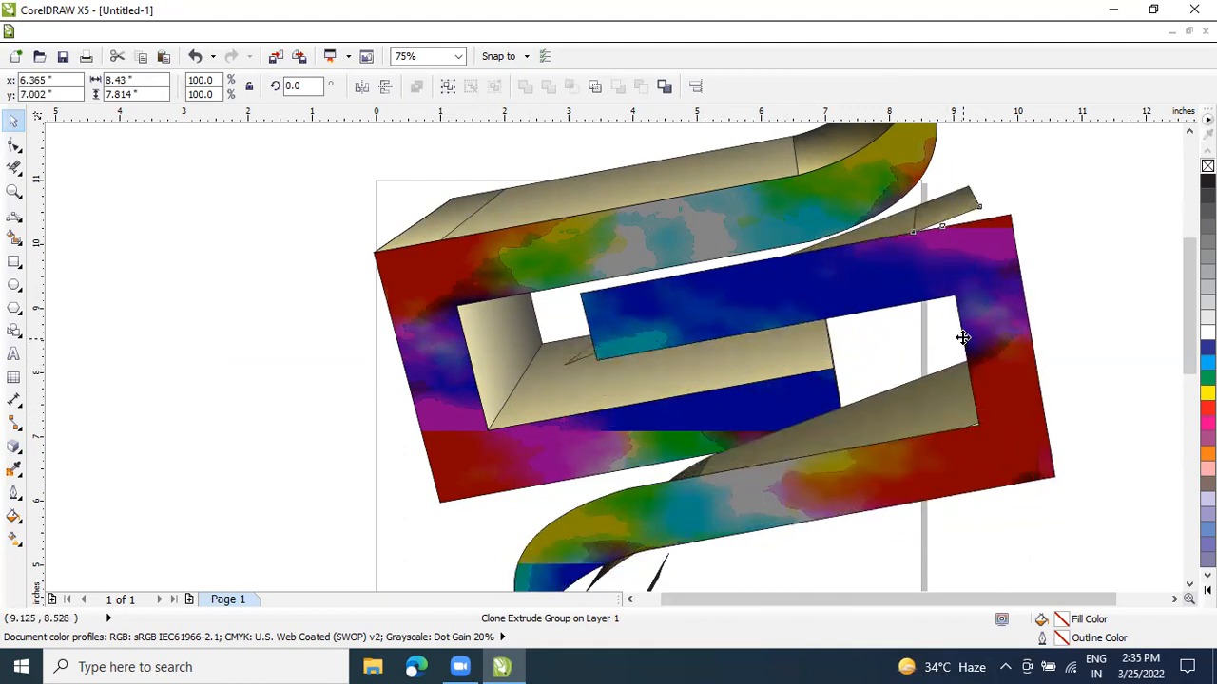
scroll(898, 327, down, 1)
scroll(908, 317, up, 1)
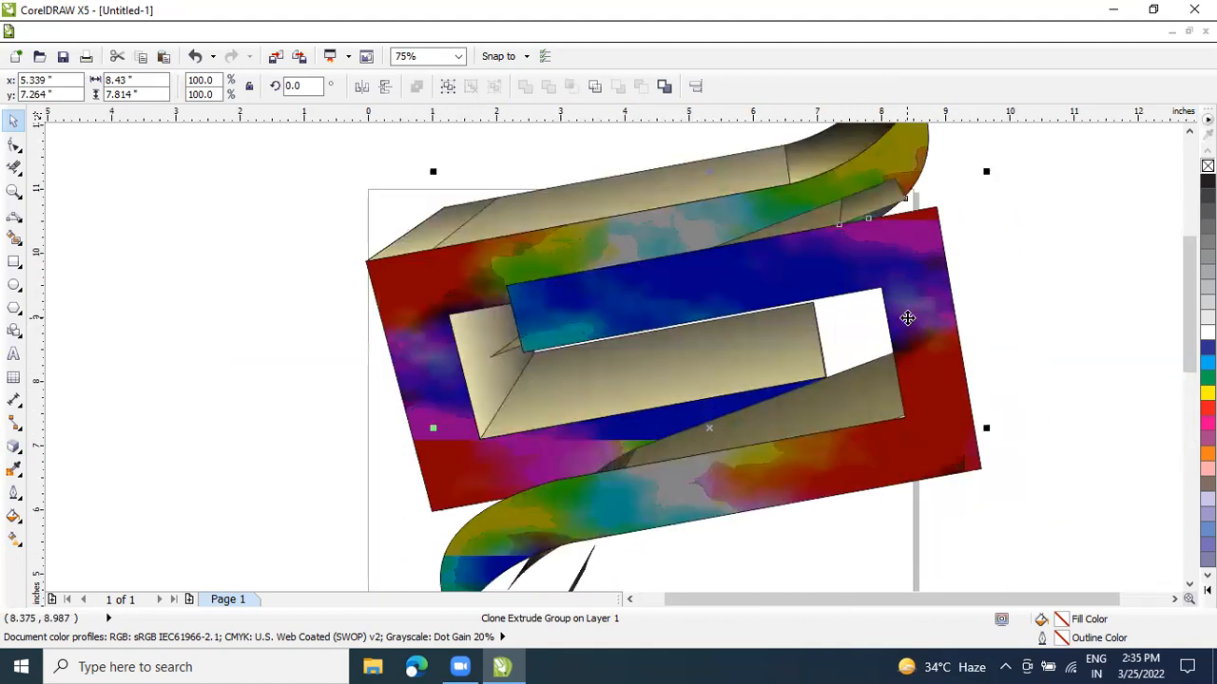
Undo the recent moves, cloned extrusion, bevel, yellow shading and 3D rotation as far back as possible
key(ctrl+z)
key(ctrl+z)
key(ctrl+z)
key(ctrl+z)
key(ctrl+z)
key(ctrl+z)
key(ctrl+z)
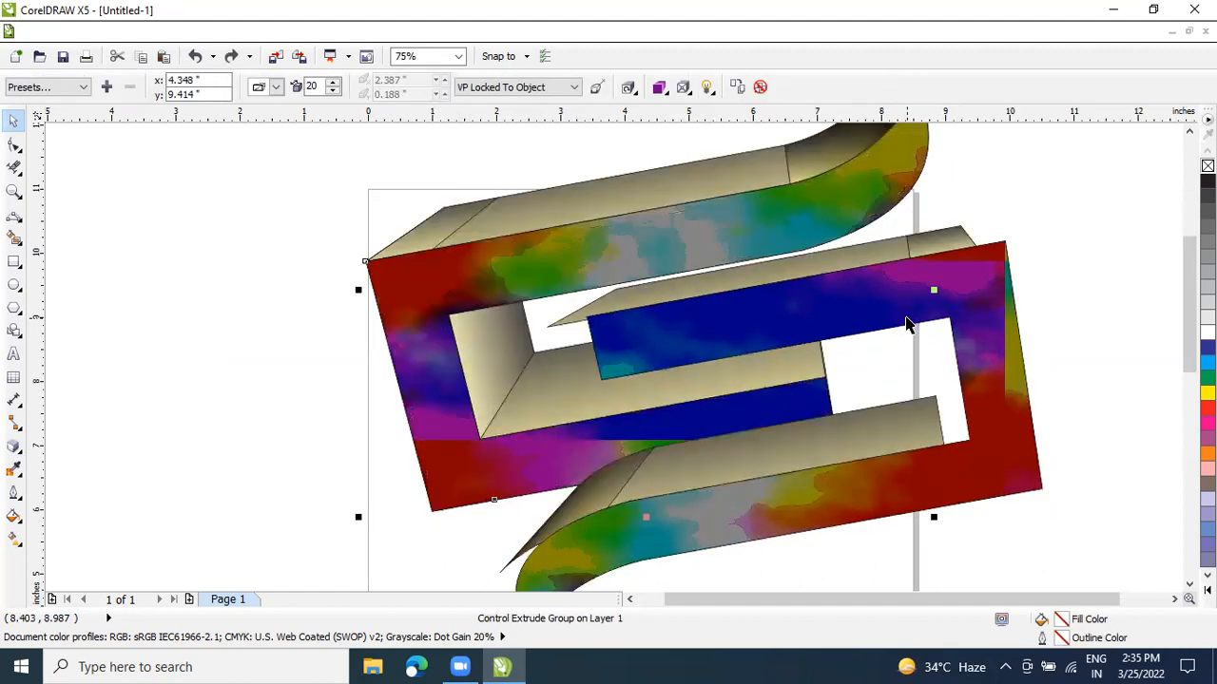
key(ctrl+z)
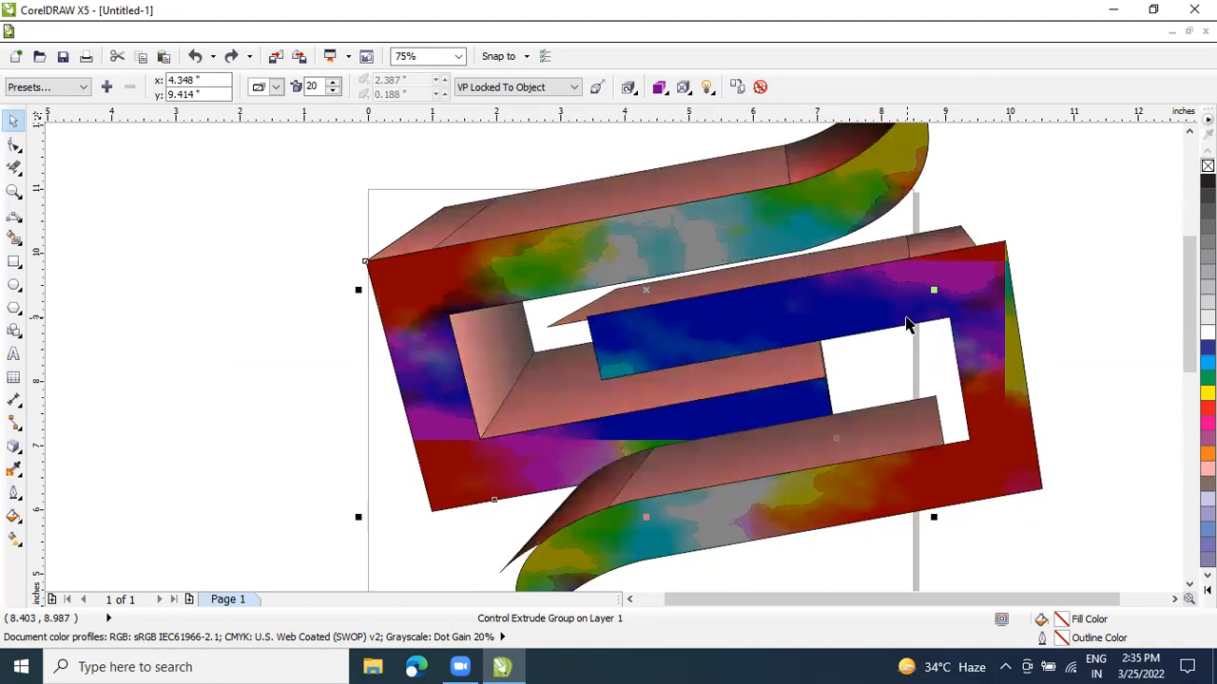
key(ctrl+z)
key(ctrl+z)
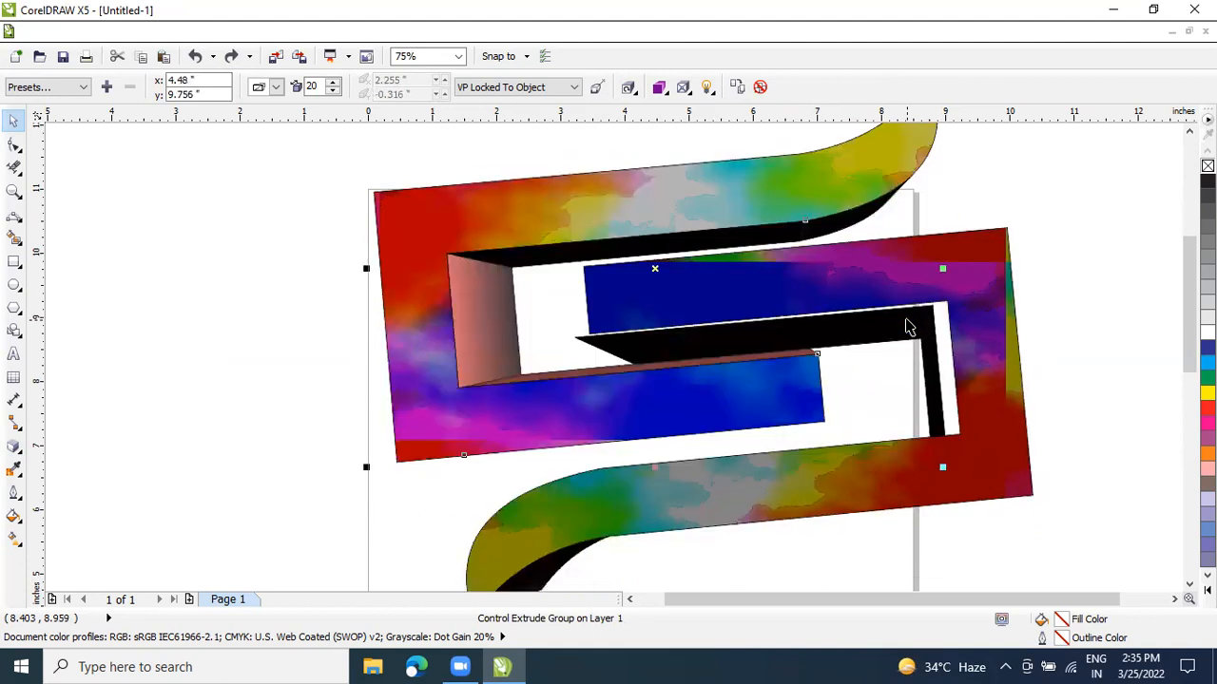
key(ctrl+z)
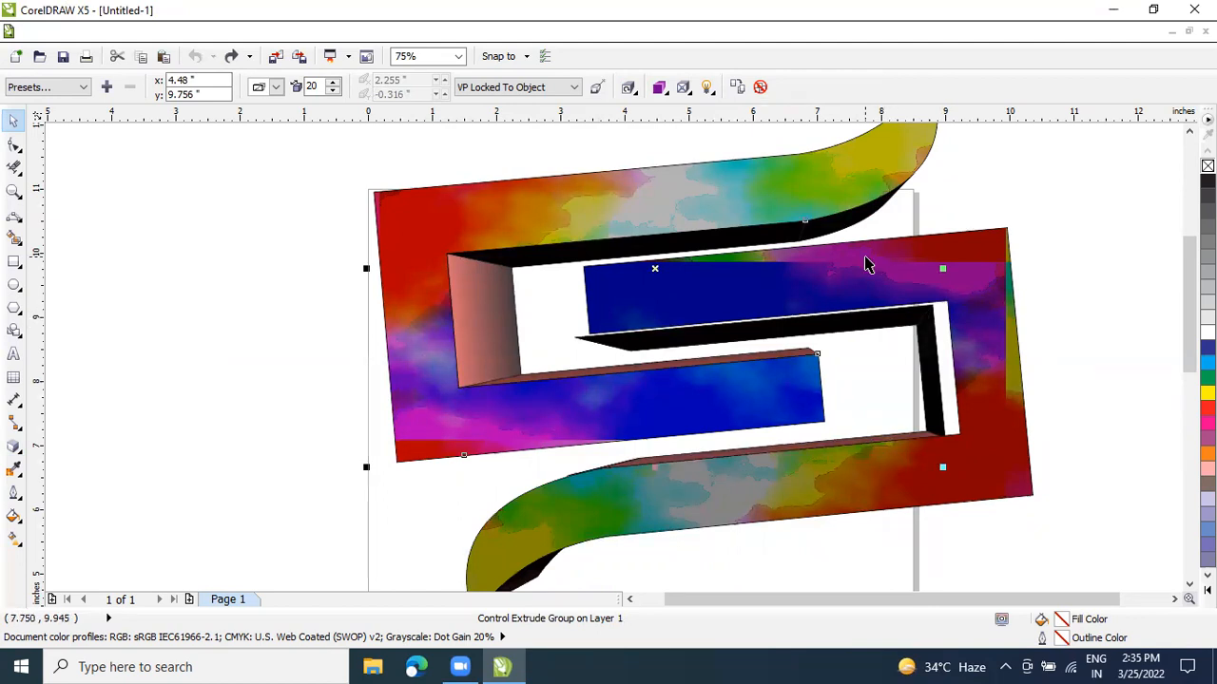
Select both extruded shapes of the logo and delete them to clear the page
scroll(950, 283, down, 1)
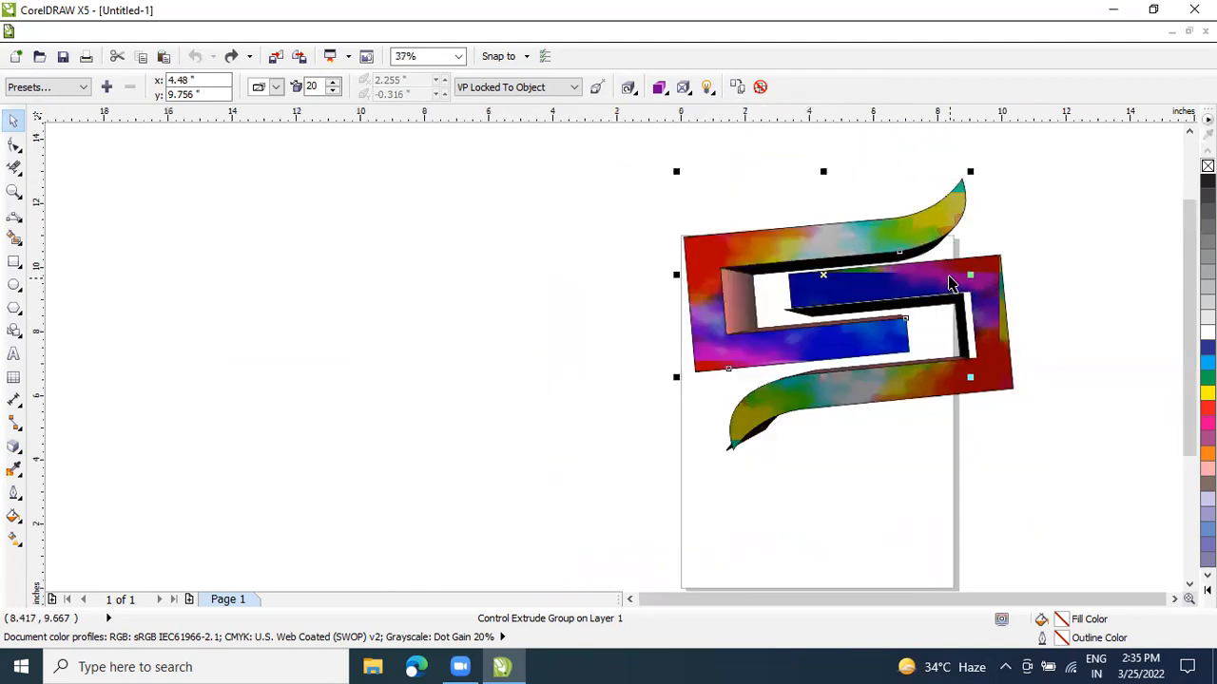
scroll(920, 282, up, 1)
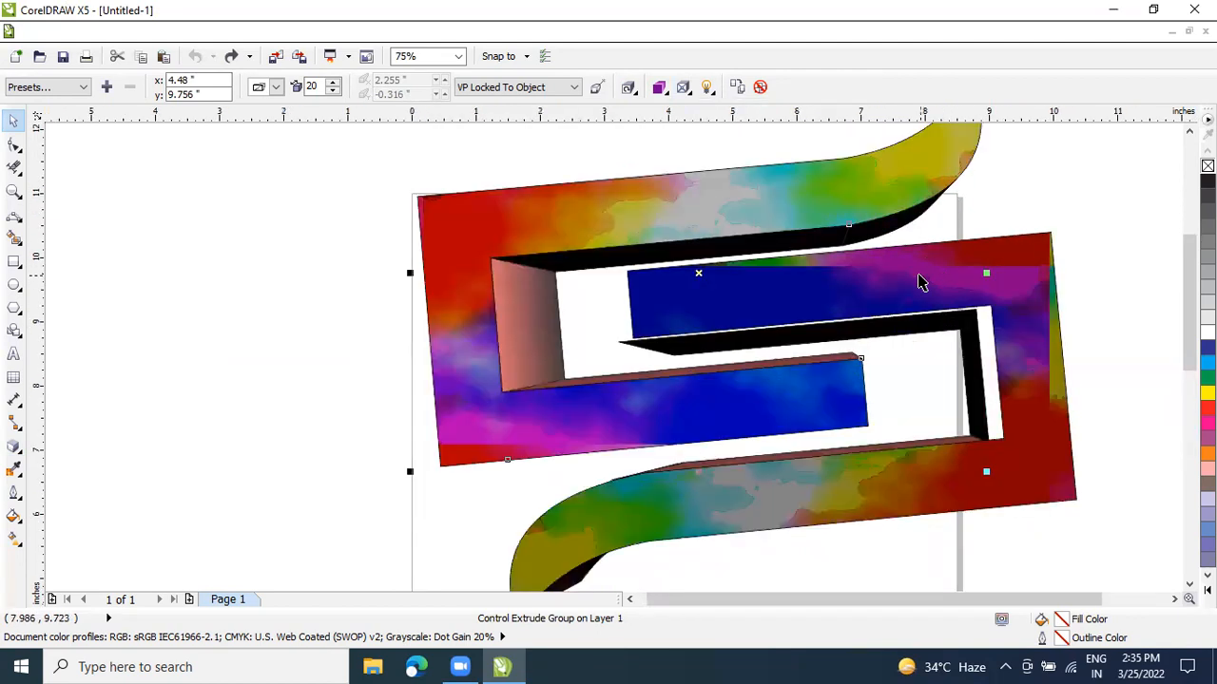
click(756, 282)
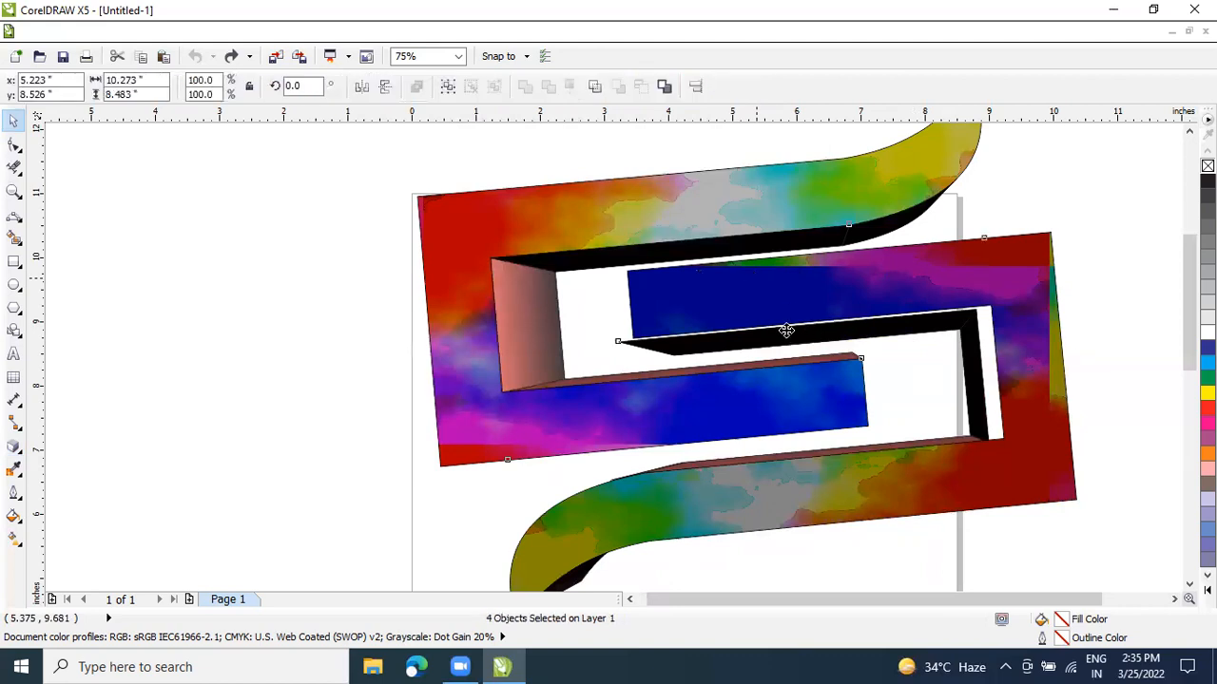
key(Delete)
scroll(1189, 324, down, 2)
drag(1189, 323, 1189, 302)
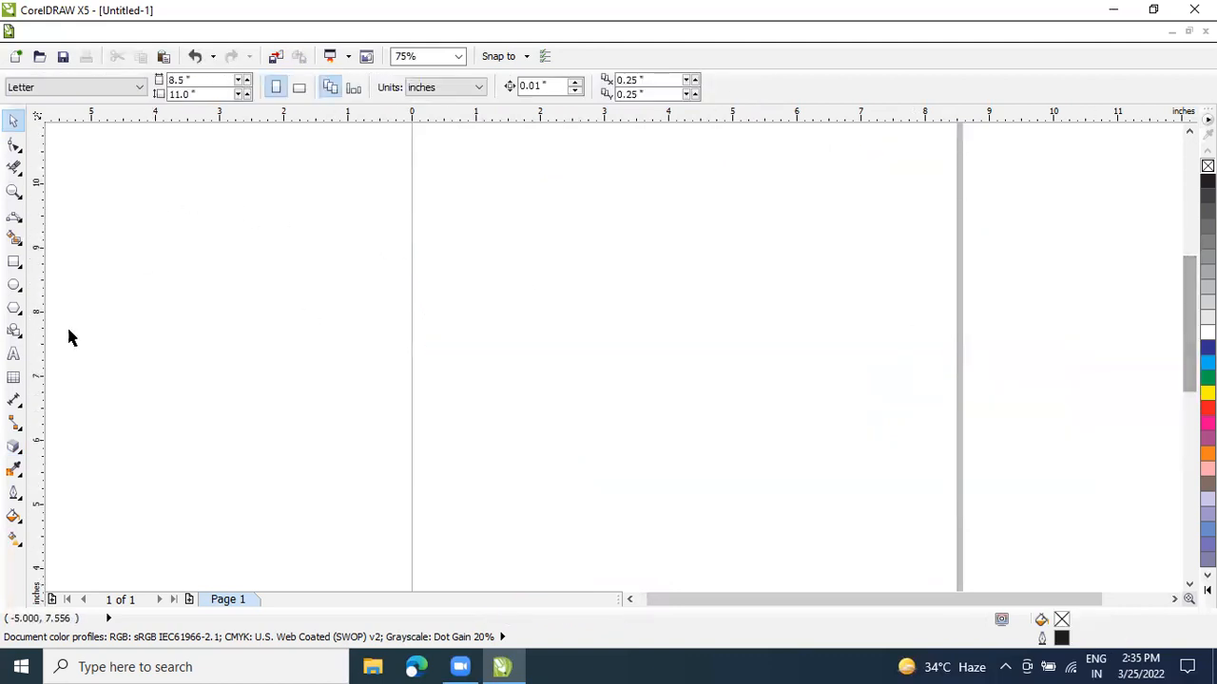
Draw an ellipse about 4.94 in wide and 4.63 in high, and place an overlapping duplicate up and to the right of it
click(14, 285)
drag(531, 178, 851, 479)
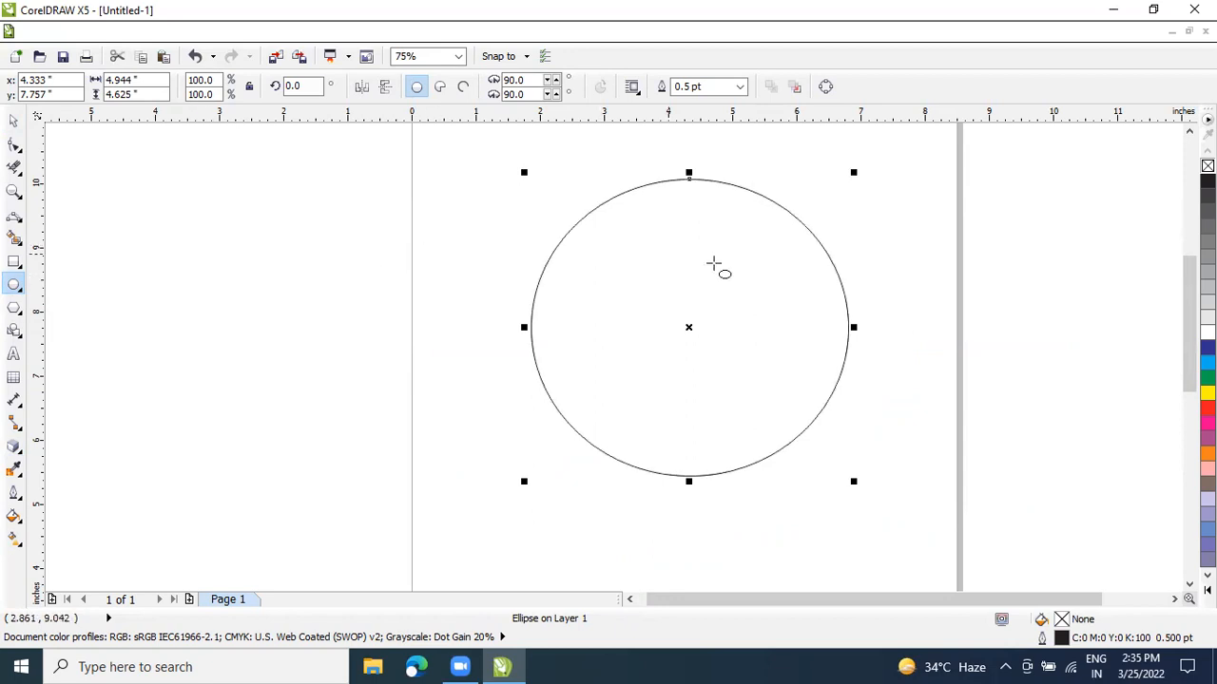
click(13, 120)
drag(743, 337, 859, 289)
drag(712, 297, 725, 285)
click(601, 341)
drag(599, 335, 597, 338)
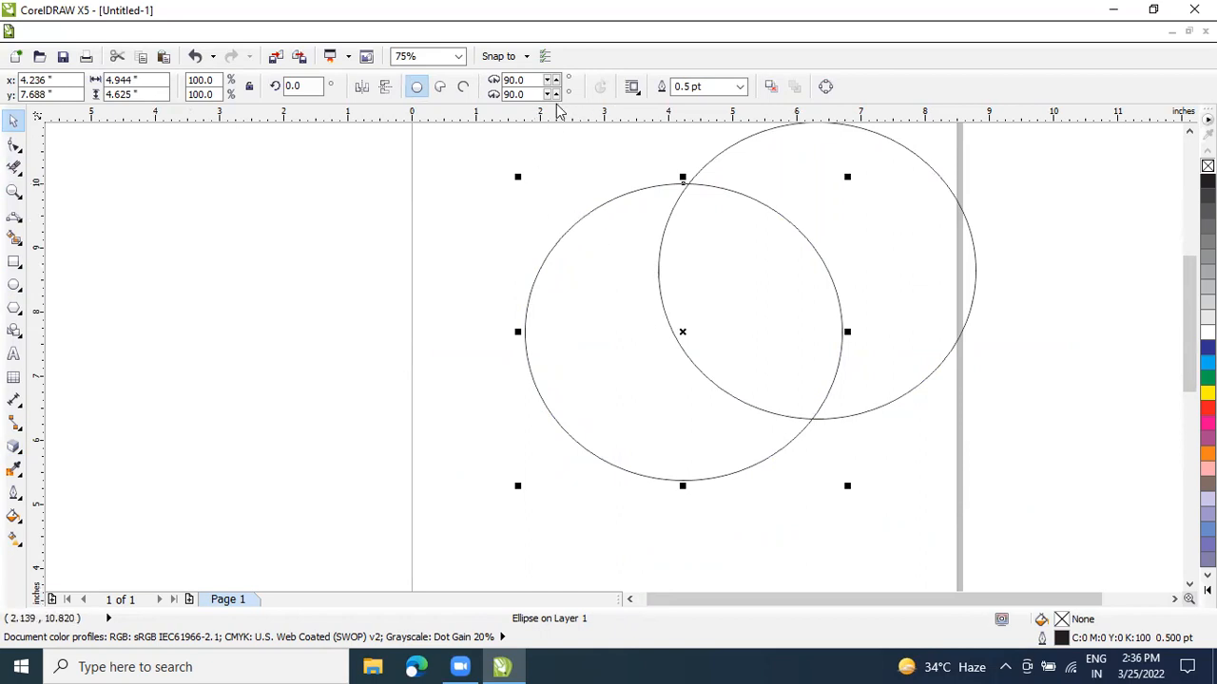
Convert the lower-left ellipse to an open arc and set its starting angle to 88°
click(463, 86)
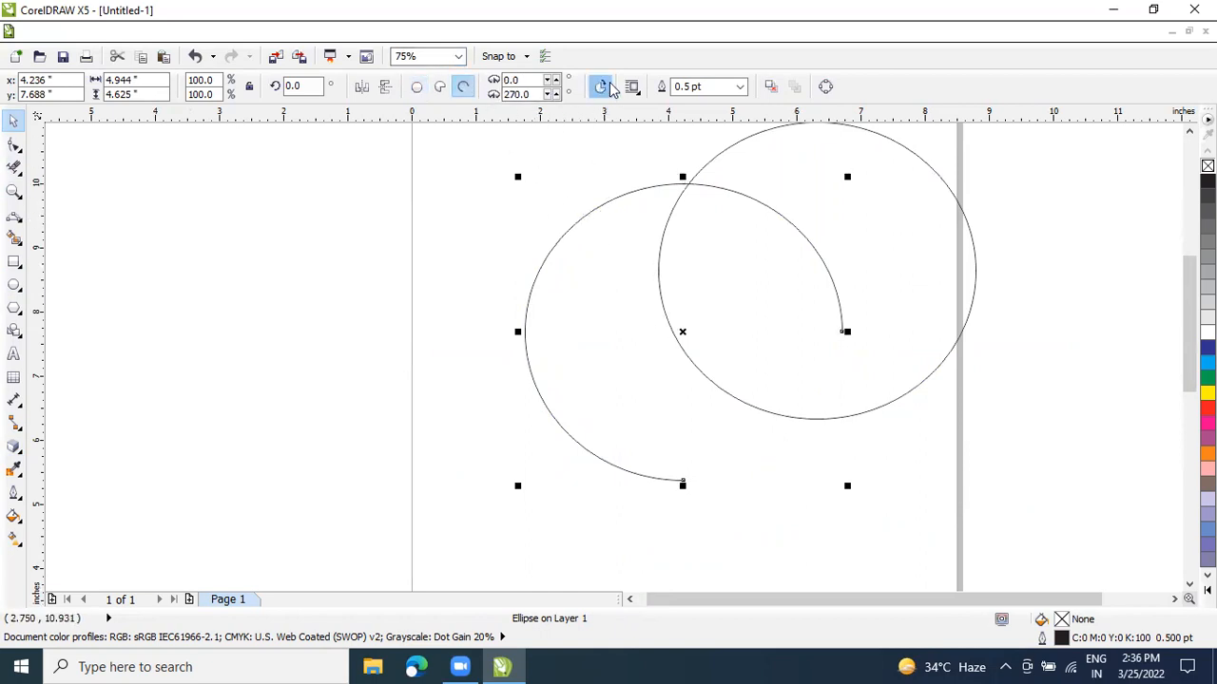
click(557, 81)
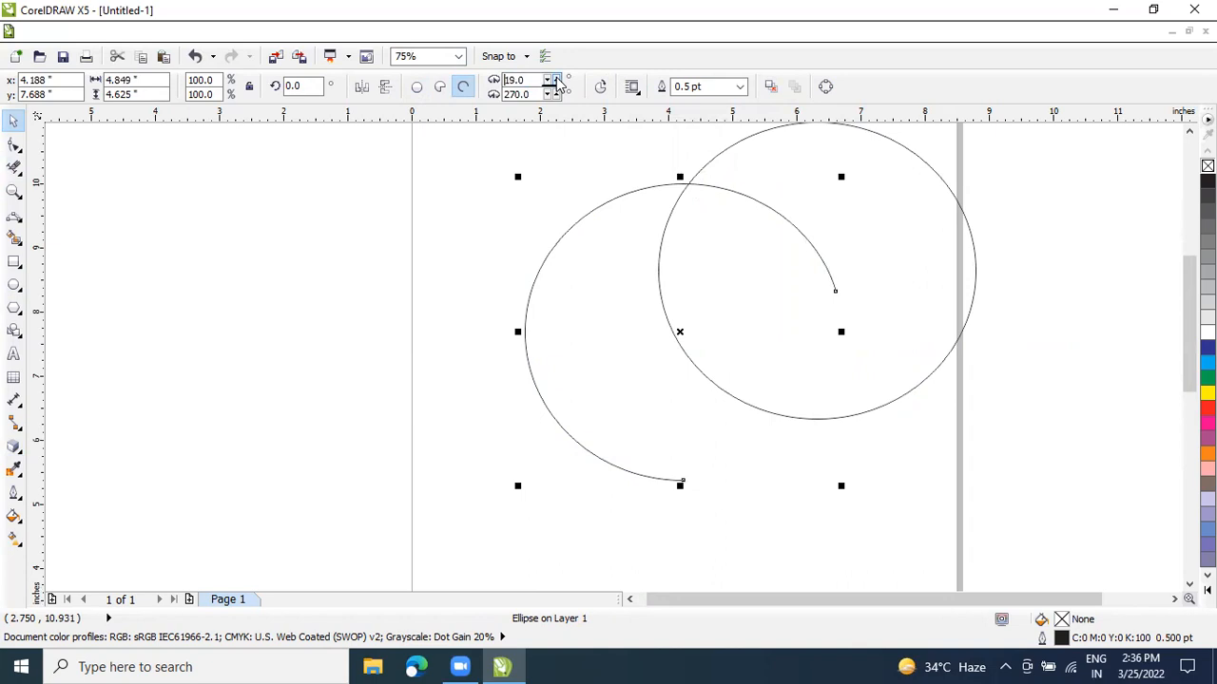
click(557, 80)
click(557, 81)
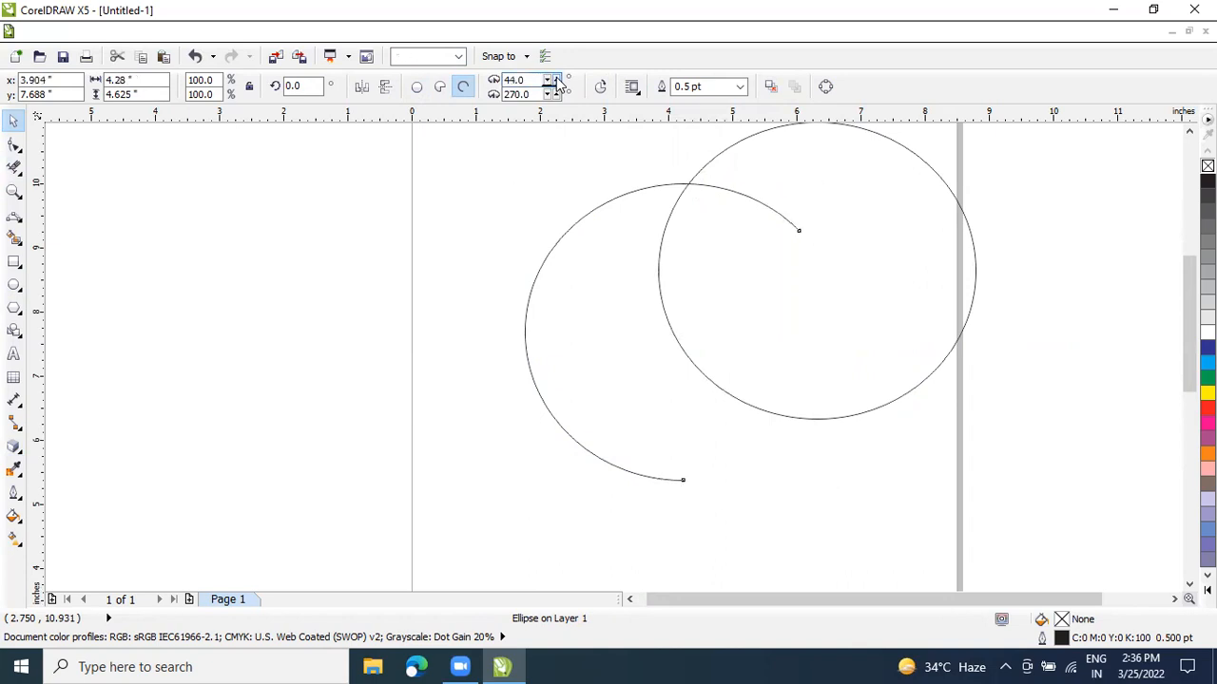
click(557, 80)
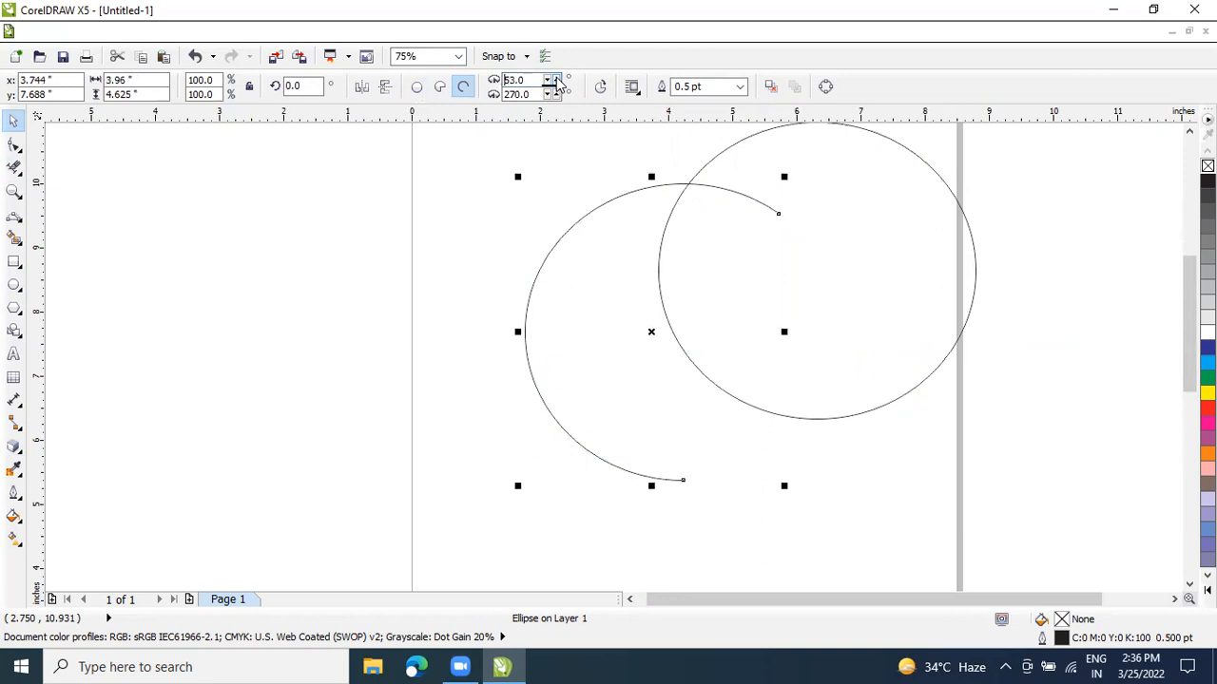
click(557, 81)
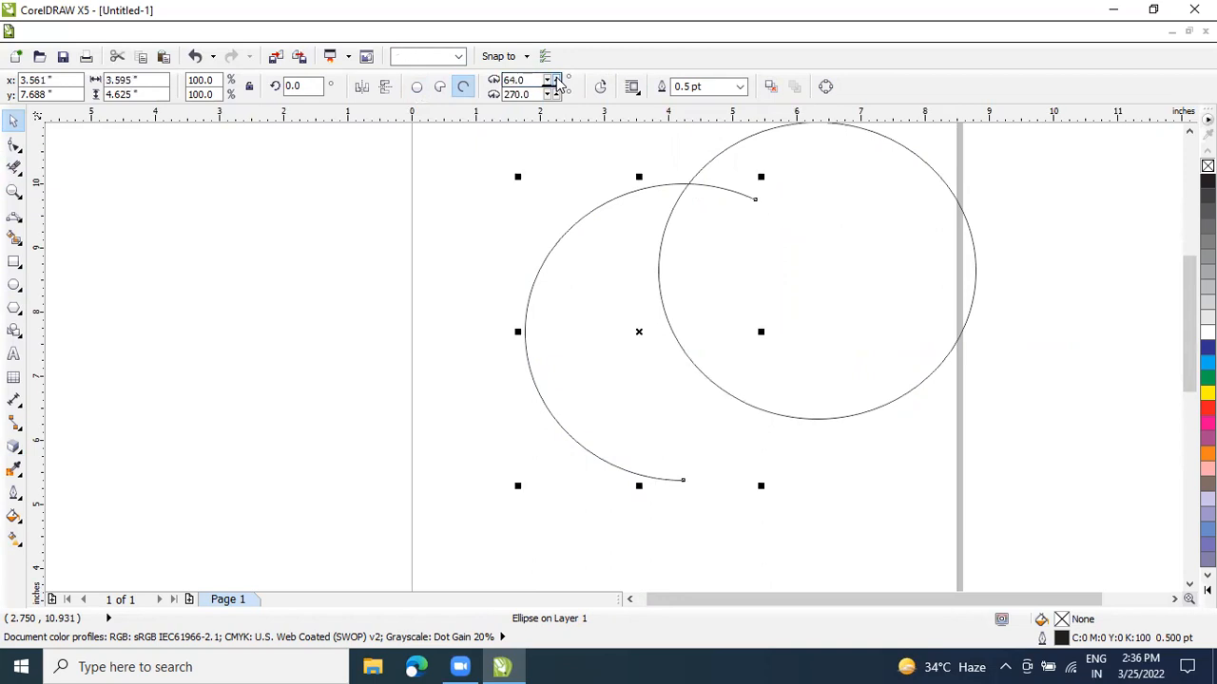
click(557, 81)
click(557, 81)
click(557, 81)
click(557, 81)
click(557, 81)
click(557, 81)
click(557, 80)
click(557, 80)
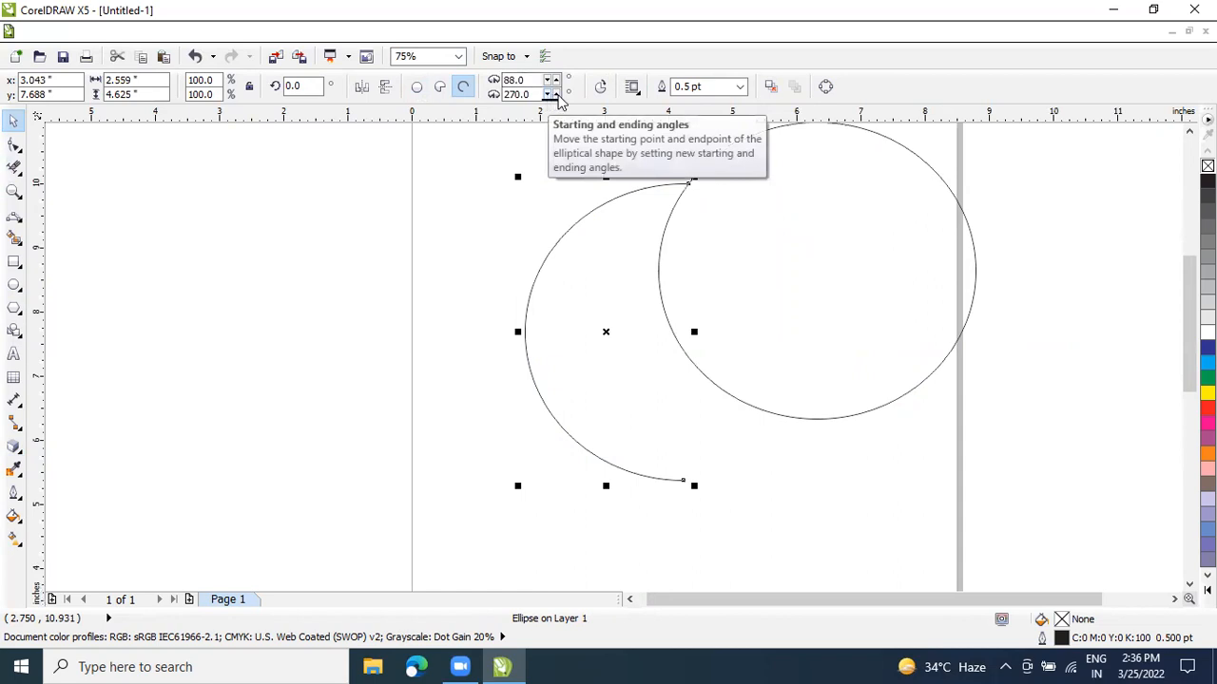
Set the lower-left arc's ending angle to 324° so it stops where it meets the other ellipse
click(558, 96)
click(558, 96)
click(558, 96)
click(558, 96)
click(558, 96)
click(558, 96)
click(558, 96)
click(558, 96)
click(558, 96)
click(557, 96)
click(557, 96)
click(558, 96)
click(558, 96)
click(558, 96)
click(557, 96)
click(558, 96)
click(558, 96)
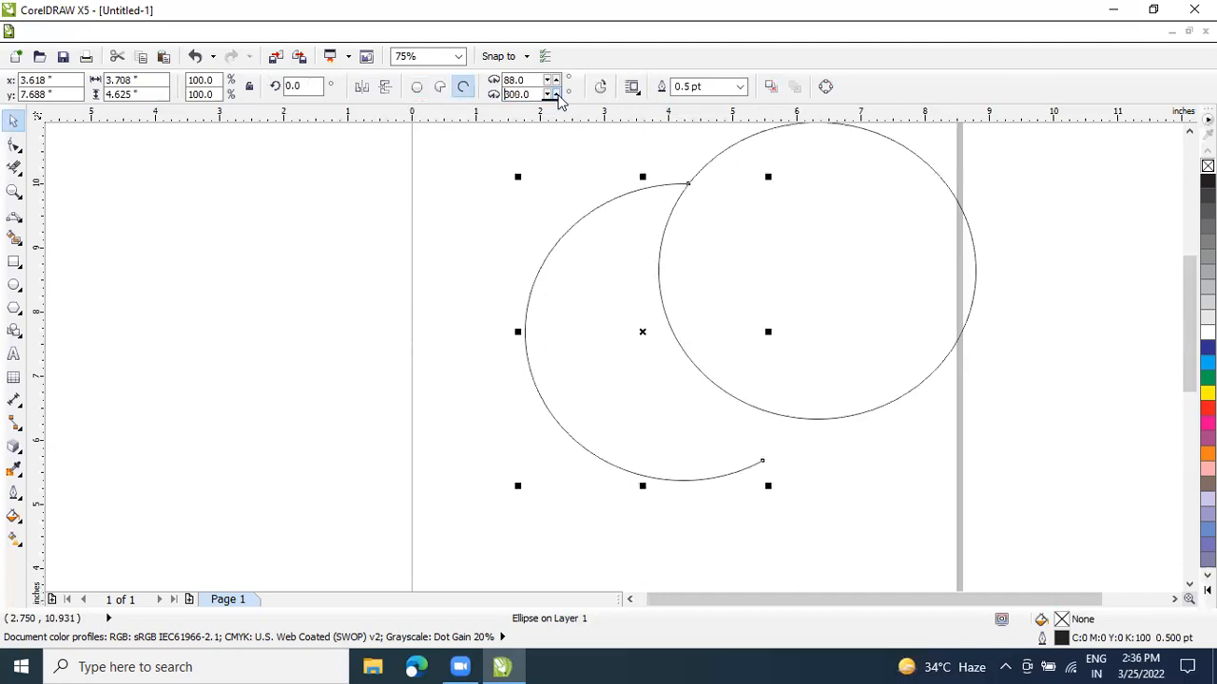
click(558, 96)
click(558, 96)
click(558, 96)
click(558, 96)
click(558, 96)
click(558, 96)
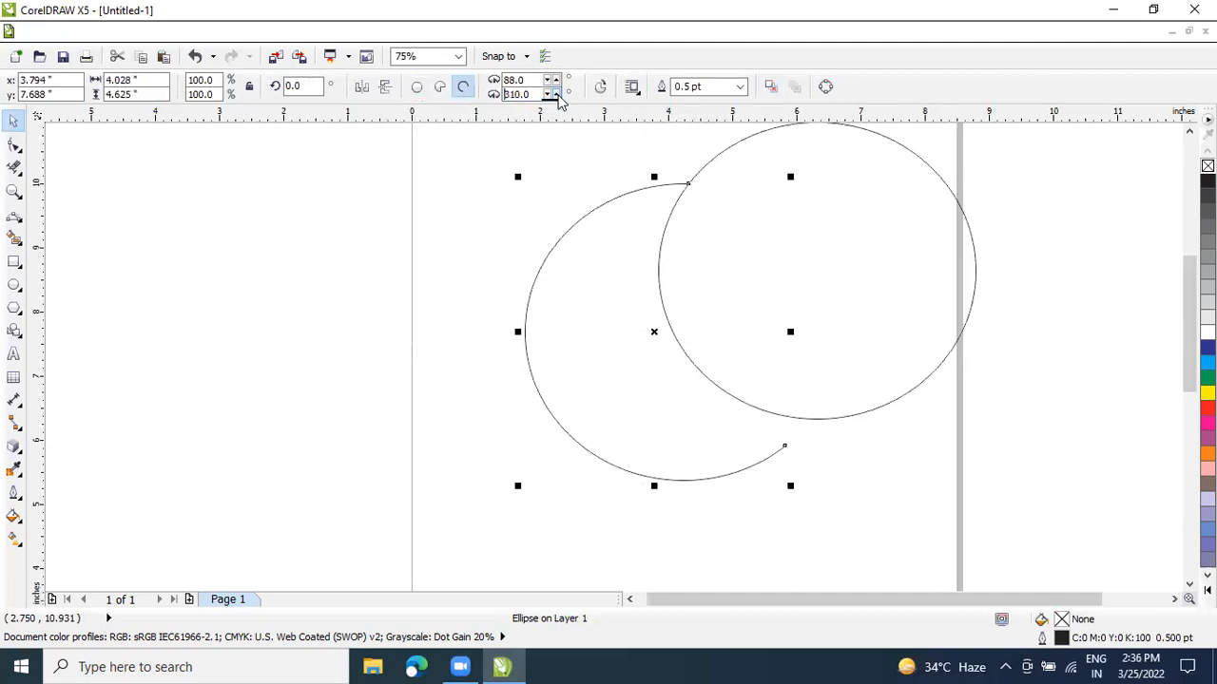
click(558, 96)
click(558, 96)
click(558, 96)
click(557, 96)
click(558, 96)
click(558, 96)
click(558, 96)
click(558, 96)
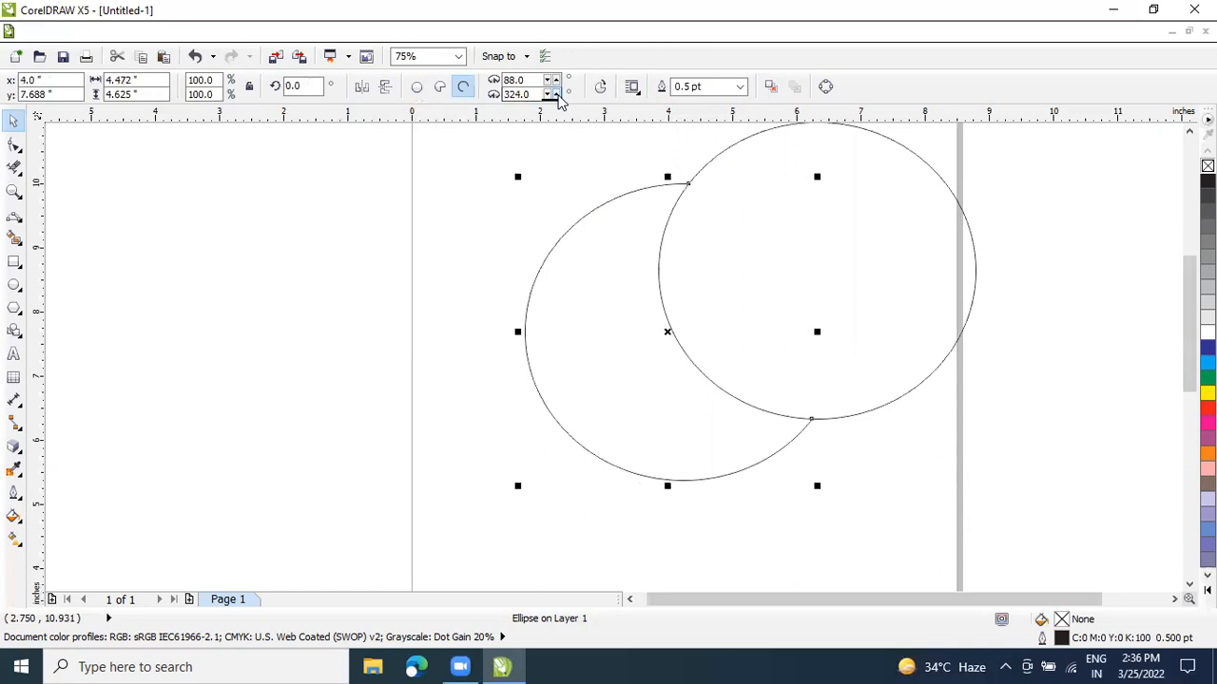
Convert the upper-right ellipse to an open arc with a starting angle of 144° to form the crescent's inner edge
click(758, 132)
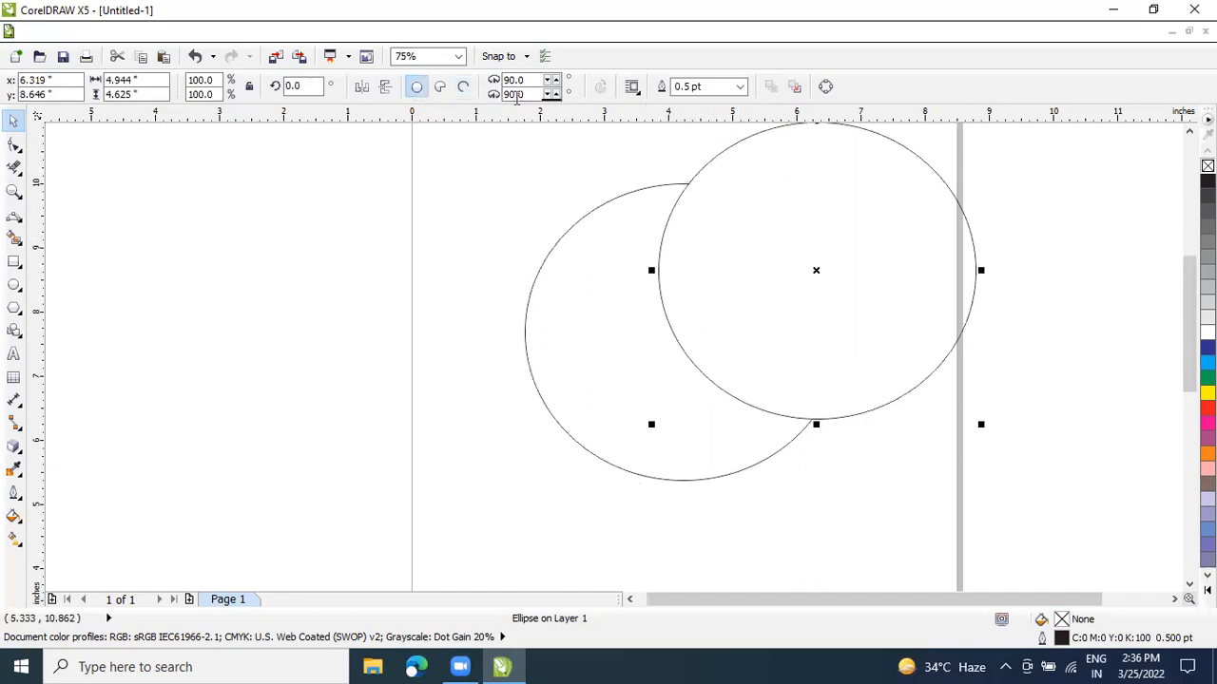
click(462, 87)
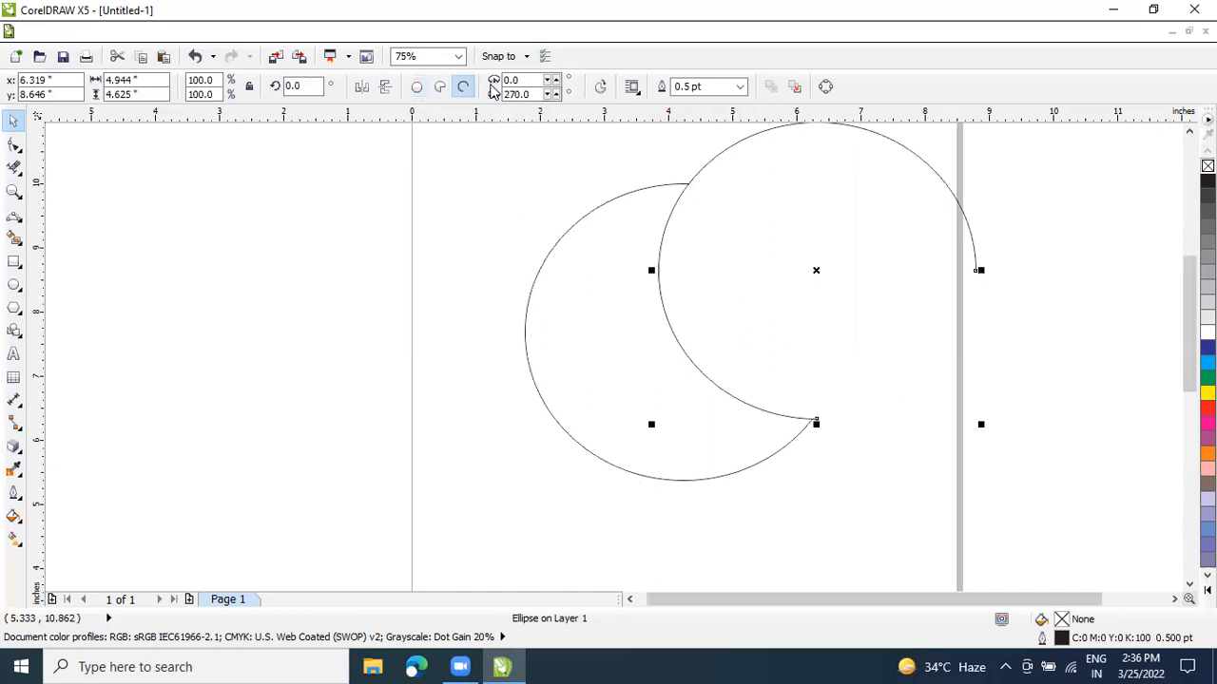
click(551, 80)
click(550, 80)
click(556, 80)
click(556, 80)
click(556, 80)
click(556, 80)
click(556, 80)
click(556, 80)
click(556, 80)
click(556, 80)
click(556, 80)
click(556, 80)
click(556, 80)
click(556, 80)
click(556, 79)
click(556, 80)
click(556, 80)
click(556, 80)
click(556, 79)
click(556, 79)
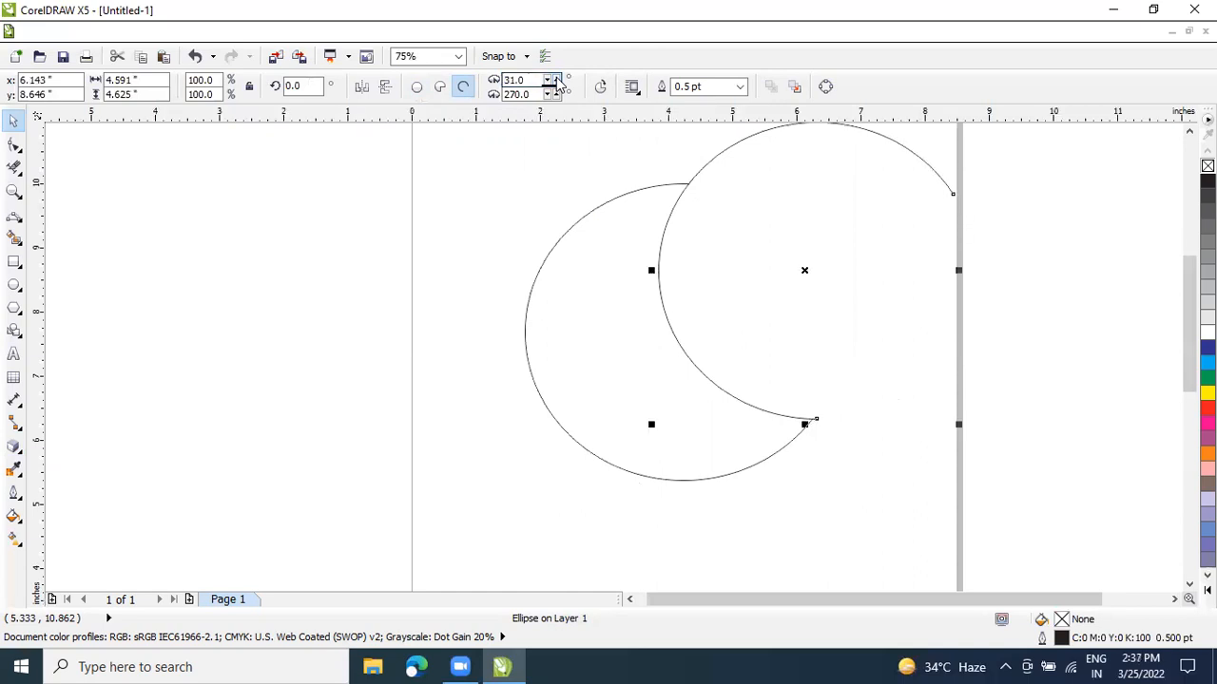
click(556, 79)
click(556, 80)
click(556, 79)
click(556, 80)
click(556, 80)
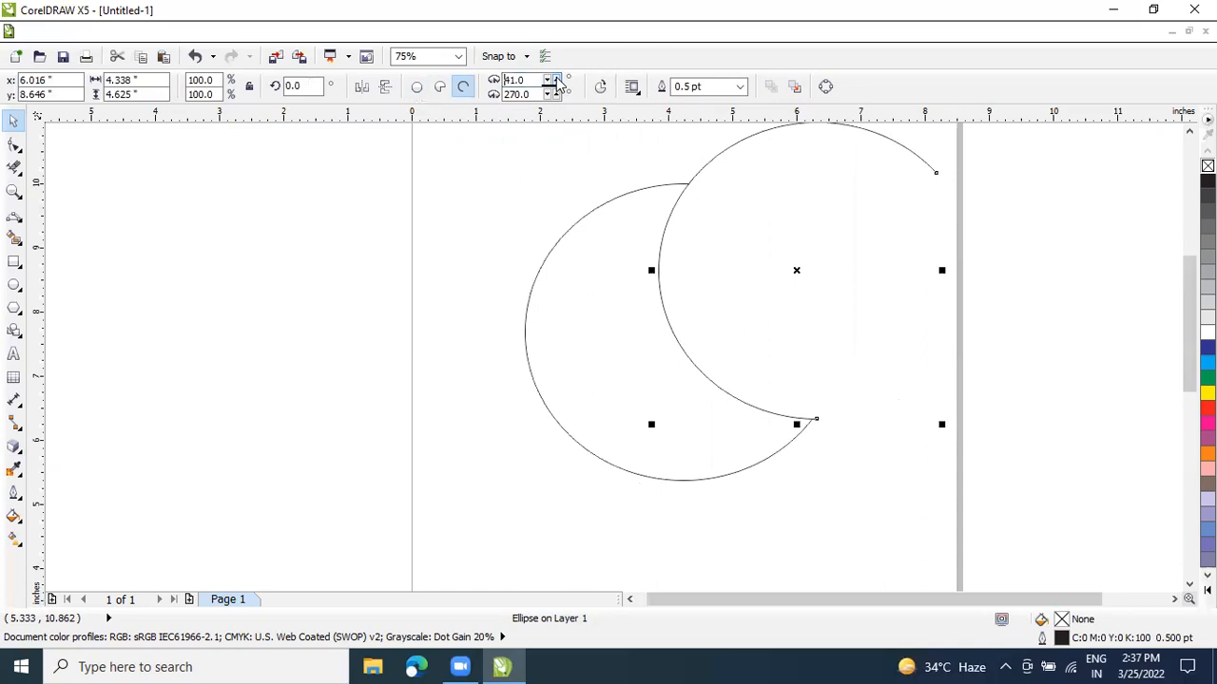
click(556, 80)
click(556, 80)
click(556, 80)
click(556, 80)
click(556, 80)
click(556, 80)
click(556, 80)
click(556, 80)
click(556, 80)
click(556, 80)
click(556, 80)
click(556, 80)
click(556, 80)
click(556, 80)
click(556, 80)
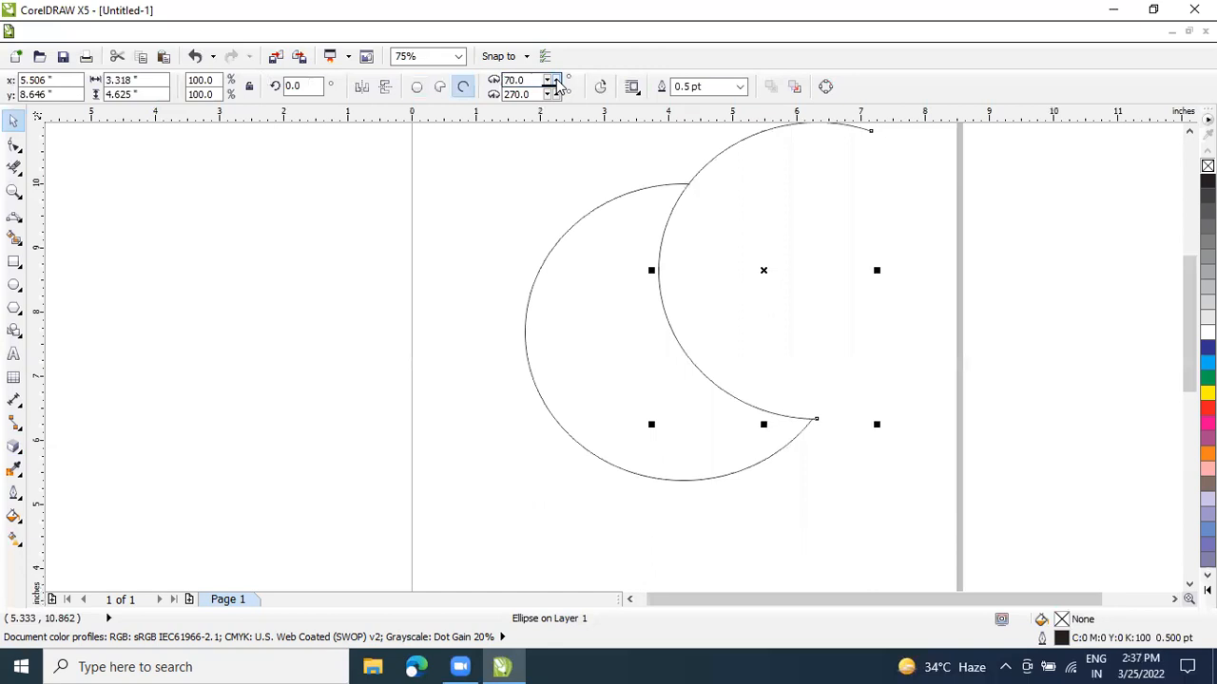
click(556, 80)
click(556, 80)
click(556, 80)
click(556, 80)
click(556, 80)
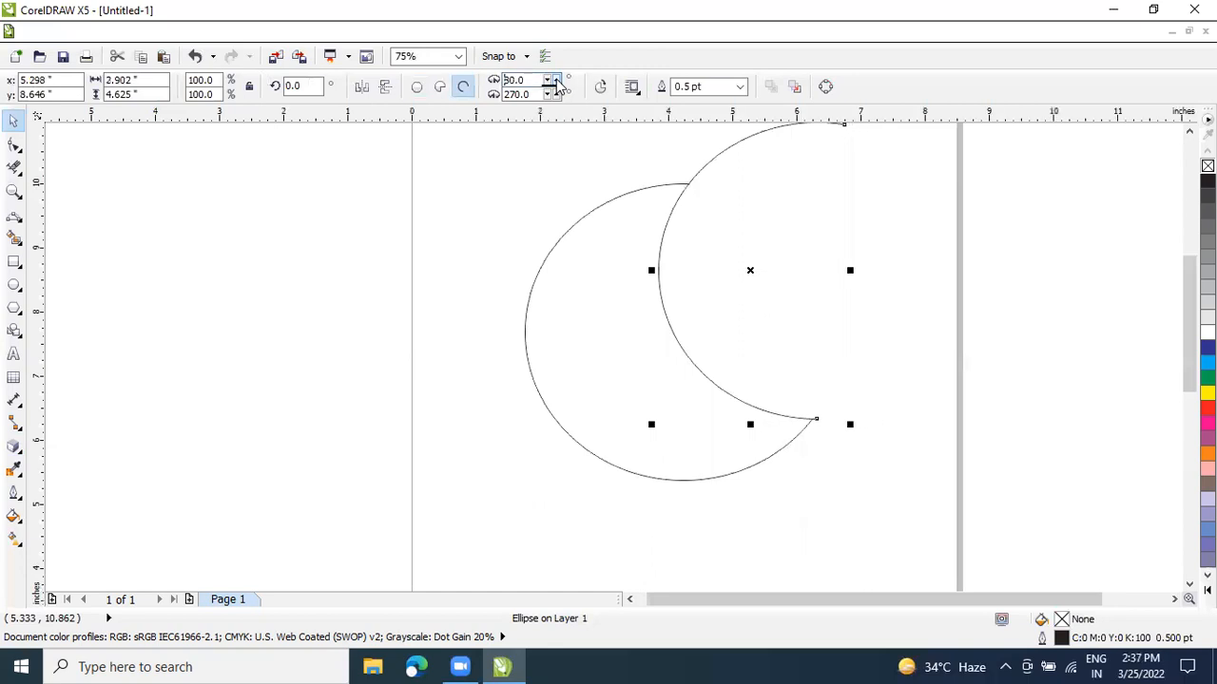
click(556, 80)
click(556, 80)
click(556, 80)
click(556, 80)
click(556, 80)
click(556, 80)
click(556, 80)
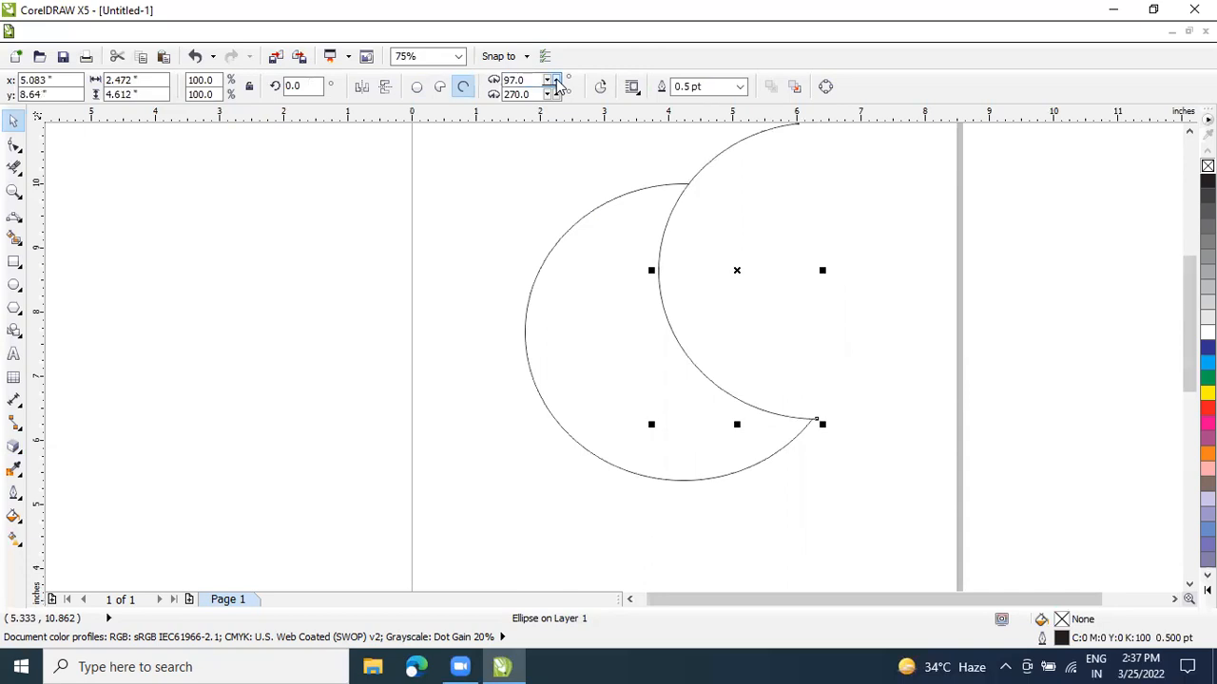
click(556, 79)
click(556, 80)
click(556, 80)
click(556, 80)
click(556, 79)
click(556, 80)
click(556, 80)
click(556, 80)
click(556, 80)
click(556, 80)
click(556, 80)
click(556, 80)
click(556, 80)
click(556, 80)
click(556, 80)
click(556, 79)
click(556, 79)
click(556, 80)
click(556, 80)
click(556, 80)
click(556, 80)
click(556, 80)
click(556, 80)
click(556, 80)
click(556, 80)
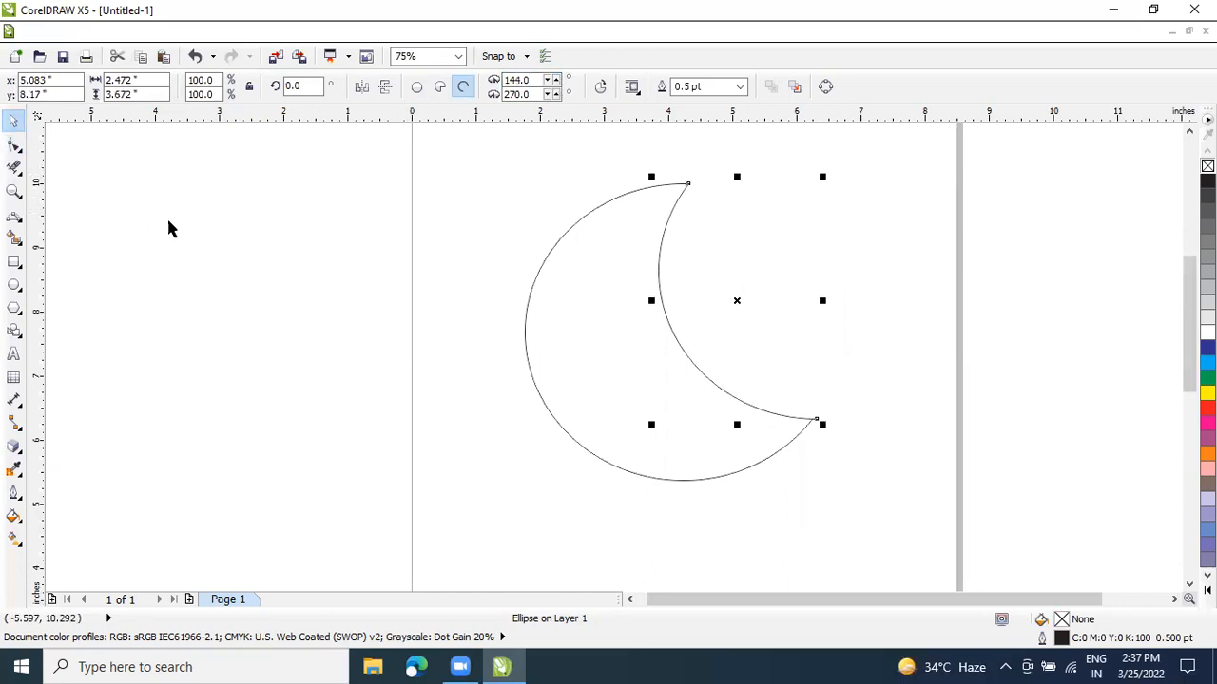
Nudge the crescent's outer arc to the left, to about x 3.8 in
click(560, 429)
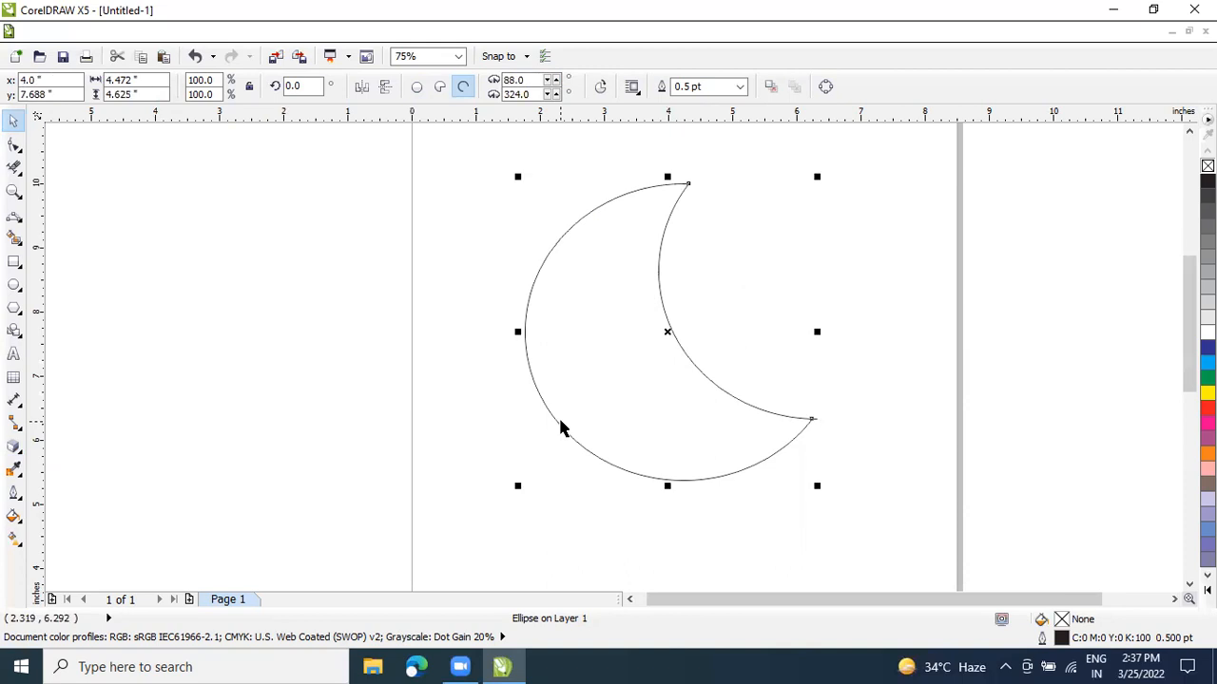
key(Left)
key(Left)
key(Left)
key(Left)
key(Left)
key(Left)
key(Left)
key(Left)
key(Left)
key(Left)
key(Left)
key(Left)
key(Left)
key(Left)
key(Left)
key(Left)
key(Left)
key(Left)
key(Left)
key(Left)
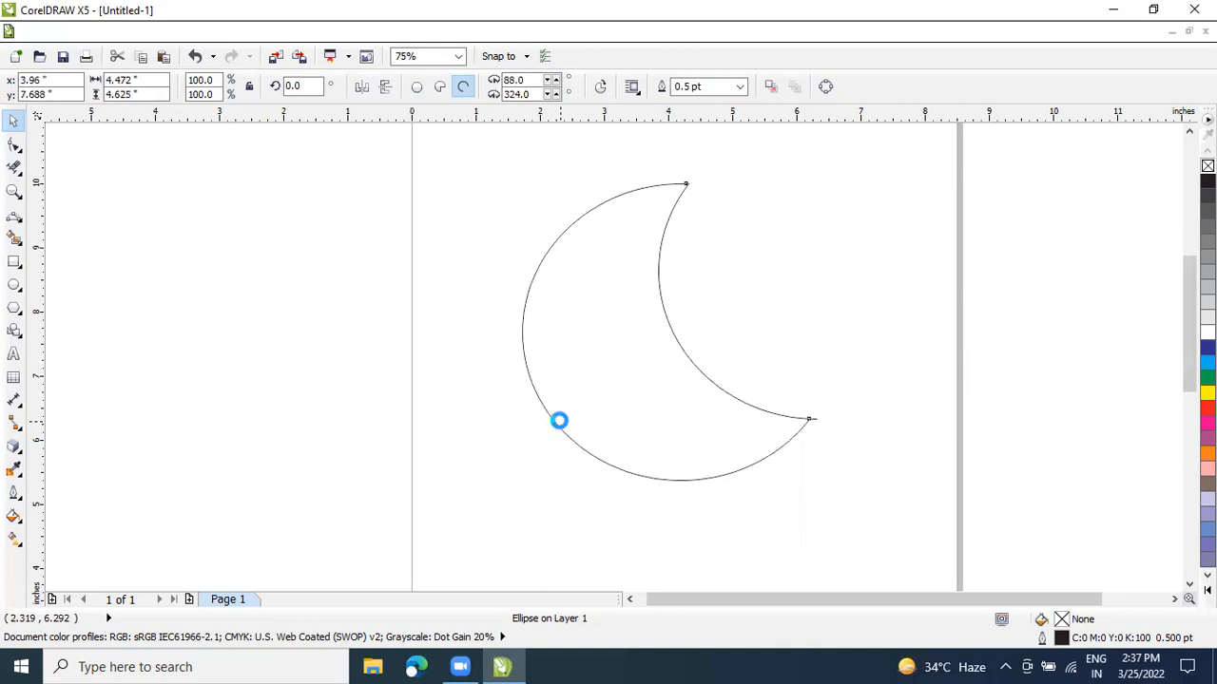
drag(559, 429, 551, 451)
drag(693, 370, 728, 376)
key(ctrl+z)
key(ctrl+z)
Nudge the crescent's outer arc back to the right, to about x 3.94 in, and deselect it
key(Right)
key(Right)
key(Right)
key(Right)
key(Right)
key(Right)
key(Right)
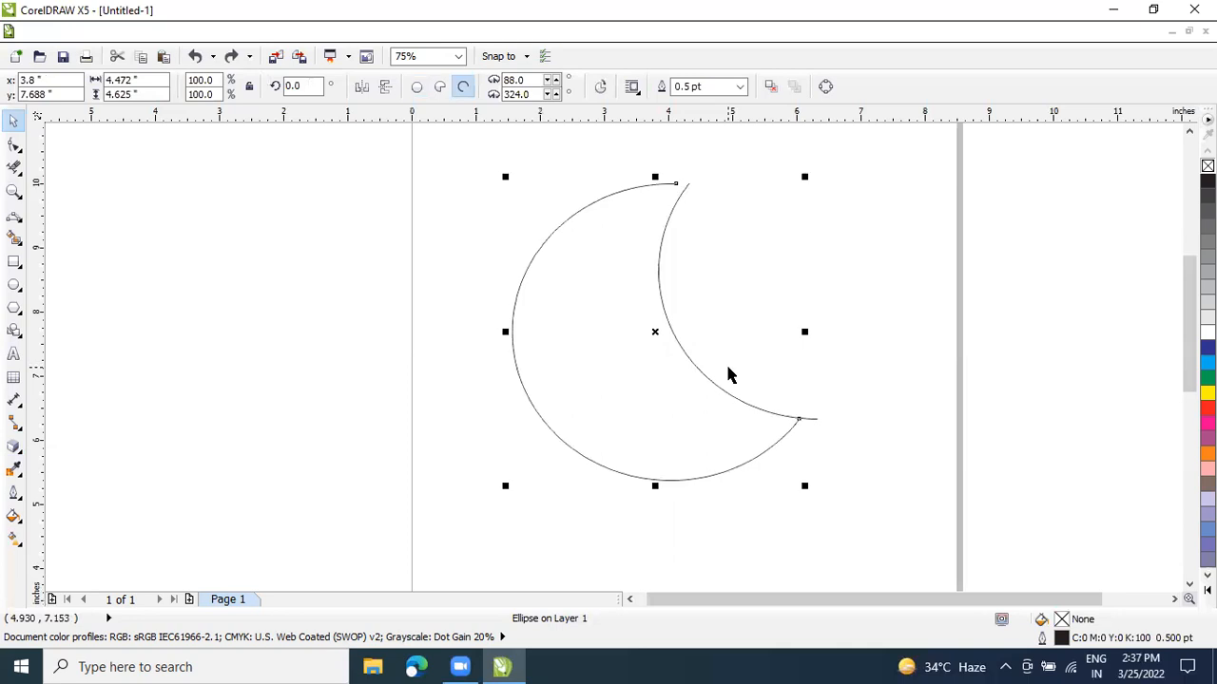
key(Right)
key(Right)
key(Right)
key(Right)
key(Right)
key(Right)
key(Right)
key(Right)
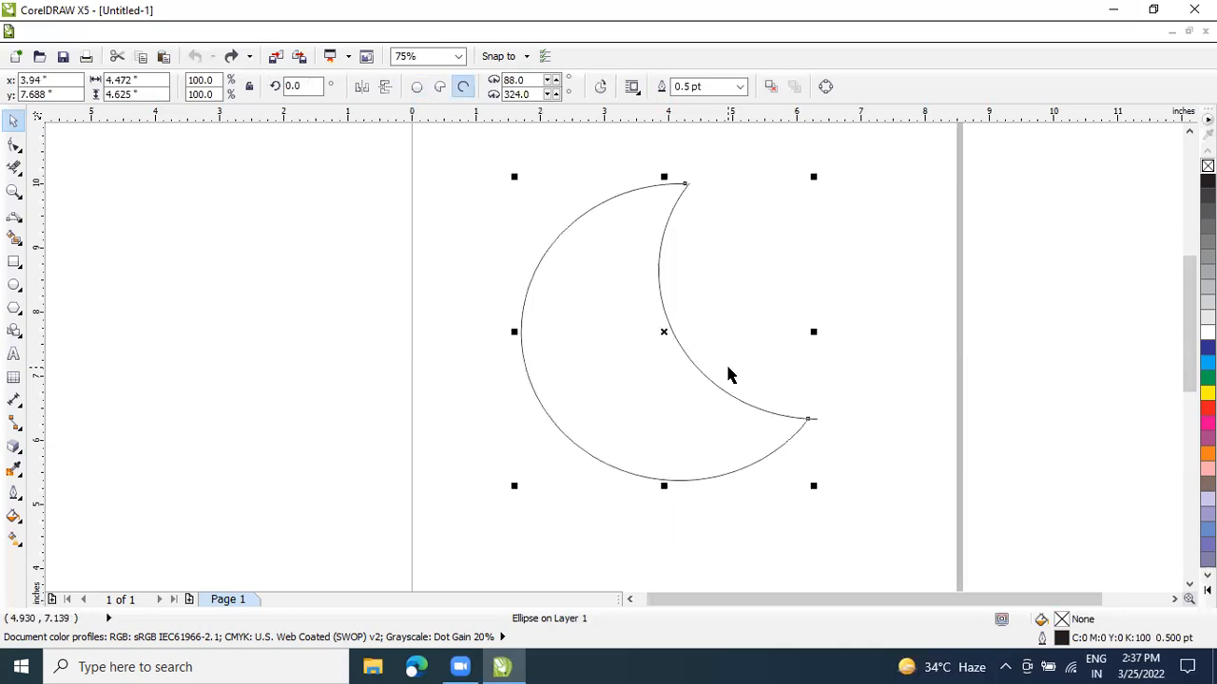
click(832, 364)
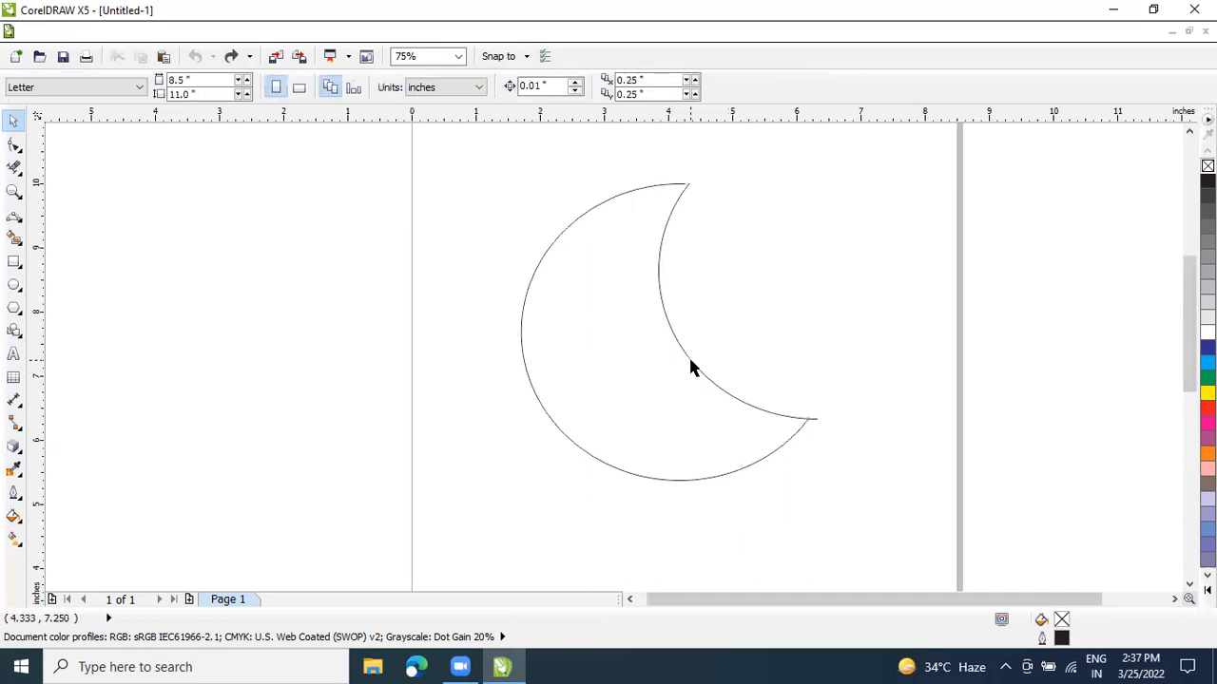
Nudge the crescent's inner arc slightly up and left, to about x 5.06 in, y 8.2 in
click(689, 360)
key(Up)
key(Up)
key(Up)
key(Left)
key(Left)
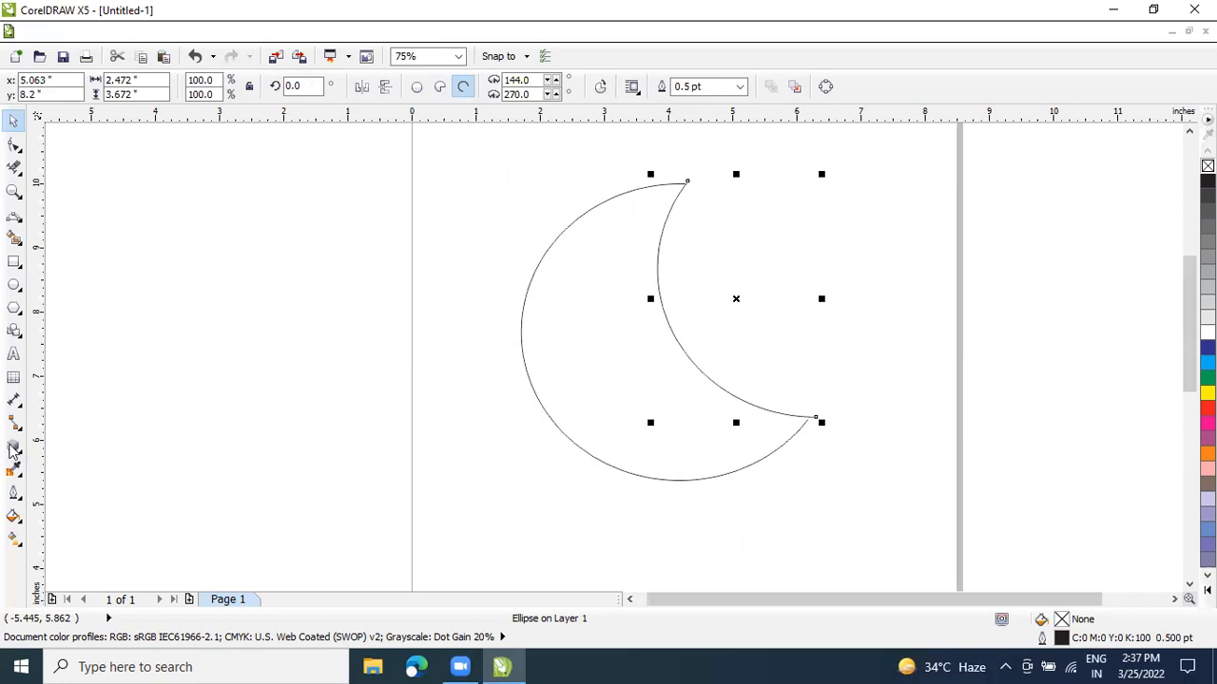
Blend the outer and inner arcs with 20 steps to fill the crescent with intermediate curves, and deselect the result
click(13, 446)
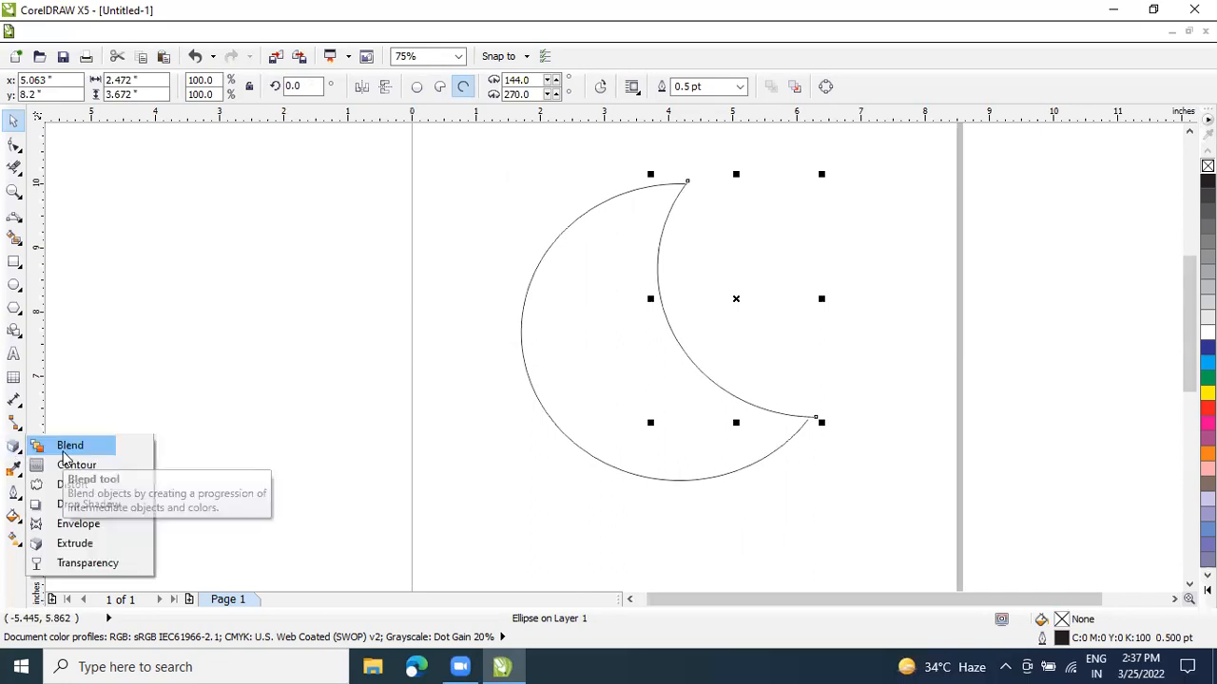
click(64, 449)
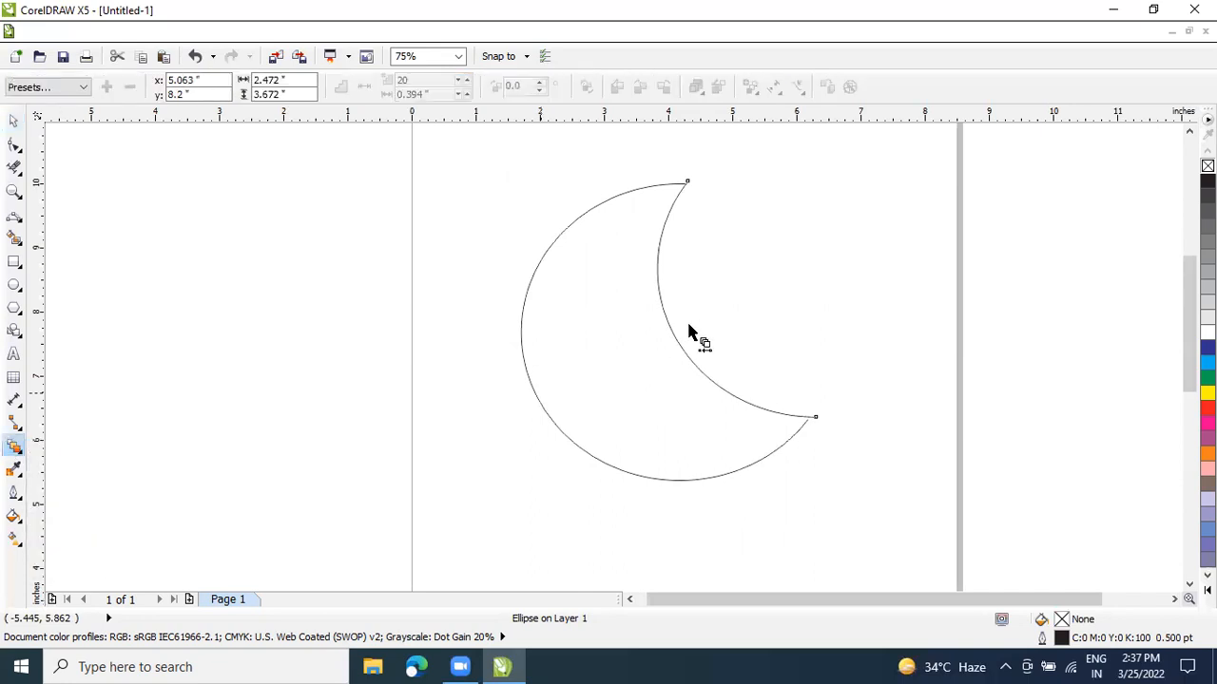
drag(691, 333, 691, 337)
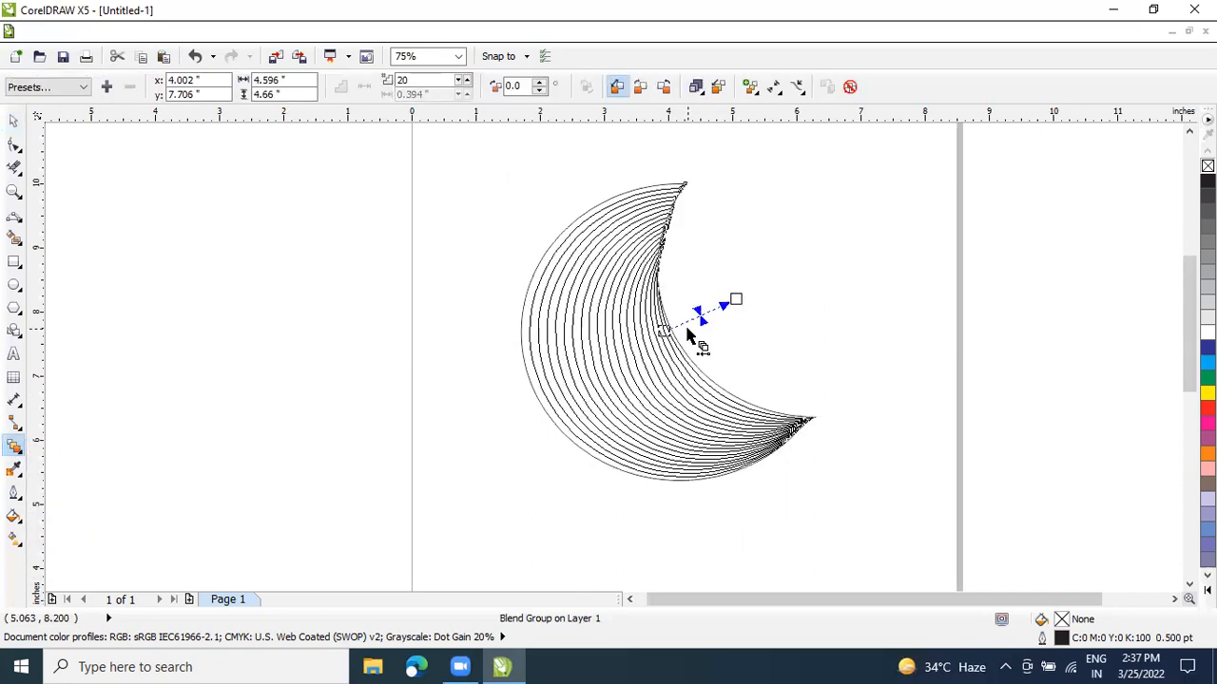
click(13, 120)
click(457, 273)
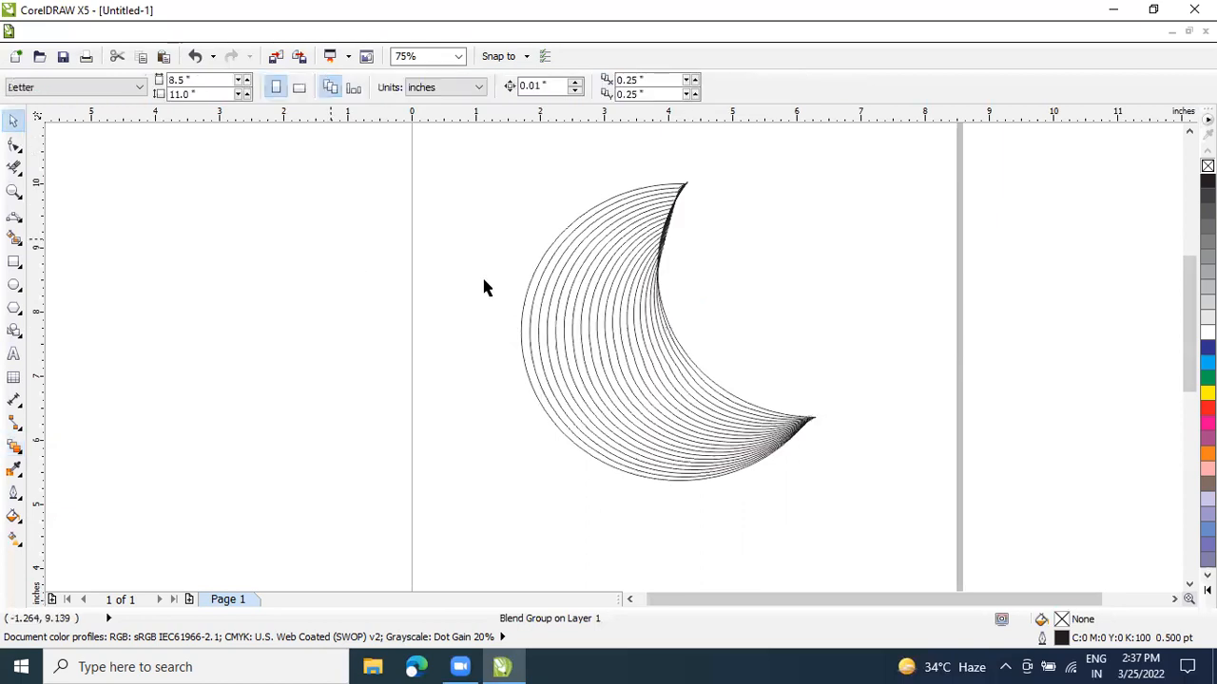
Select the blended crescent and set its blend direction angle to 35°
click(576, 284)
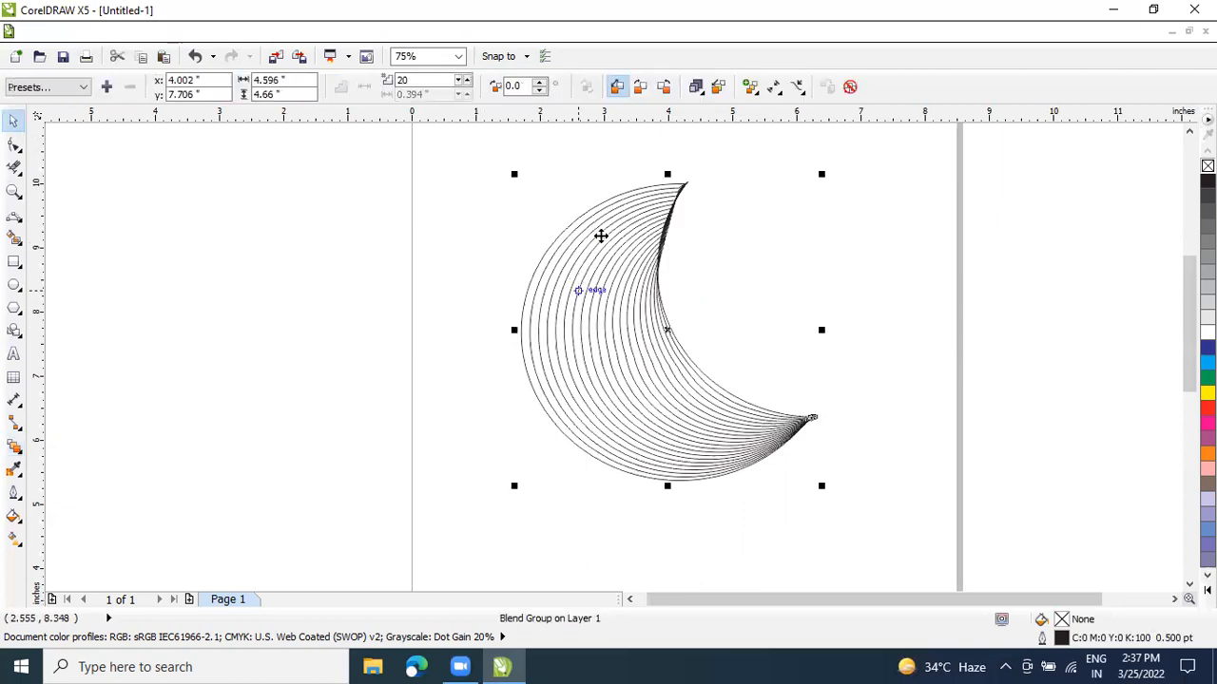
click(541, 81)
click(541, 81)
click(541, 81)
click(541, 82)
click(540, 82)
click(541, 82)
click(541, 82)
click(541, 82)
click(538, 82)
click(537, 81)
click(538, 82)
click(537, 81)
click(538, 82)
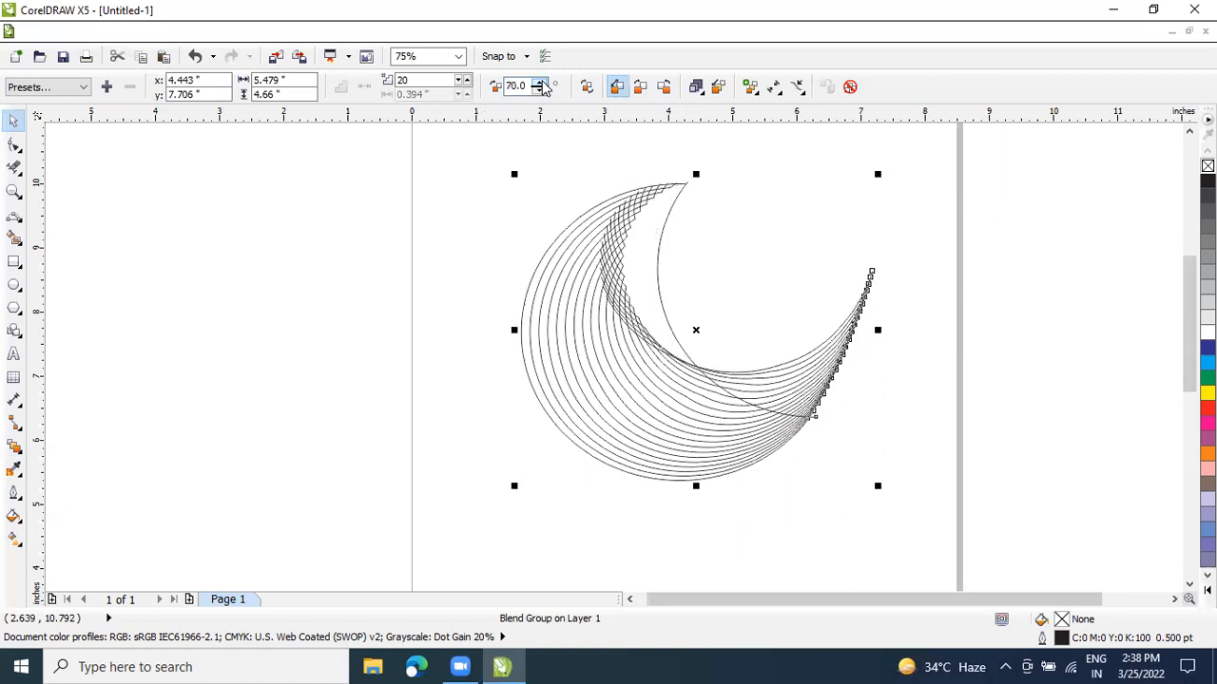
click(539, 82)
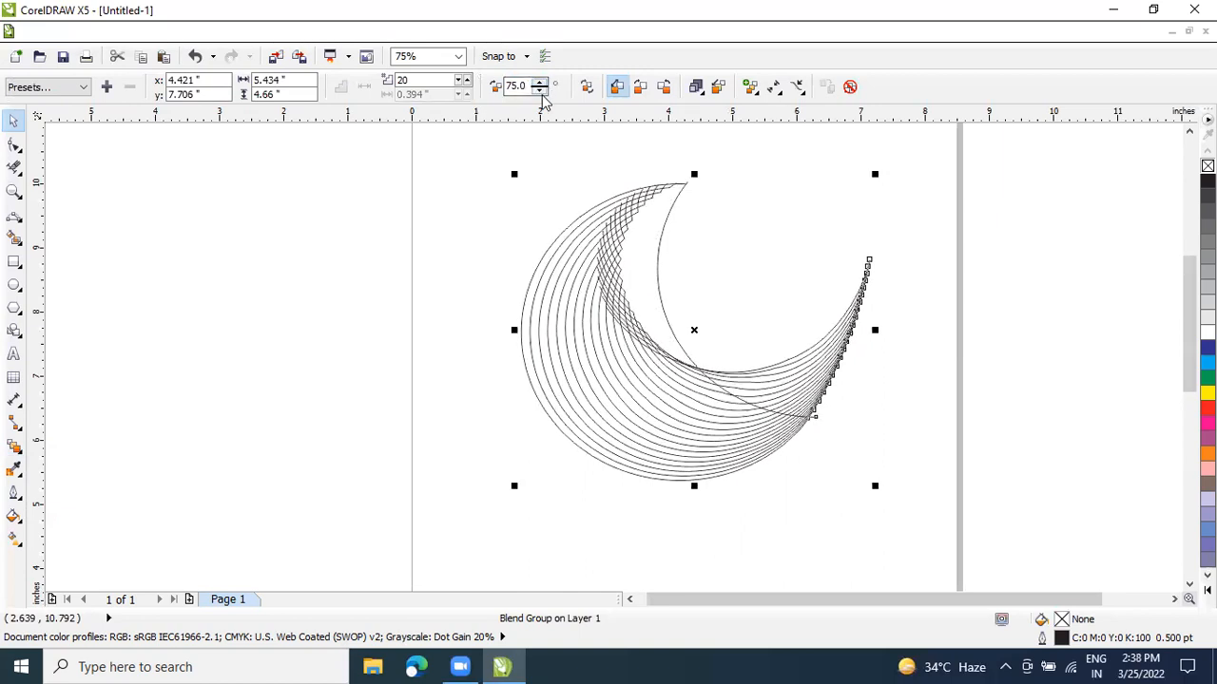
click(539, 90)
click(539, 90)
click(539, 90)
click(539, 90)
click(538, 91)
click(539, 91)
click(539, 91)
click(539, 91)
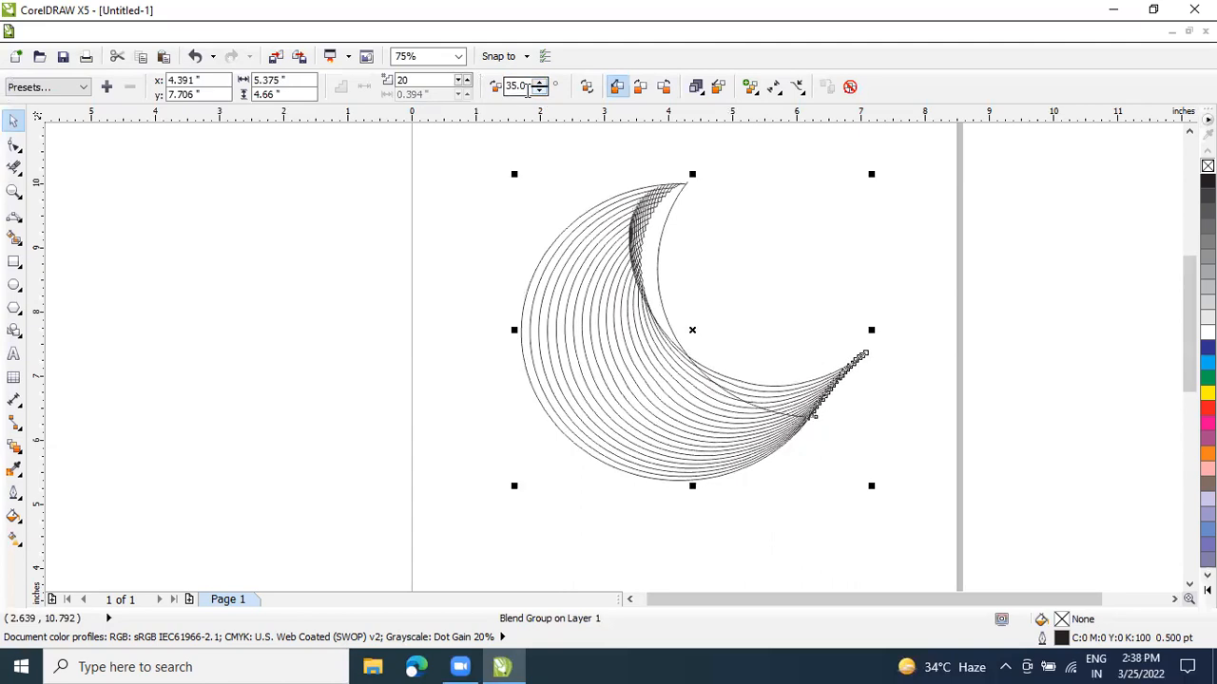
Reduce the number of steps in the crescent's blend to 5
click(459, 80)
click(459, 80)
click(459, 80)
click(459, 80)
click(459, 80)
click(459, 80)
click(459, 80)
click(459, 80)
click(459, 79)
click(459, 79)
click(460, 80)
click(460, 80)
click(460, 80)
click(460, 79)
click(460, 80)
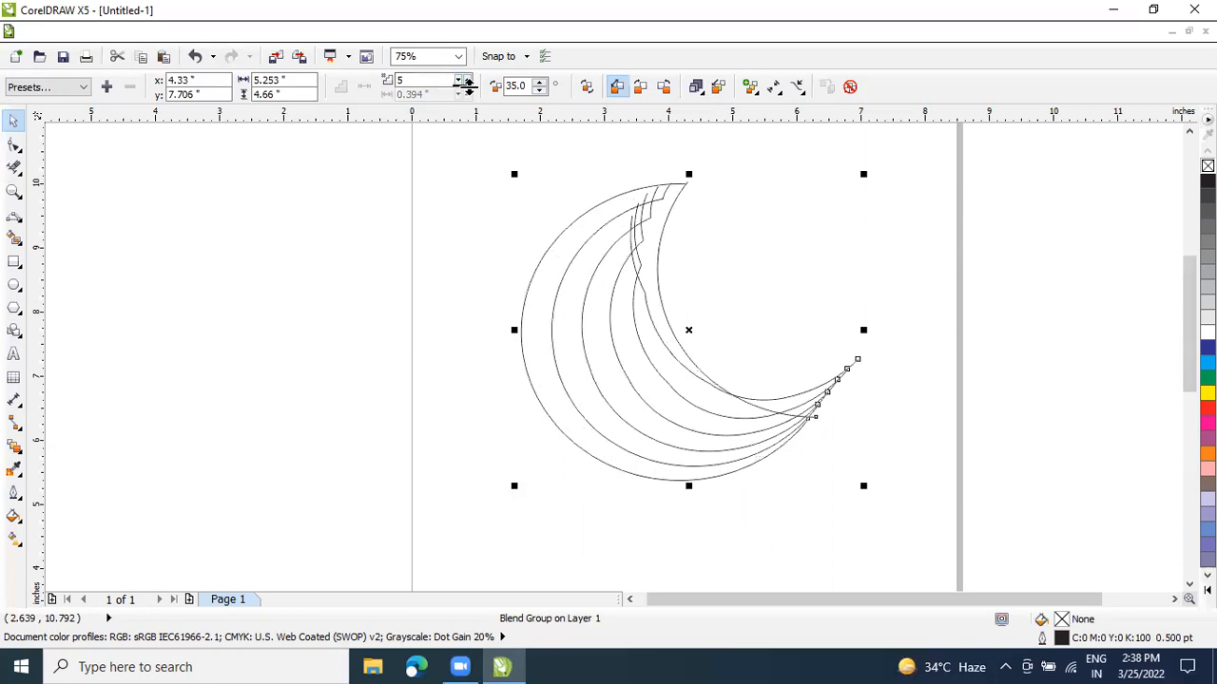
Break the crescent's blend group apart and deselect it
scroll(660, 236, up, 2)
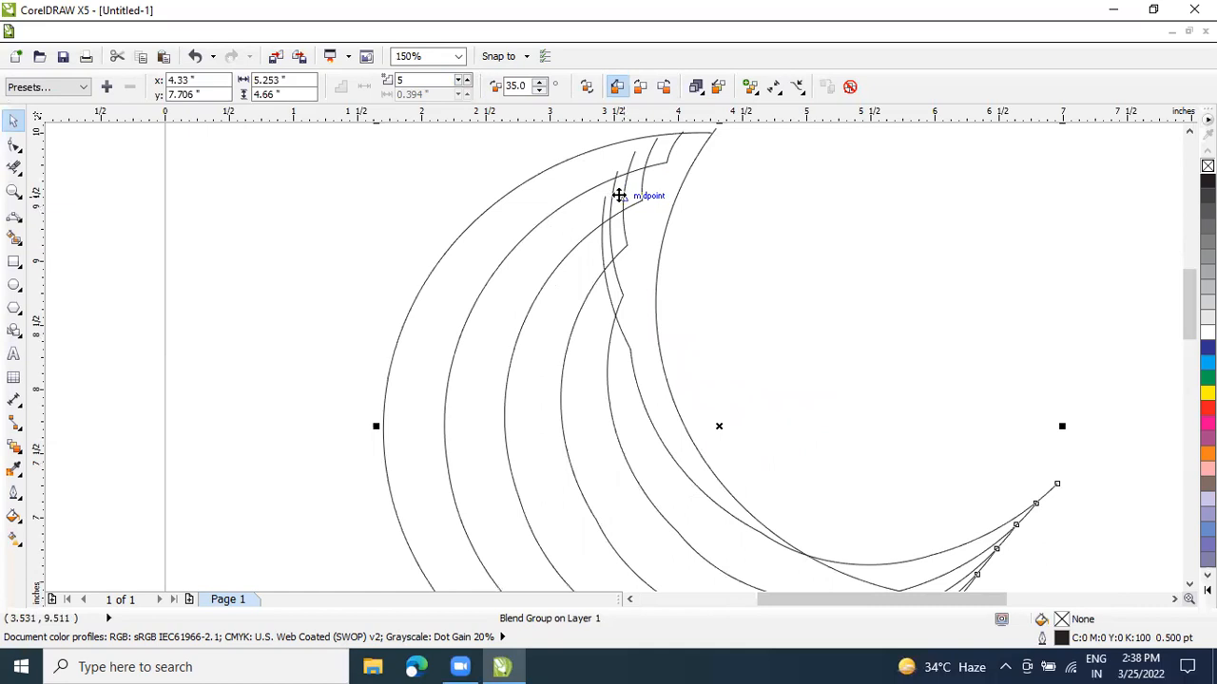
scroll(613, 222, down, 2)
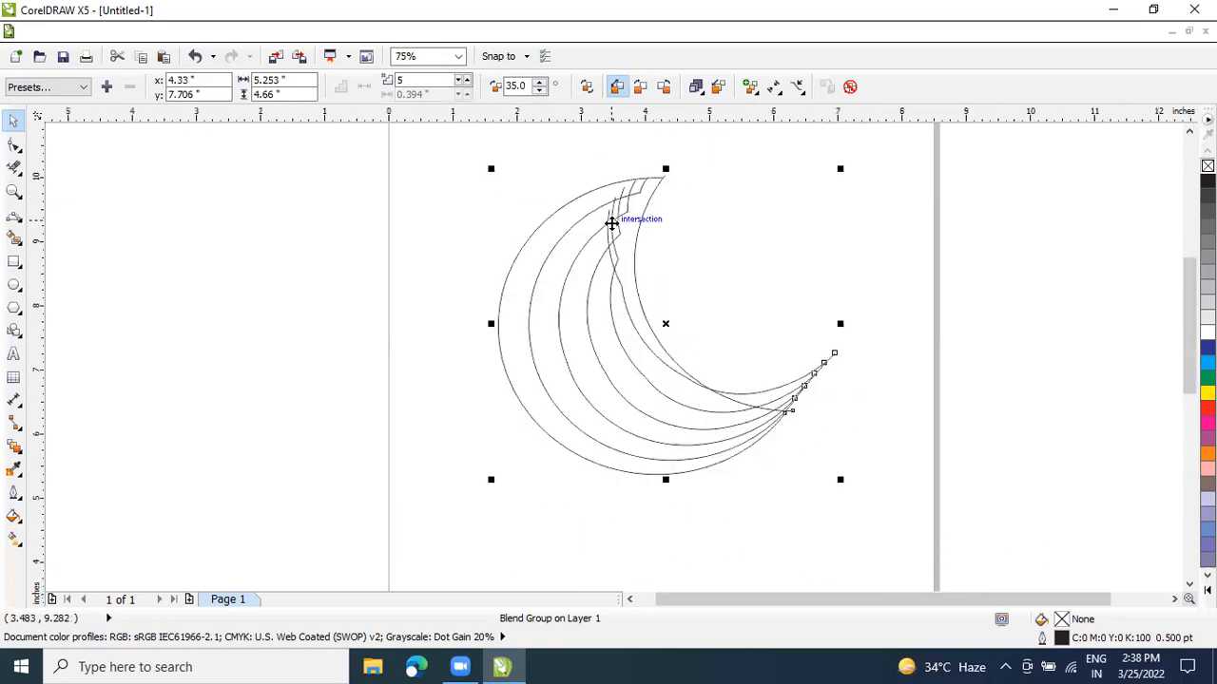
right_click(611, 222)
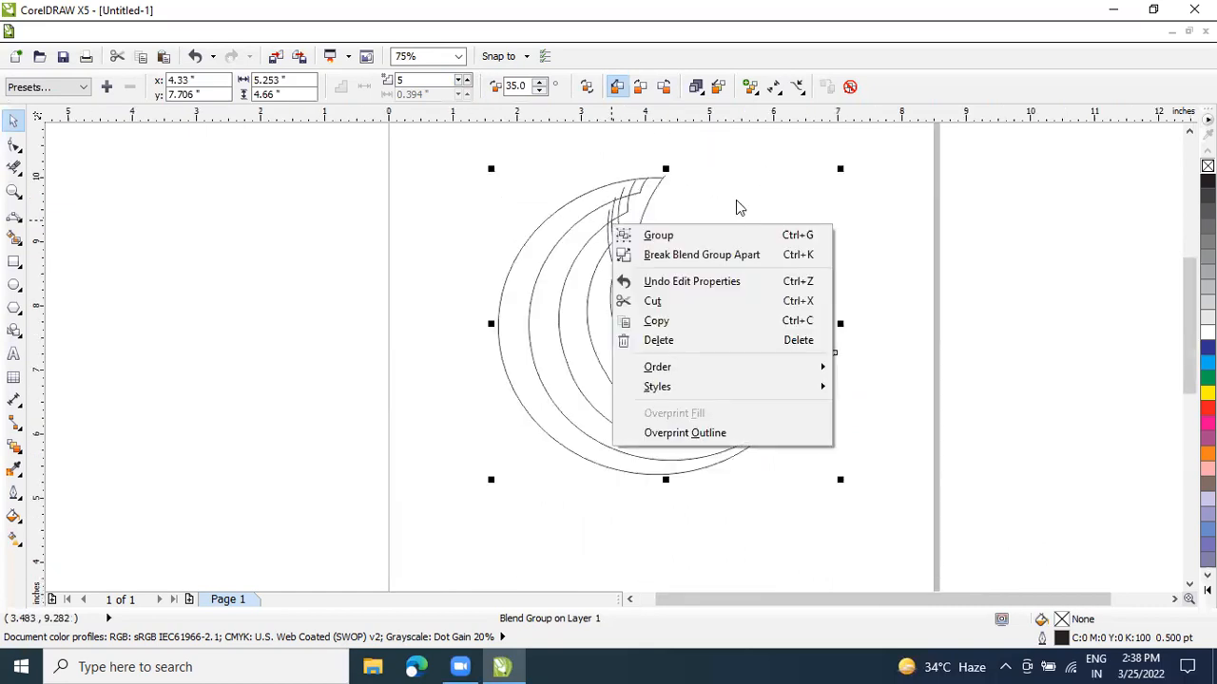
click(680, 255)
click(861, 253)
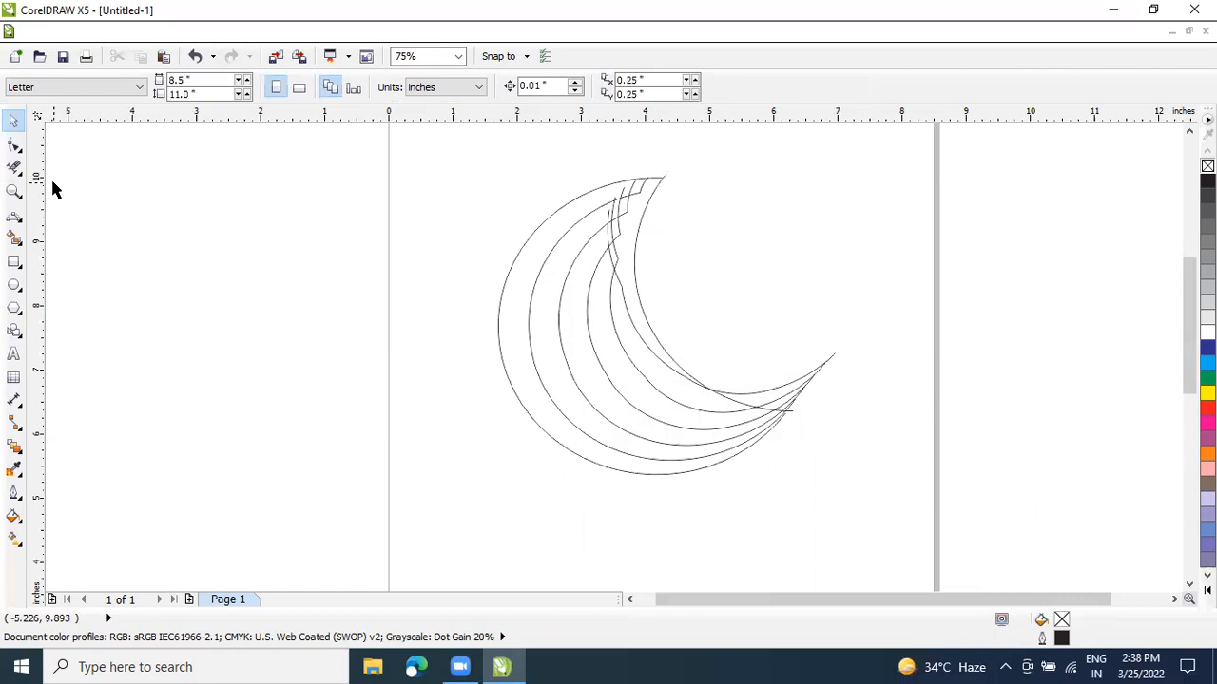
Remove the curve pieces overlapping between the two innermost blend arcs with the Virtual Segment Delete tool, undoing the mistaken deletion of the innermost curve
click(14, 167)
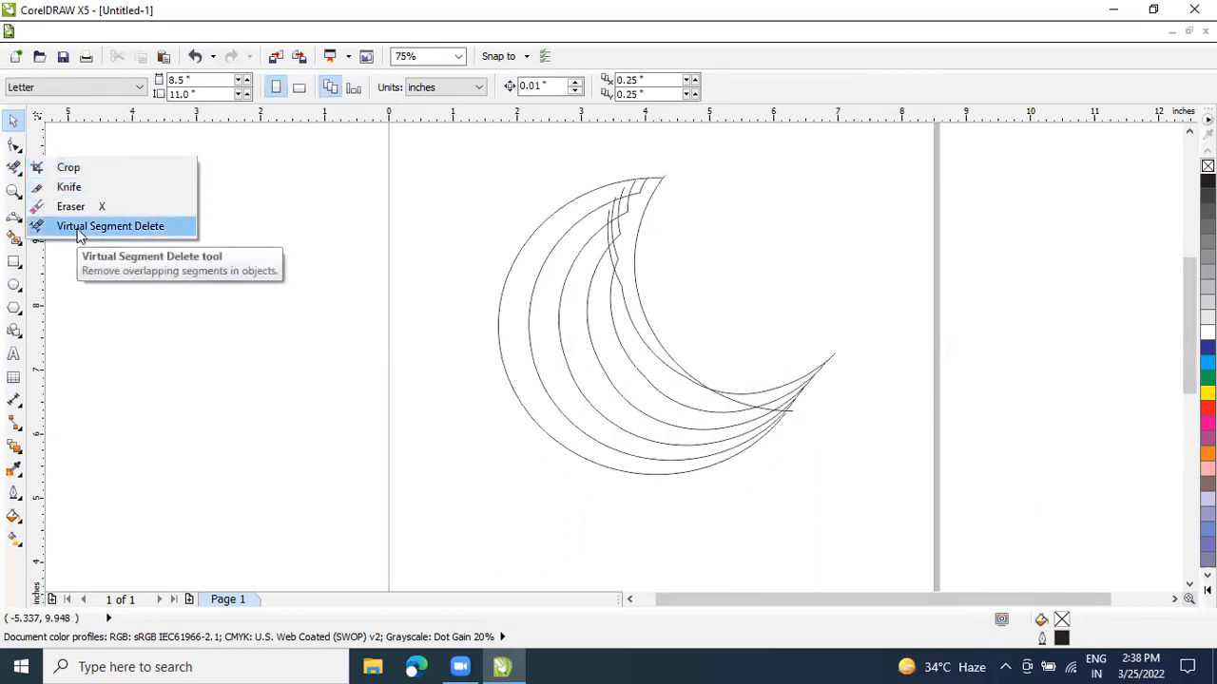
click(110, 226)
drag(635, 219, 671, 247)
scroll(662, 248, up, 2)
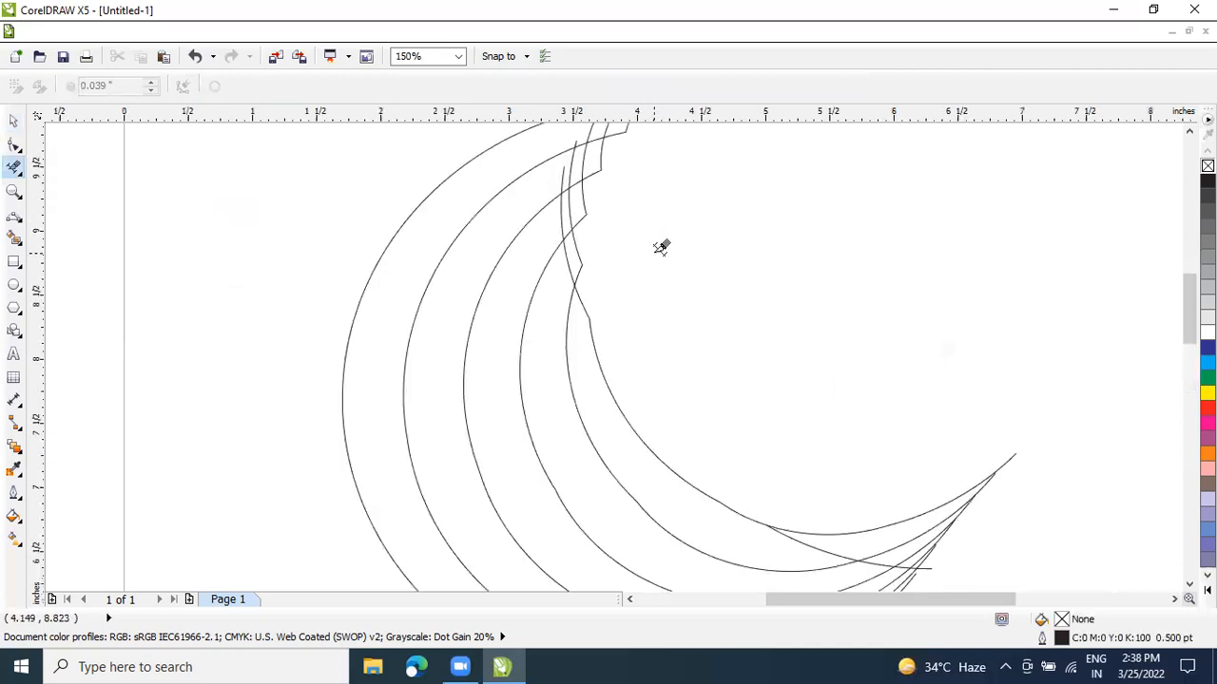
click(573, 265)
click(579, 300)
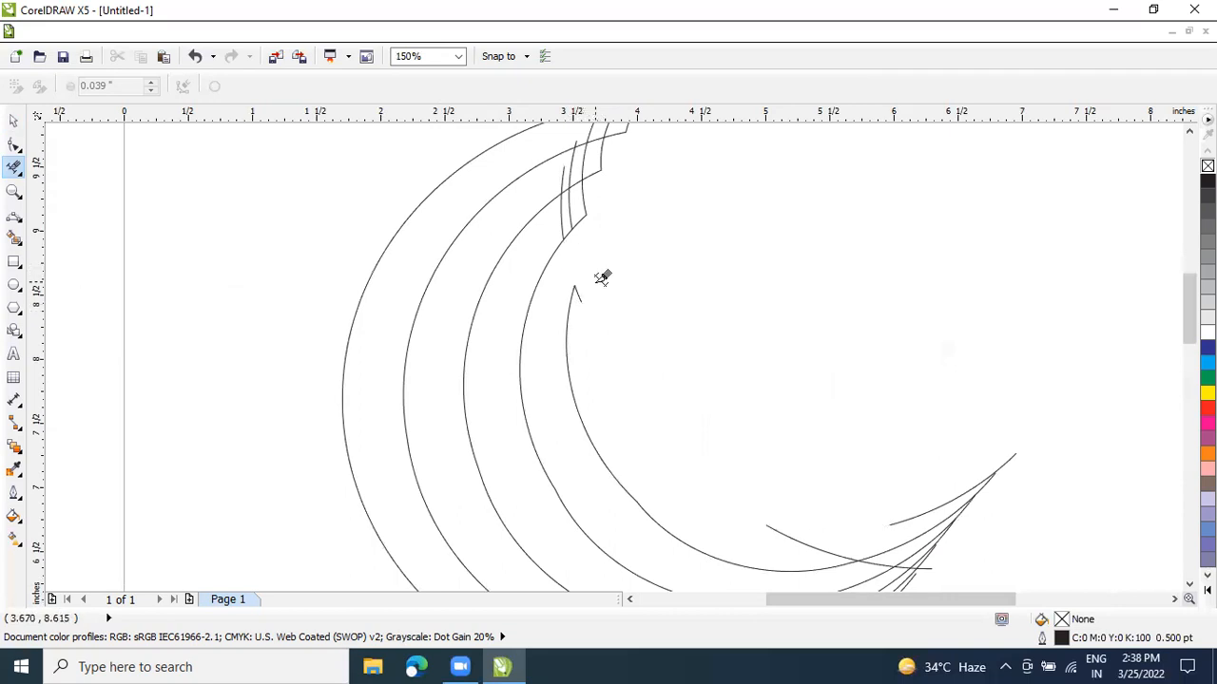
key(ctrl+z)
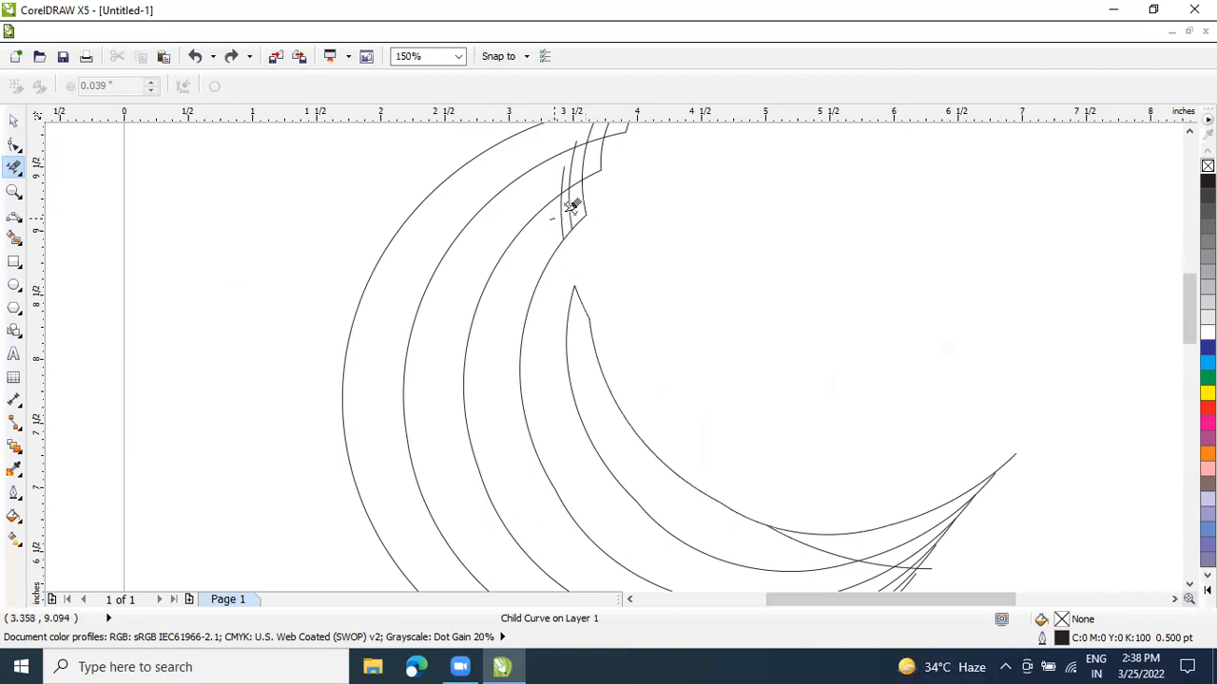
Delete the two overlapping curve pieces that cross the third arc from the outside, near the crescent's upper tip
click(569, 195)
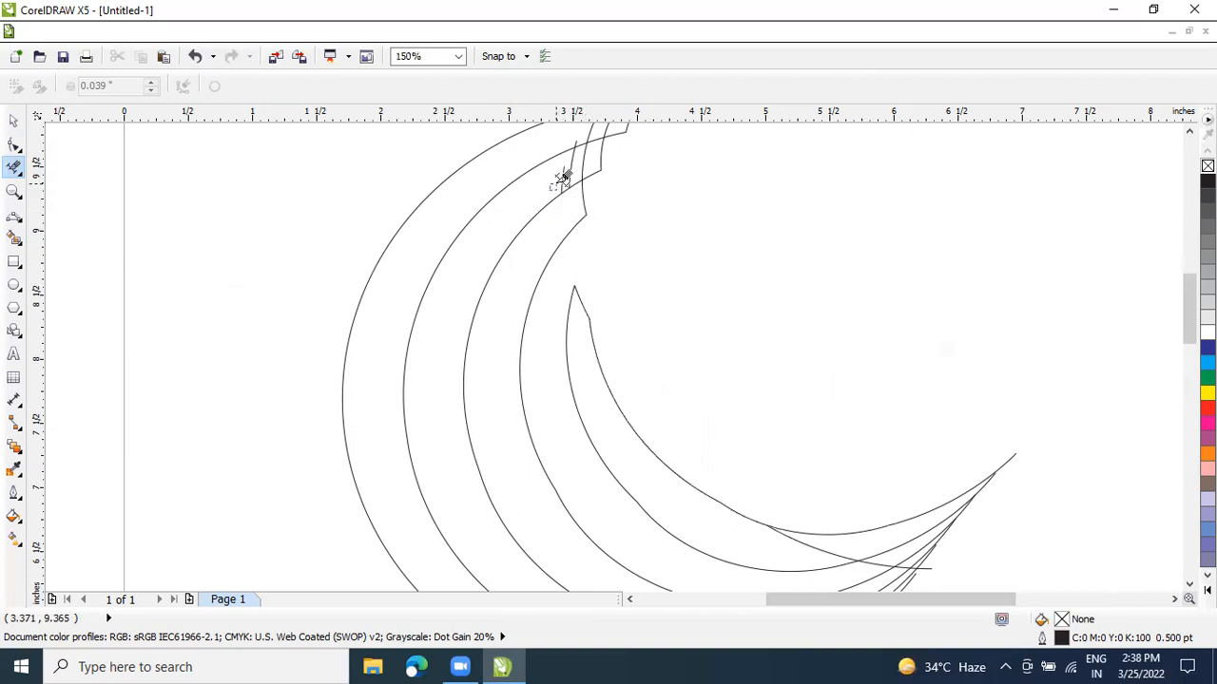
click(575, 162)
key(ctrl+z)
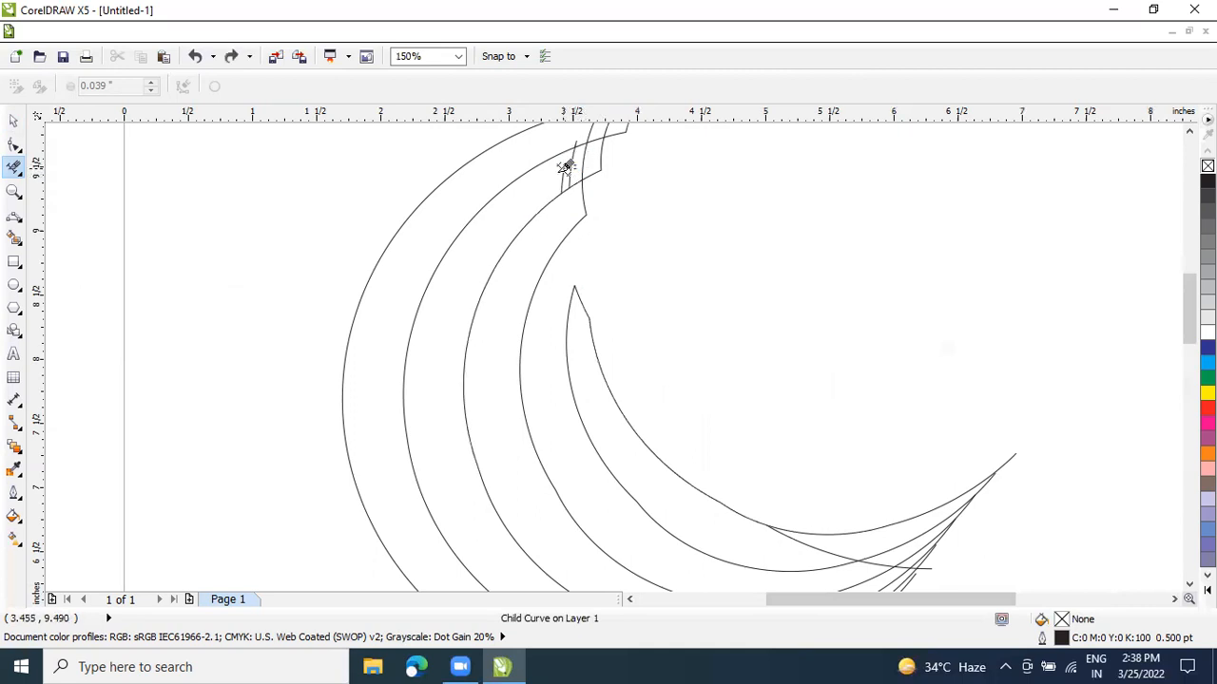
click(567, 171)
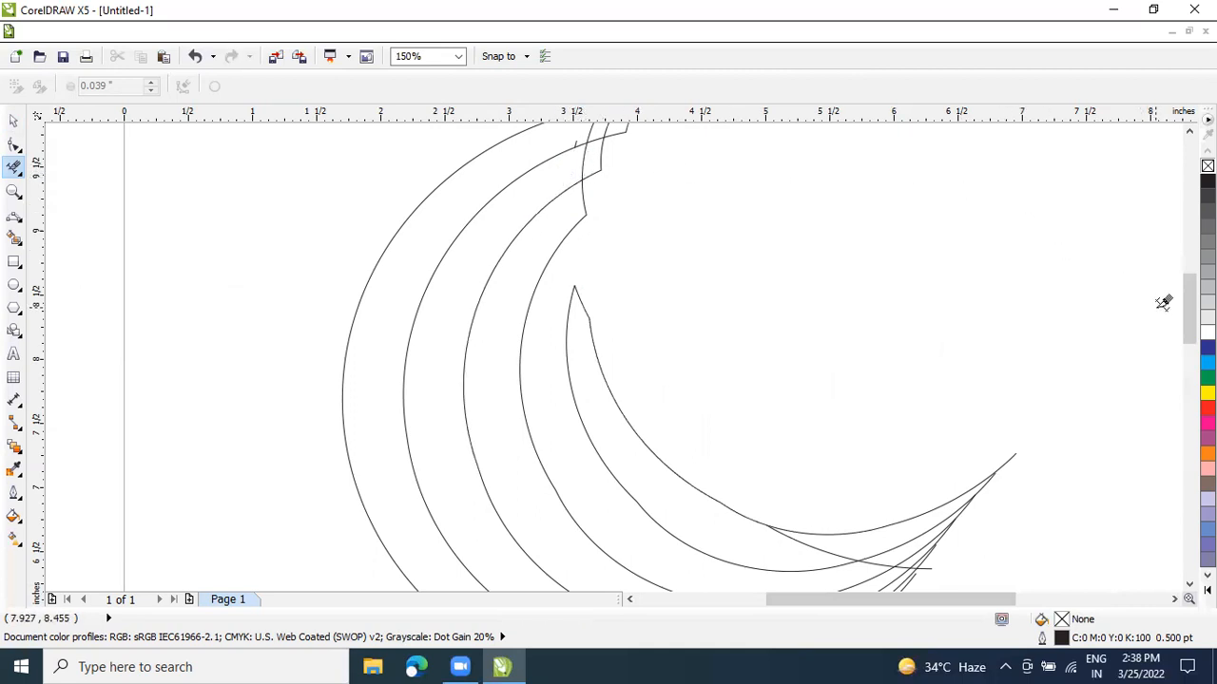
Delete the overlapping curve pieces between the three outer arcs at the crescent's upper tip
drag(1184, 316, 1184, 286)
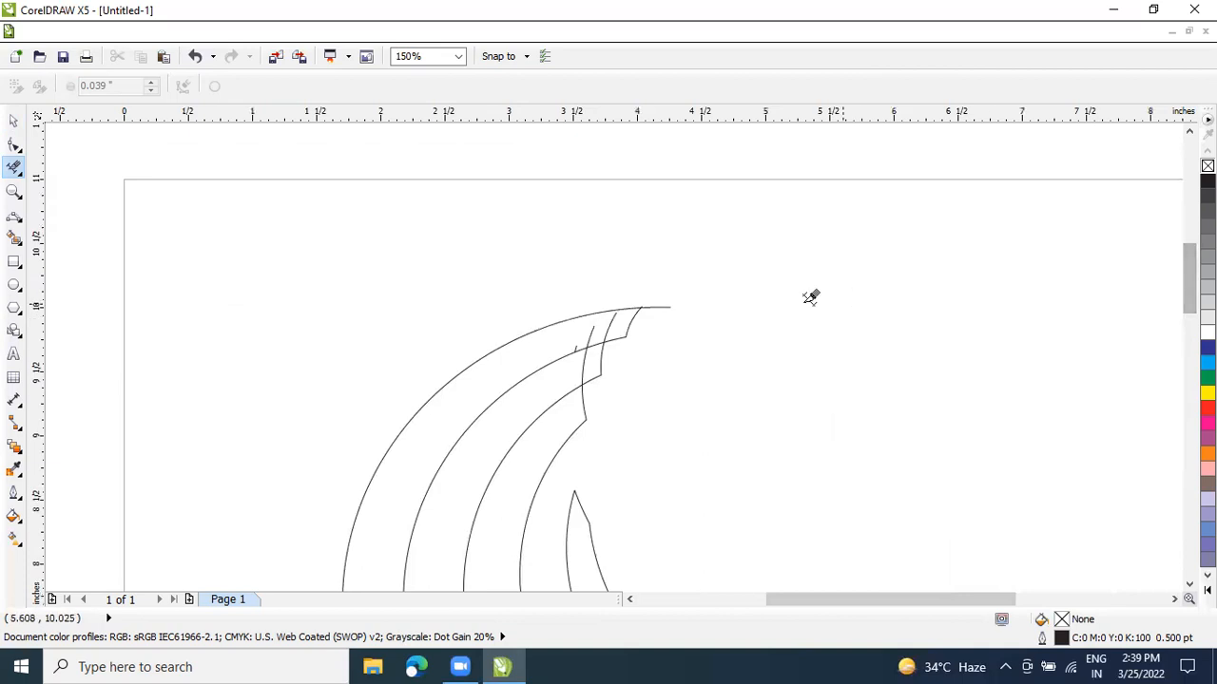
click(629, 320)
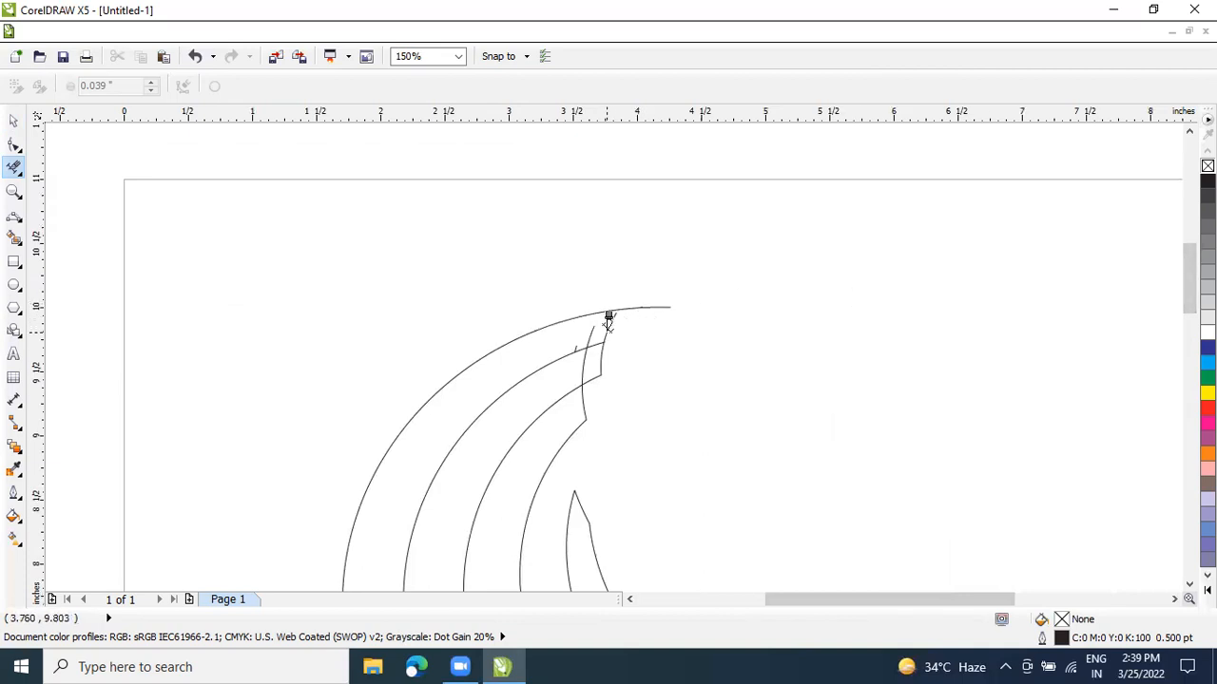
click(613, 328)
drag(563, 331, 602, 330)
click(580, 355)
Try to delete the short segment linking the third and fourth arcs from the outside, undoing each attempt
drag(597, 390, 575, 401)
key(ctrl+z)
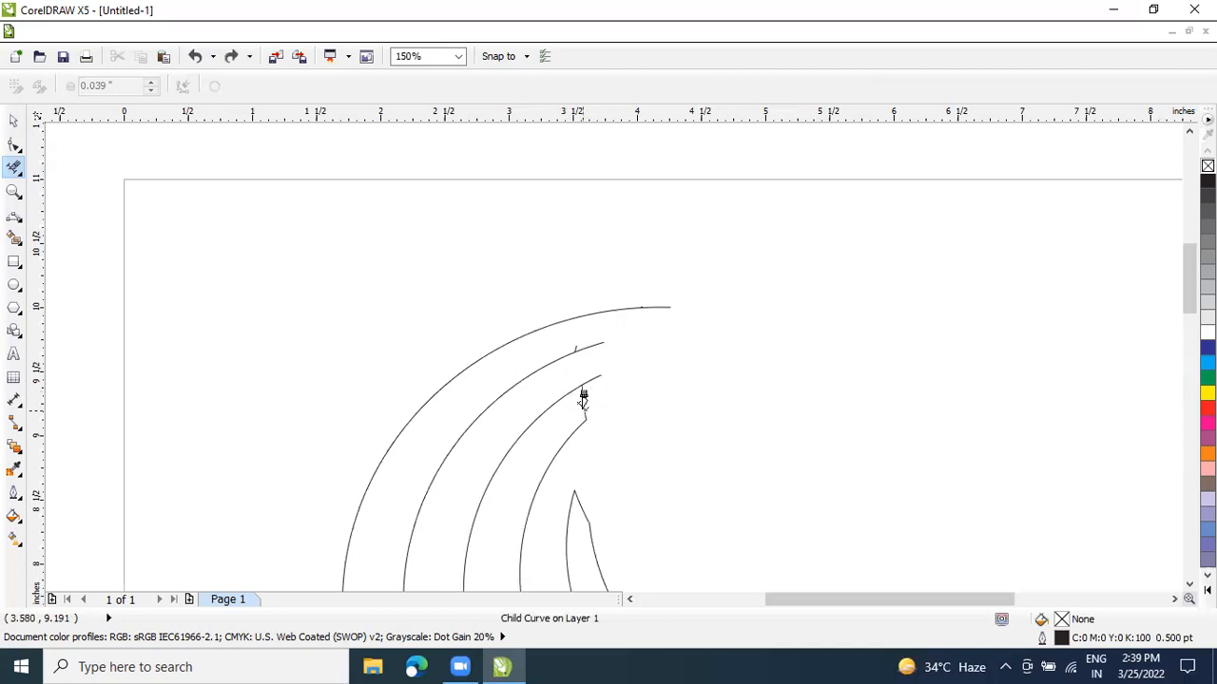
click(598, 393)
key(ctrl+z)
drag(570, 410, 599, 397)
key(ctrl+z)
Delete the tiny leftover stub sticking out of the second arc from the outside
scroll(604, 389, up, 2)
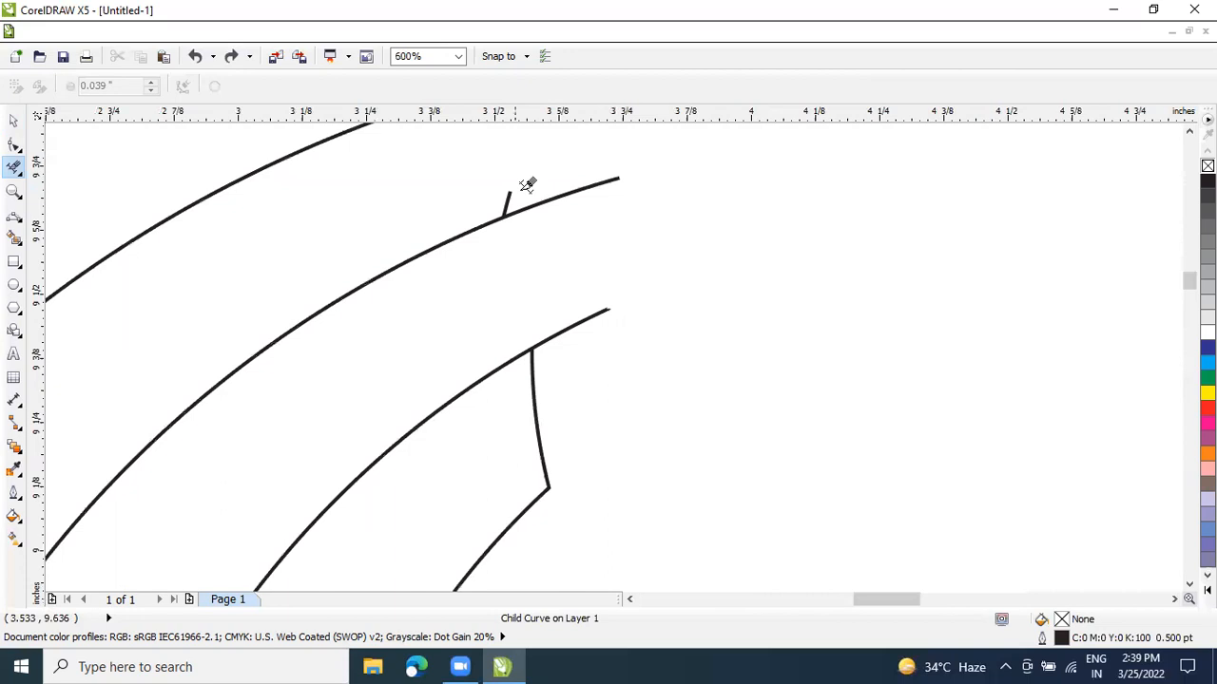
drag(522, 199, 489, 181)
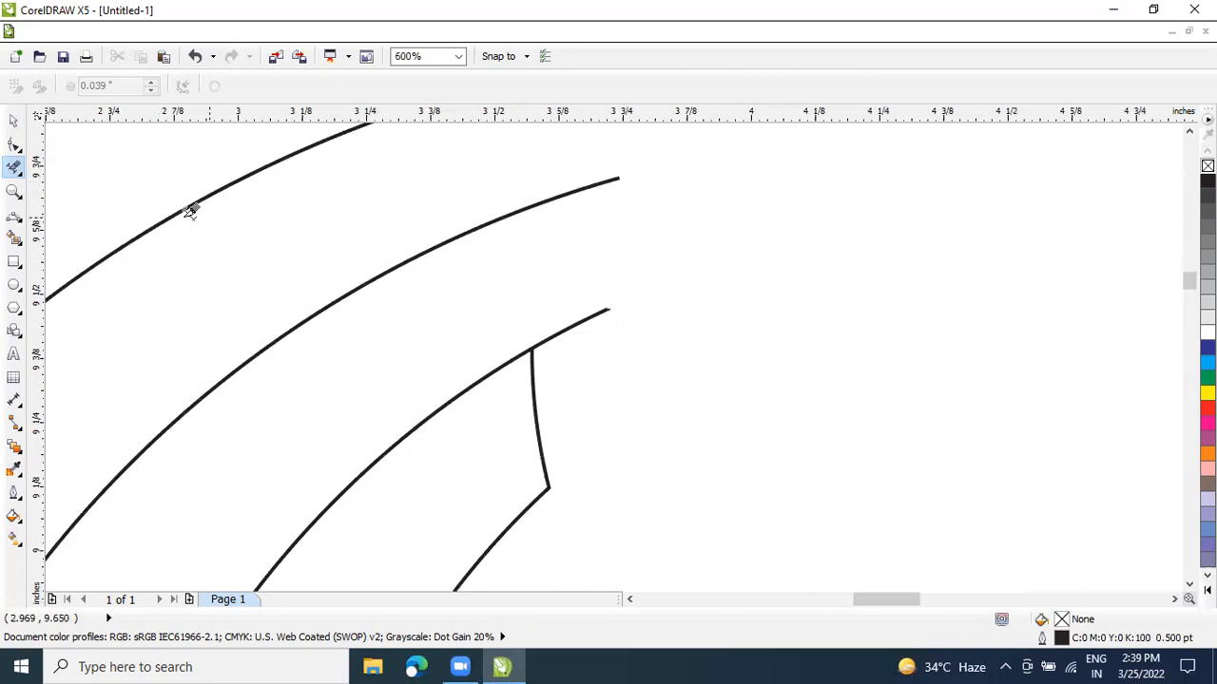
Draw two short 2-point lines, about 0.19 in and 0.18 in wide, across the upper and lower ends of the remaining linking segment
click(19, 217)
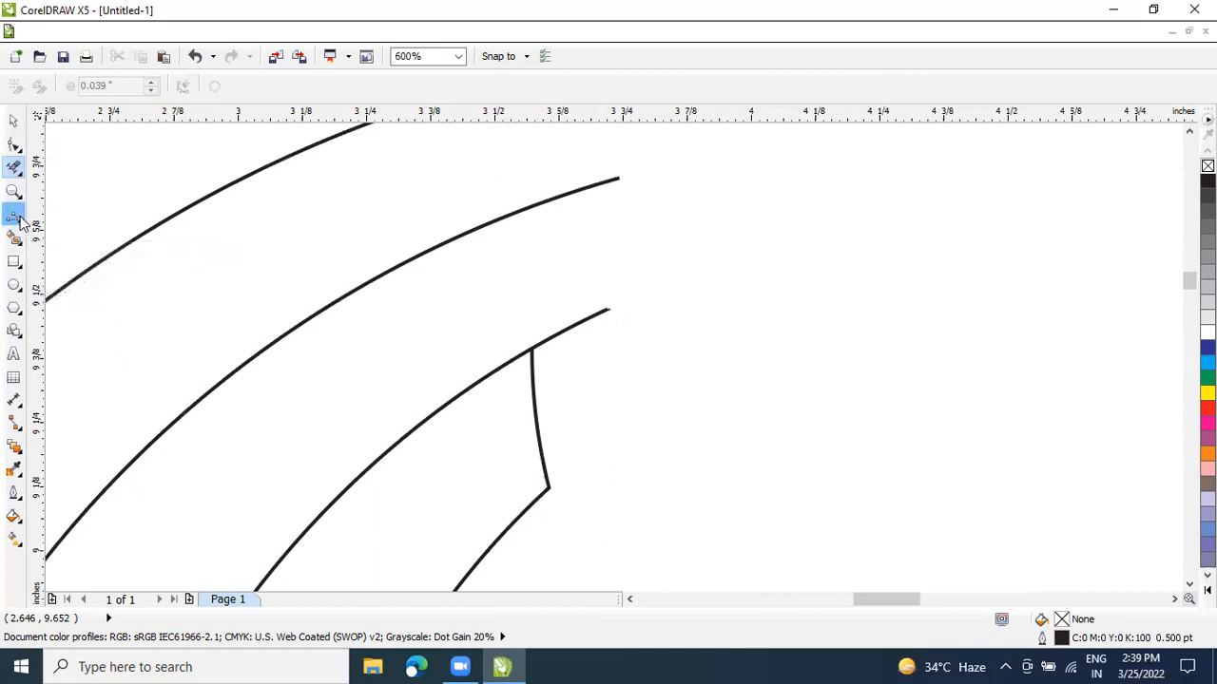
click(85, 233)
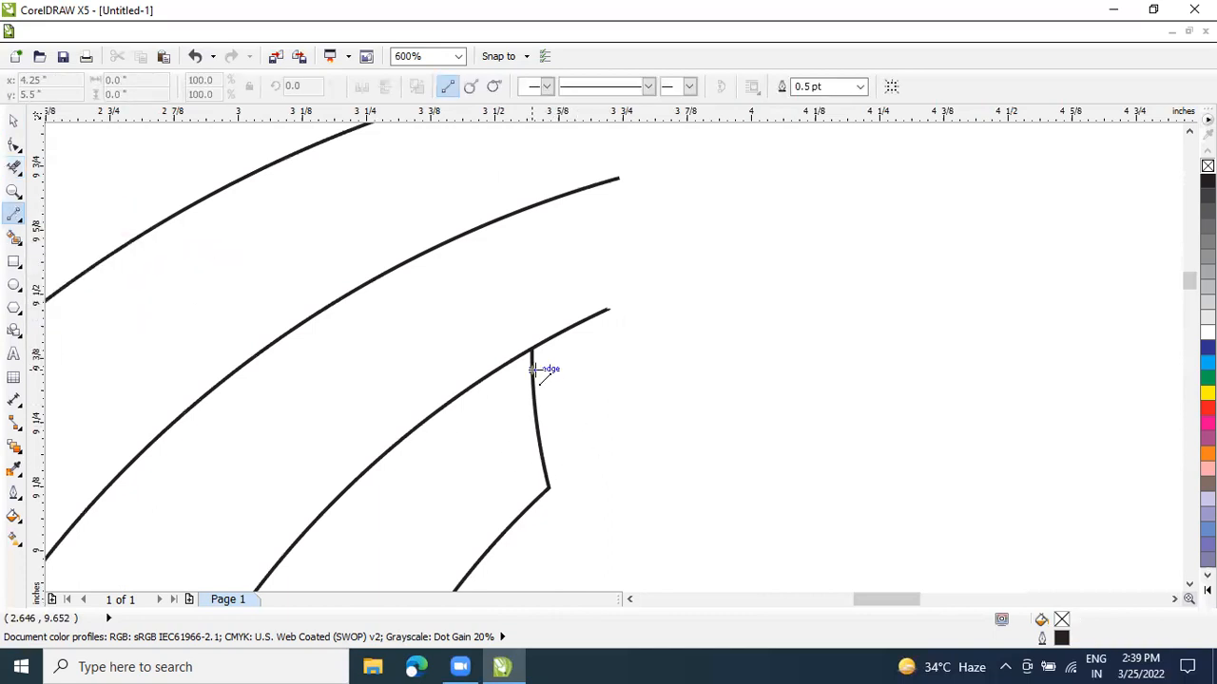
click(559, 363)
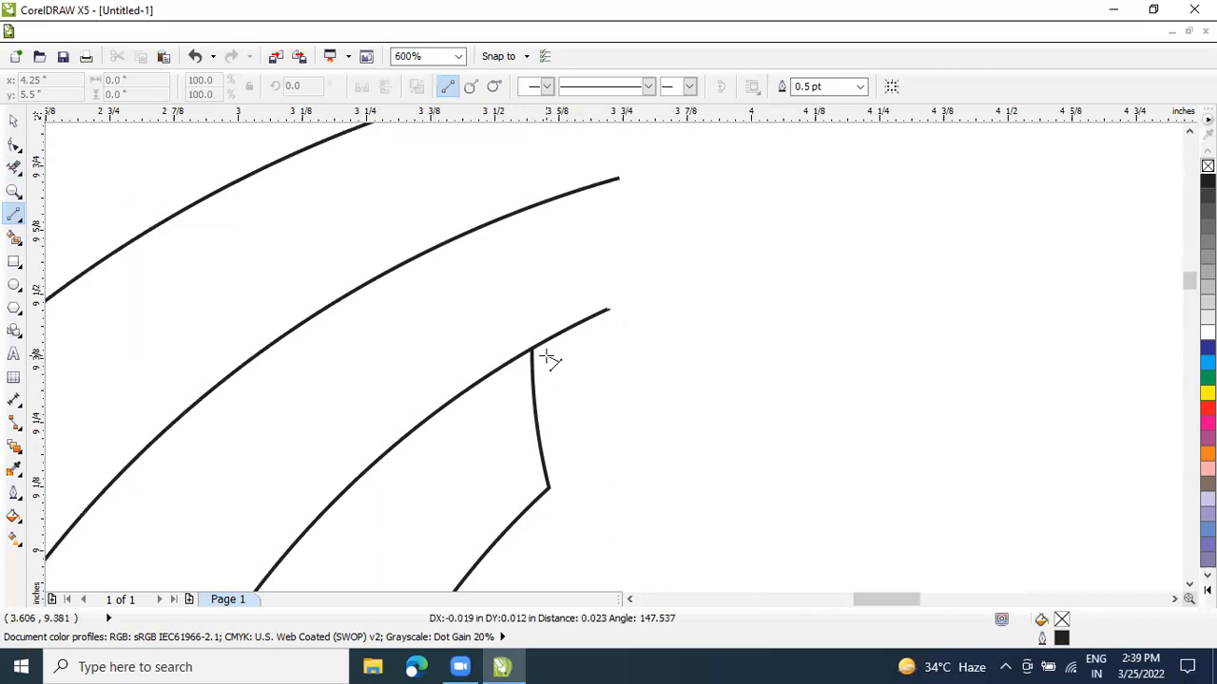
click(463, 324)
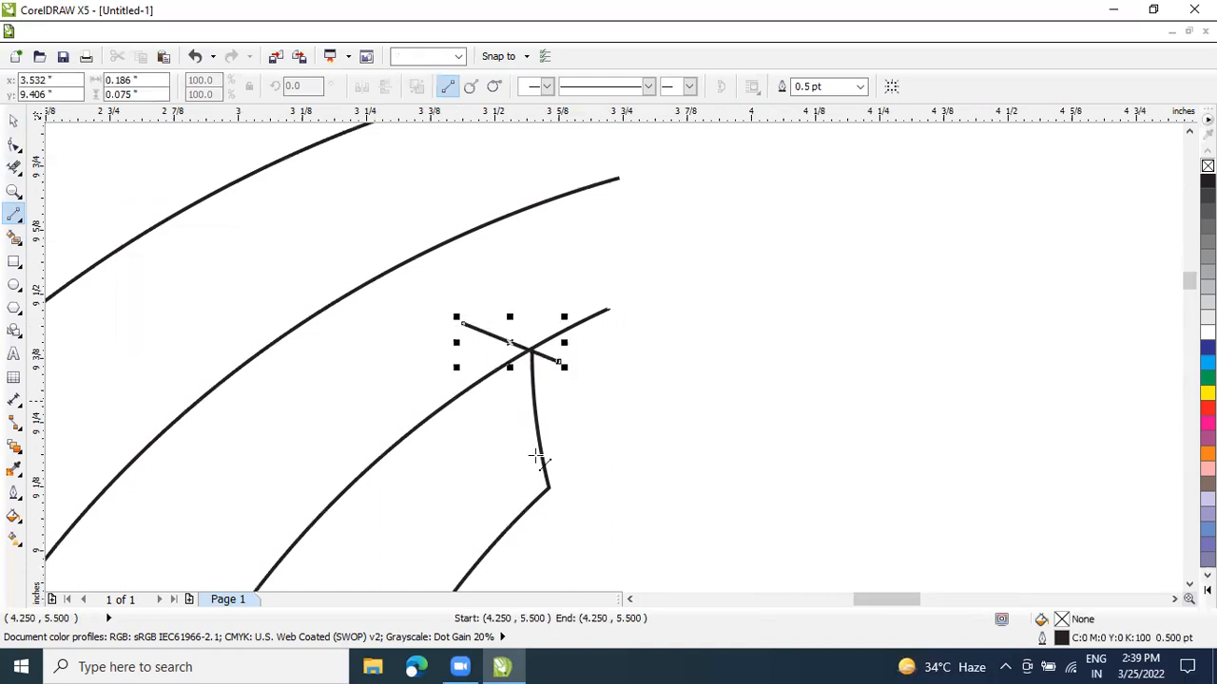
click(516, 478)
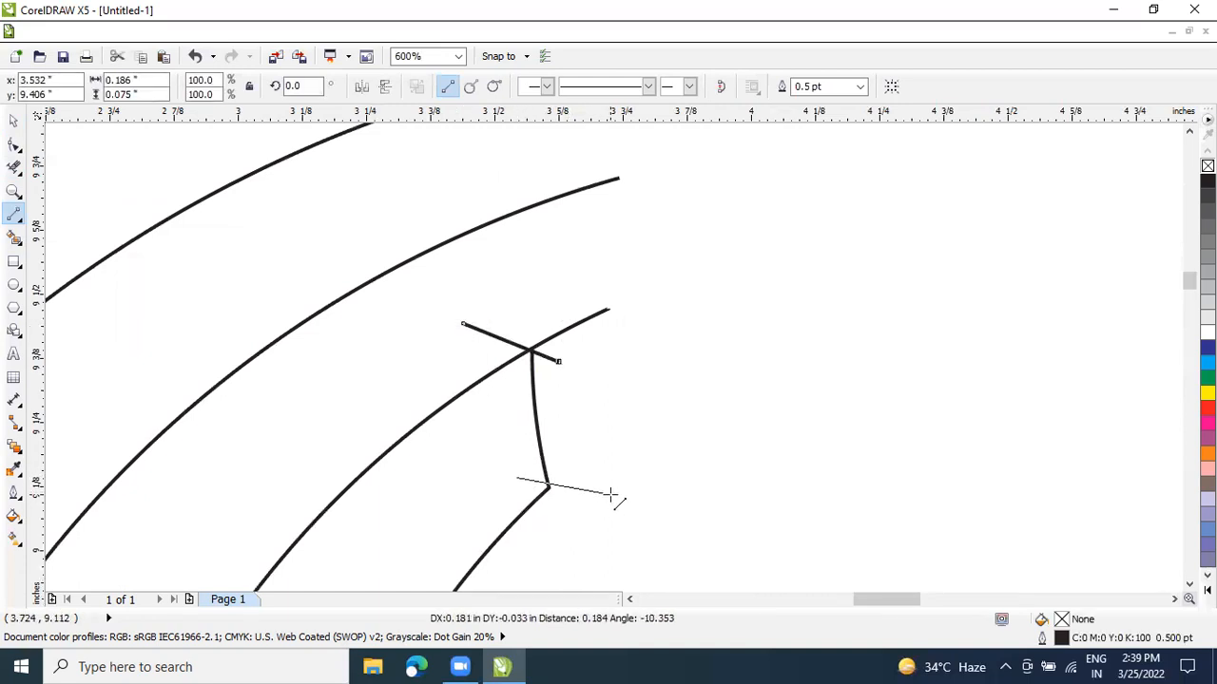
click(610, 503)
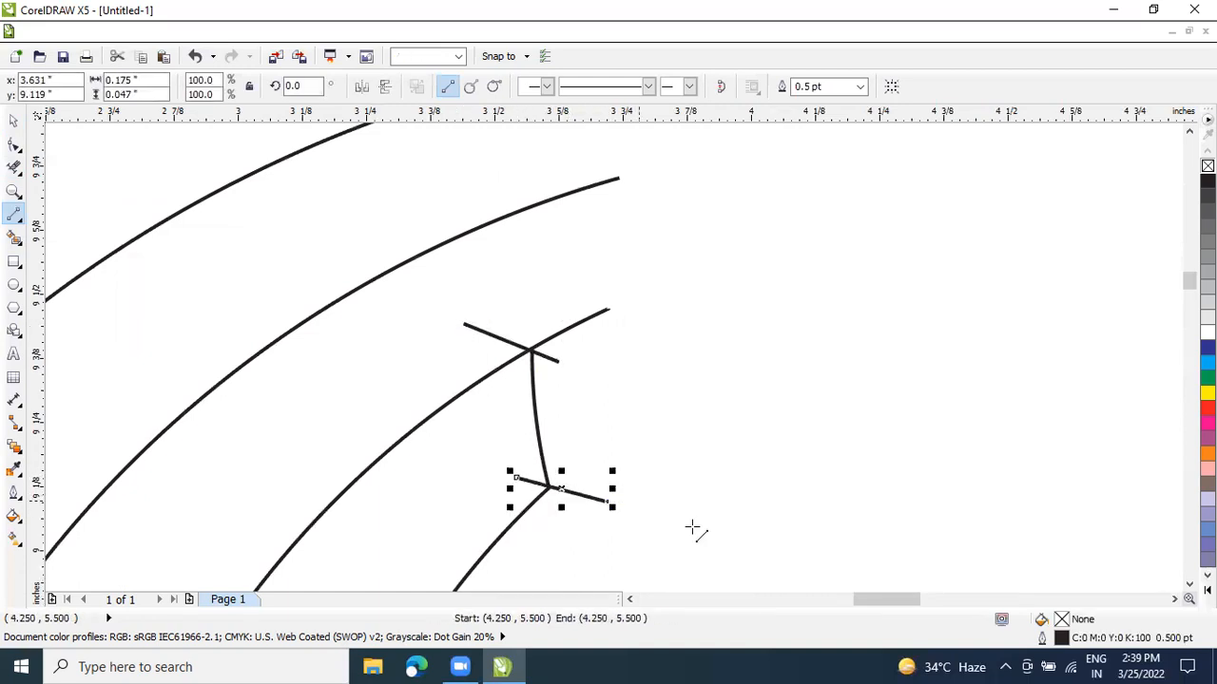
Delete the linking segment between the two short helper lines, and remove both helper lines
click(13, 166)
drag(514, 421, 589, 417)
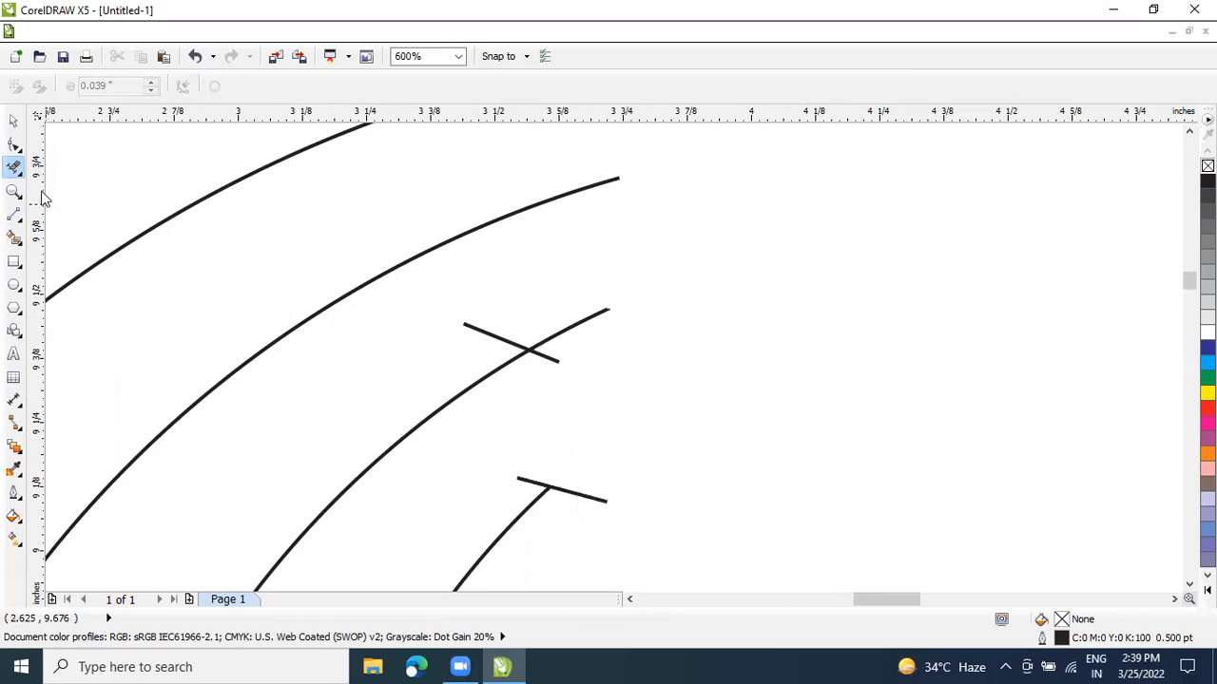
click(13, 121)
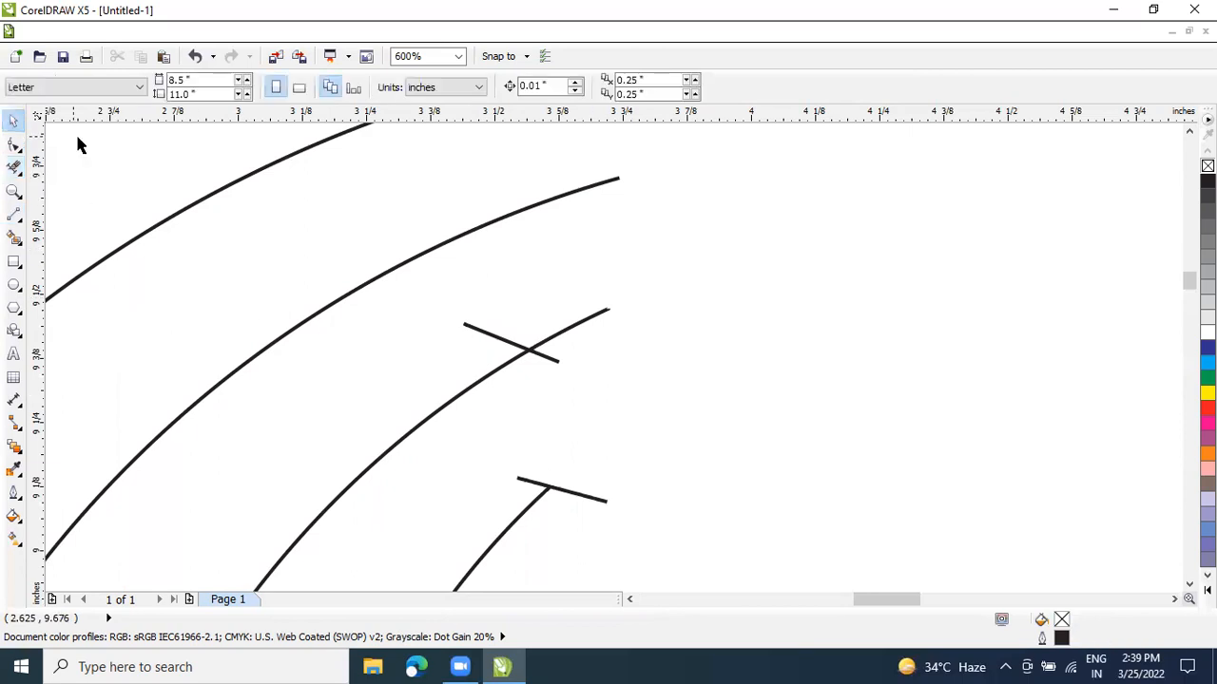
click(485, 334)
key(Delete)
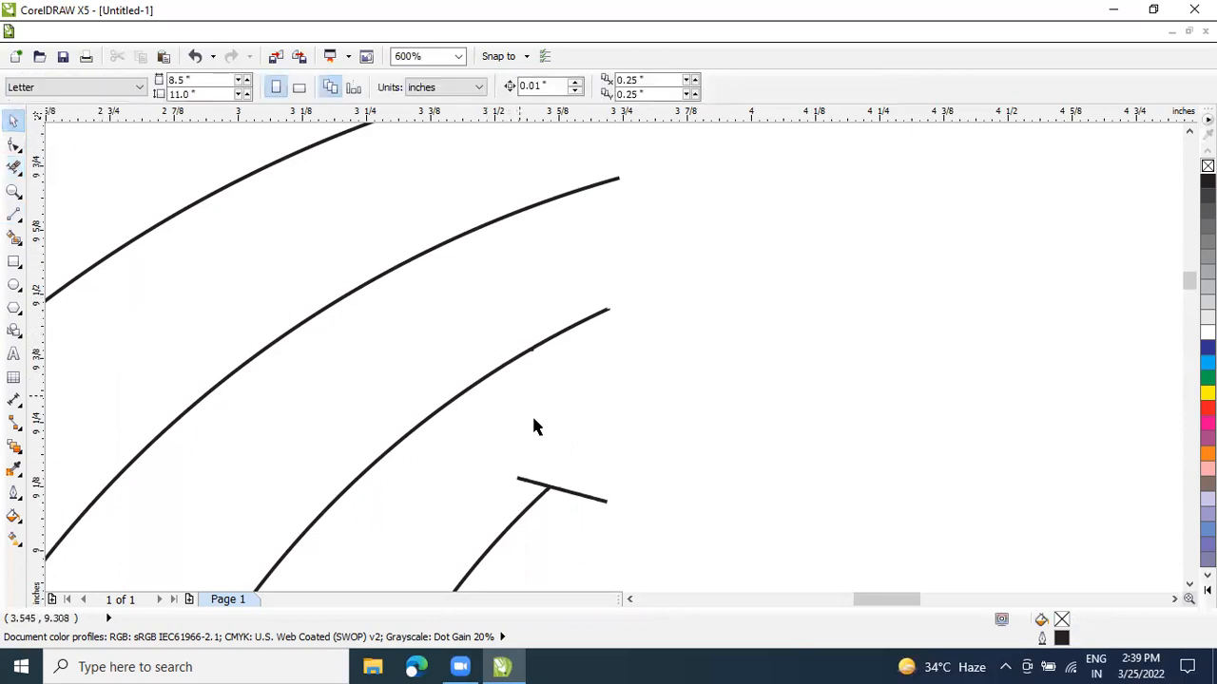
click(570, 497)
key(Delete)
Delete the crossing curve piece and the overlapping arc segments near the crescent's lower tip
scroll(572, 495, down, 2)
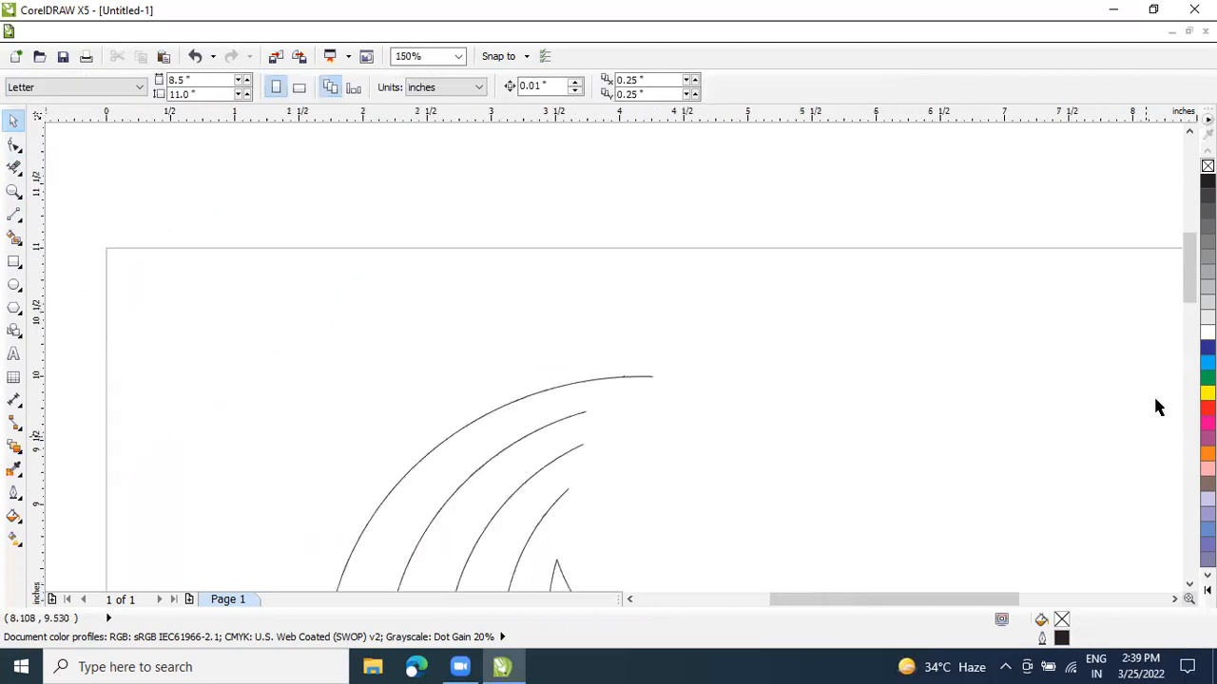
drag(1188, 291, 1188, 350)
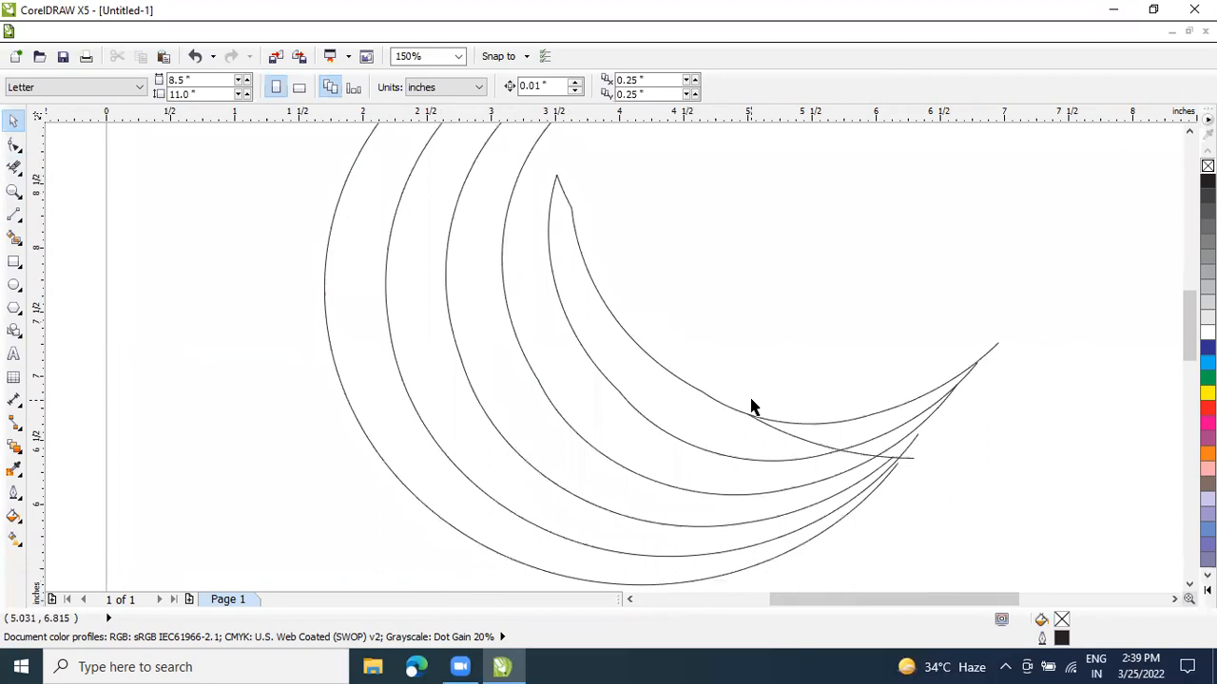
click(13, 166)
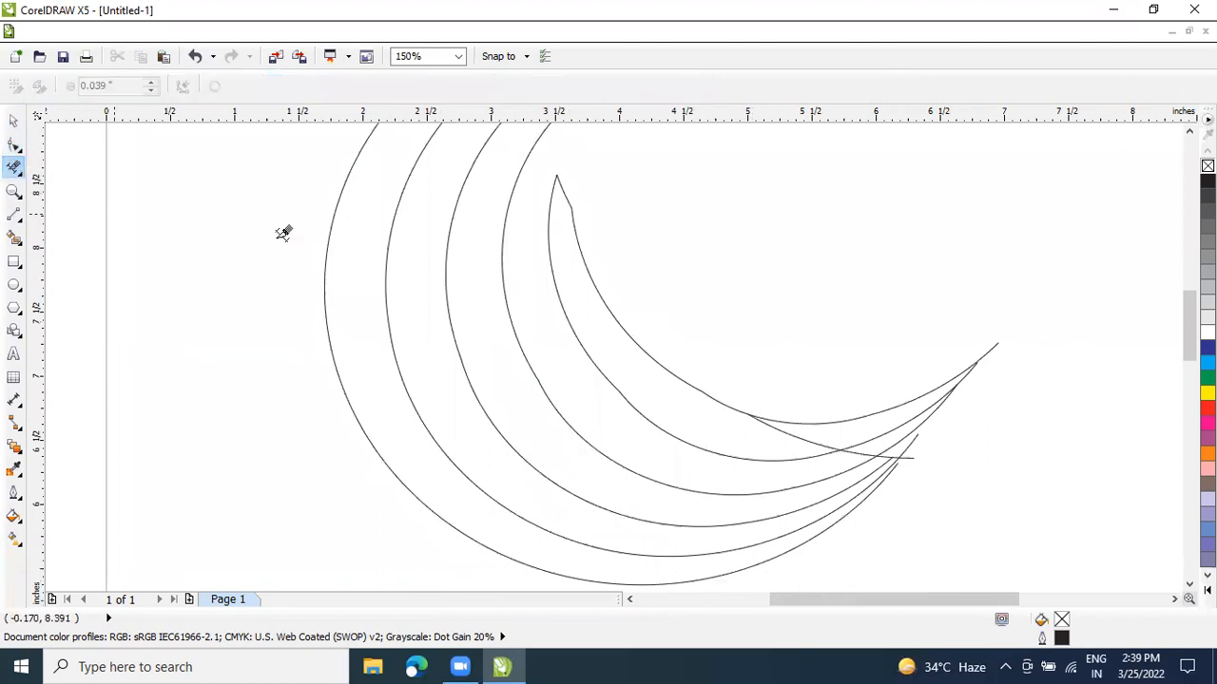
click(790, 436)
scroll(910, 435, up, 2)
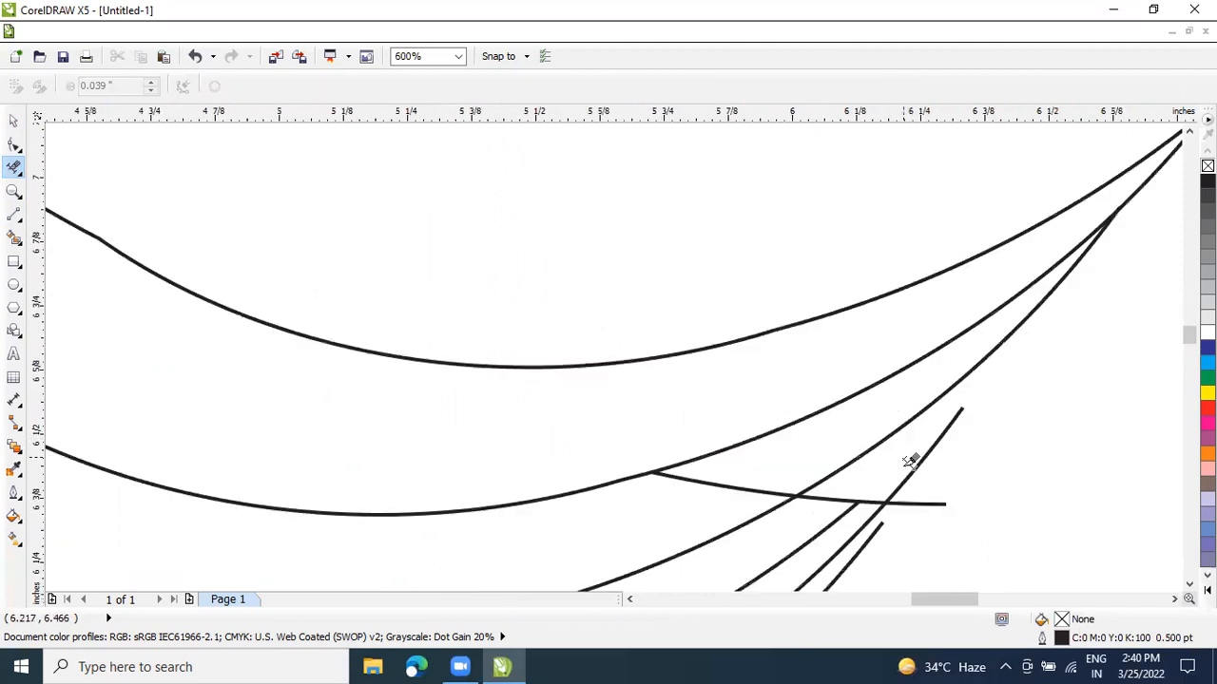
drag(884, 485, 860, 497)
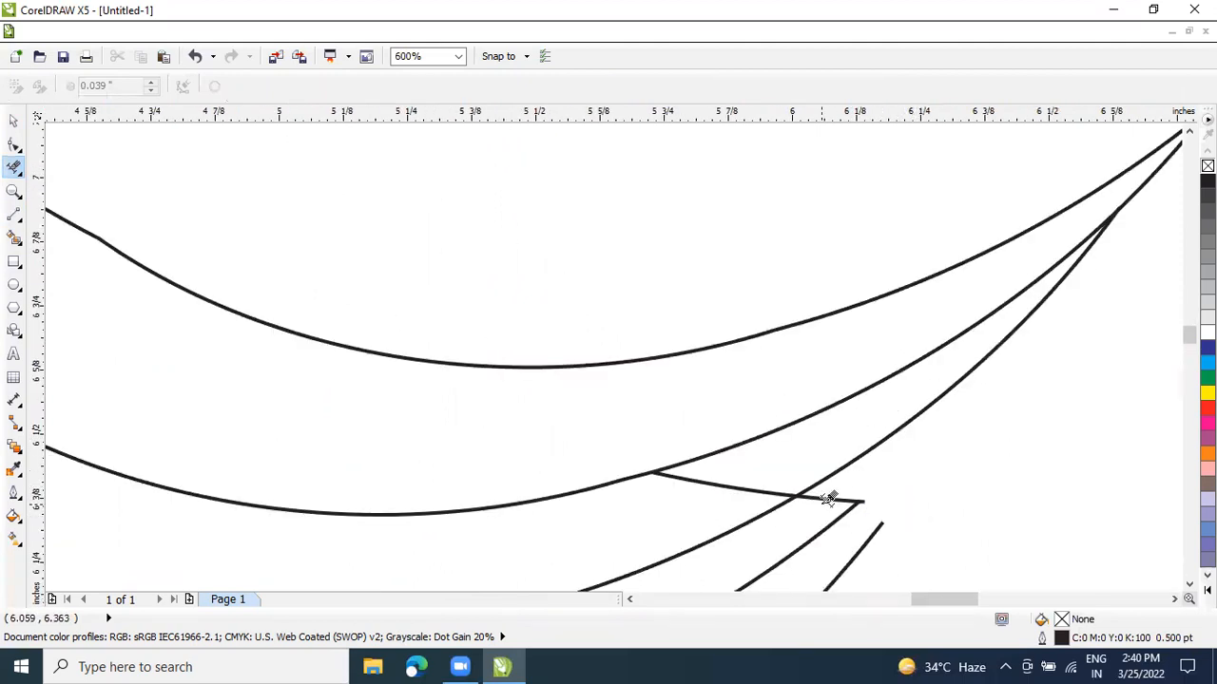
drag(739, 497, 772, 459)
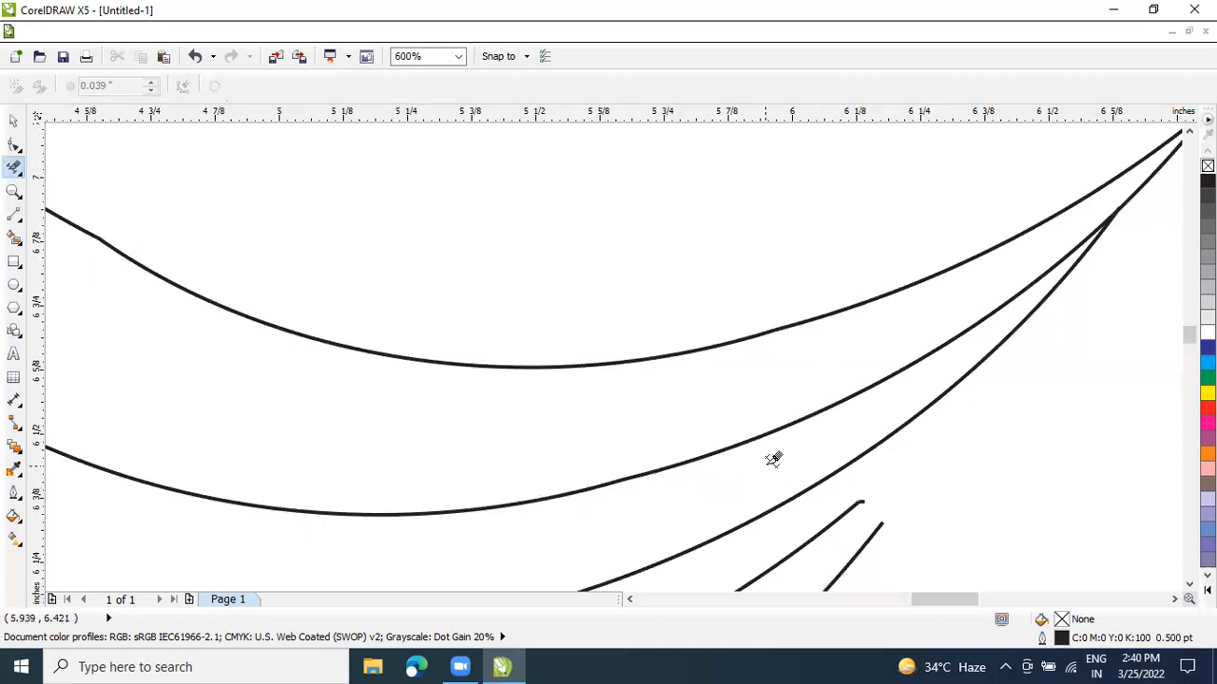
Delete the innermost arc and the leftover stub at the upper end of the neighbouring arc
scroll(838, 382, down, 2)
scroll(828, 388, down, 1)
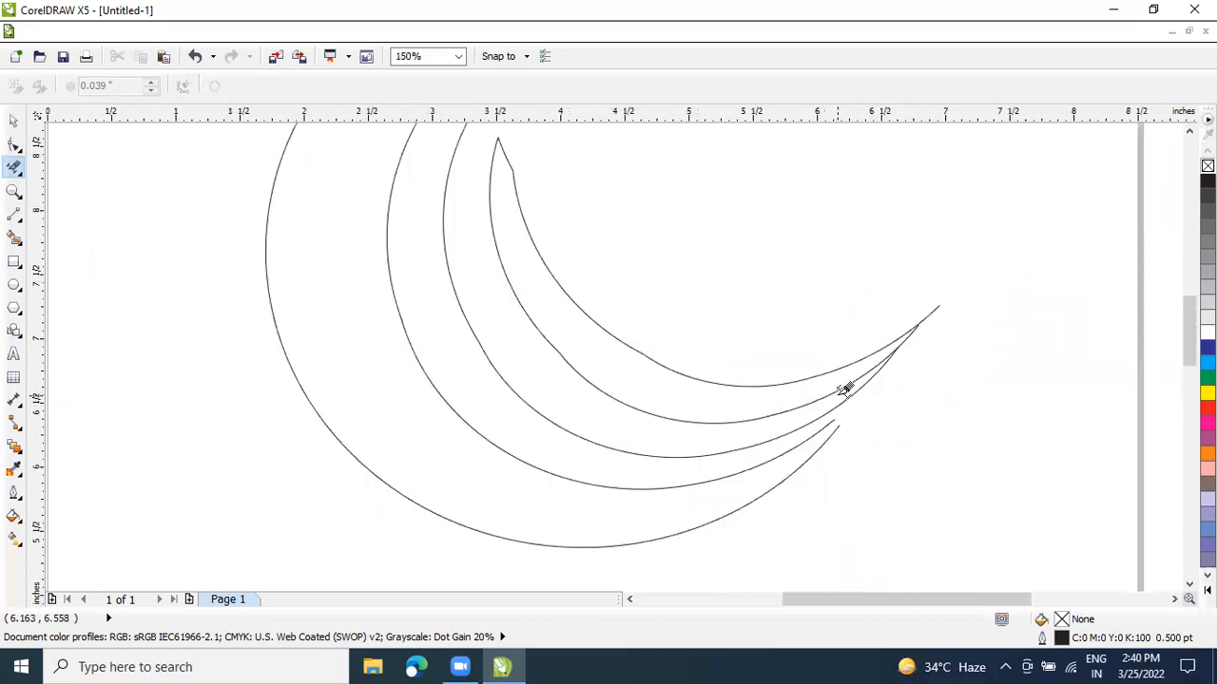
click(508, 152)
scroll(525, 182, down, 1)
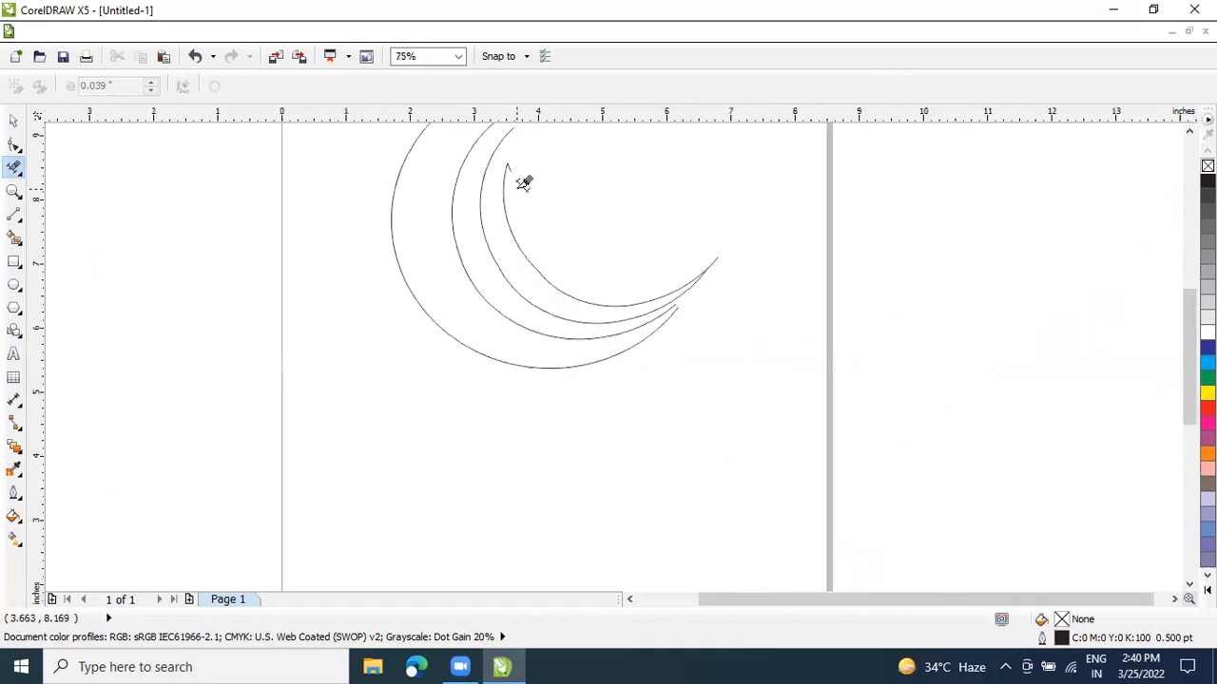
scroll(525, 182, up, 1)
mouse_move(513, 171)
mouse_down()
mouse_move(505, 123)
mouse_move(506, 153)
mouse_up()
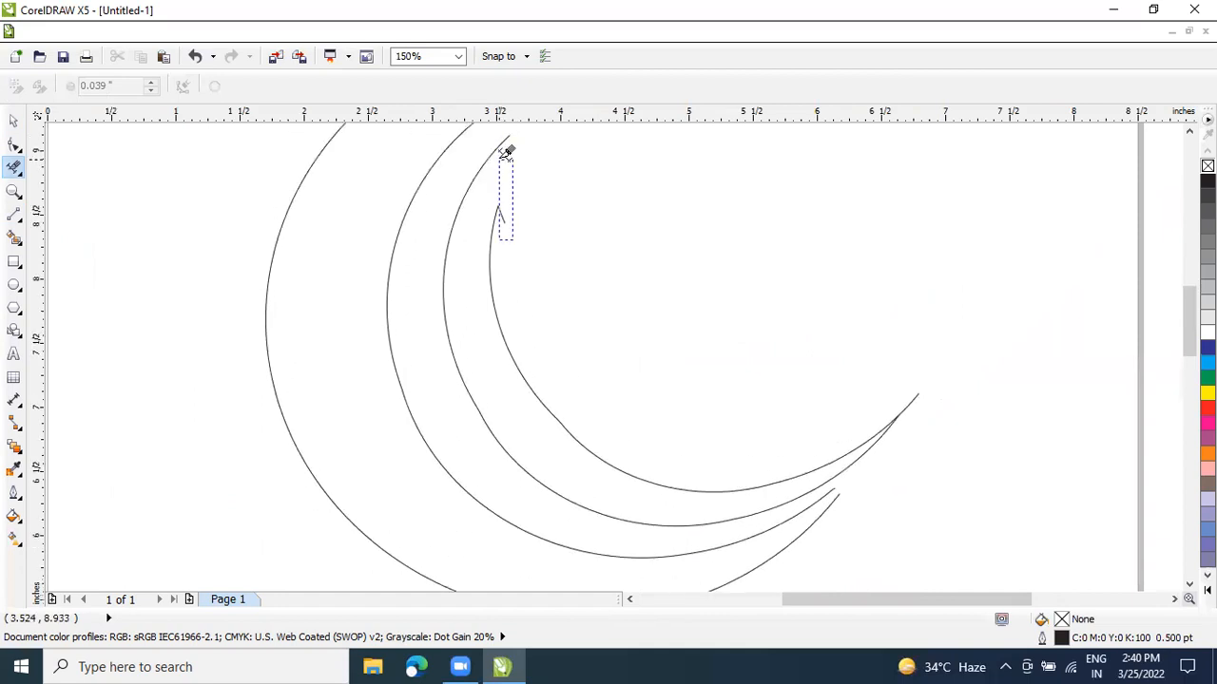
Draw a 2-point line about 1.04 in wide and 0.88 in high across the lower tips, and delete the arc ends beyond it
drag(947, 492, 841, 332)
key(ctrl+z)
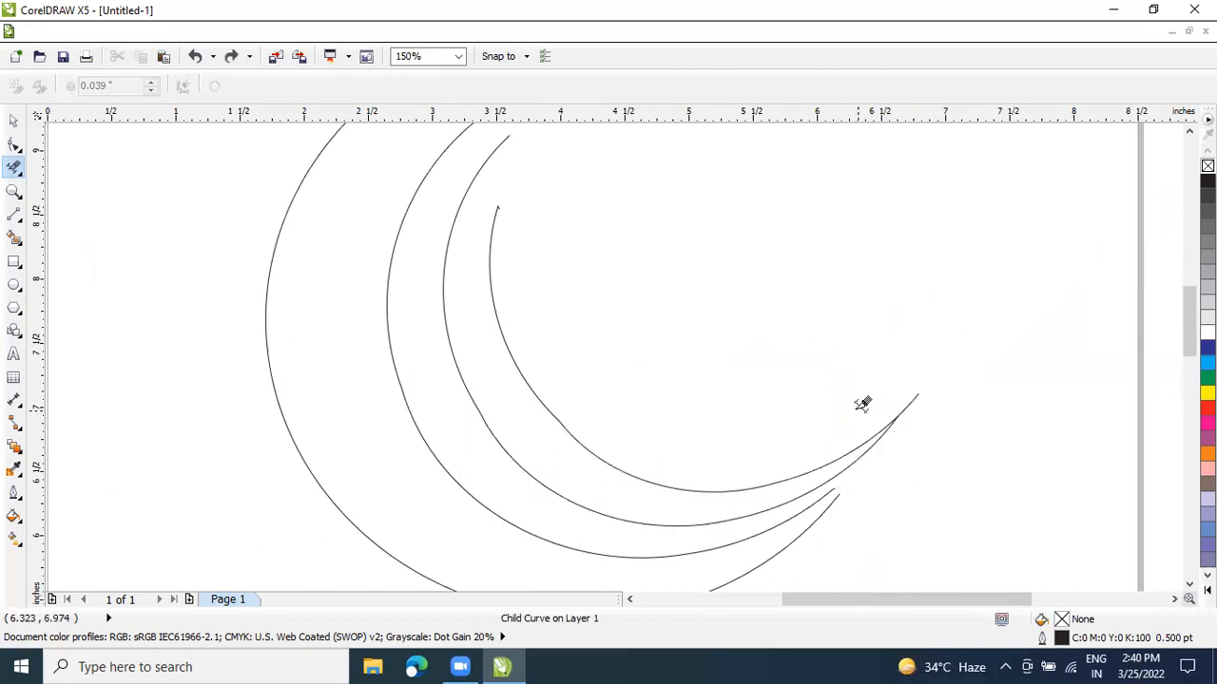
click(14, 215)
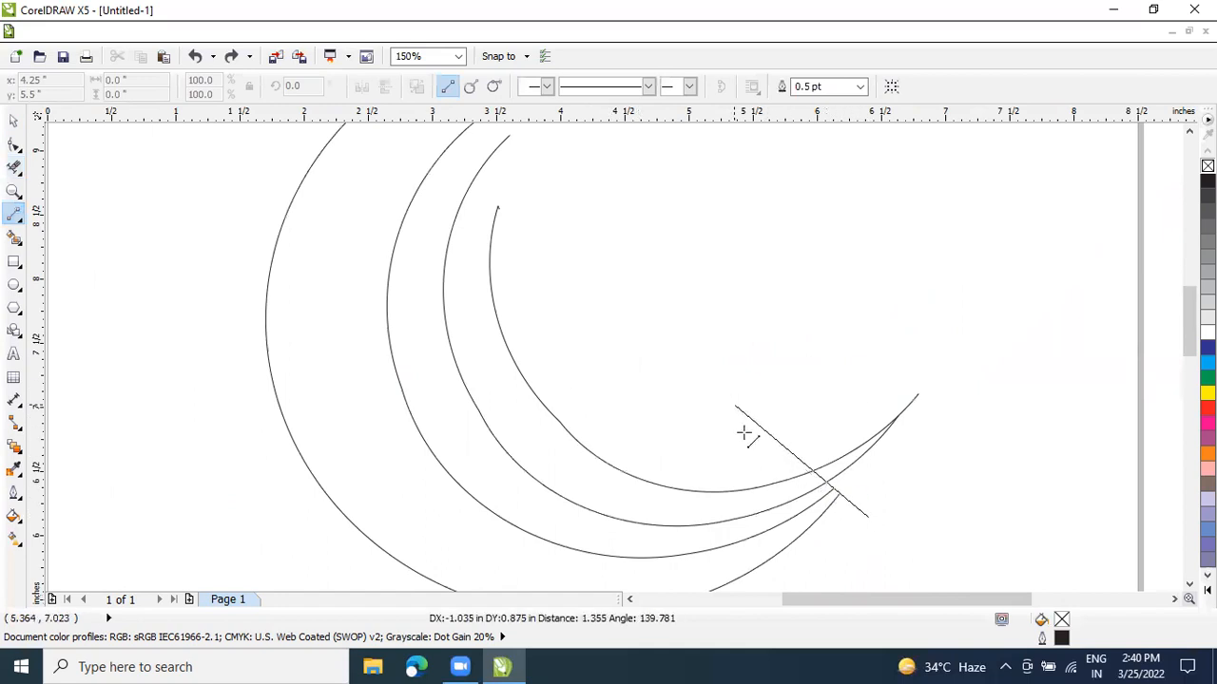
click(733, 405)
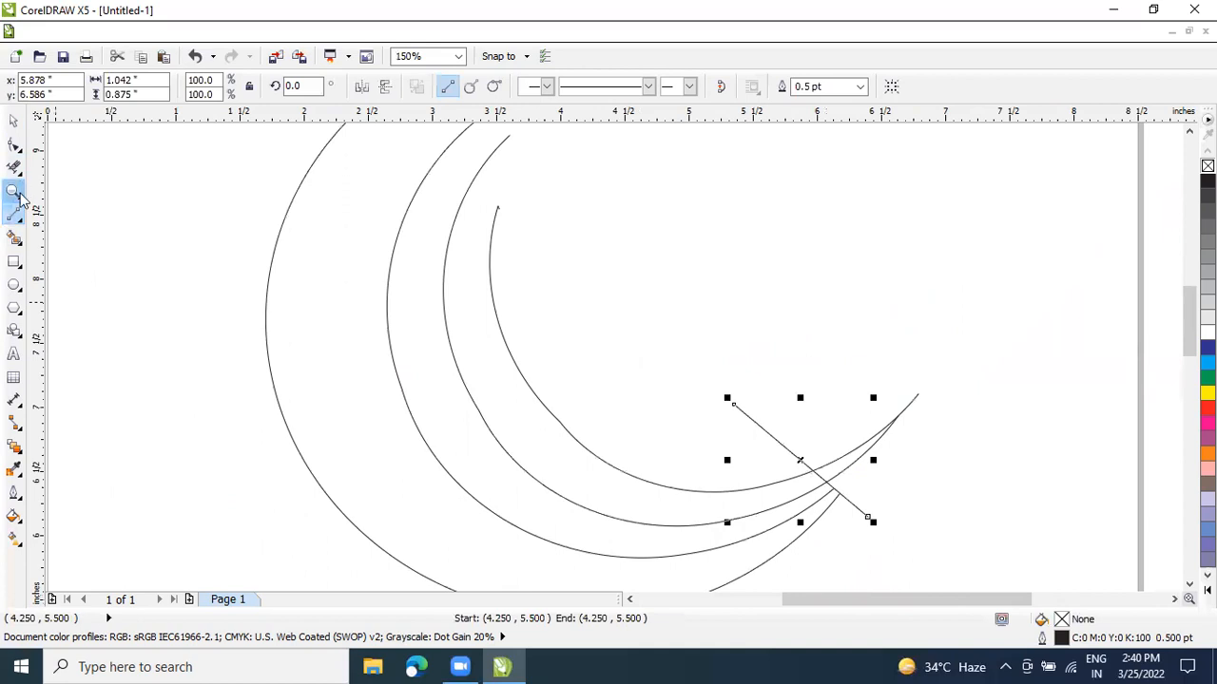
click(14, 169)
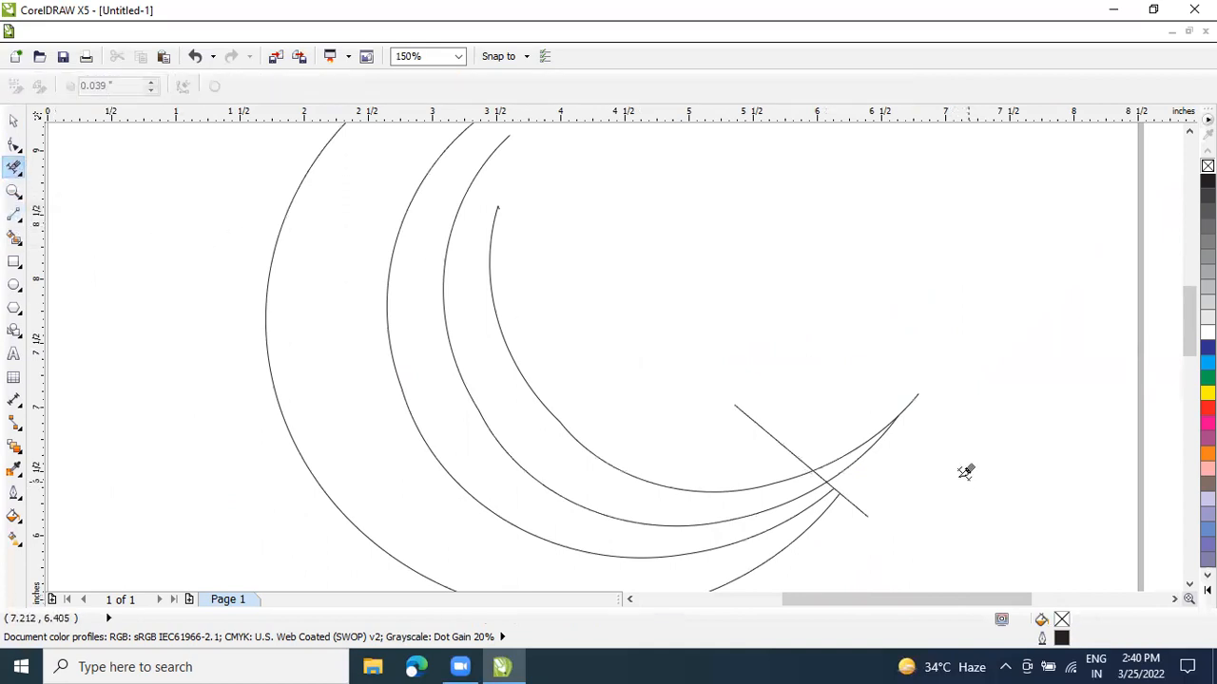
click(855, 443)
drag(781, 435, 956, 354)
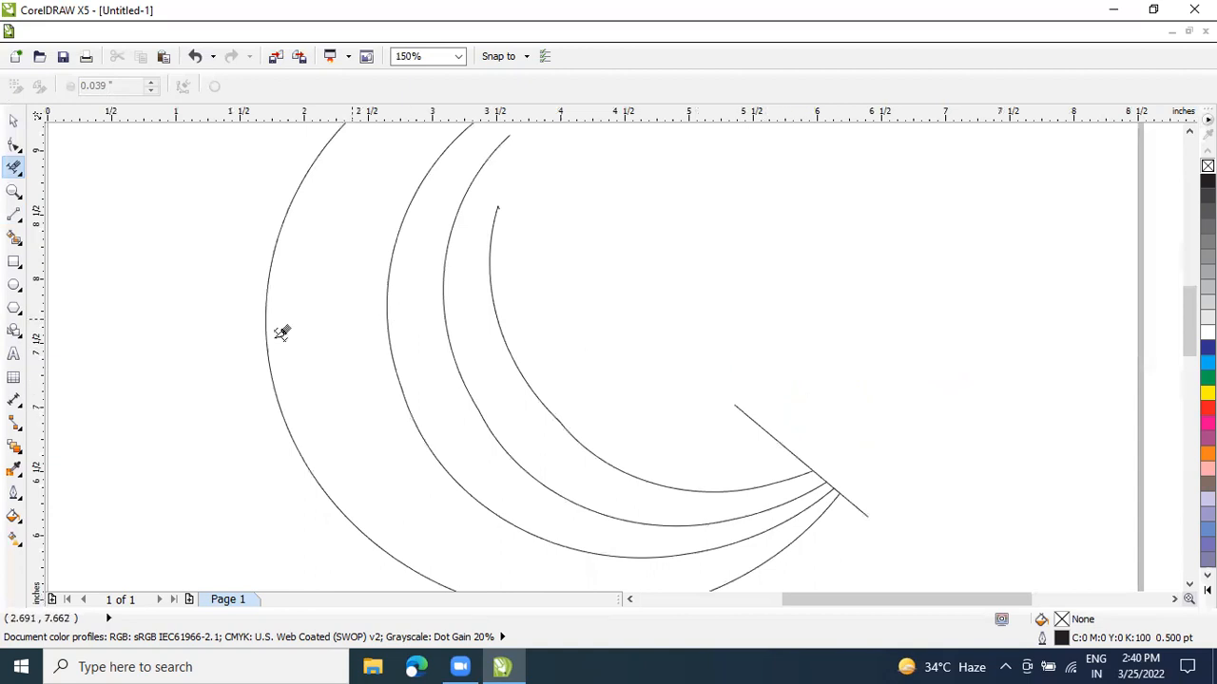
Delete the diagonal helper line at the crescent's lower tip, keeping the arcs
click(14, 119)
click(747, 421)
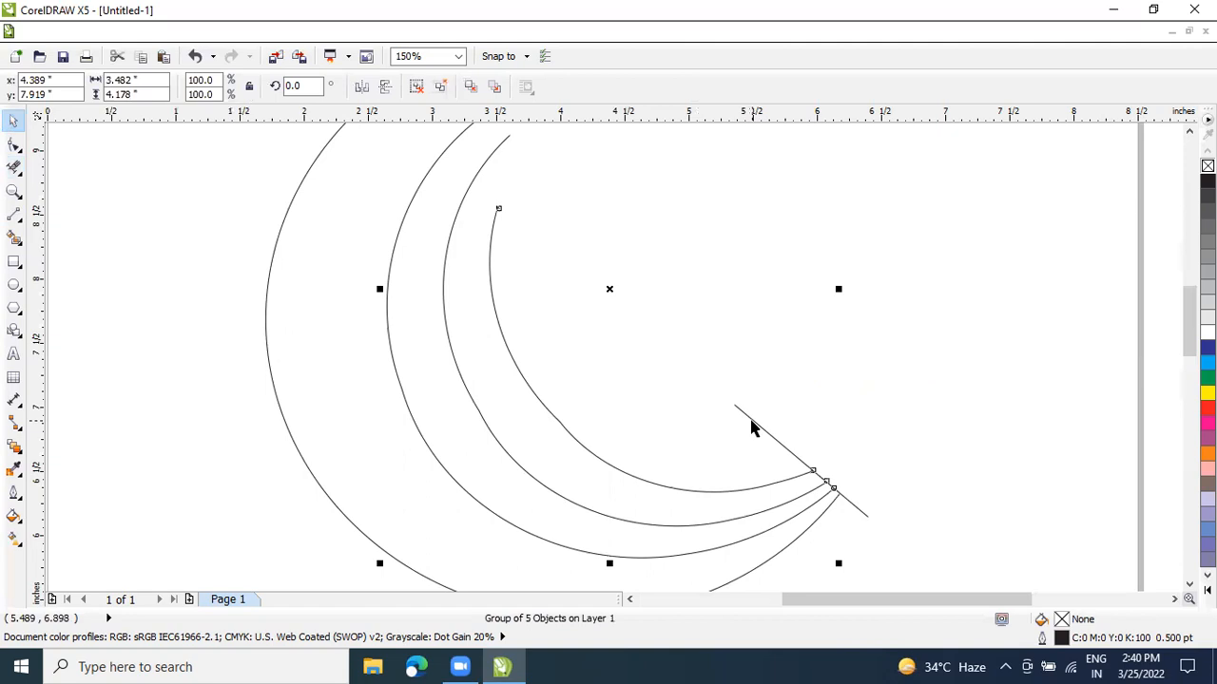
key(Delete)
key(ctrl+z)
ctrl+click(852, 506)
key(Delete)
Select all the crescent arcs and apply a default Artistic Media stroke that tapers at both ends
scroll(854, 519, down, 2)
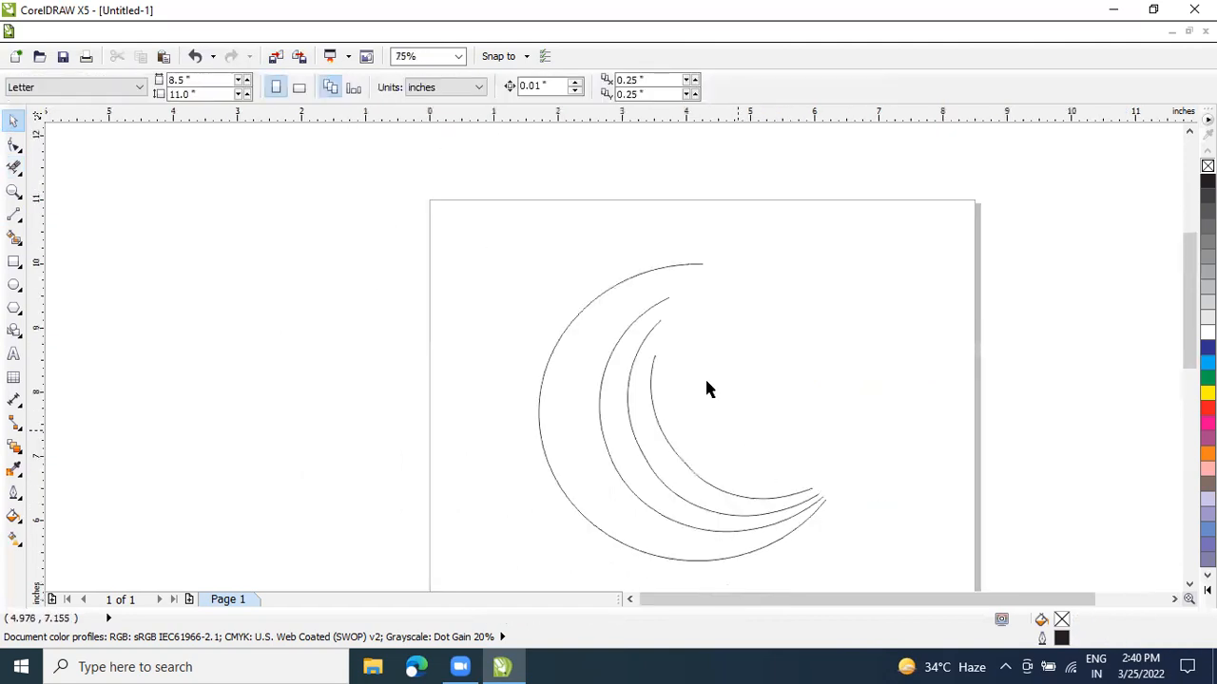
drag(520, 306, 460, 150)
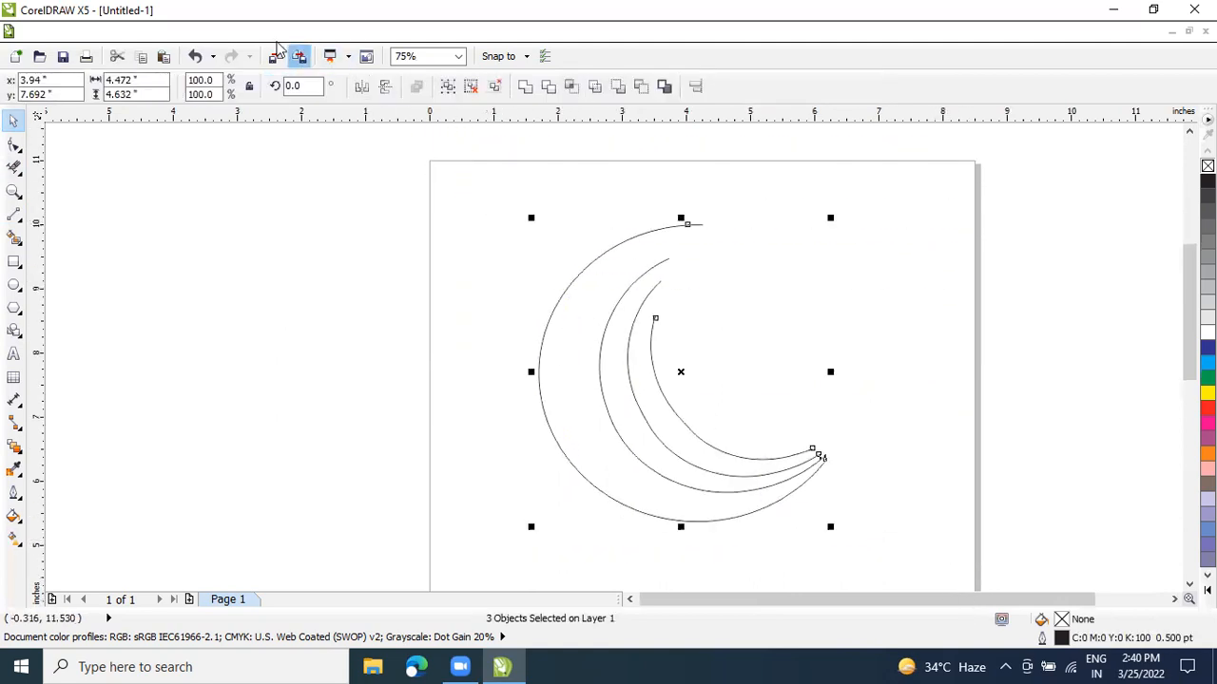
click(209, 33)
mouse_move(250, 42)
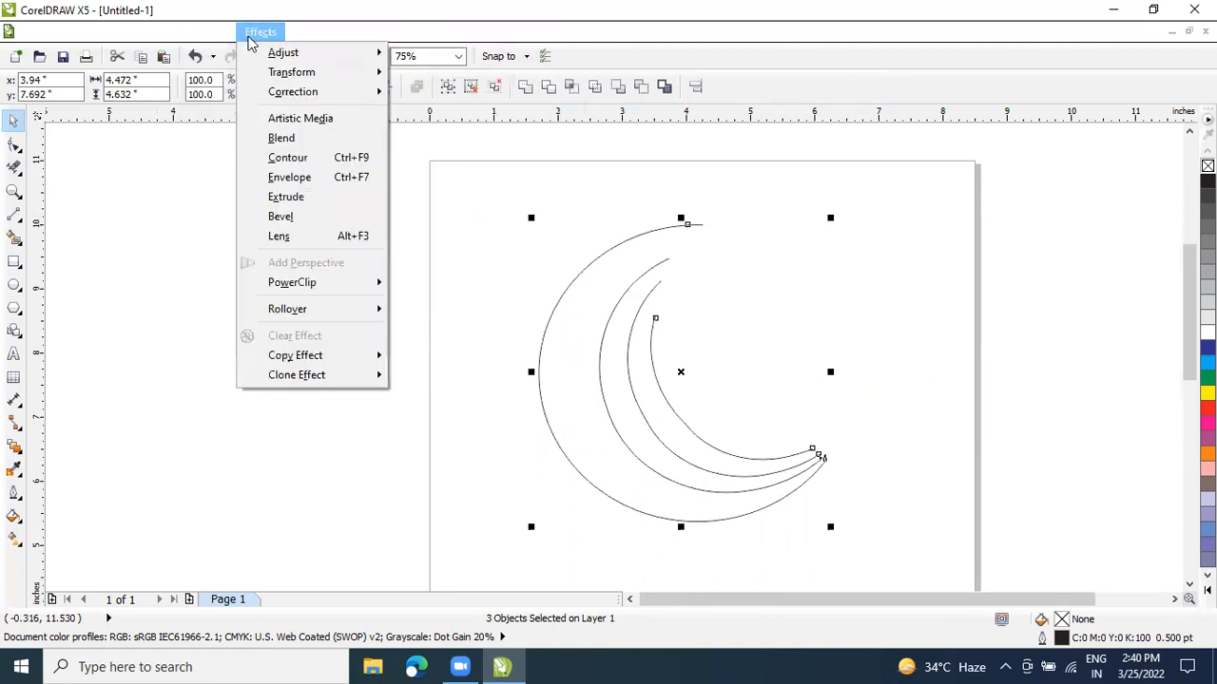
click(290, 118)
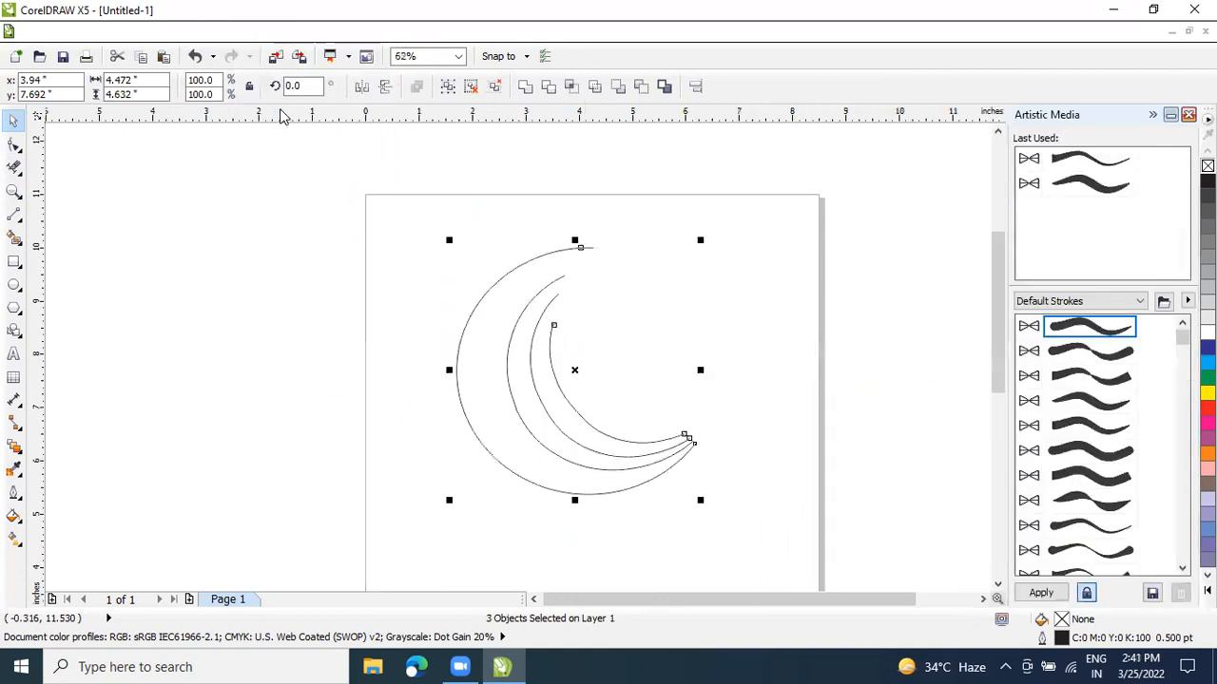
click(1067, 355)
click(1071, 403)
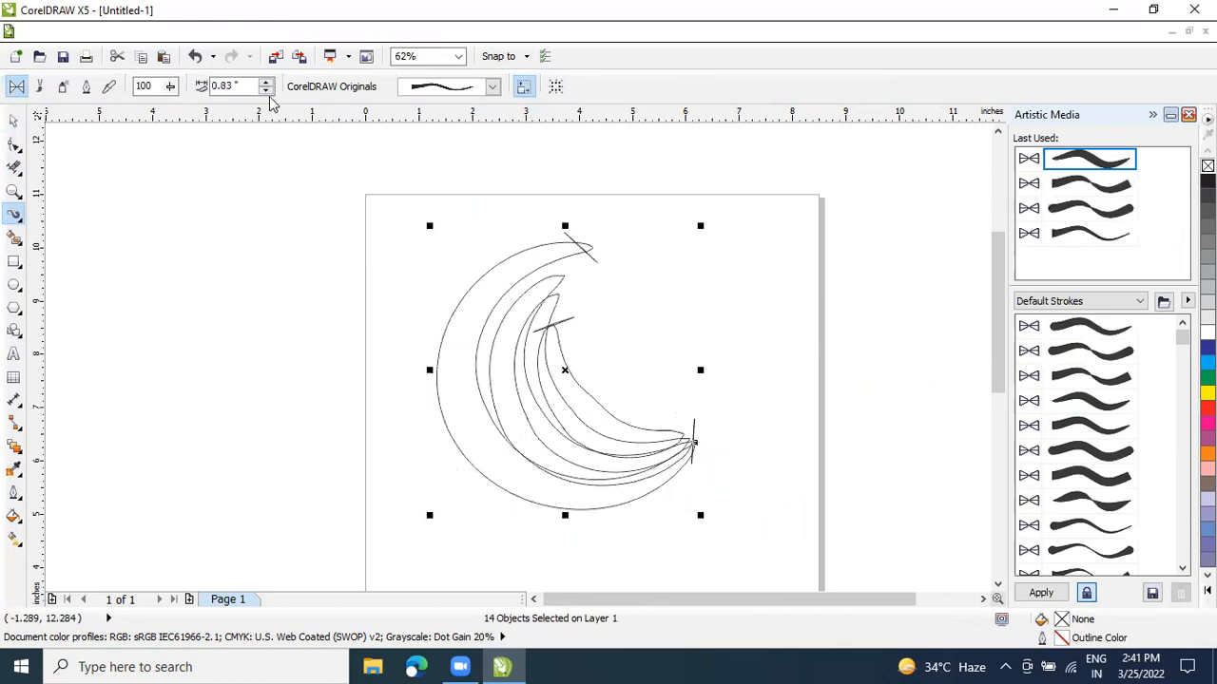
Set the artistic stroke width to 0.18 in and fill the strokes with red
drag(266, 92, 268, 92)
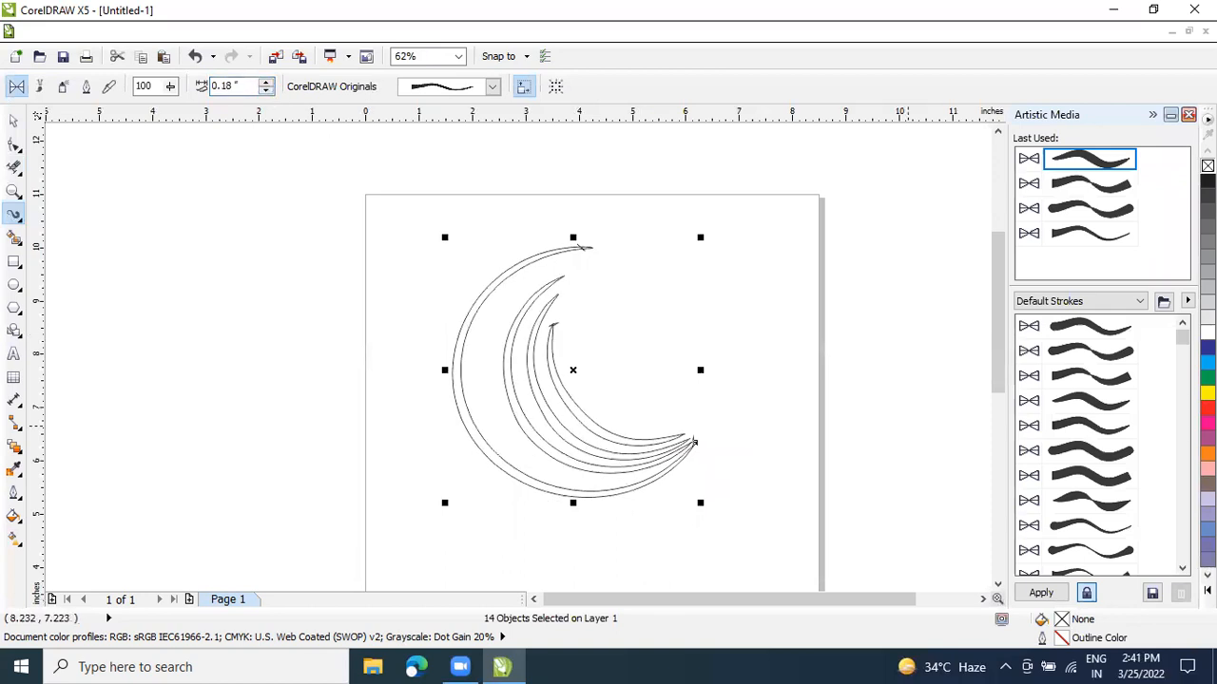
click(1207, 408)
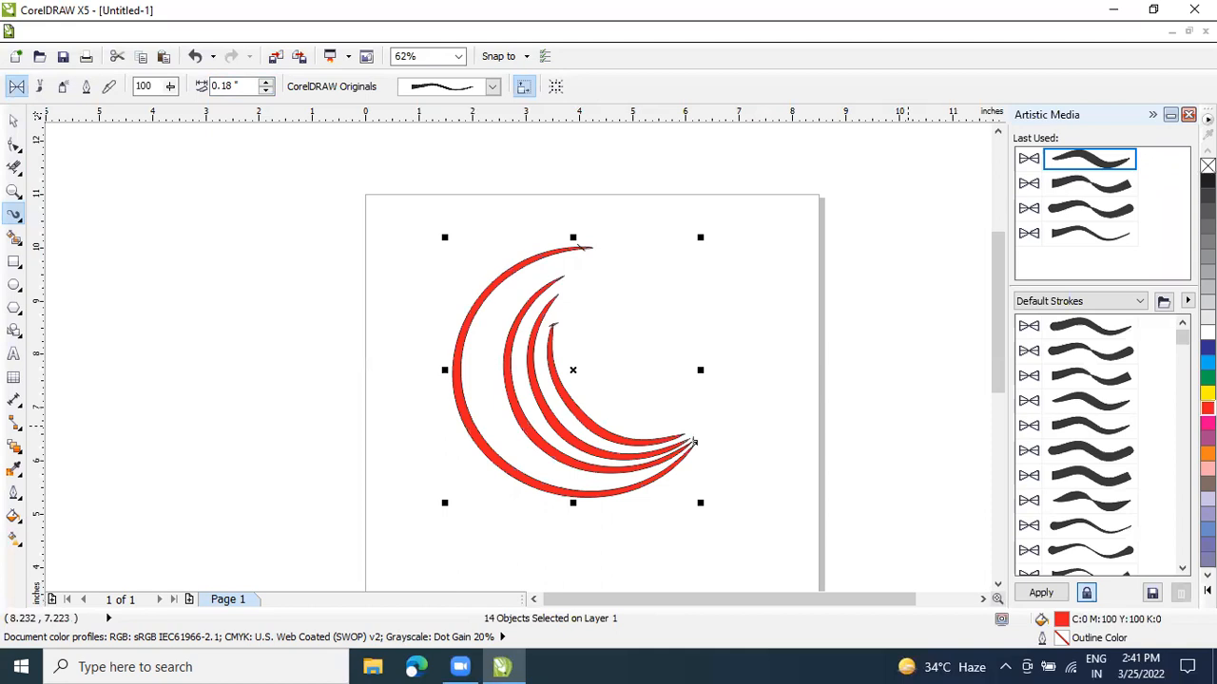
click(1188, 114)
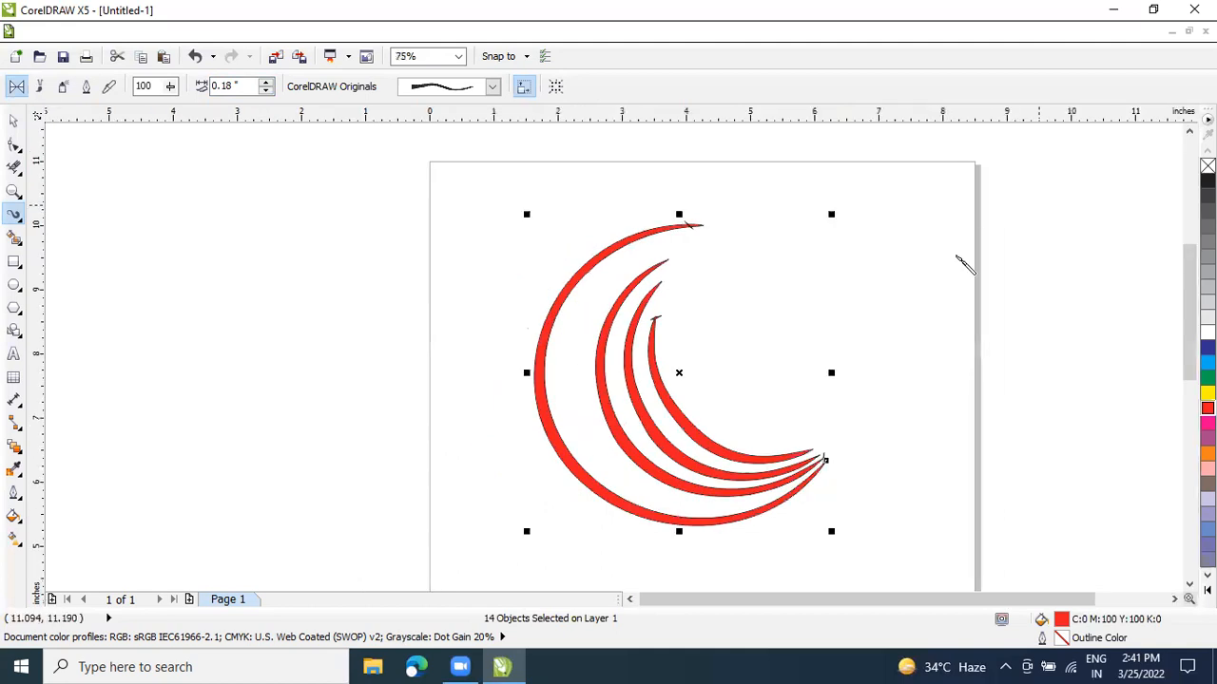
Group all the red crescent strokes and give the group a 2 pt outline
key(space)
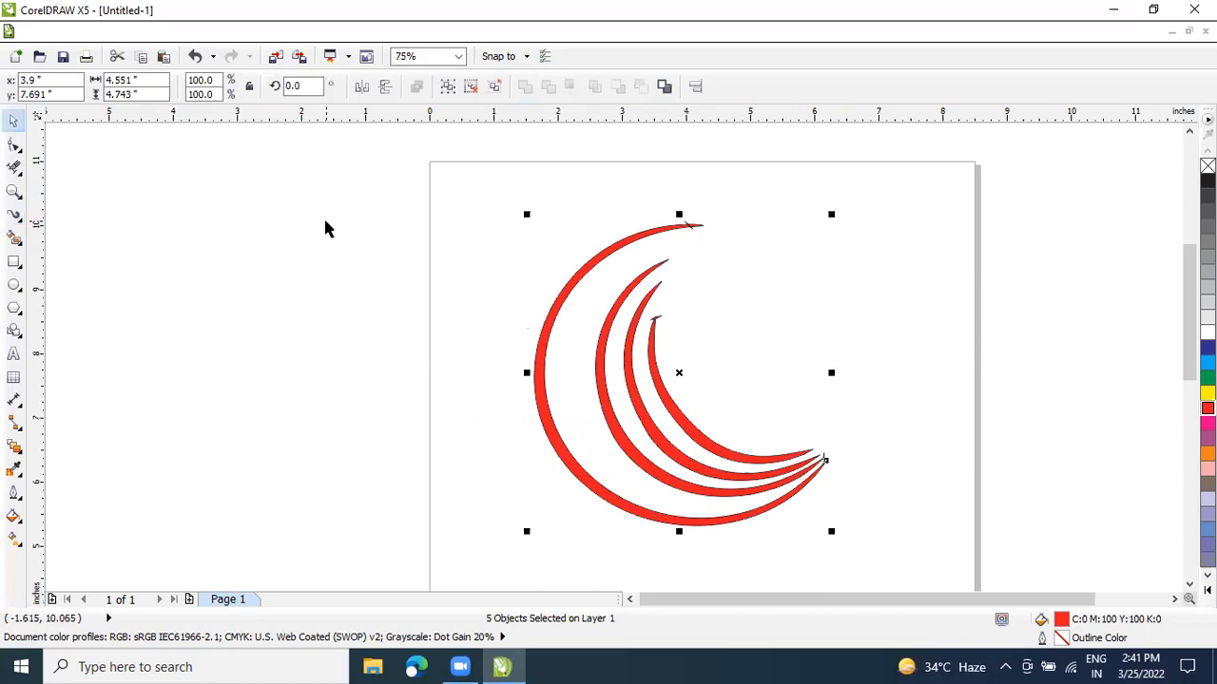
key(ctrl+g)
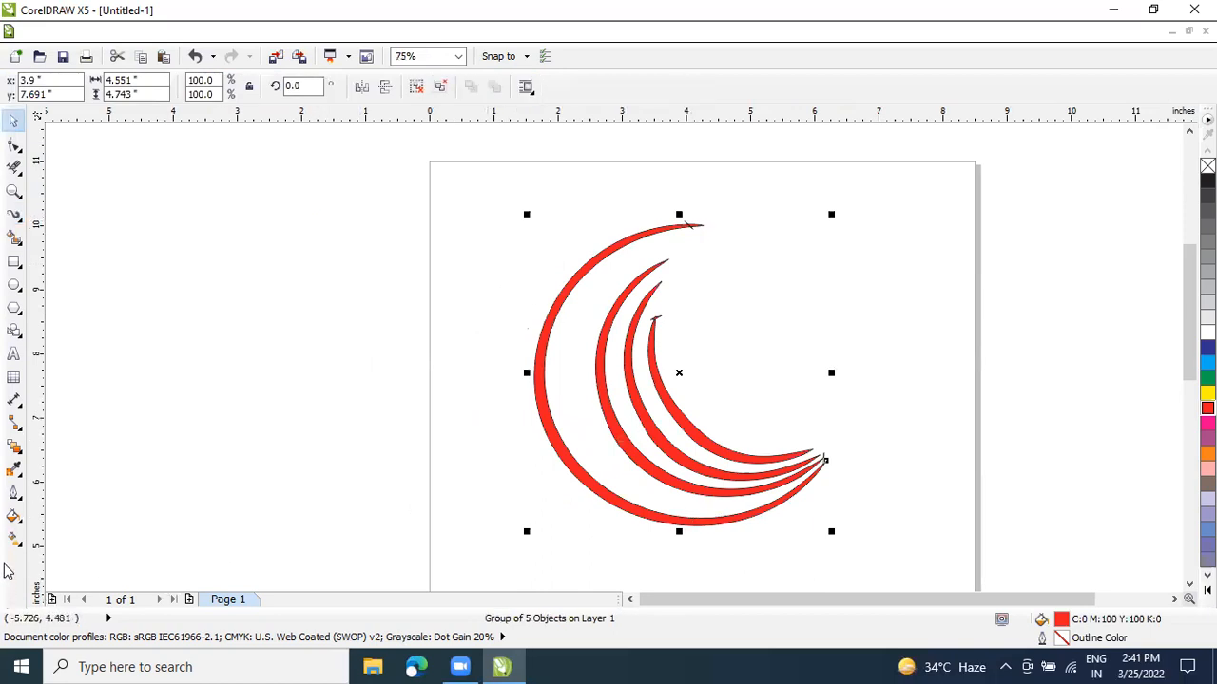
click(13, 491)
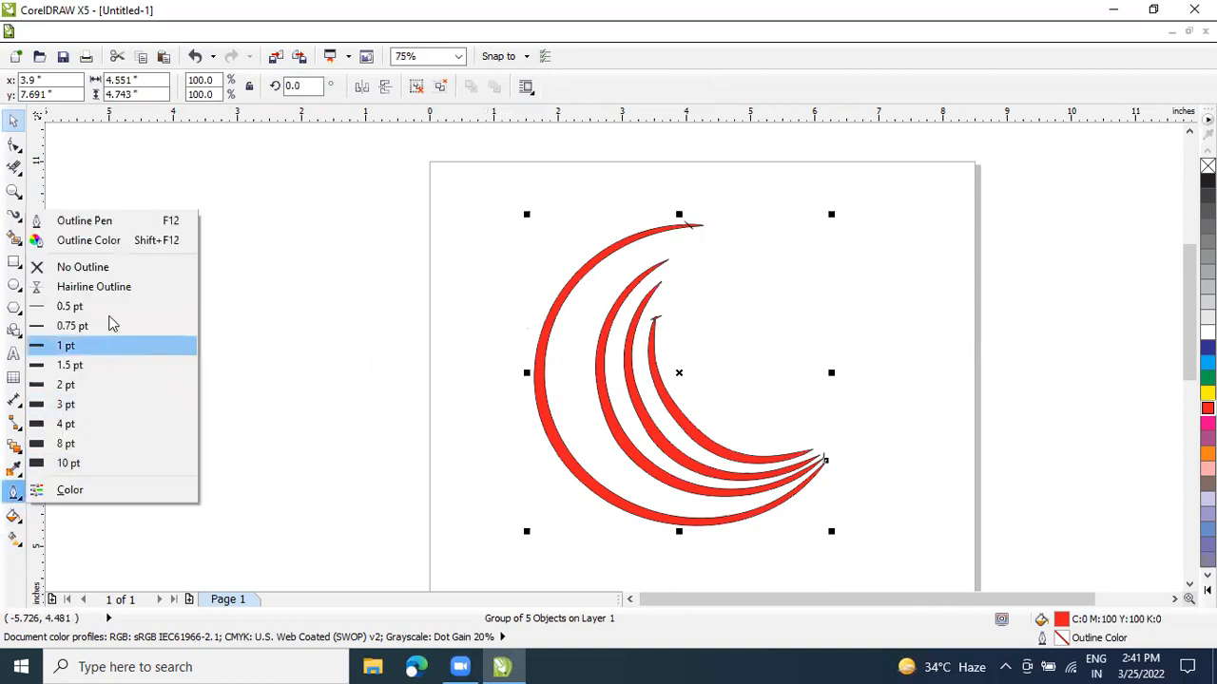
click(80, 388)
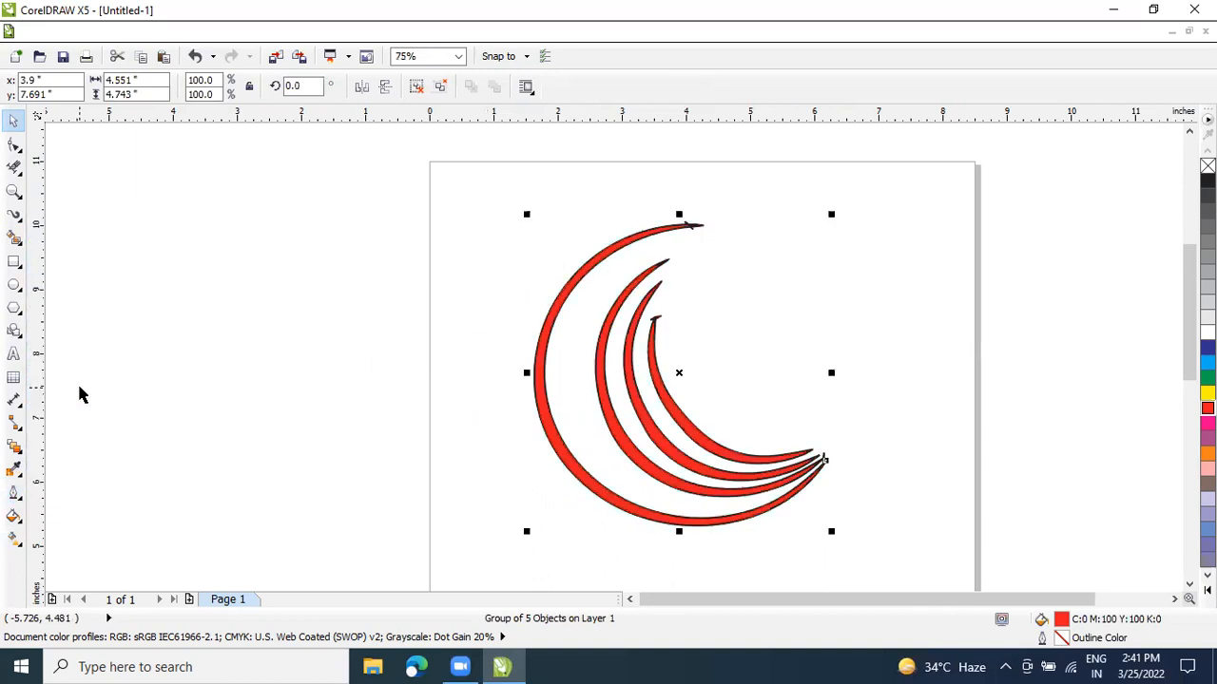
Try to change the grouped strokes' outline color to orange #FF9500 using the RGB color mixer
click(14, 491)
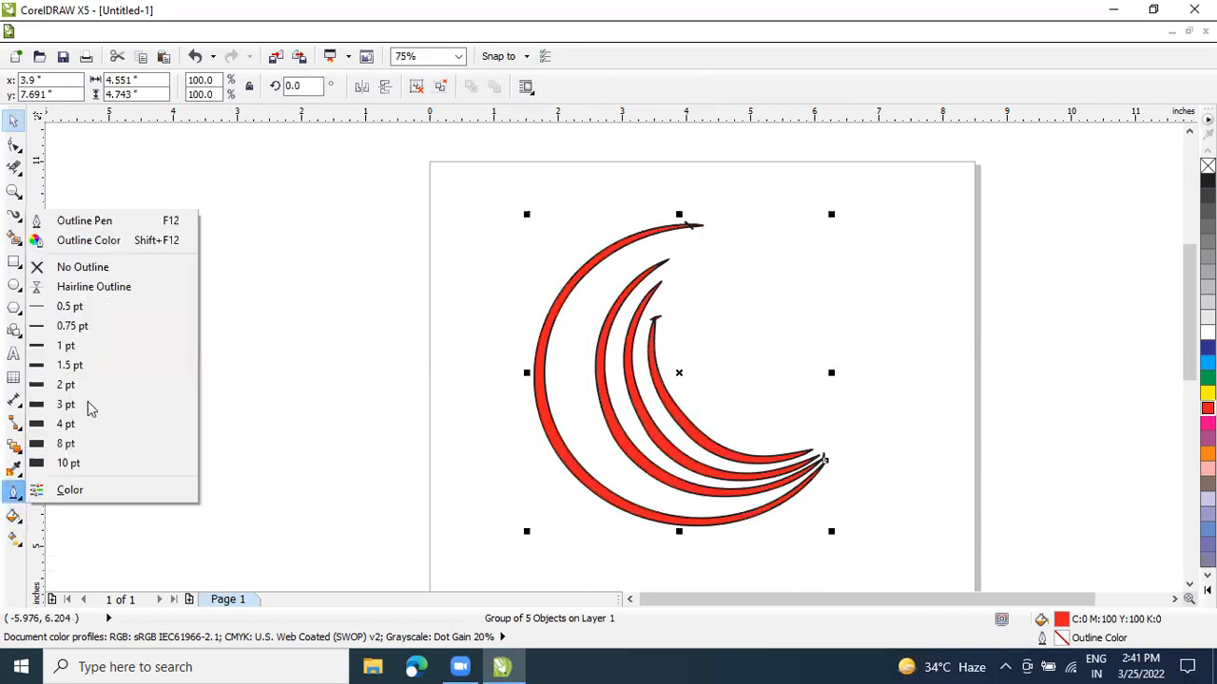
click(118, 245)
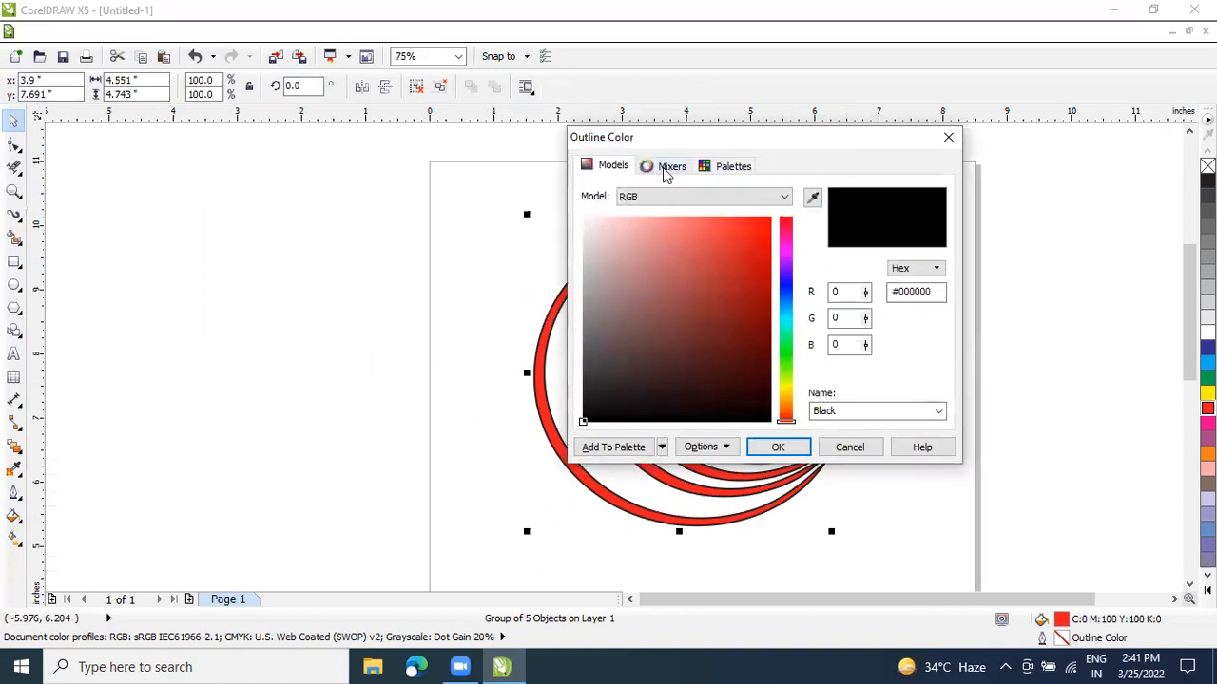
click(662, 174)
mouse_move(681, 249)
mouse_down()
mouse_move(642, 226)
mouse_move(621, 239)
mouse_move(619, 267)
mouse_move(645, 304)
mouse_move(670, 294)
mouse_move(647, 306)
mouse_move(621, 271)
mouse_move(654, 281)
mouse_move(679, 248)
mouse_up()
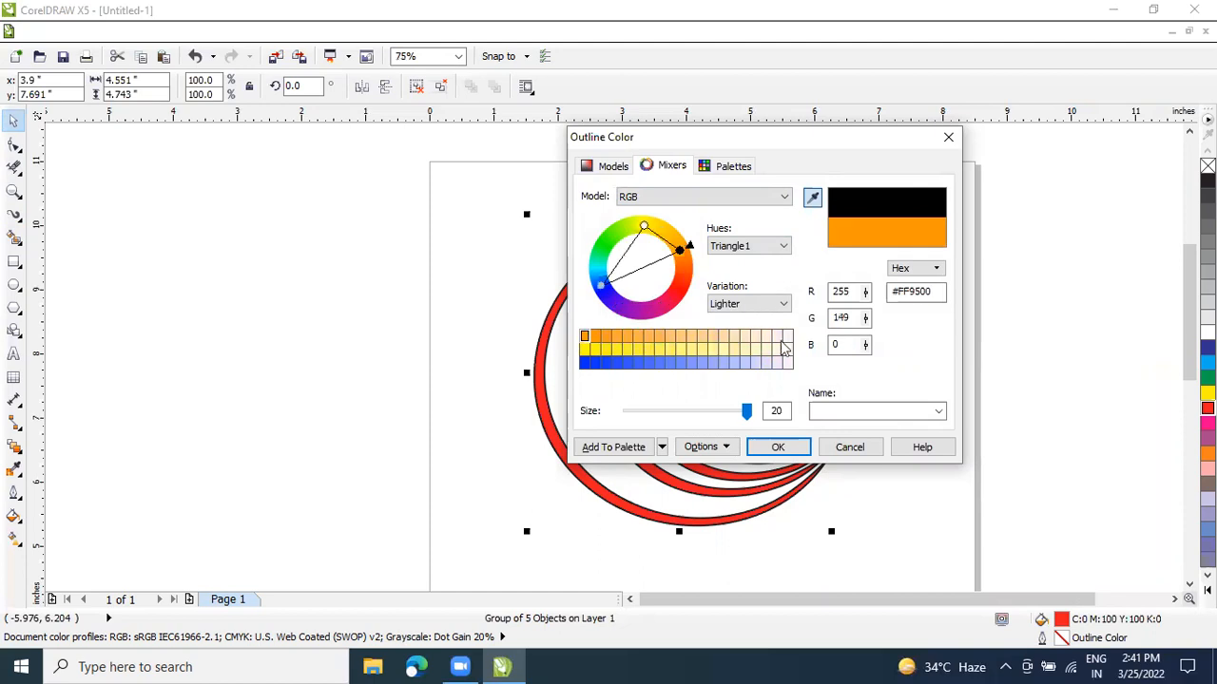
click(777, 447)
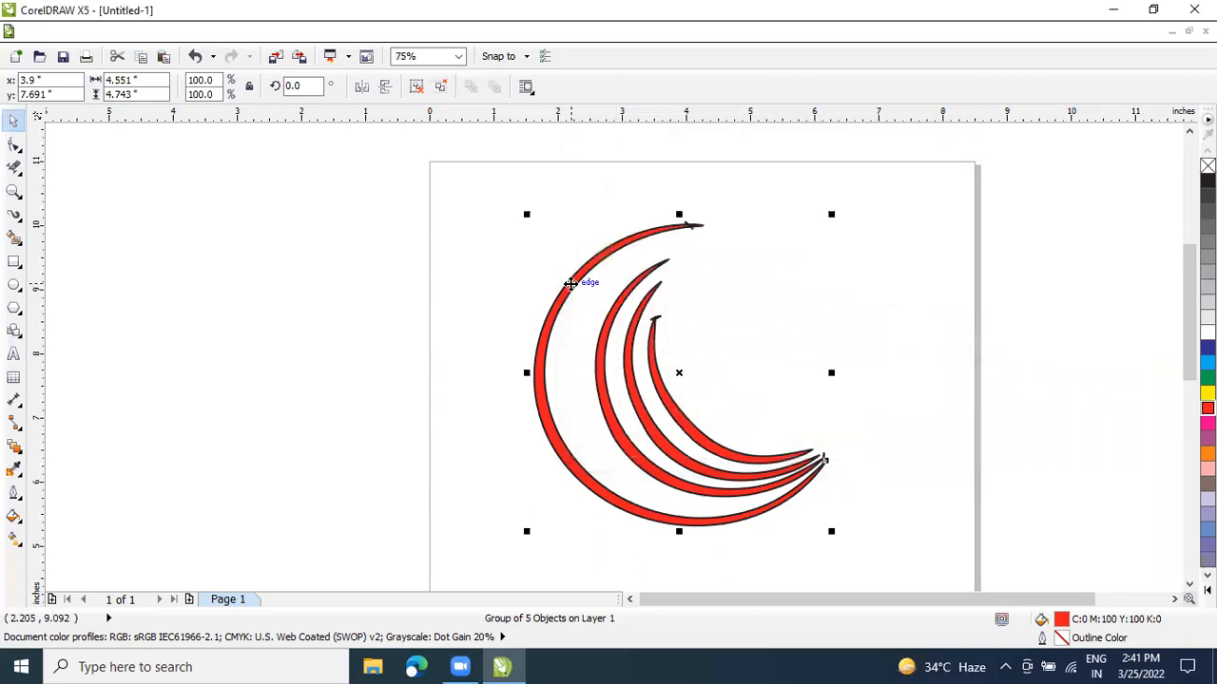
scroll(570, 284, up, 3)
scroll(570, 284, down, 2)
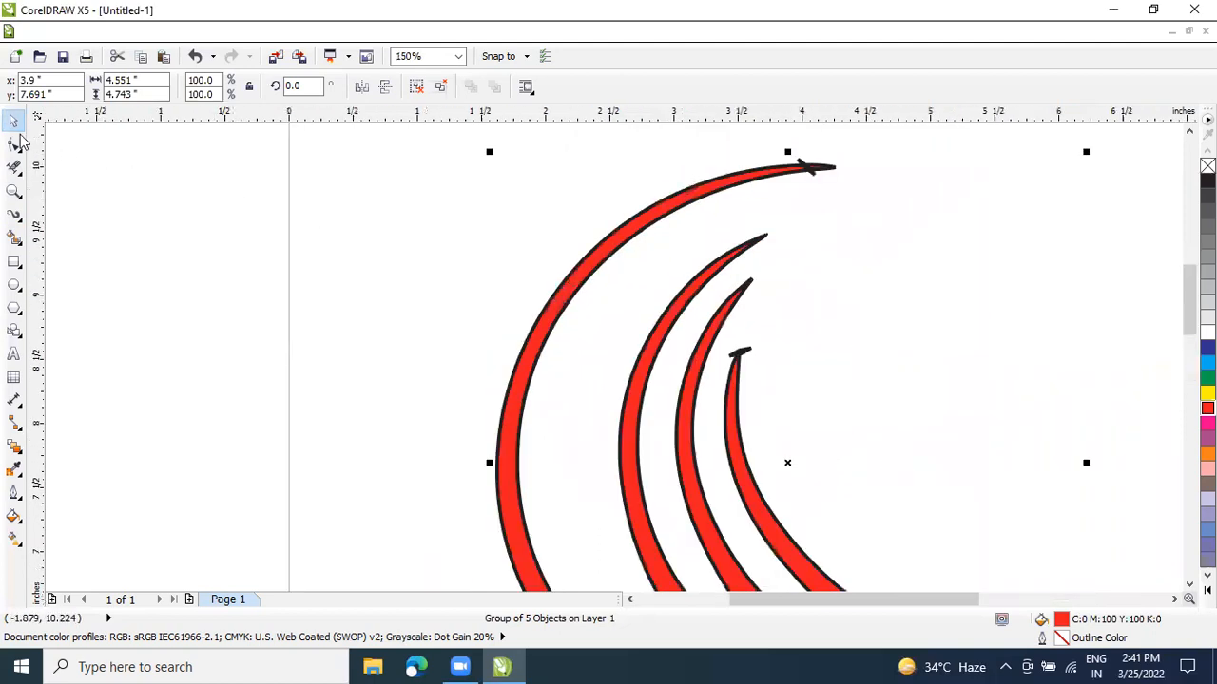
Move the red crescent group about 2.4 in to the left and remove its outline
click(170, 214)
scroll(535, 279, down, 2)
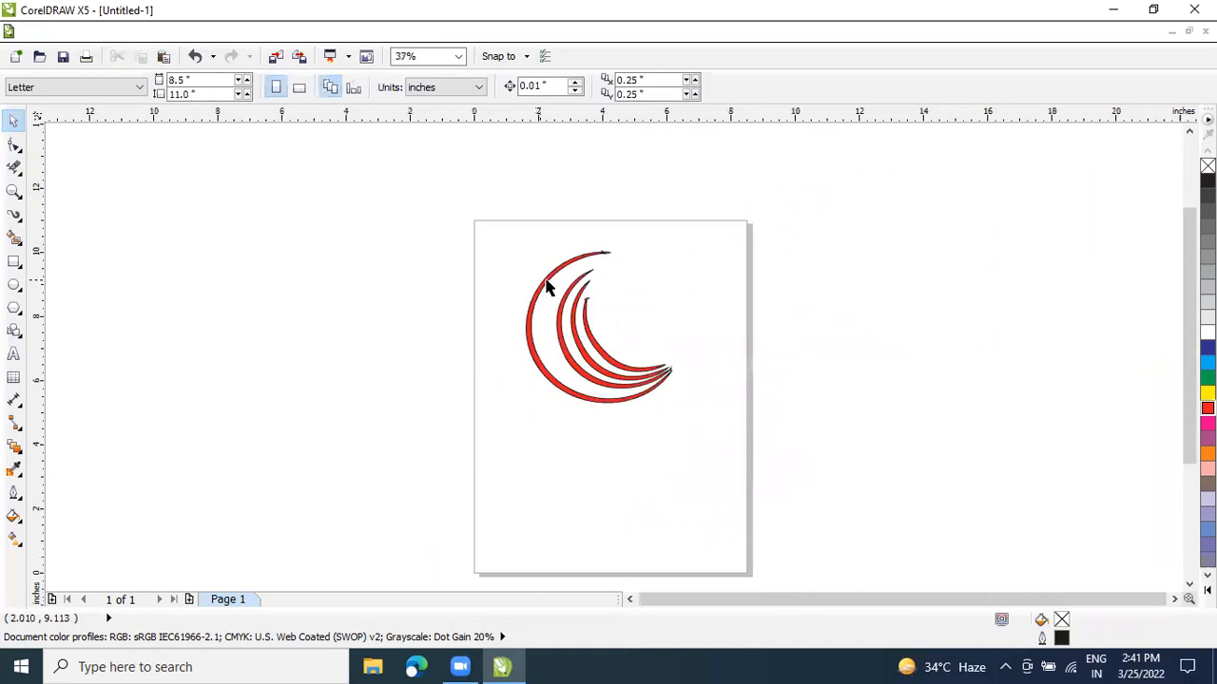
scroll(590, 280, up, 2)
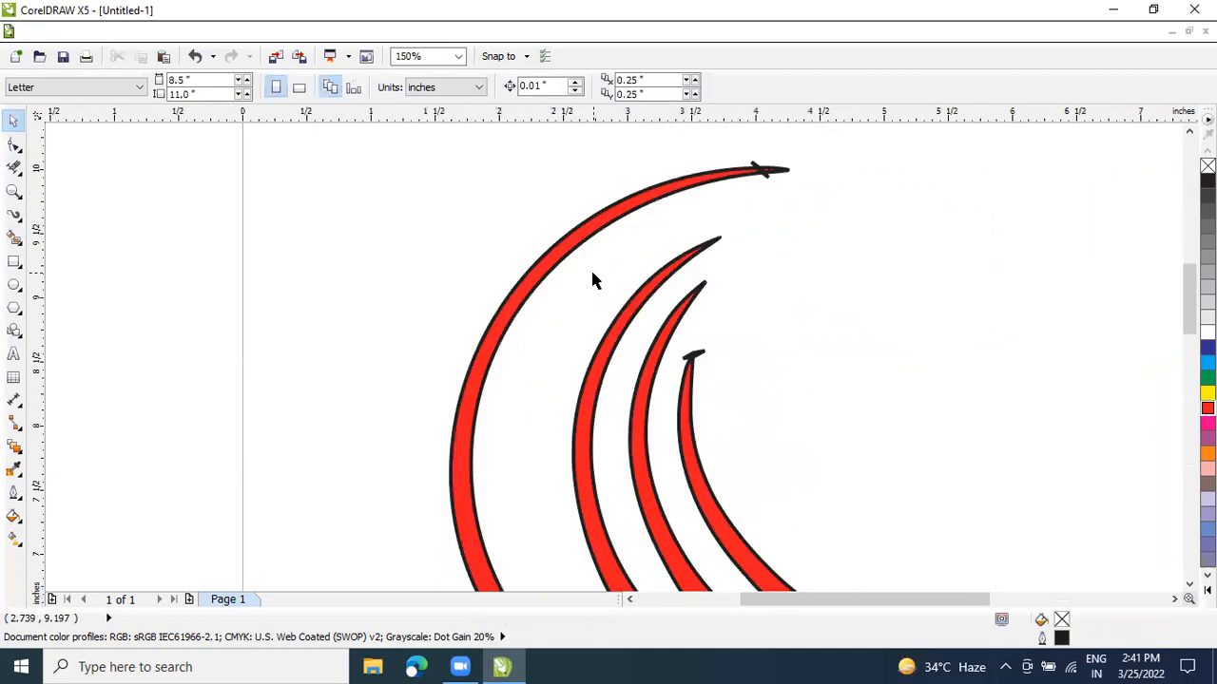
click(674, 190)
scroll(687, 195, down, 2)
drag(657, 320, 500, 315)
click(15, 494)
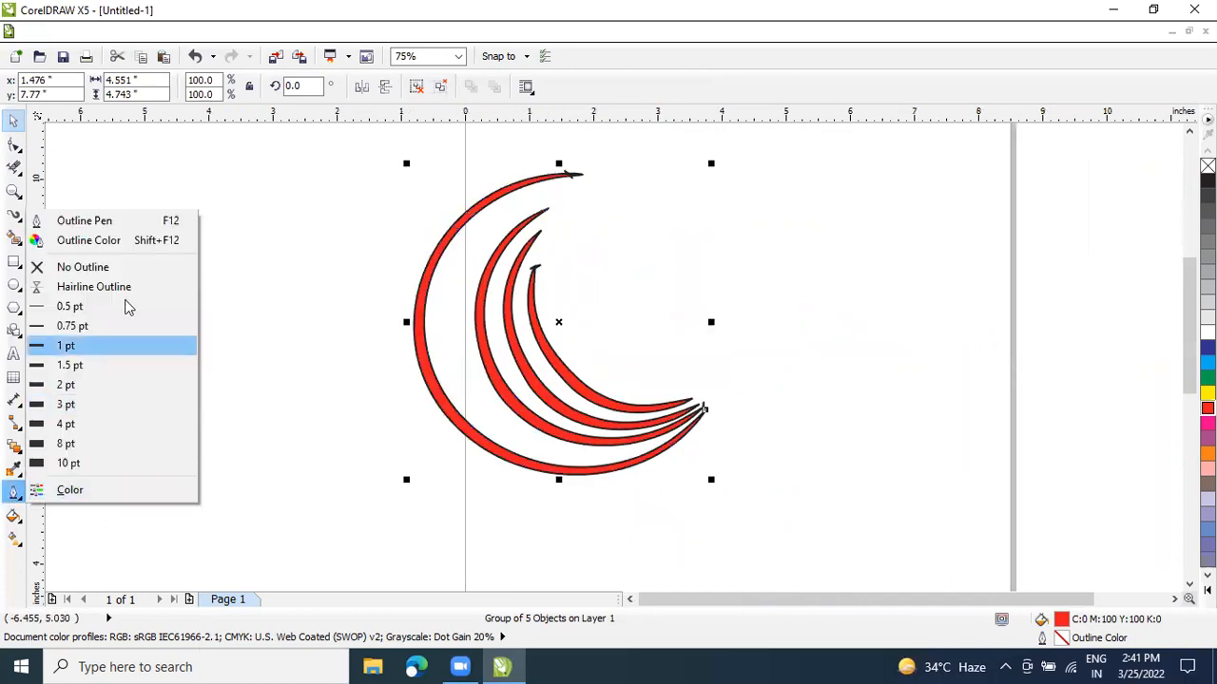
click(119, 268)
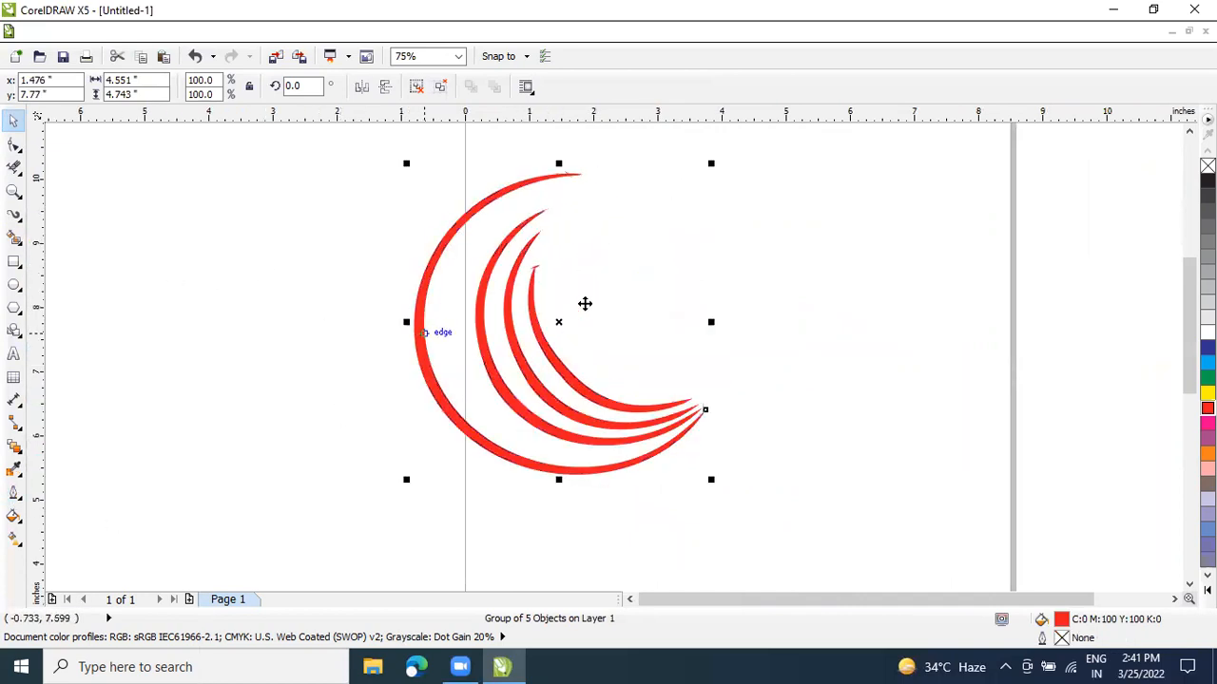
Duplicate the red crescent group in place and fill the copy with yellow
click(854, 350)
drag(808, 475, 473, 222)
click(473, 220)
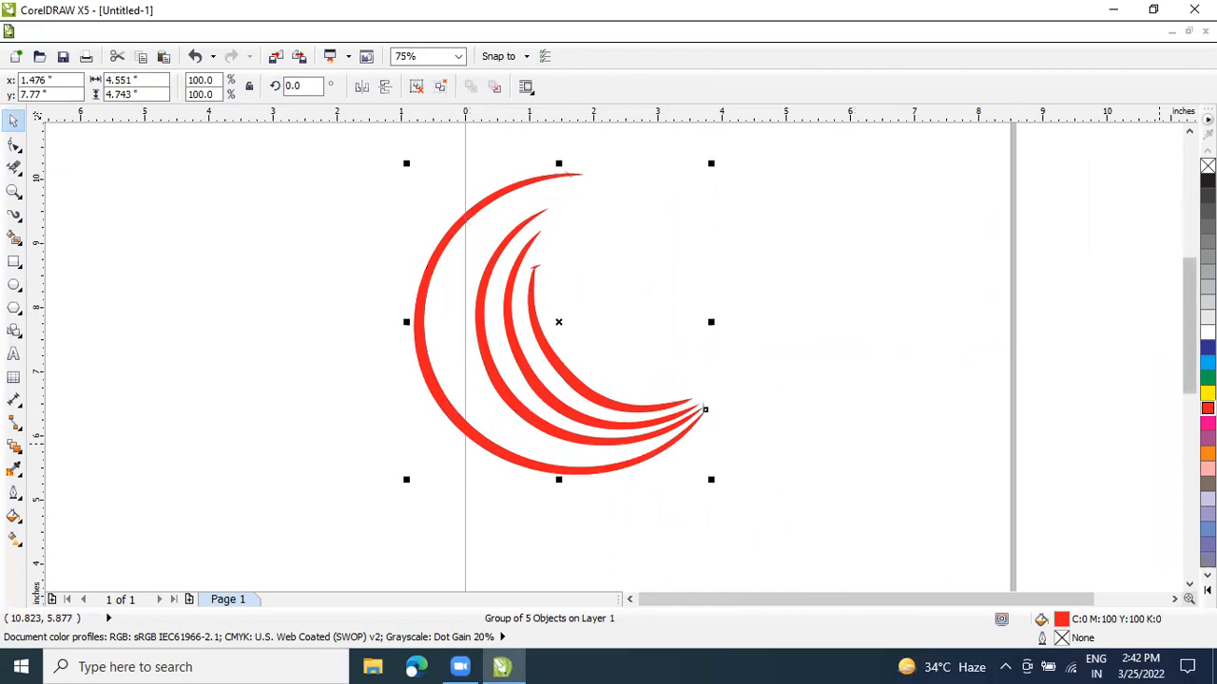
click(1207, 393)
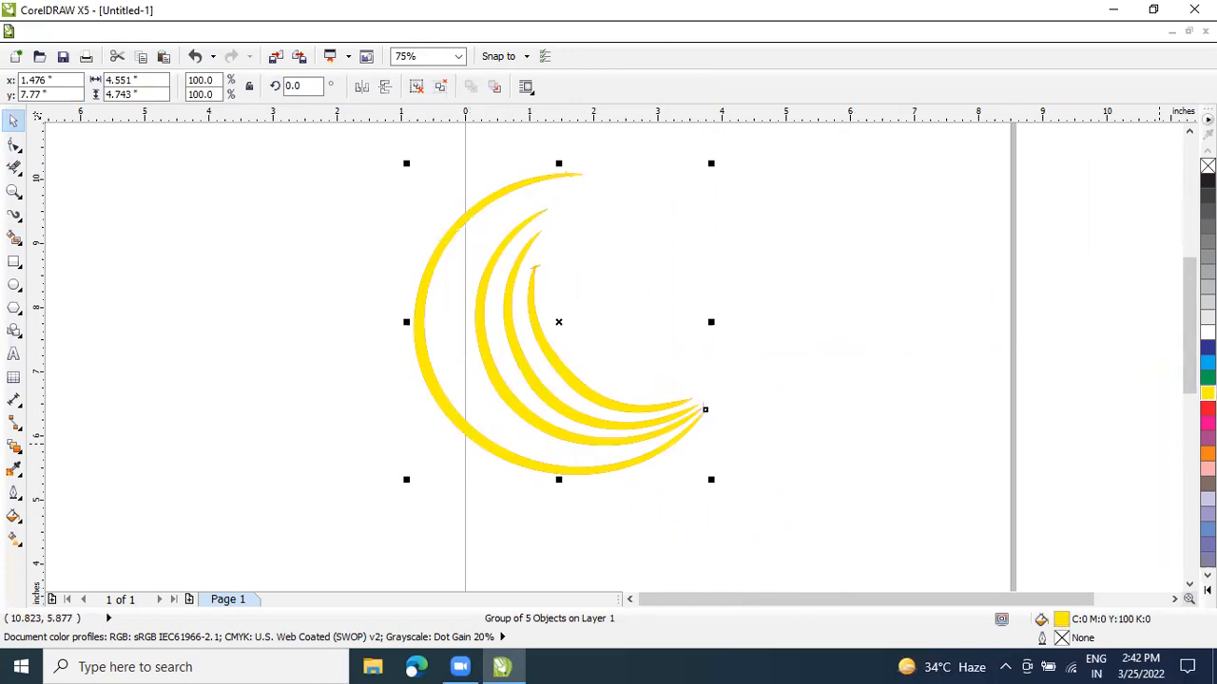
Nudge the yellow crescents to X 1.616, Y 7.78 in, so they sit slightly right of the red ones
key(Right)
key(Right)
key(Right)
key(Right)
key(Right)
key(Right)
key(Right)
key(Right)
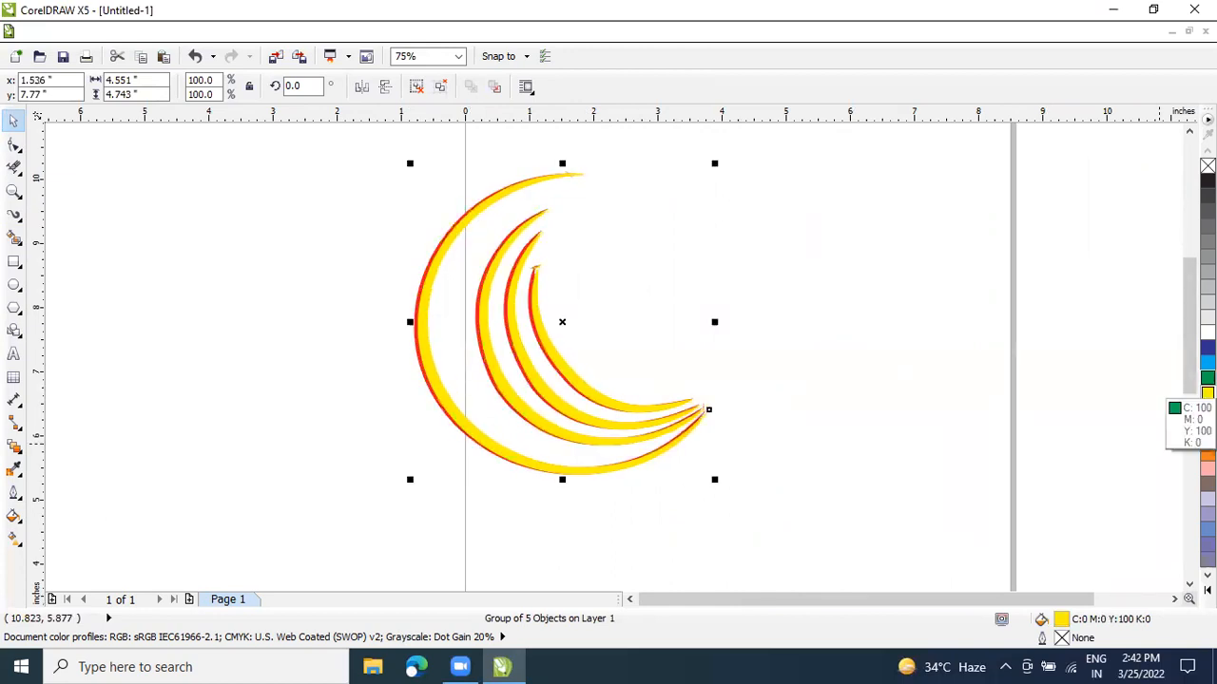
key(Right)
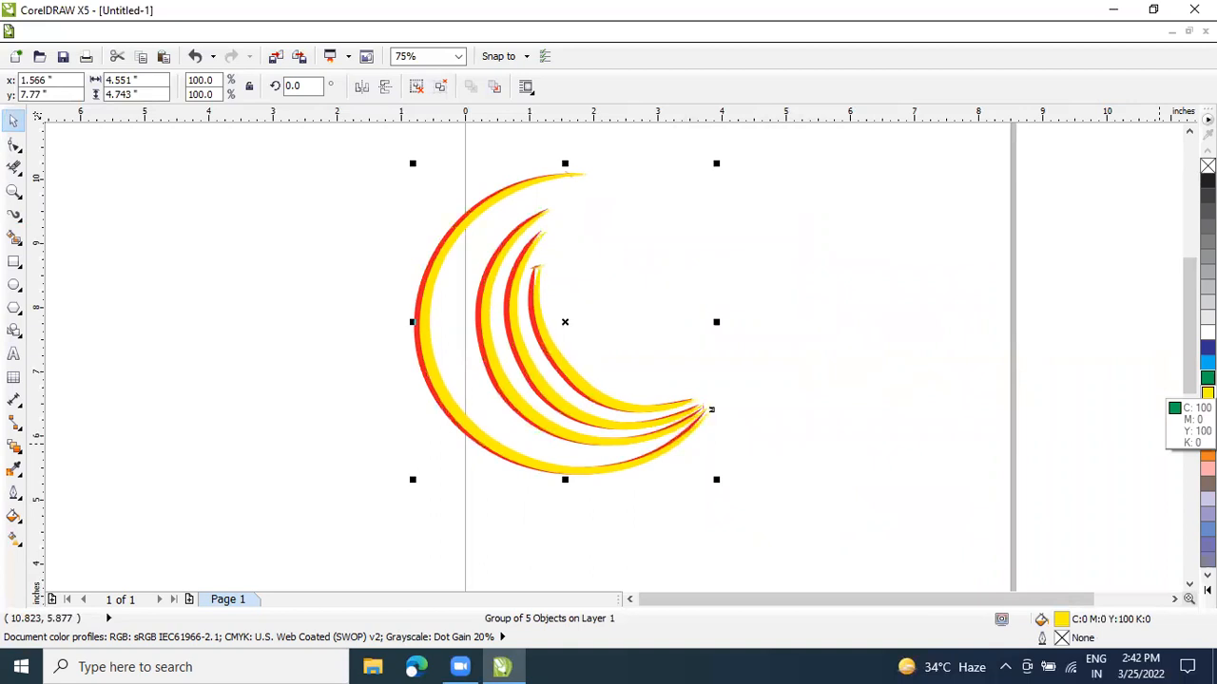
key(Up)
key(Up)
key(Up)
key(Up)
key(Up)
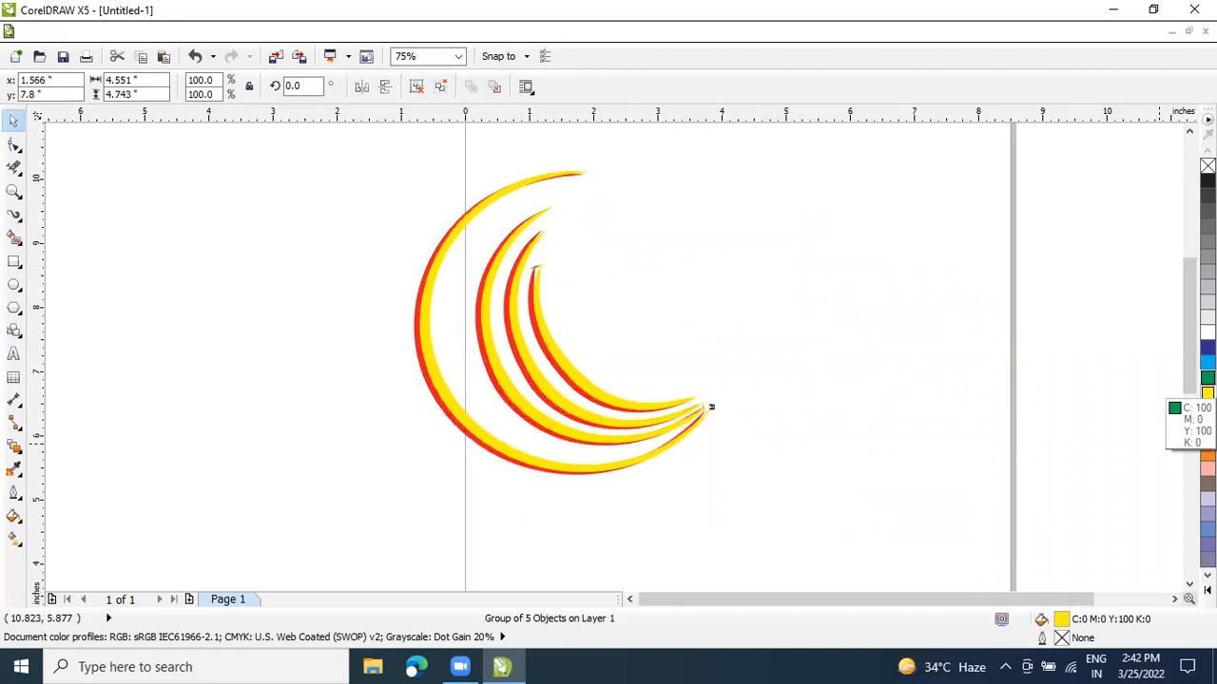
key(Right)
key(Right)
key(Right)
key(Right)
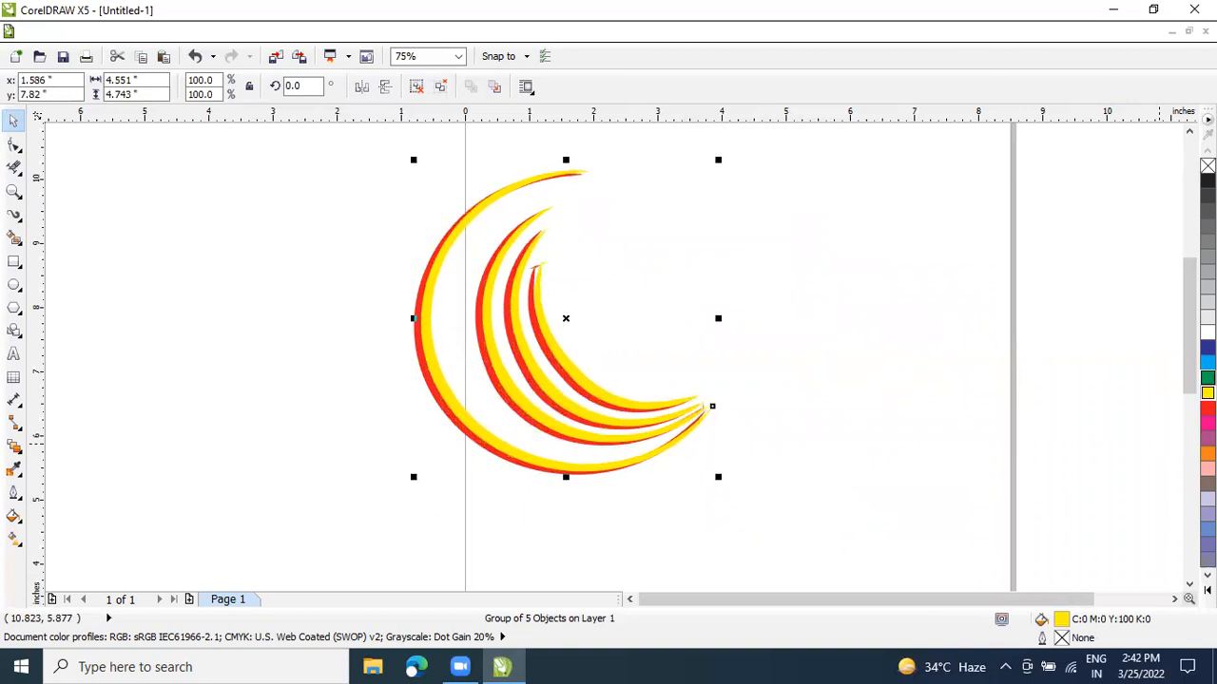
key(Down)
key(Down)
key(Right)
key(Down)
key(Down)
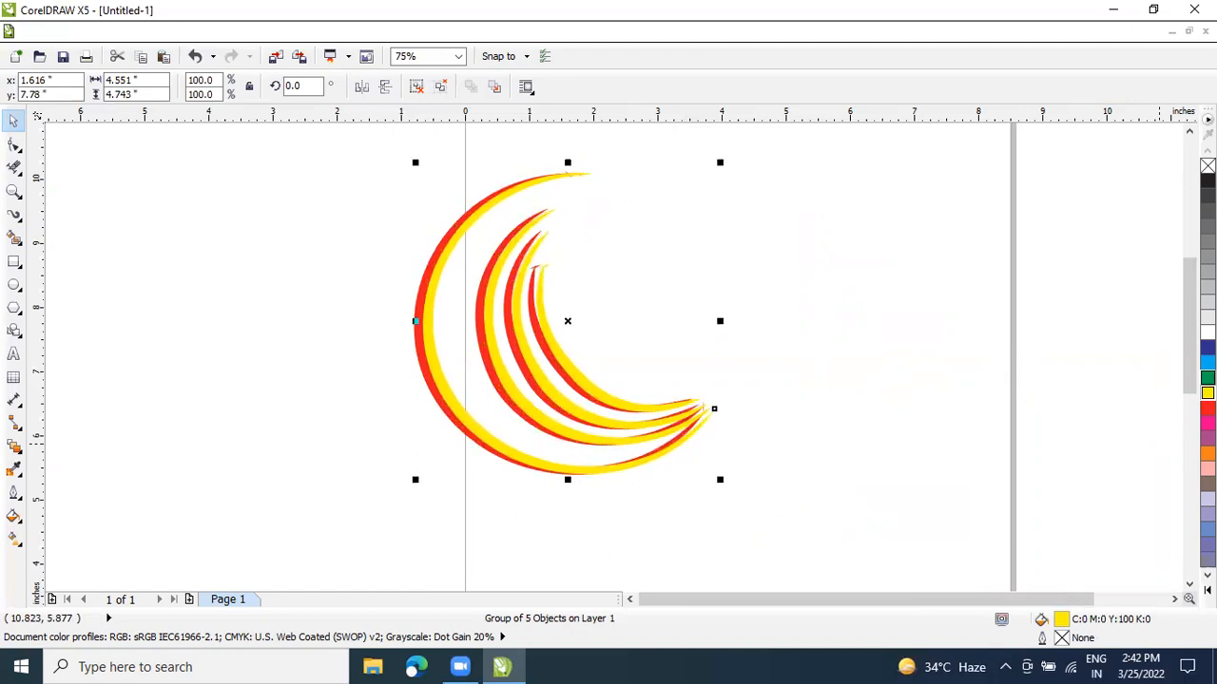
Duplicate the yellow crescents as a black-filled copy and nudge it to about X 1.756, Y 7.87 in
key(ctrl+d)
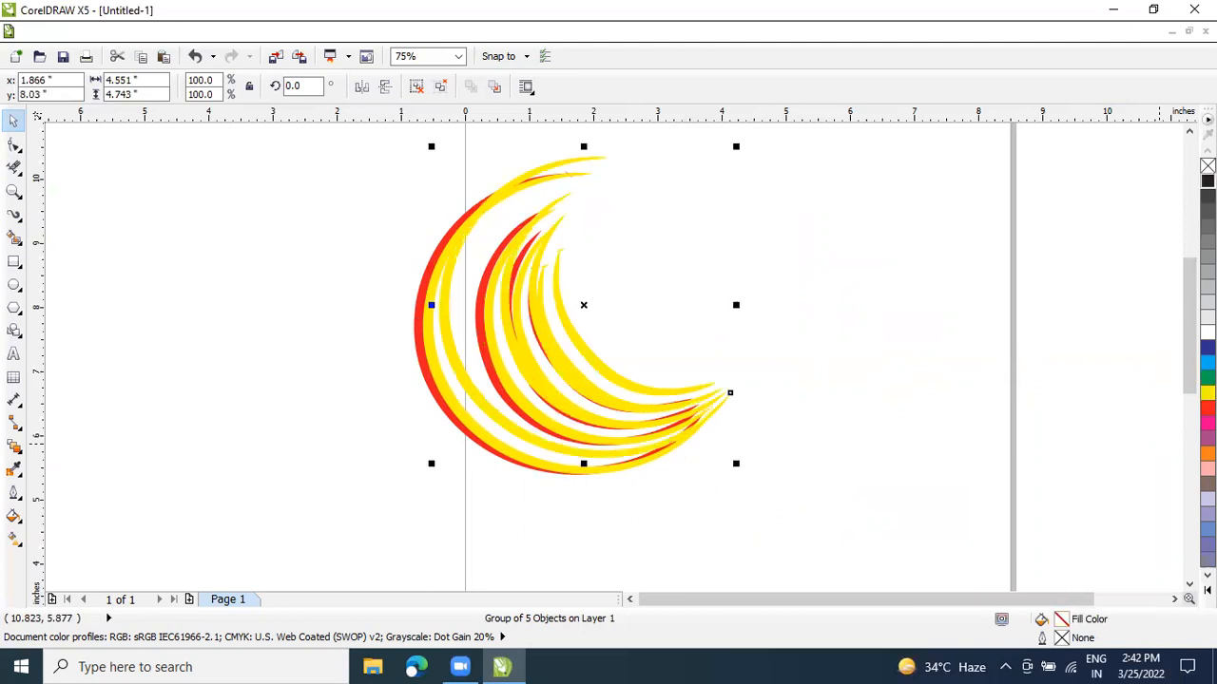
click(1207, 181)
key(Left)
key(Down)
key(Down)
key(Down)
key(Down)
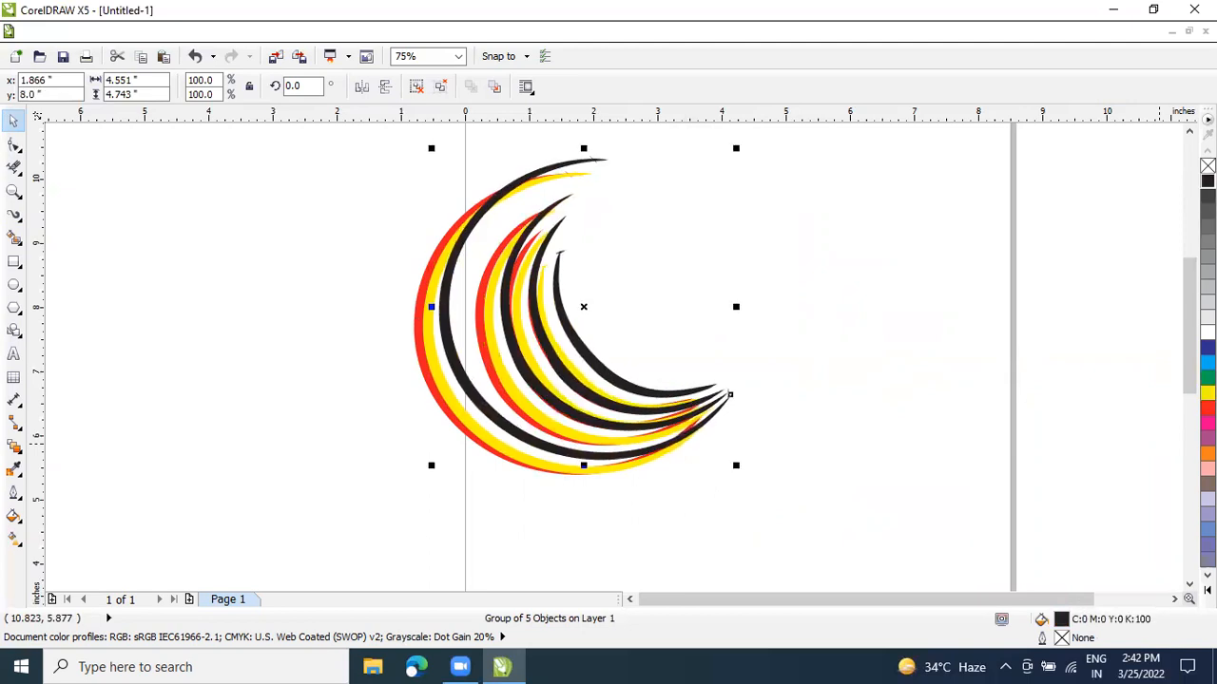
key(Left)
key(Left)
key(Left)
key(Left)
key(Left)
key(Left)
key(Down)
key(Down)
key(Left)
key(Left)
key(Down)
key(Down)
key(Down)
key(Down)
key(Down)
key(Down)
key(Down)
key(Down)
key(Down)
key(Down)
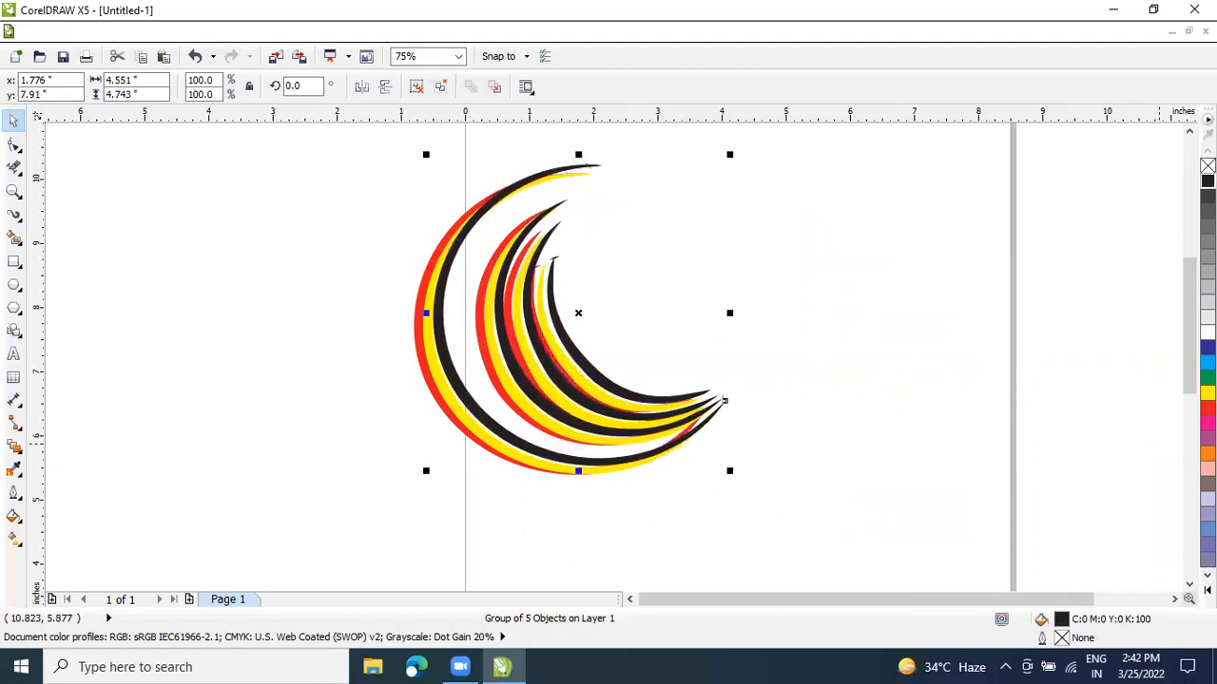
key(Left)
key(Left)
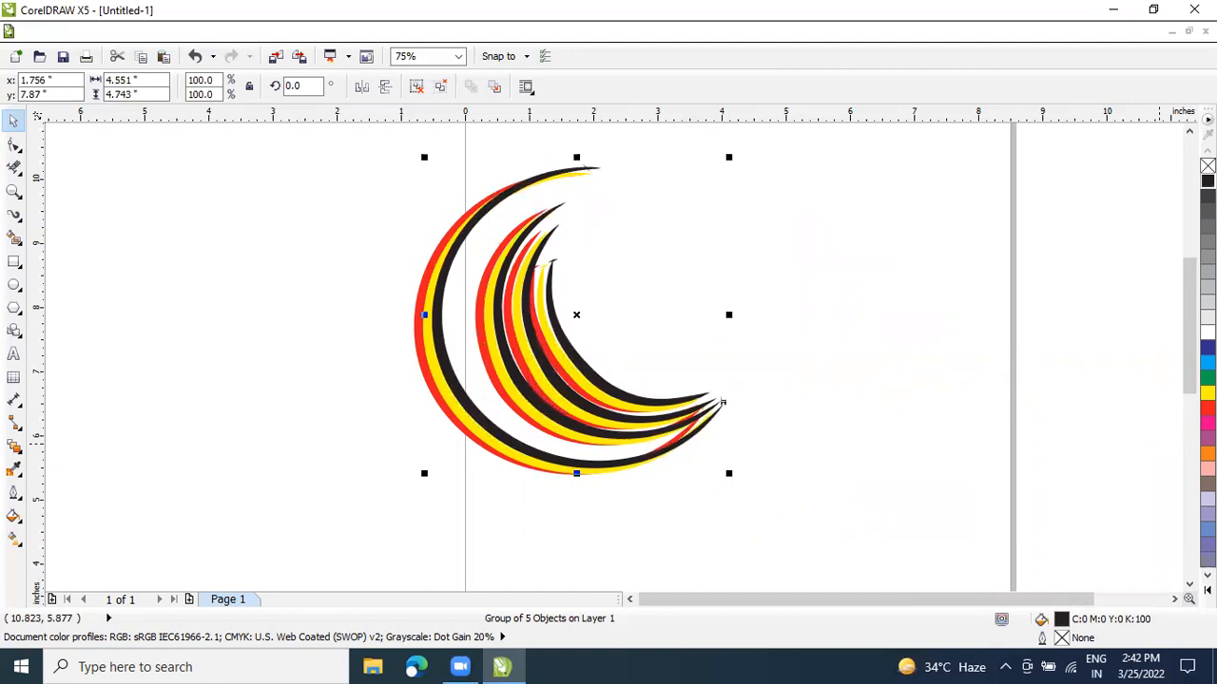
Group the red, yellow and black crescents and move the group off the page to about X -3.471, Y 10.057 in
shift+click(711, 407)
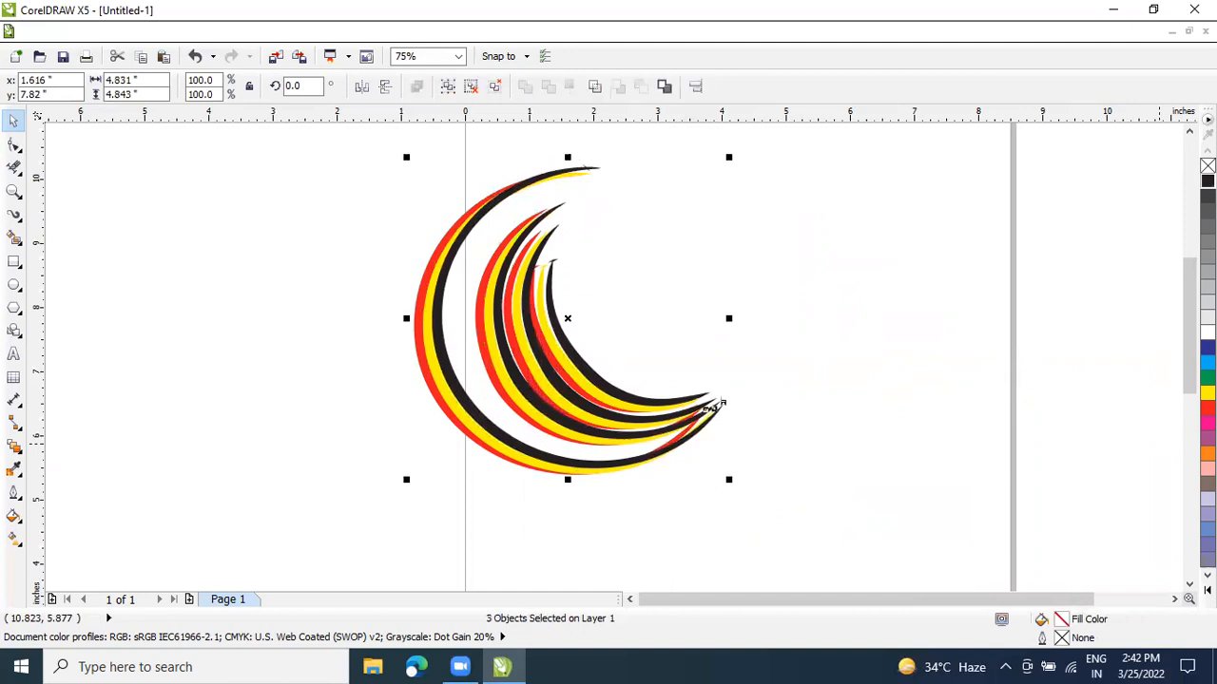
key(ctrl+g)
scroll(671, 374, down, 1)
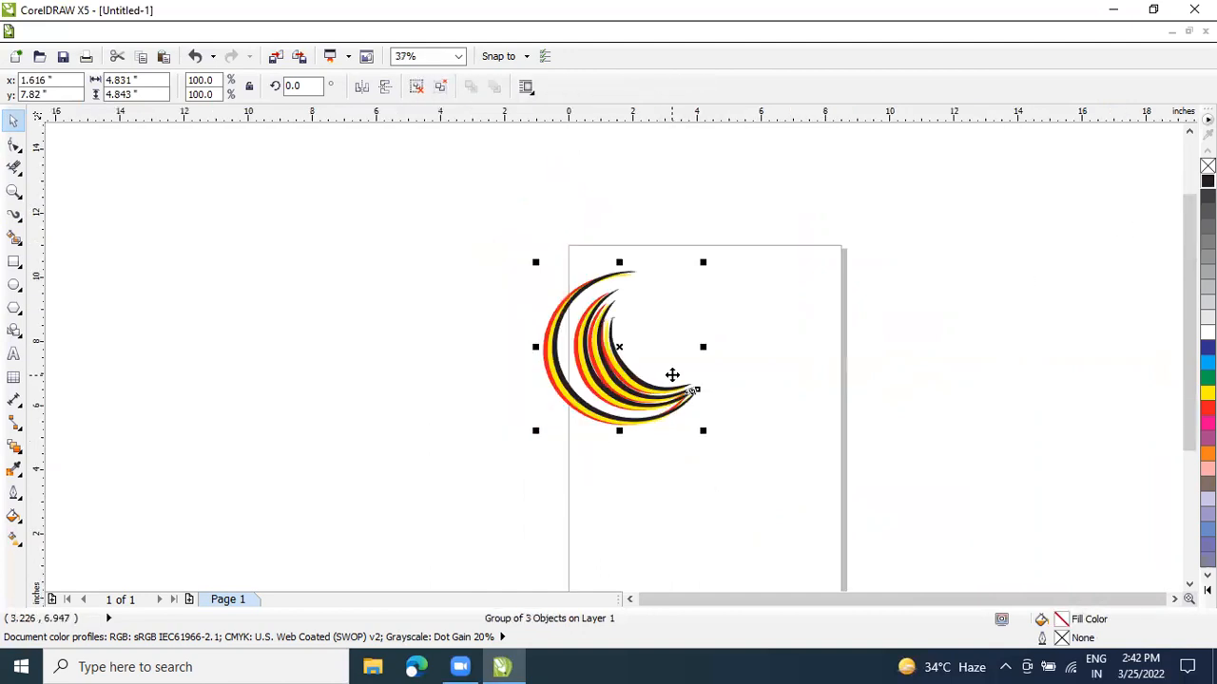
click(734, 388)
drag(623, 393, 519, 301)
scroll(520, 332, up, 1)
scroll(700, 367, down, 1)
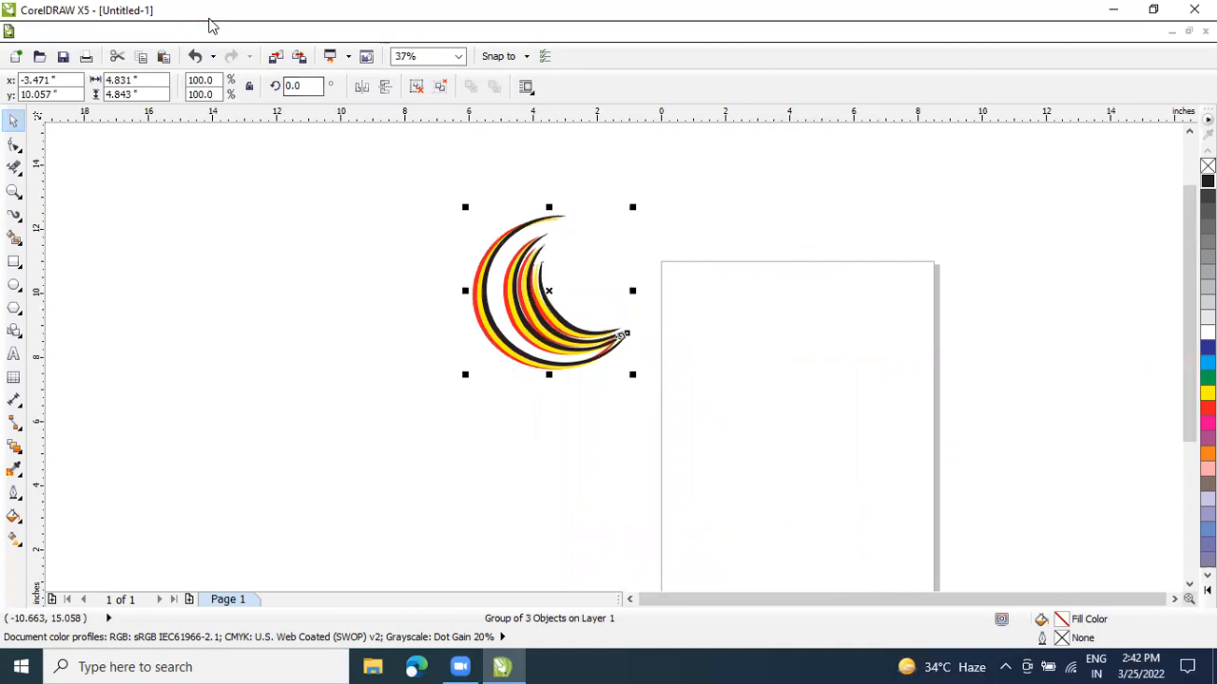
Create 6 copies of the crescent group, rotated in 60-degree increments about its lower-left corner
click(211, 33)
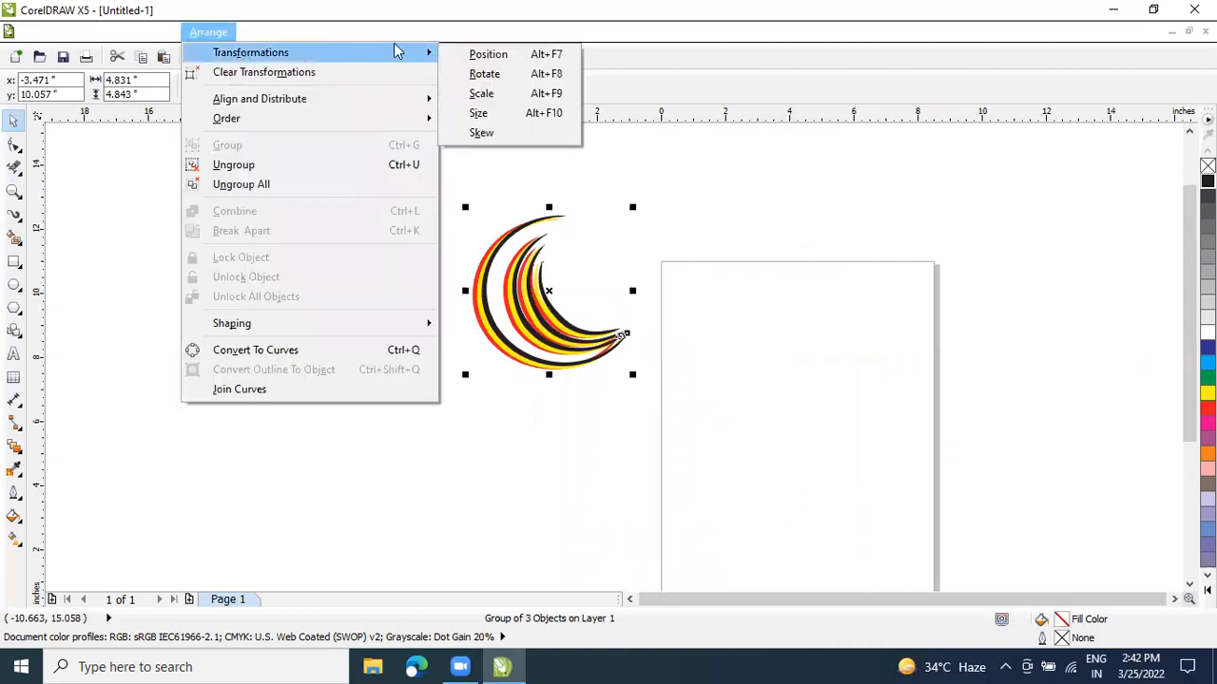
mouse_move(399, 32)
mouse_move(185, 28)
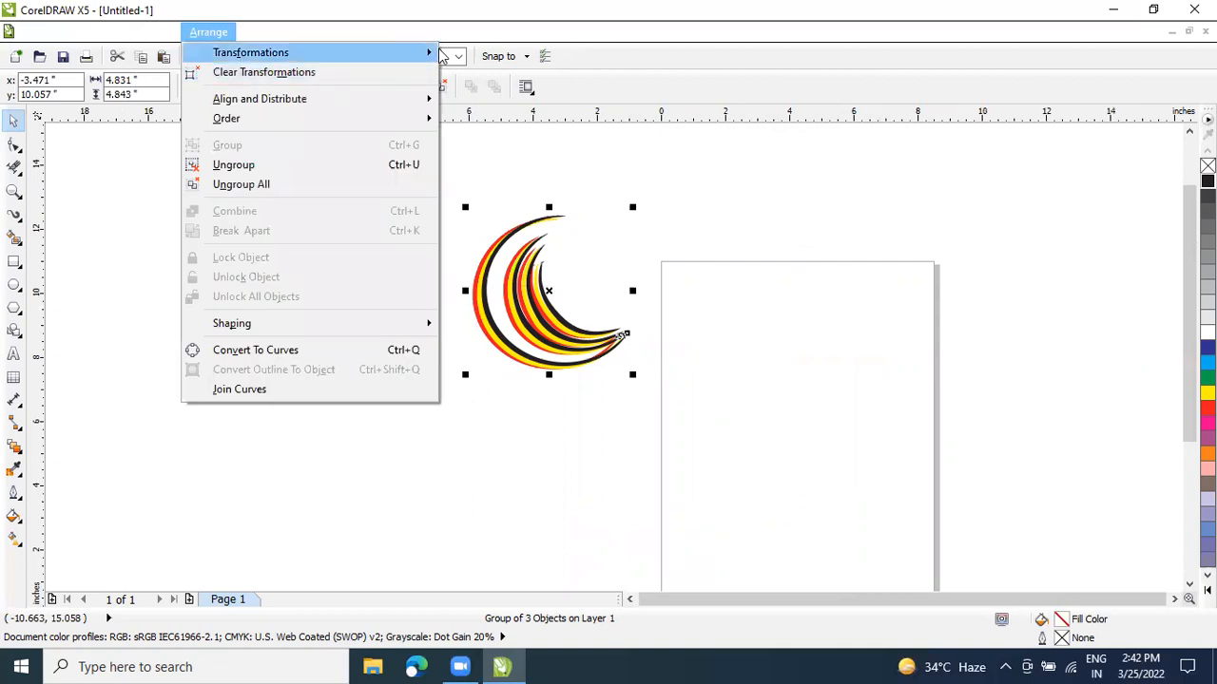
mouse_move(437, 54)
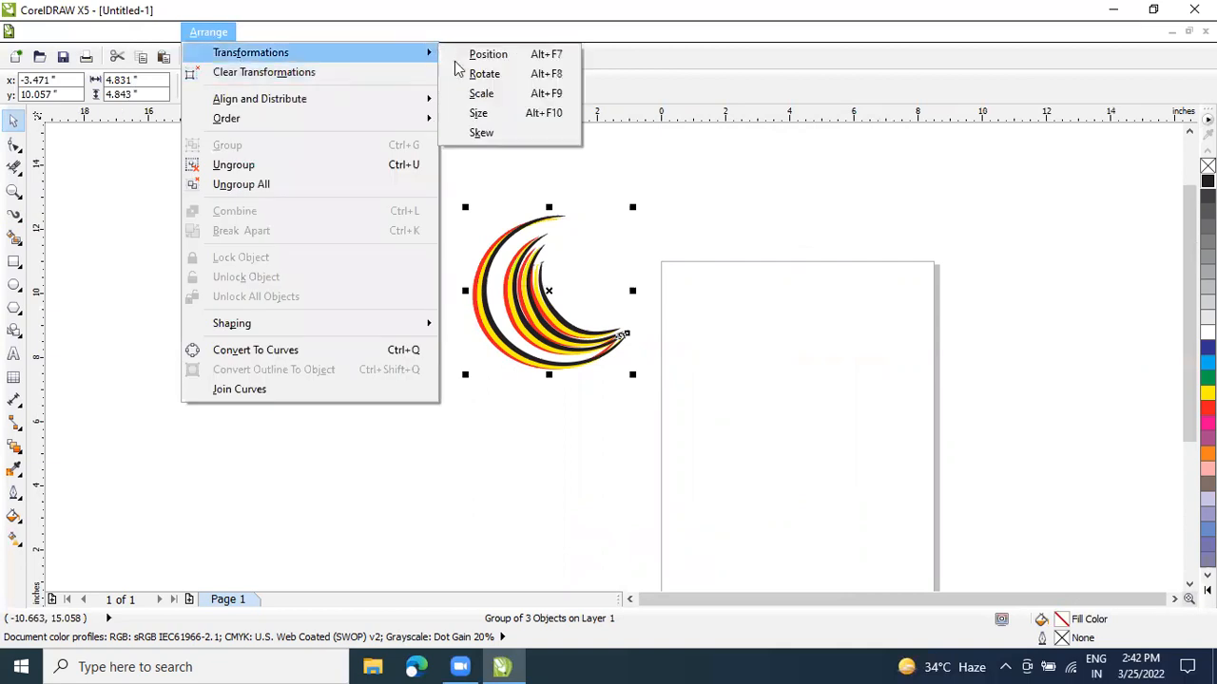
click(501, 77)
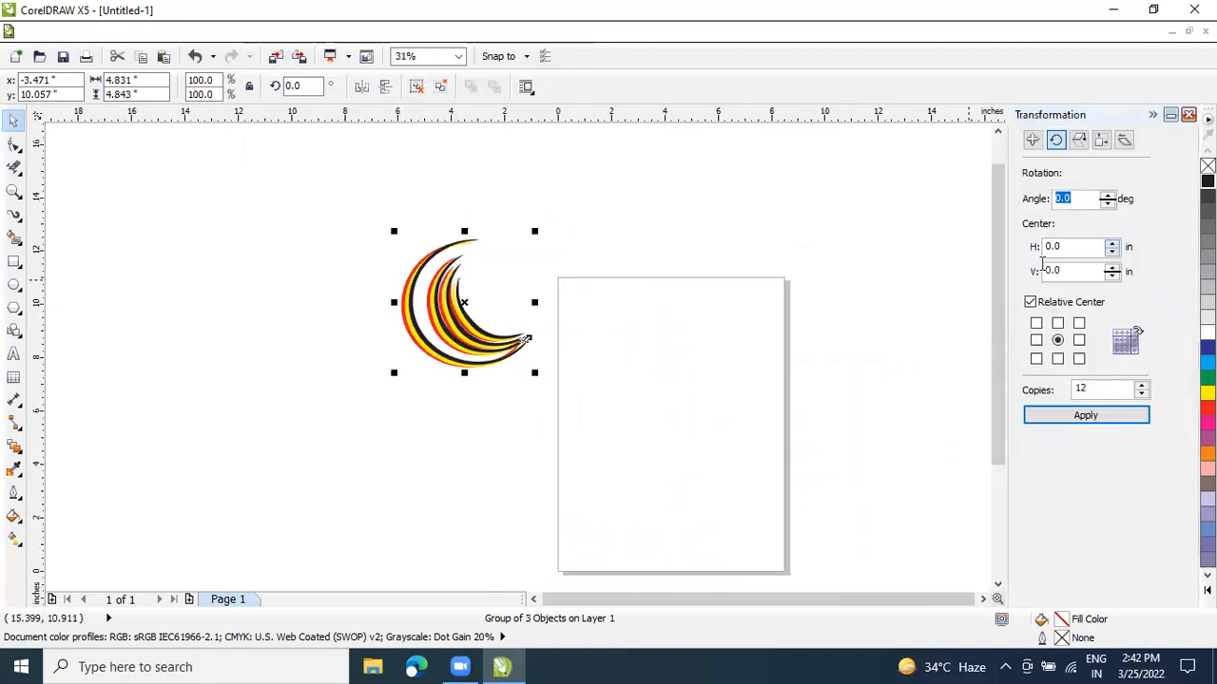
click(1036, 359)
drag(1073, 198, 1064, 197)
key(BackSpace)
key(BackSpace)
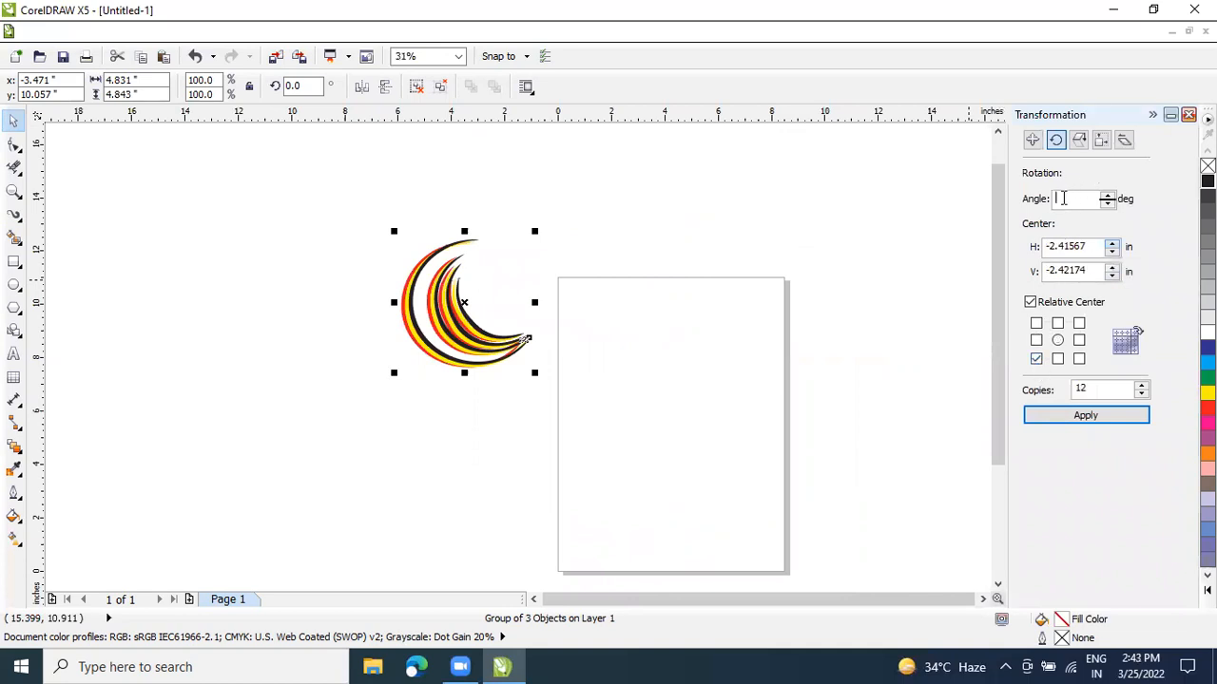
text(60)
click(1072, 387)
drag(1096, 388, 1082, 388)
key(BackSpace)
text(6)
click(1086, 415)
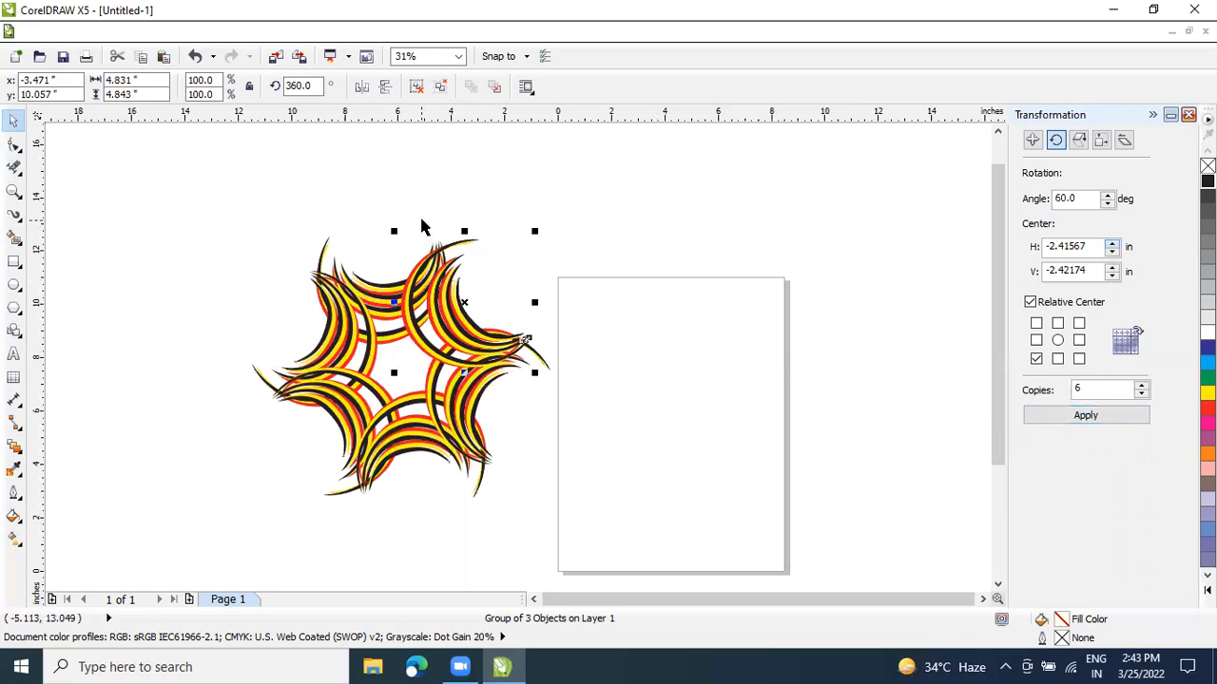
Group all the rotated crescents into one star motif and move it to about X -10.473, Y 8.246 in
key(ctrl+a)
key(ctrl+g)
scroll(372, 233, up, 1)
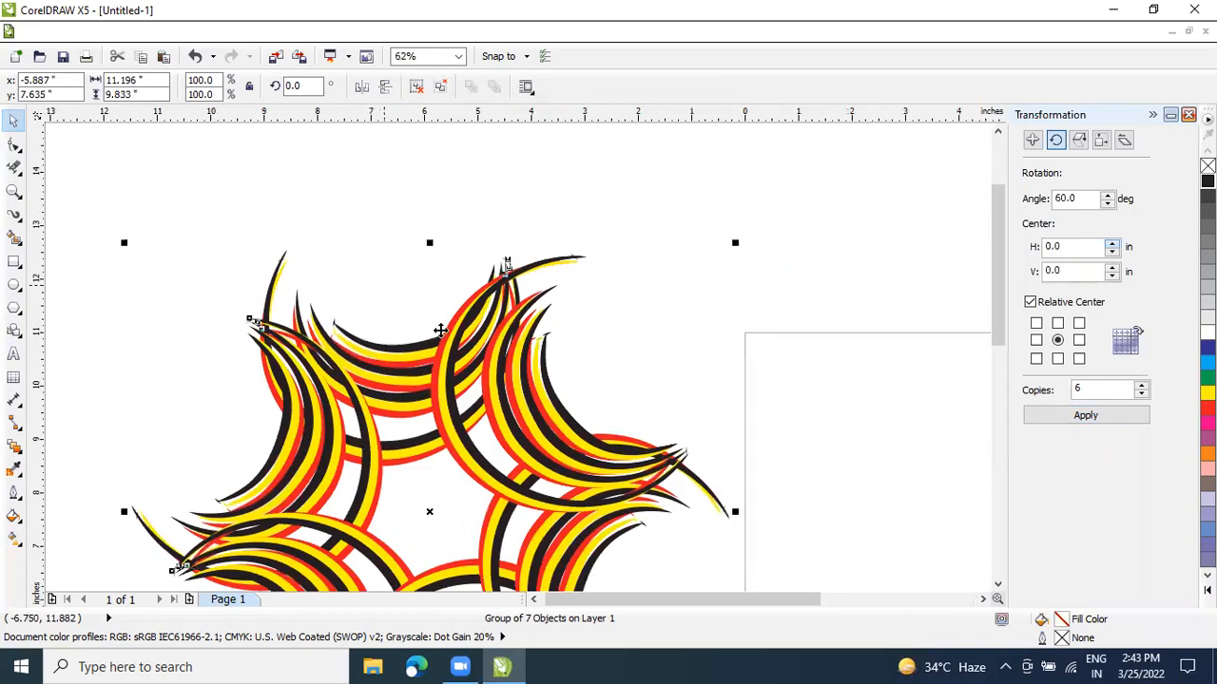
drag(997, 304, 988, 358)
scroll(892, 342, down, 1)
drag(553, 344, 444, 327)
Create 6 copies of the star motif, rotated by 60 degrees about its upper-right corner, and preview them full screen
click(1078, 324)
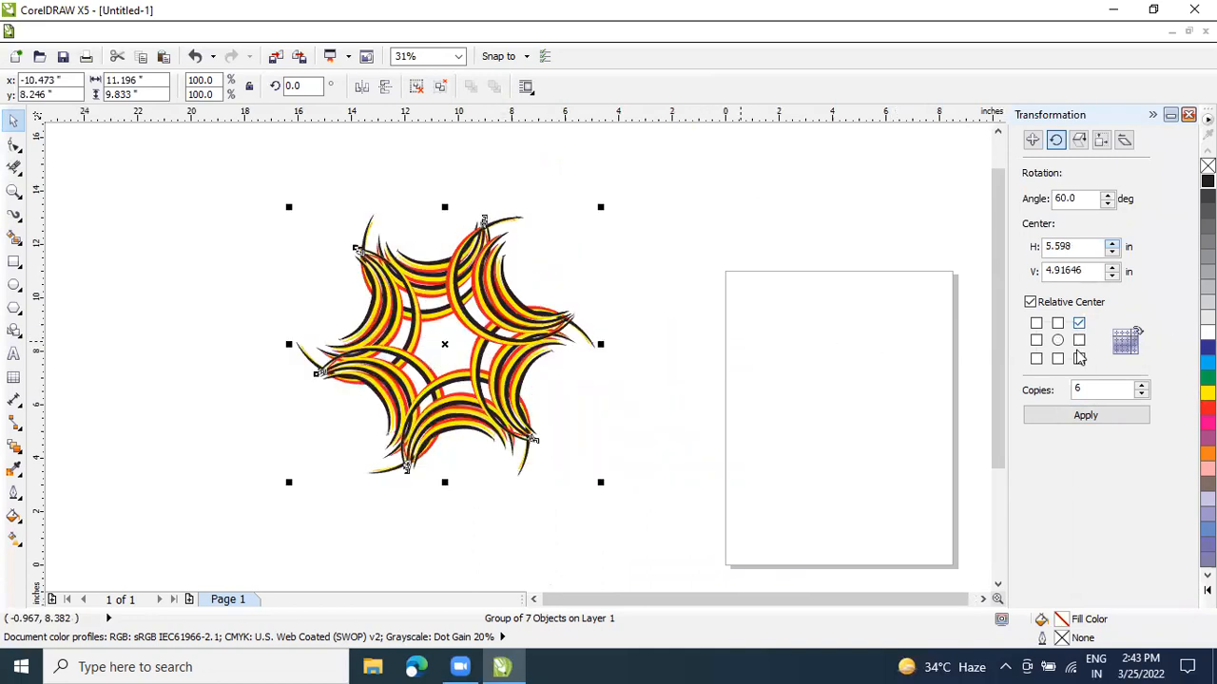
click(1079, 418)
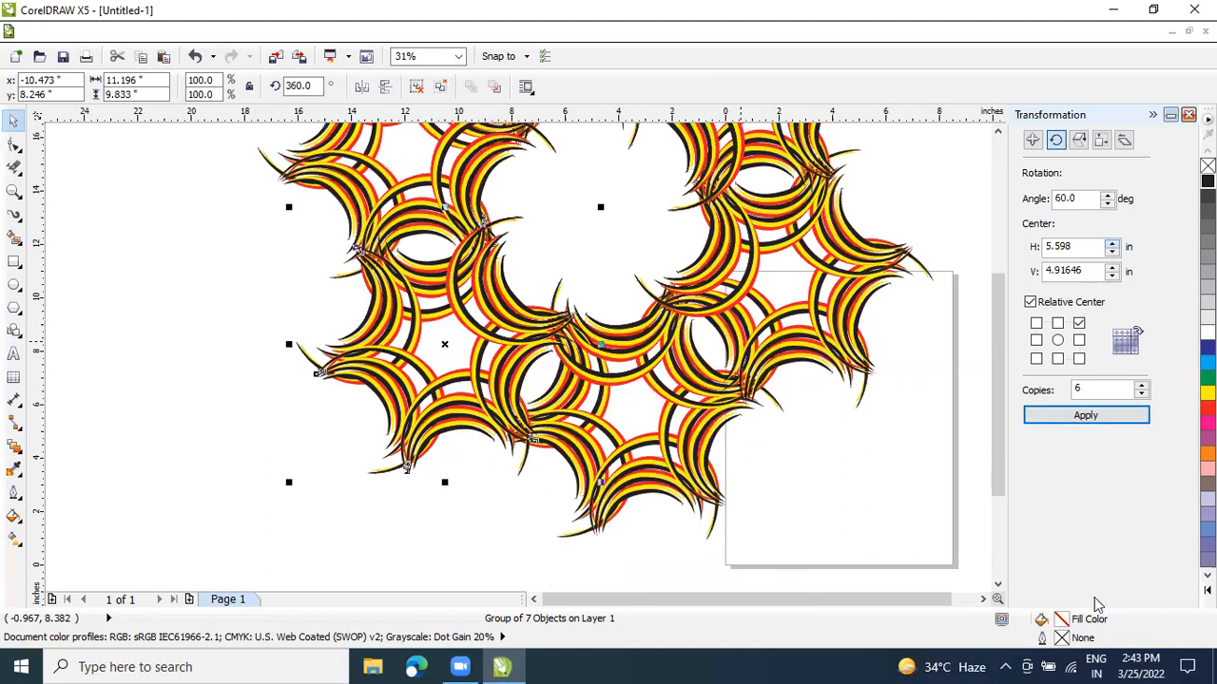
drag(998, 451, 998, 409)
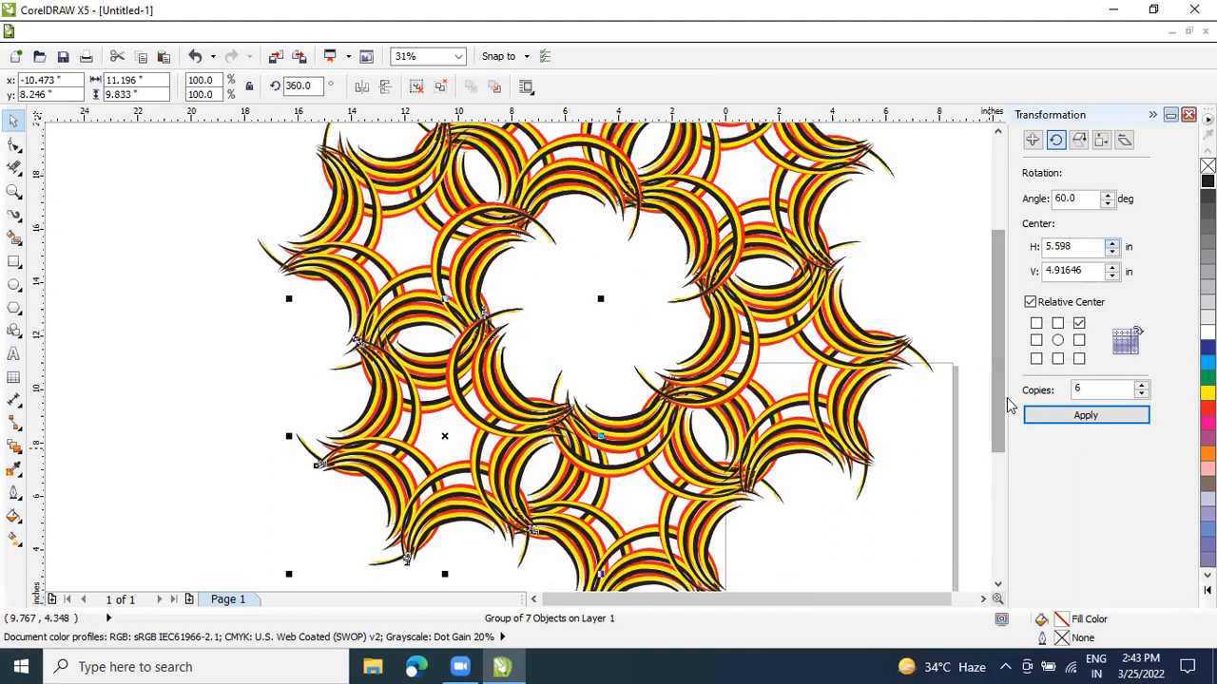
key(F9)
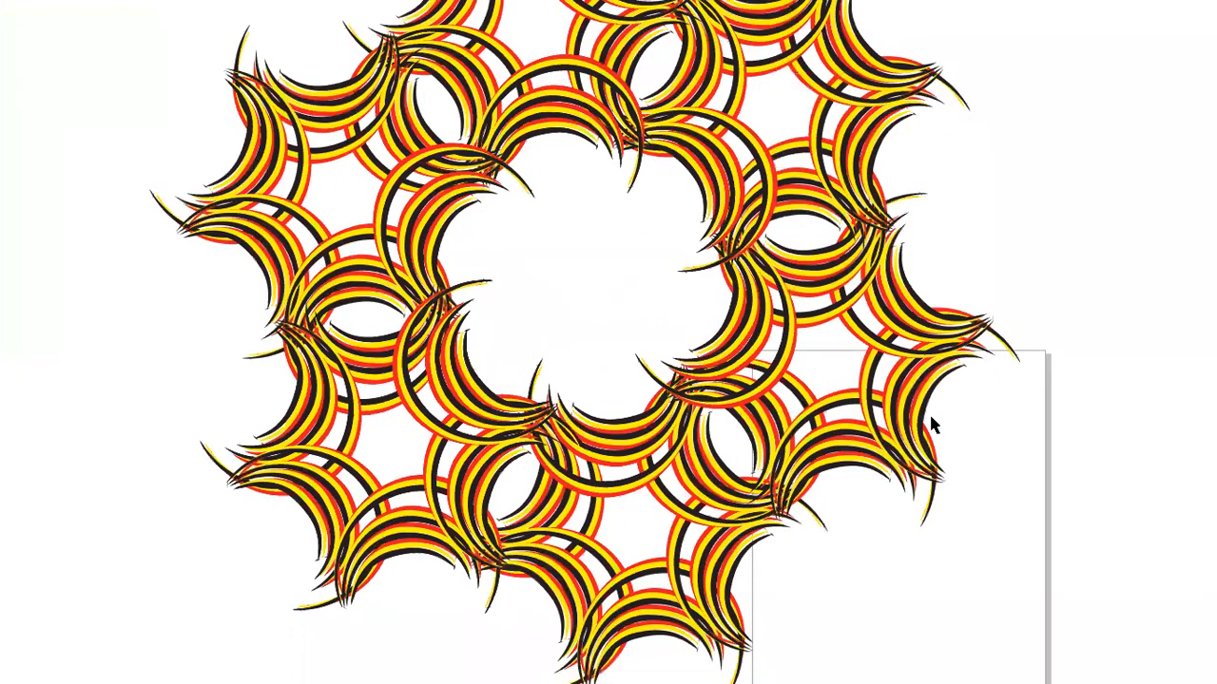
Group all seven star motifs and move the whole pattern away from the page to about X -20.136, Y 15.536 in
drag(491, 199, 936, 578)
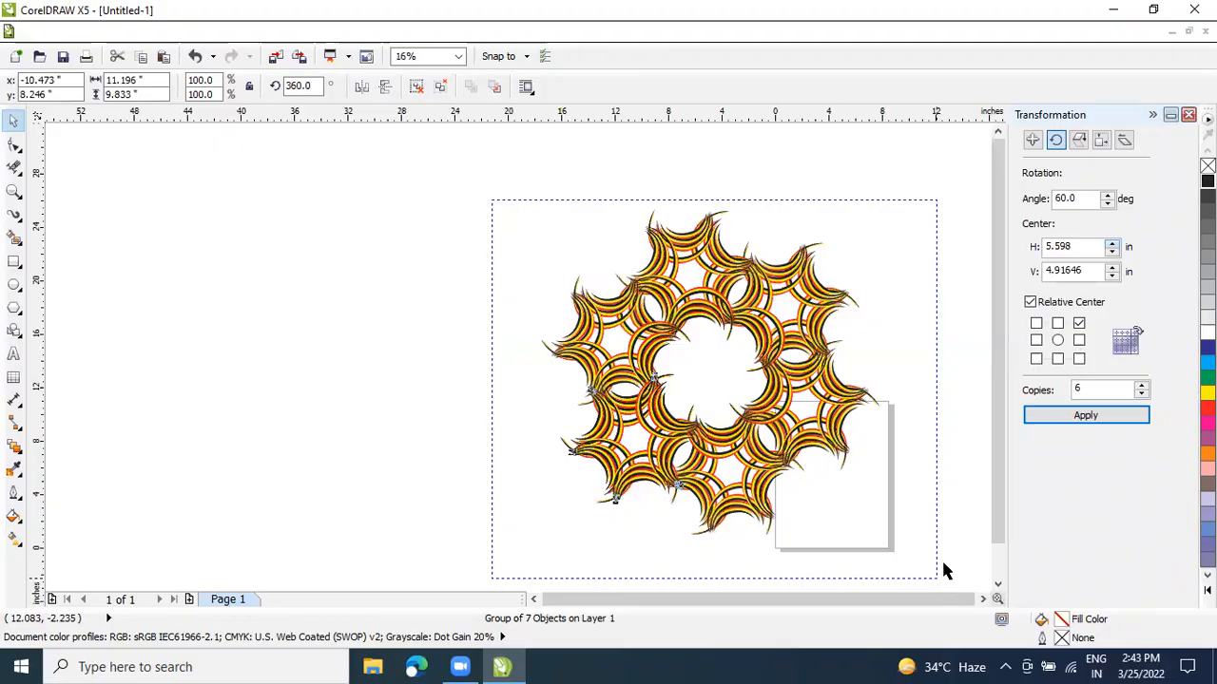
drag(926, 520, 923, 509)
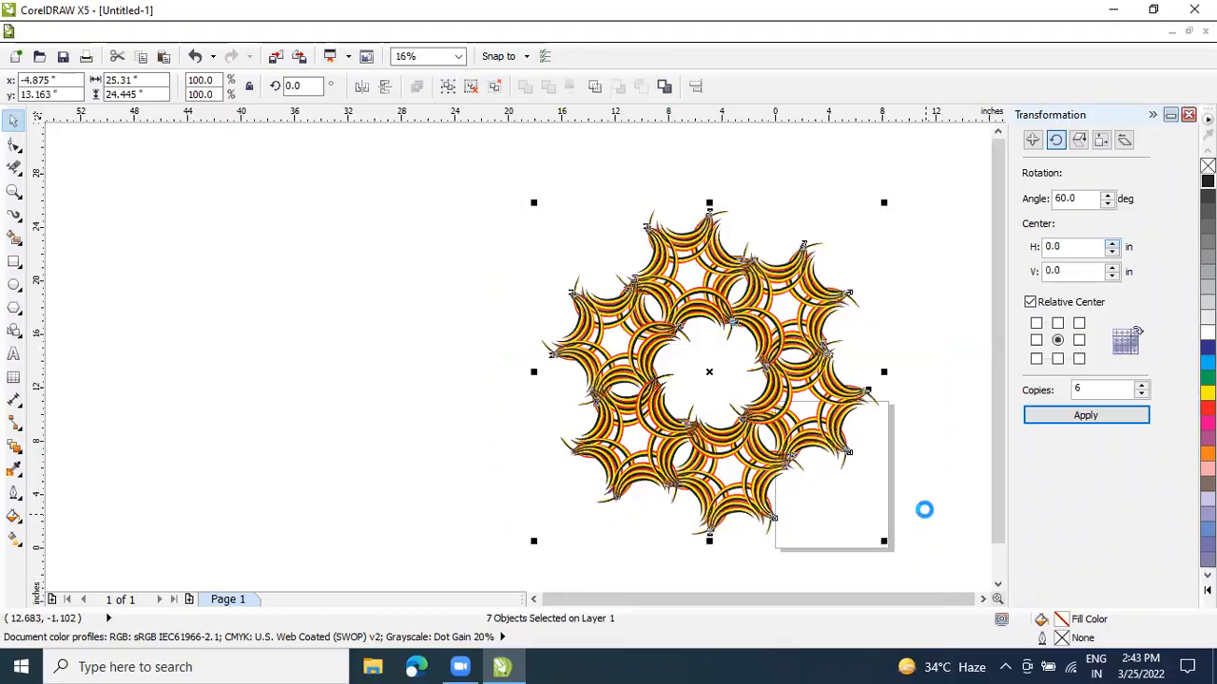
key(ctrl+g)
drag(617, 378, 568, 379)
Inspect the grouped ring pattern up close in a full-screen preview
scroll(569, 379, up, 2)
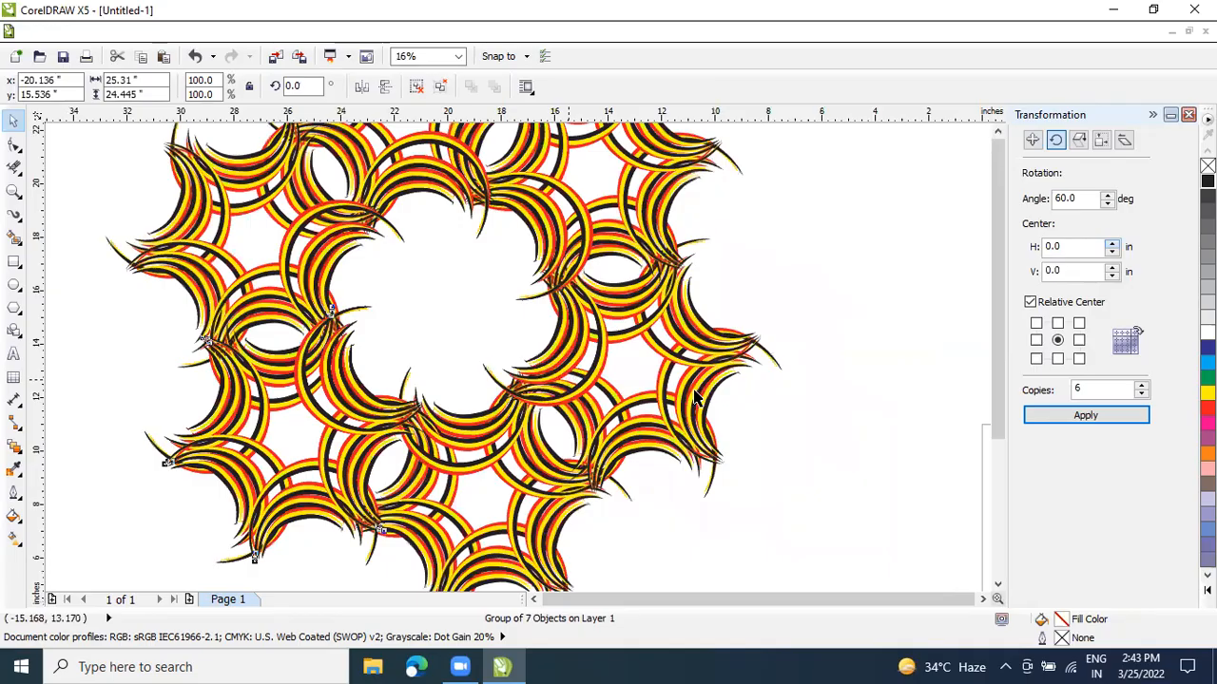
key(F9)
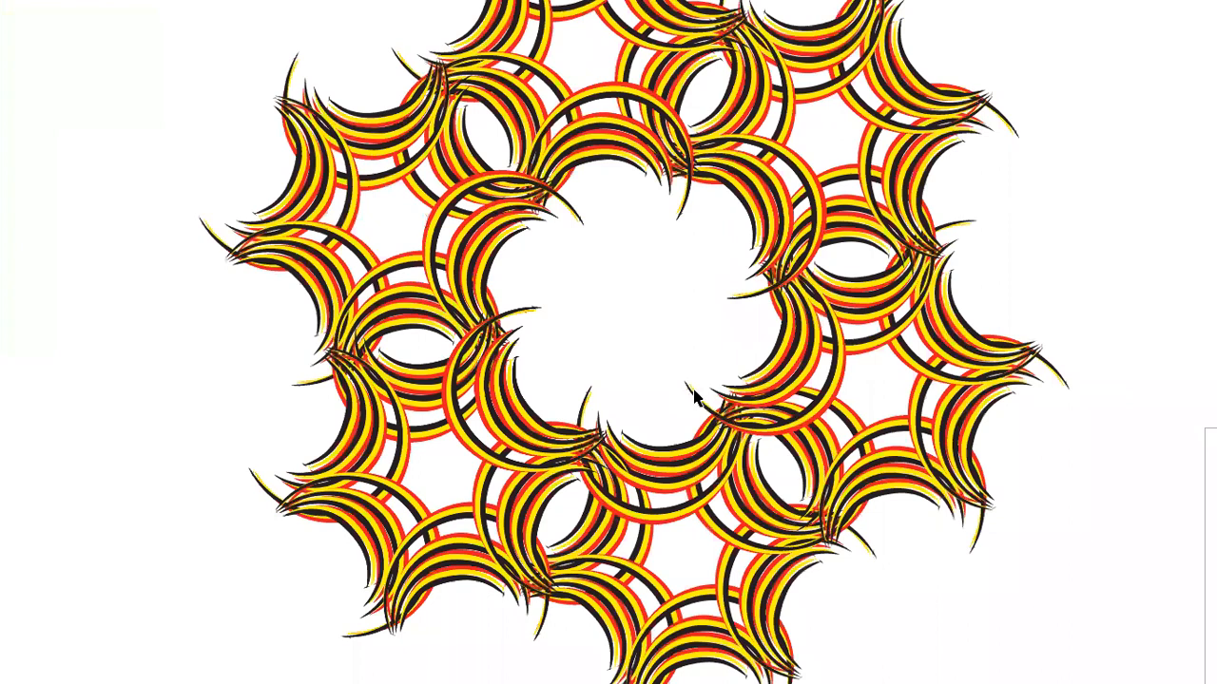
key(Escape)
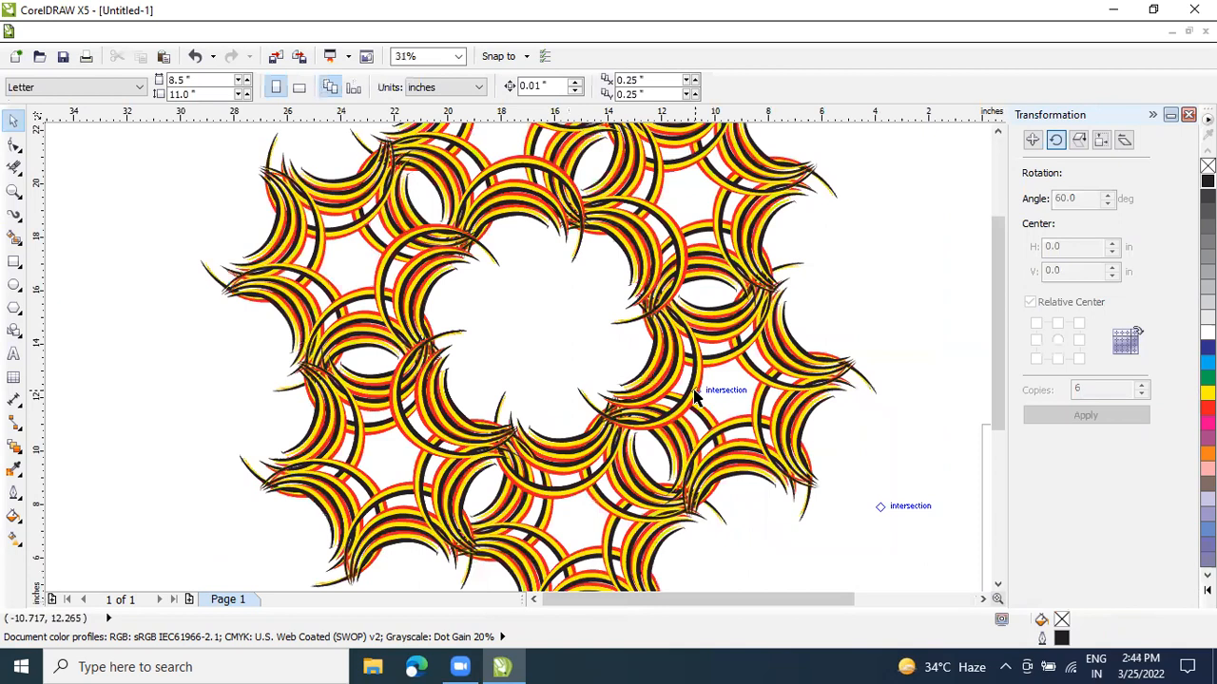